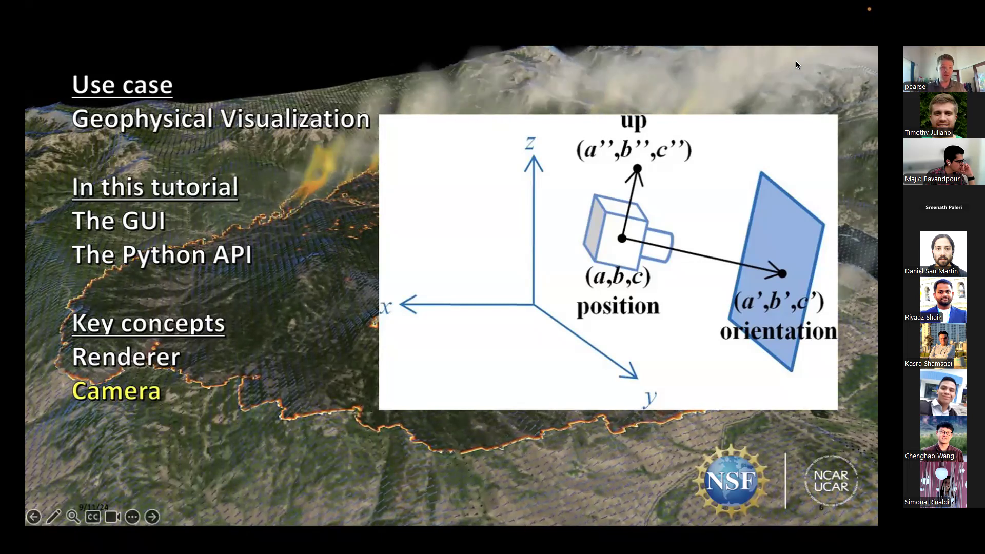
Advance to the final UX feedback slide, exit the slide show, and shrink and move the presentation window aside
key("Right")
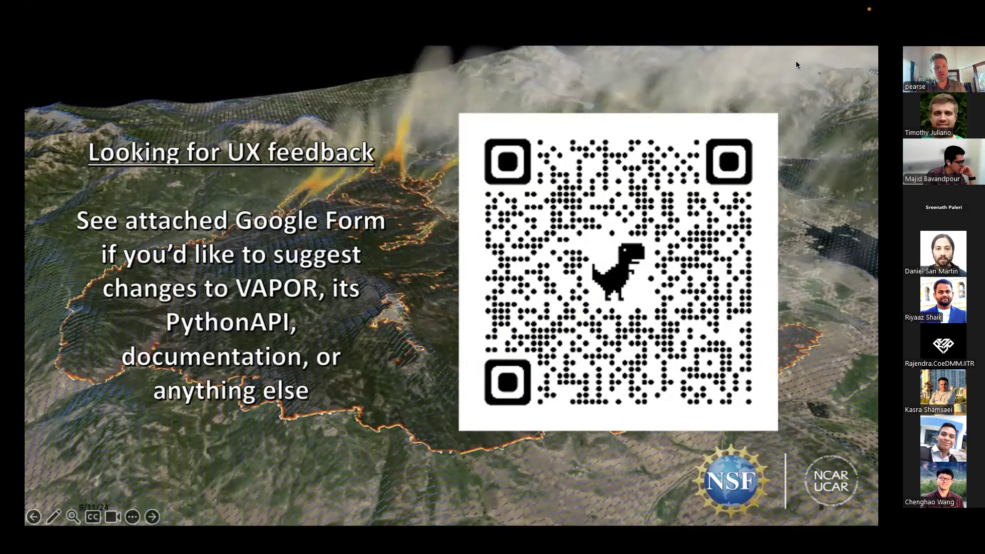
key("Escape")
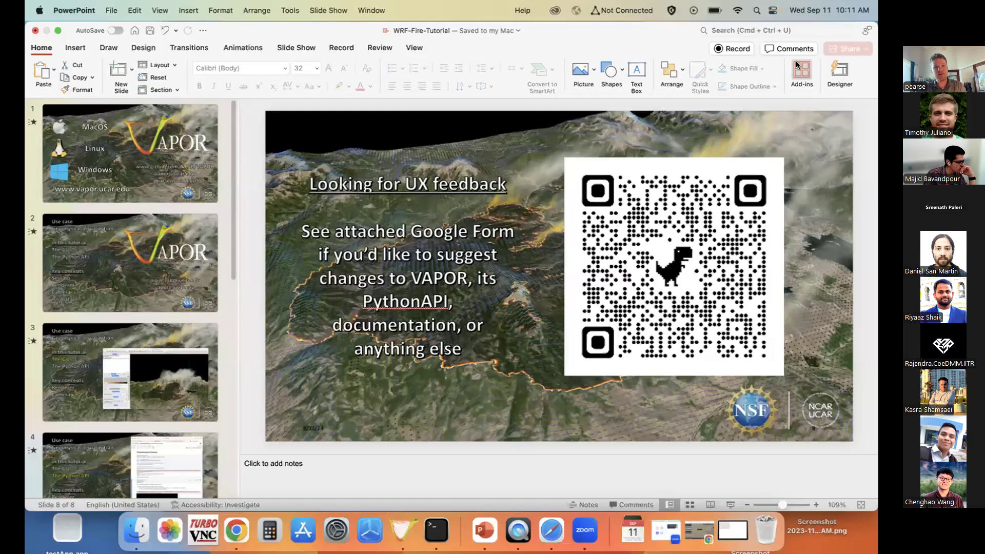
left_click_drag(870, 183, 776, 131)
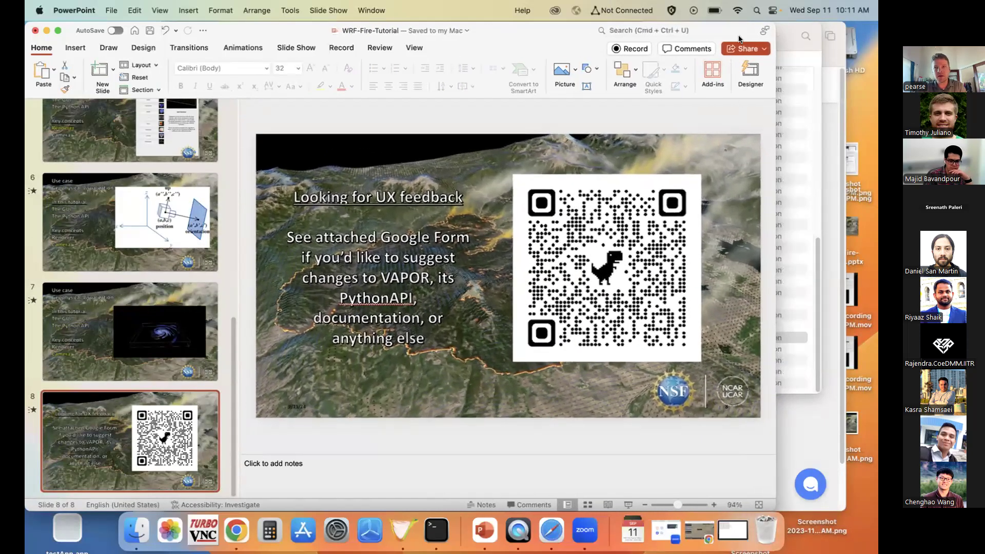
left_click_drag(661, 33, 334, 33)
left_click(436, 342)
left_click_drag(147, 29, 52, 17)
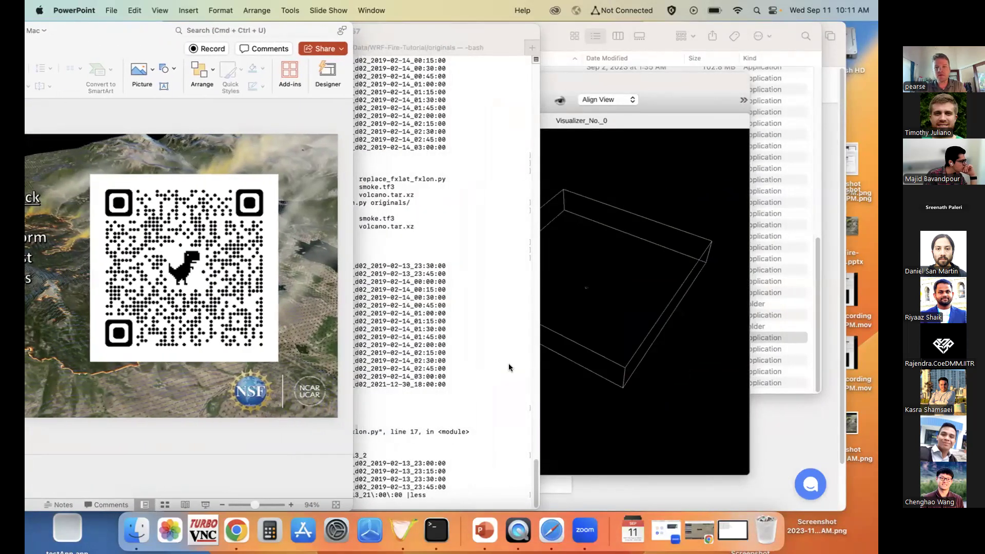
Switch to Chrome, place its window beside the slides, and load vapor.ucar.edu in the new tab
left_click(237, 531)
left_click_drag(30, 34, 101, 14)
left_click_drag(98, 146, 346, 142)
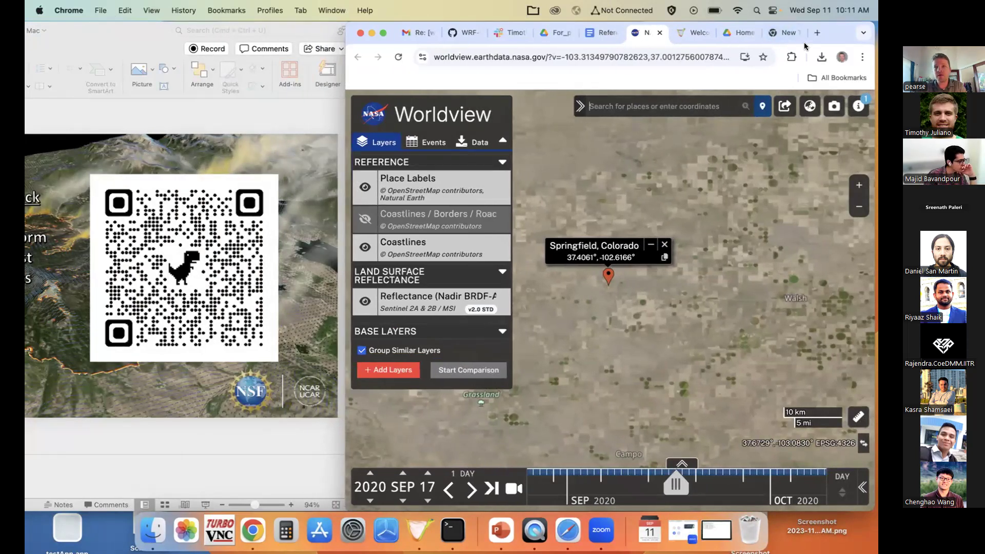
left_click(790, 33)
left_click(730, 53)
type("vapor.ucar.edu")
key("Return")
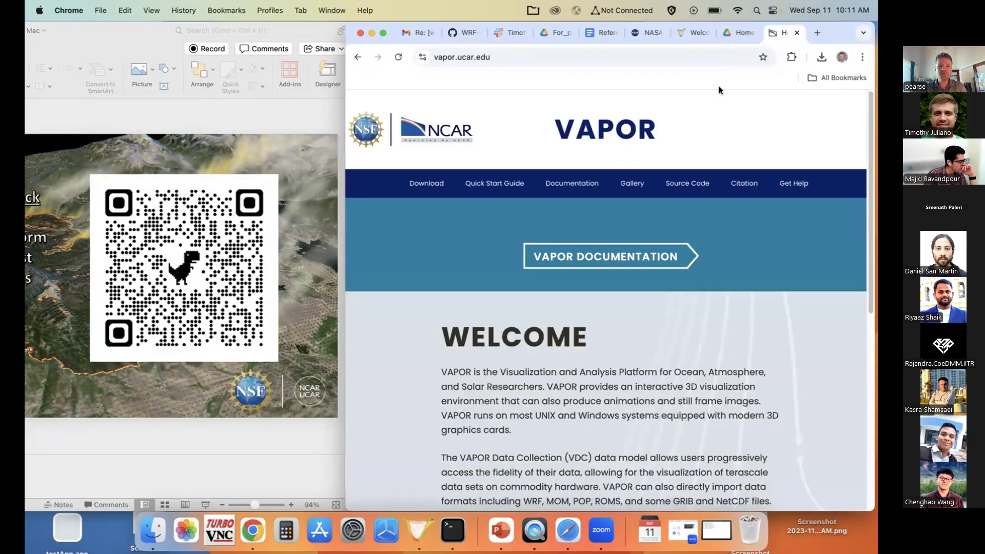
Open the VAPOR documentation's Downloads page and widen the browser window to view the release installers
left_click(610, 258)
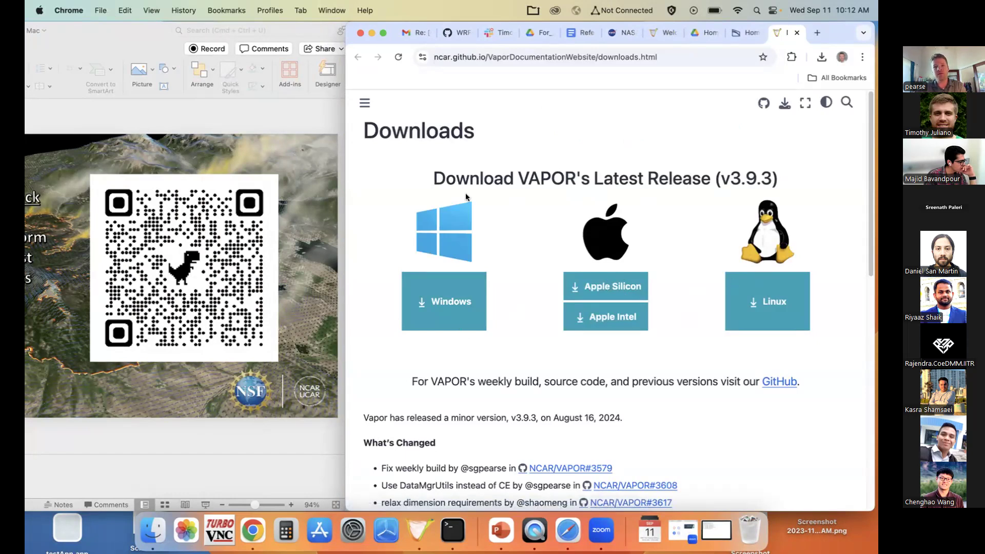
left_click_drag(342, 185, 326, 185)
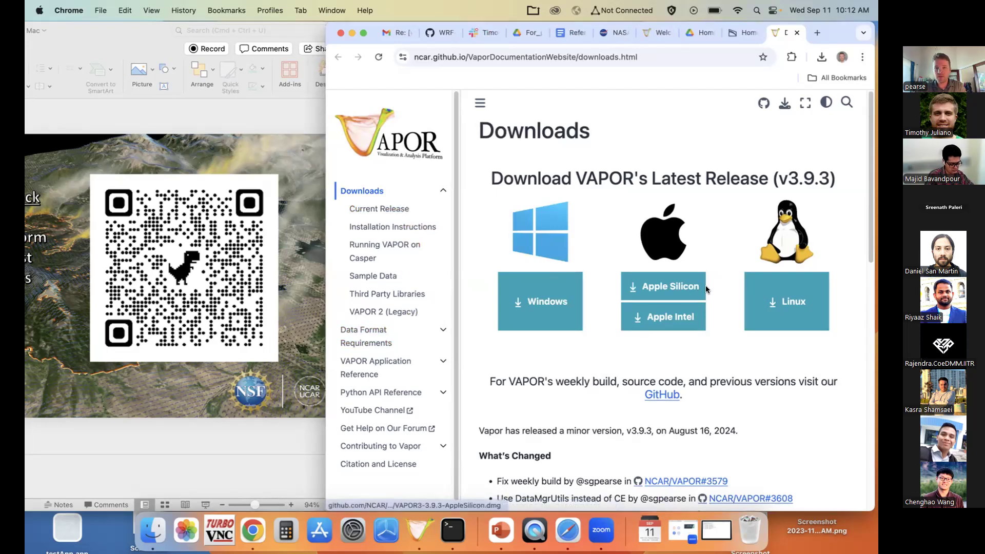
scroll(701, 288, "down", 1)
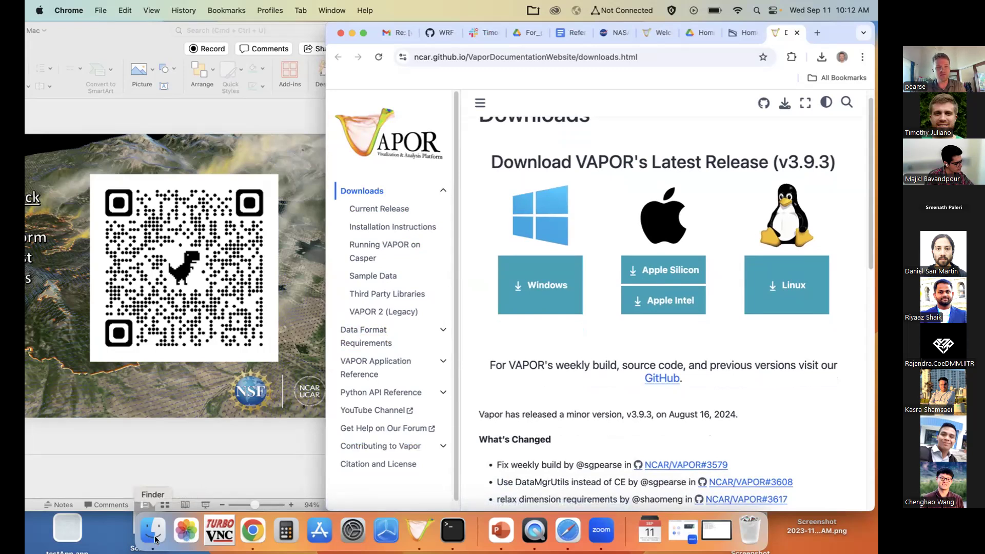
Quit the running VAPOR session, relaunch VAPOR, and enlarge its window to fill the screen
right_click(410, 522)
left_click(424, 524)
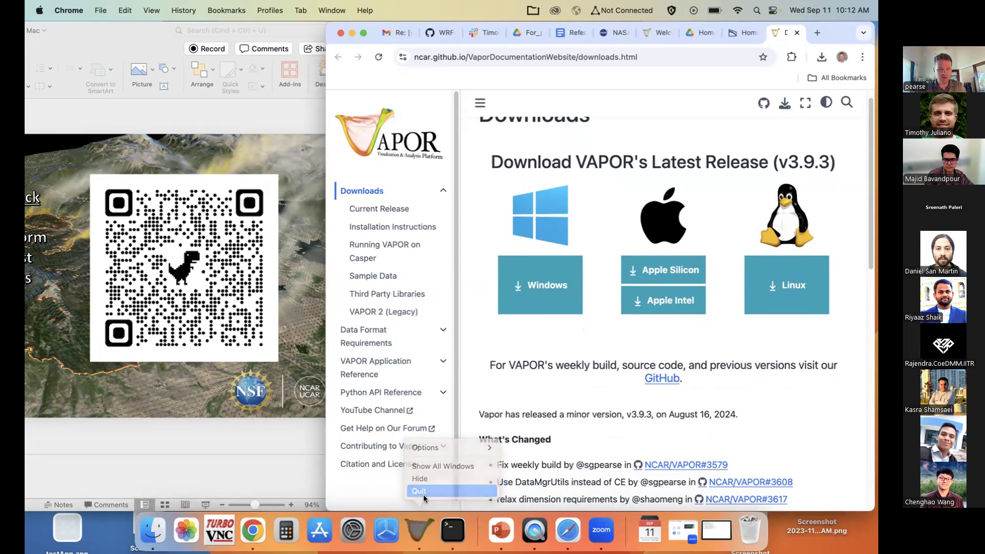
left_click(419, 531)
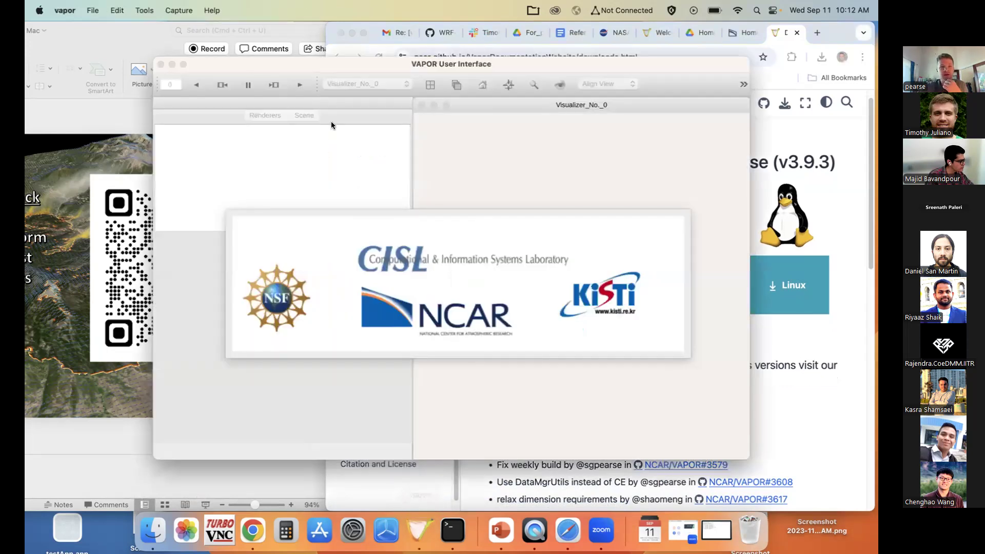
double_click(423, 64)
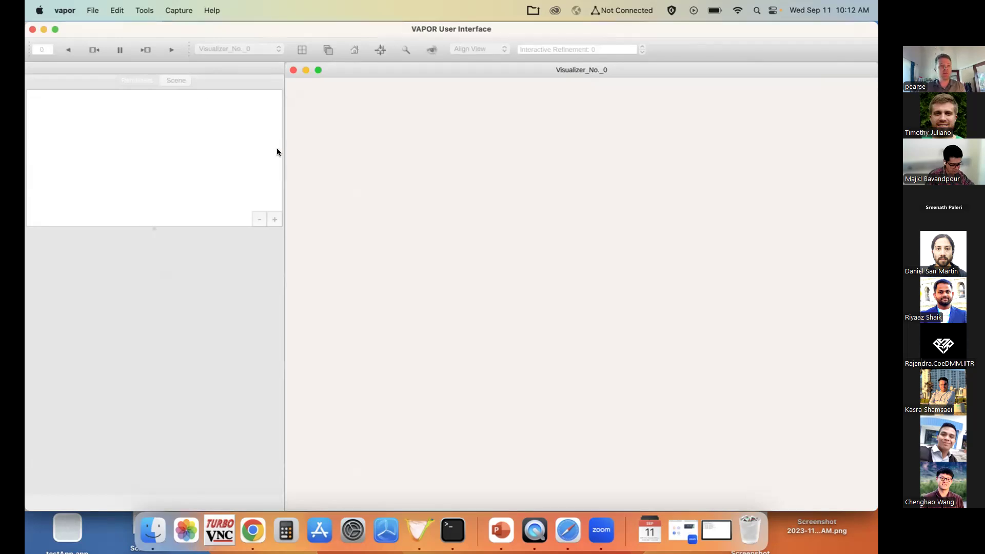
Start a WRF-ARW import and browse to the fromDerecho folder inside WRF-Fire-Tutorial, enlarging the file dialog
left_click(94, 12)
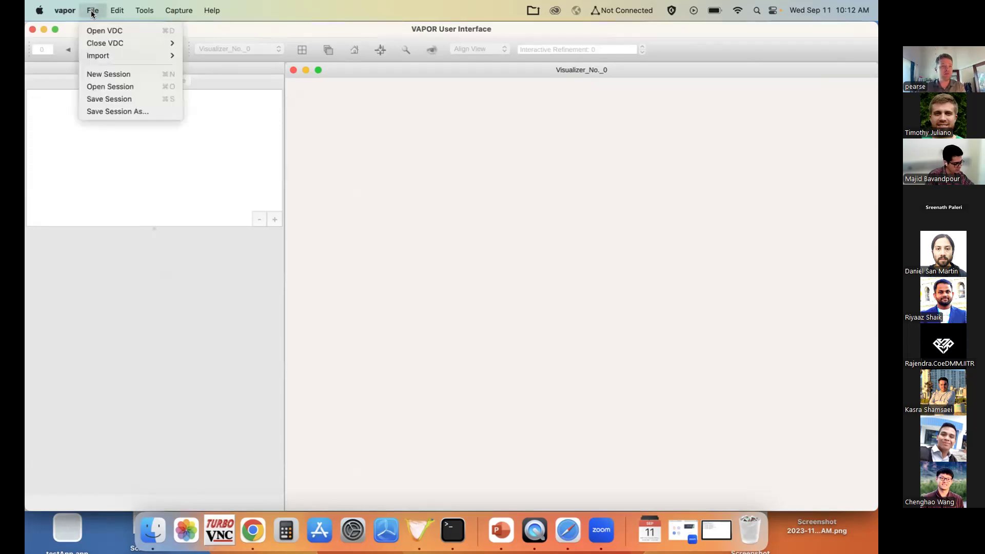
mouse_move(123, 60)
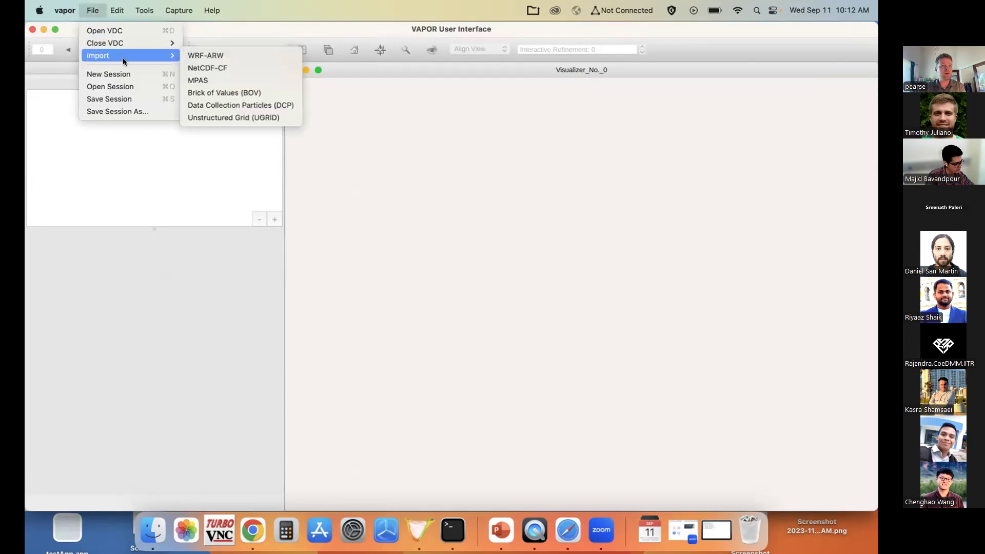
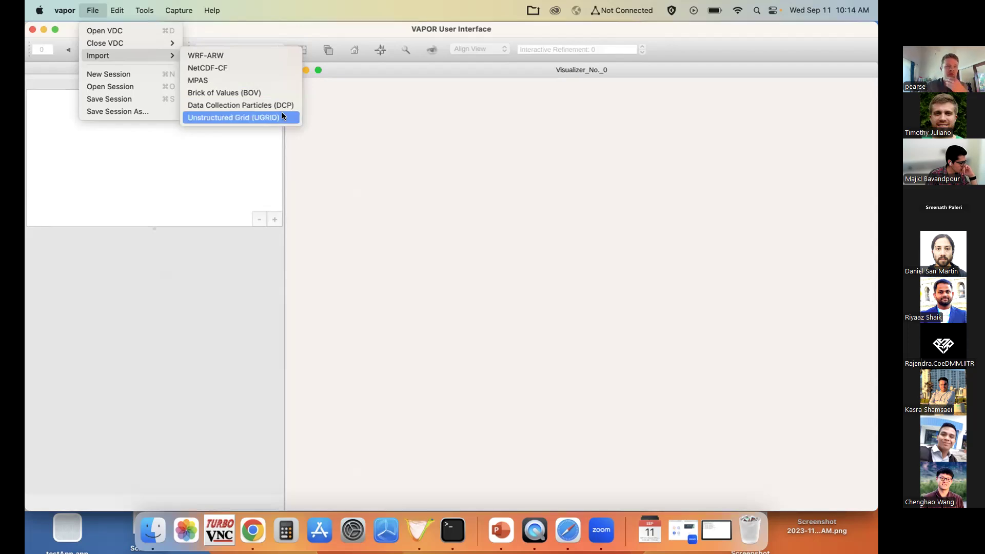
left_click(267, 56)
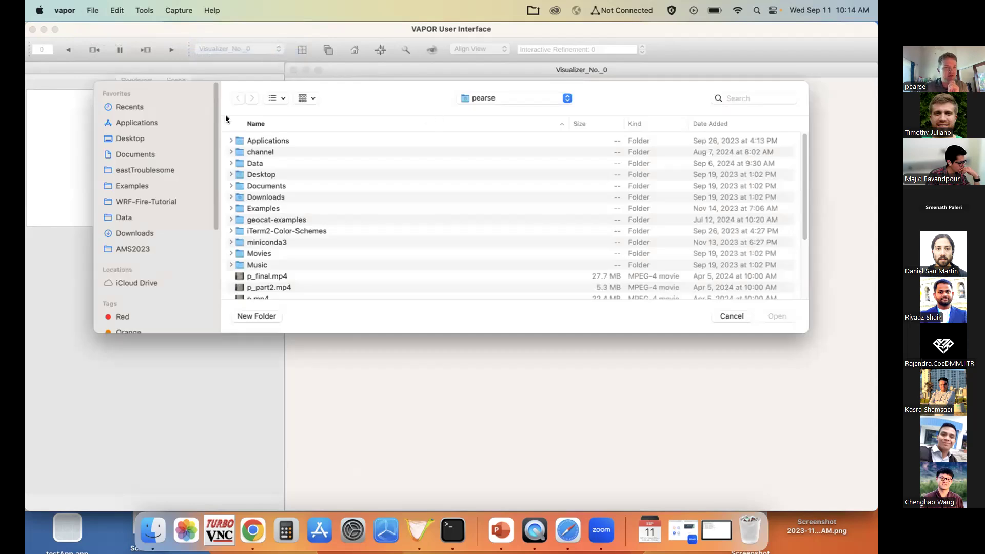
left_click(153, 200)
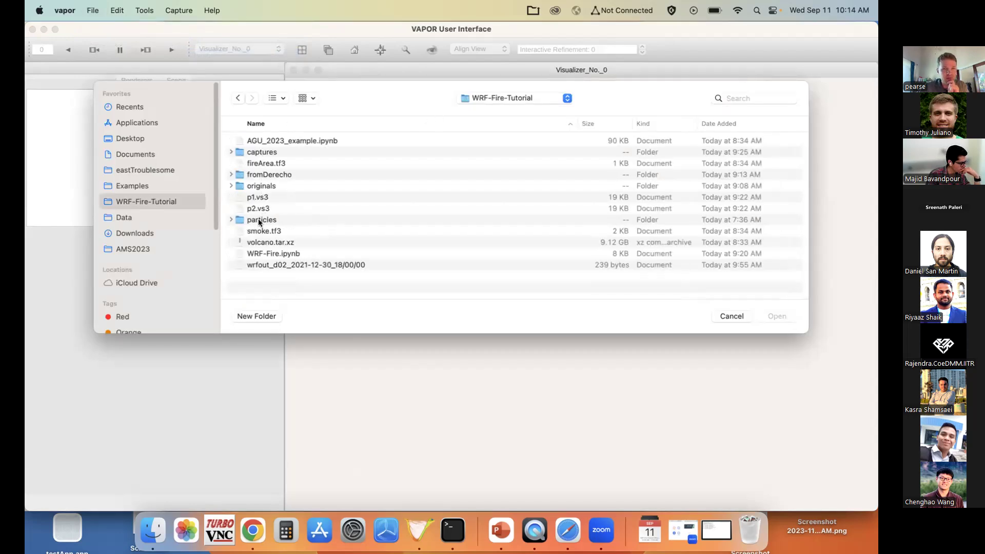
double_click(269, 174)
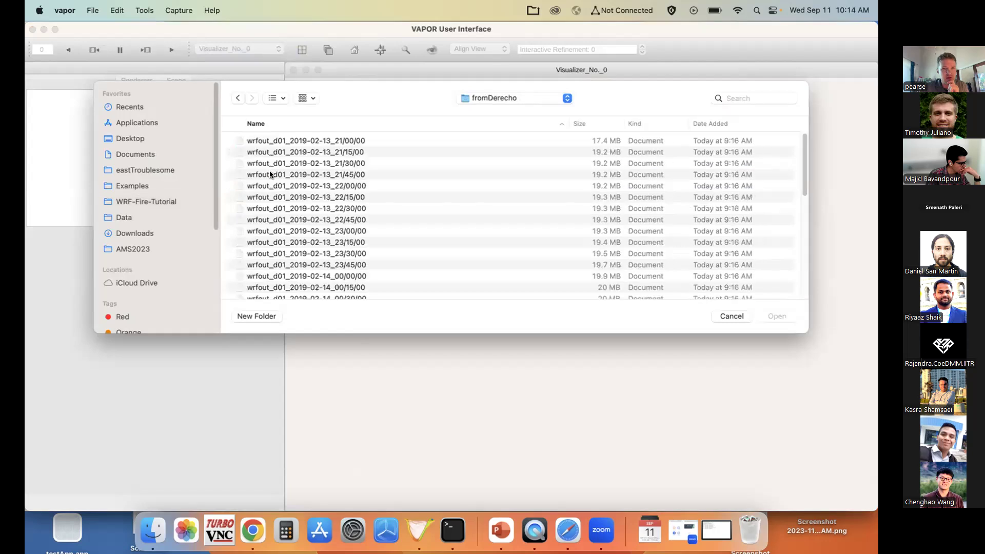
left_click_drag(390, 333, 392, 444)
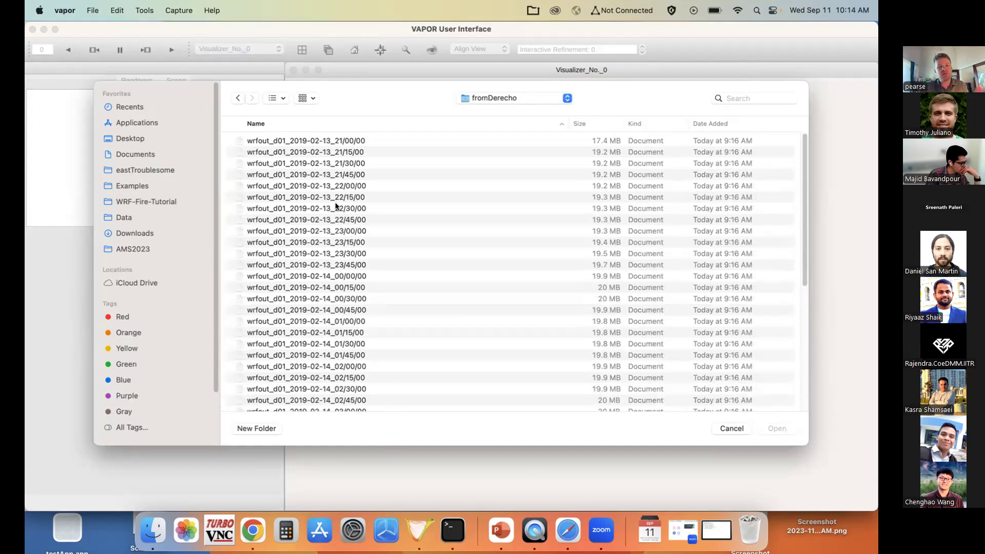
Import all wrfout_d01 files, from 2019-02-13_21/00/00 through 2019-02-14_03/00/00
left_click(315, 140)
scroll(339, 214, "down", 5)
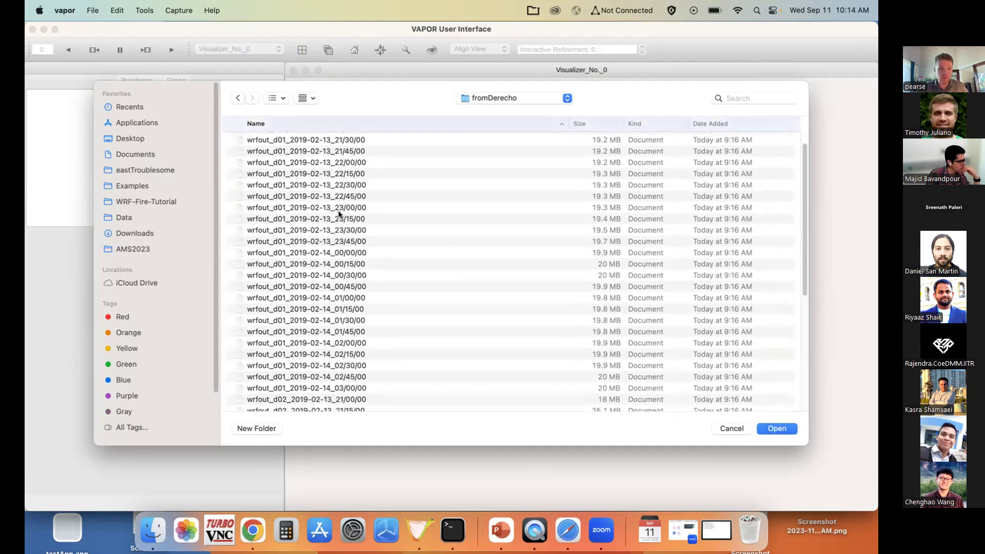
scroll(338, 212, "down", 2)
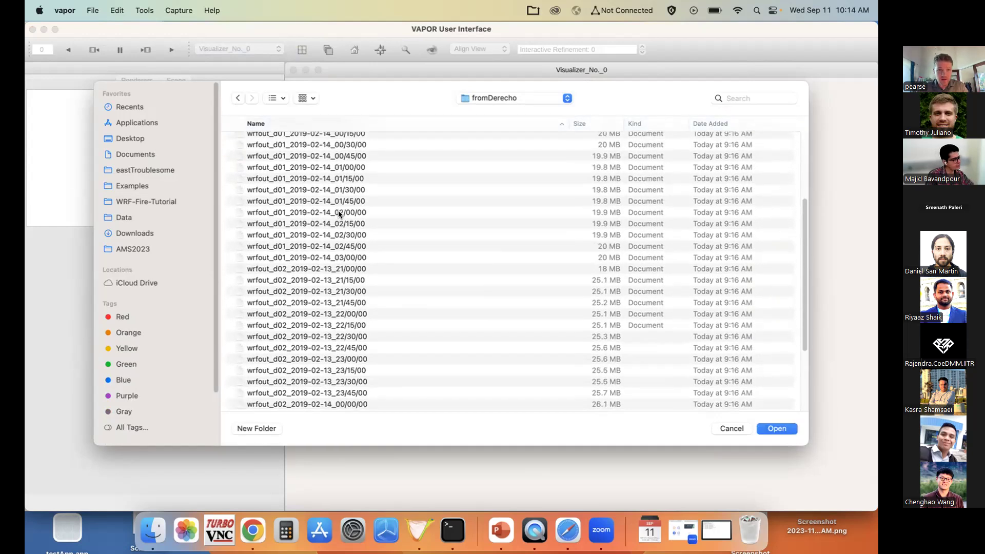
left_click(316, 255, "shift")
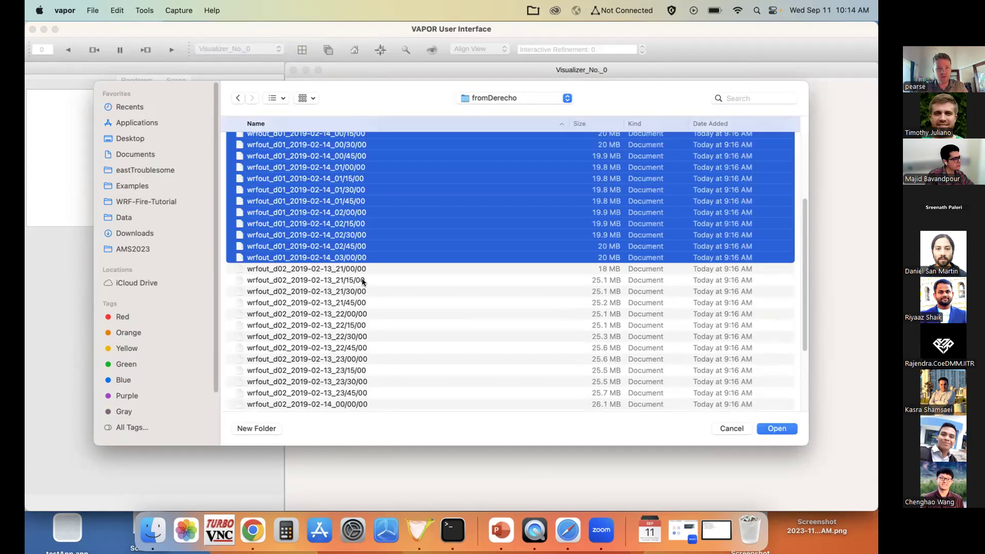
scroll(344, 245, "up", 8)
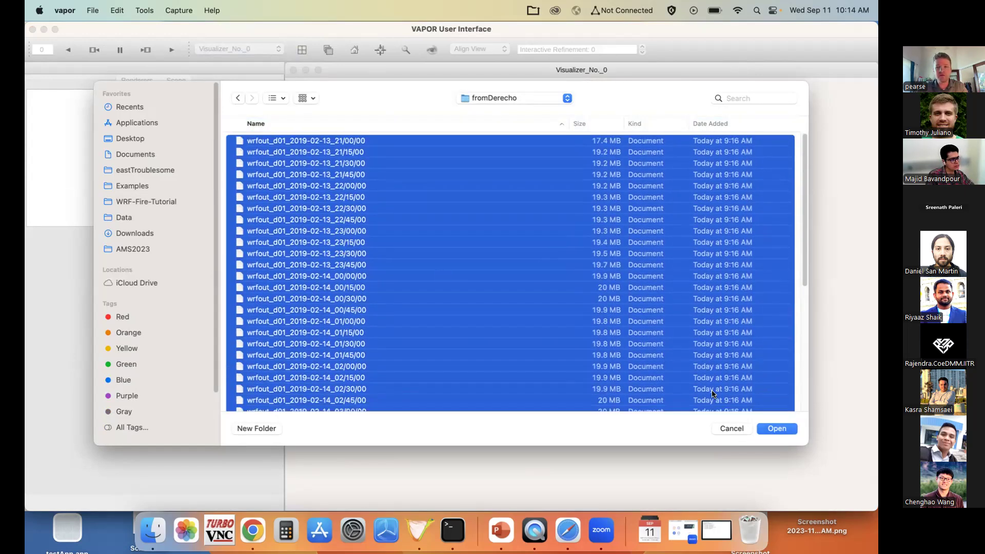
left_click(762, 429)
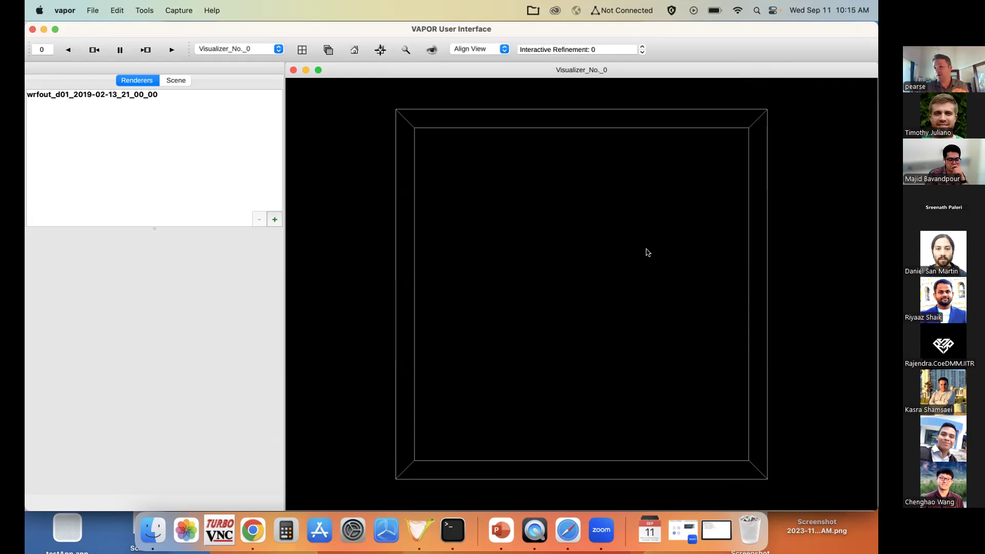
Rotate, zoom and pan the visualizer to view the domain's bounding box from an oblique angle
left_click_drag(644, 302, 590, 211)
left_click_drag(593, 176, 600, 276)
right_click_drag(600, 276, 597, 224)
left_click_drag(608, 234, 587, 239)
middle_click_drag(587, 239, 622, 211)
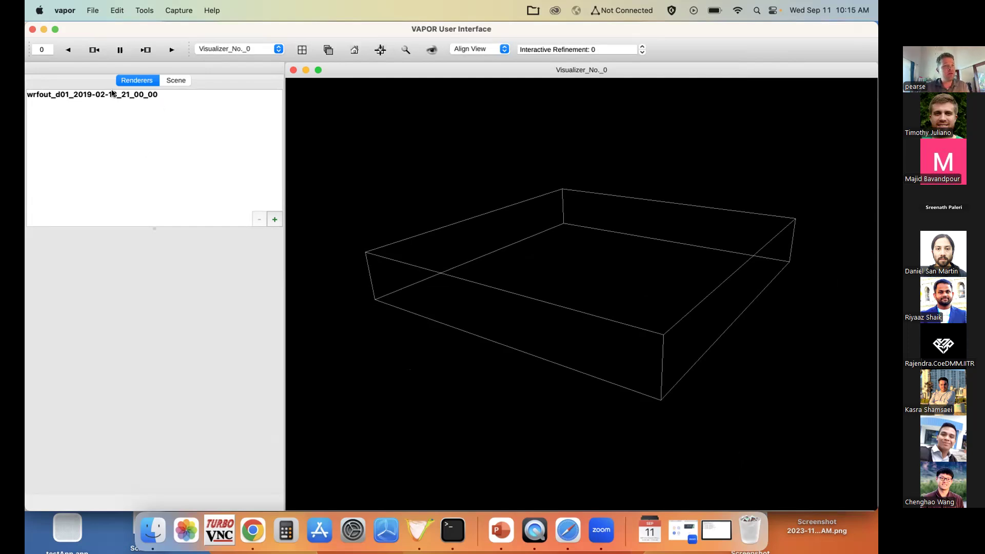
Set the wrfout_d01 dataset's Z scale to 2 in its transform settings
left_click(75, 95)
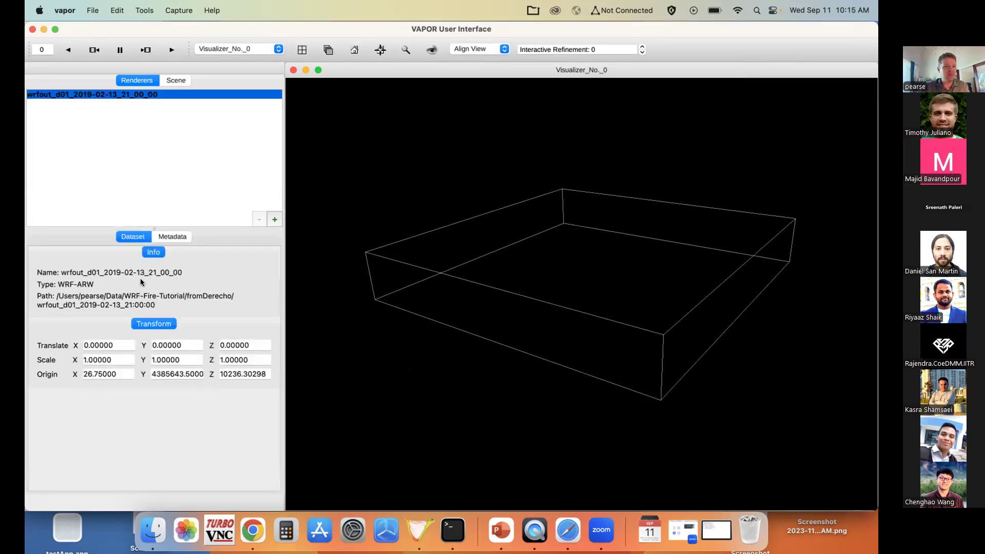
left_click(56, 303)
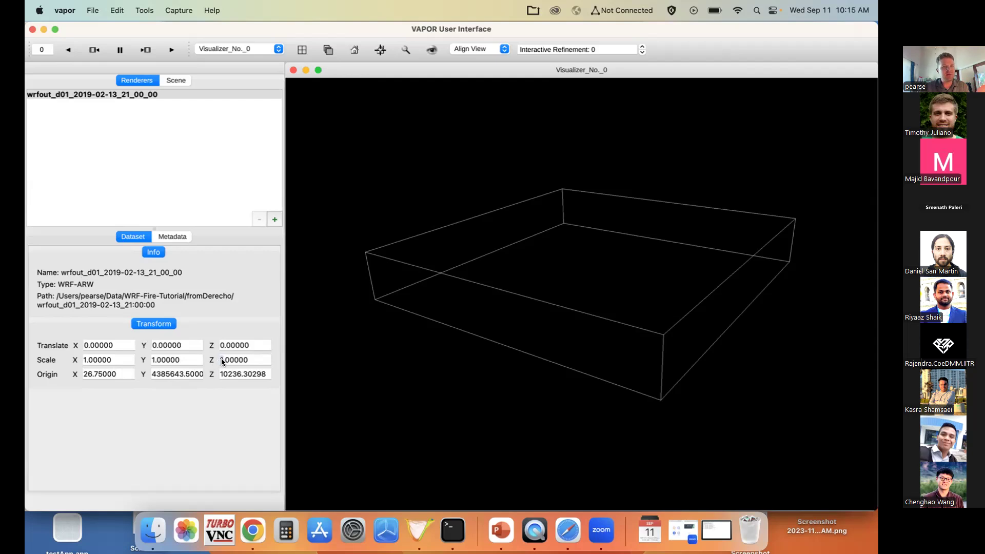
key("Delete")
type("2")
key("Return")
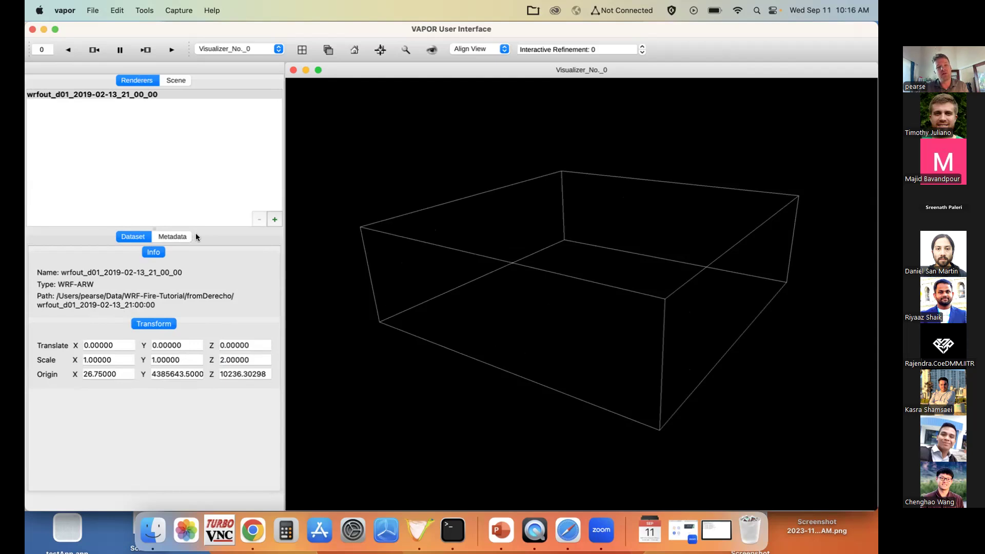
Add a Barb renderer using the wrfout_d01_2019-02-13_21_00_00 data source and display its variable settings
left_click(238, 192)
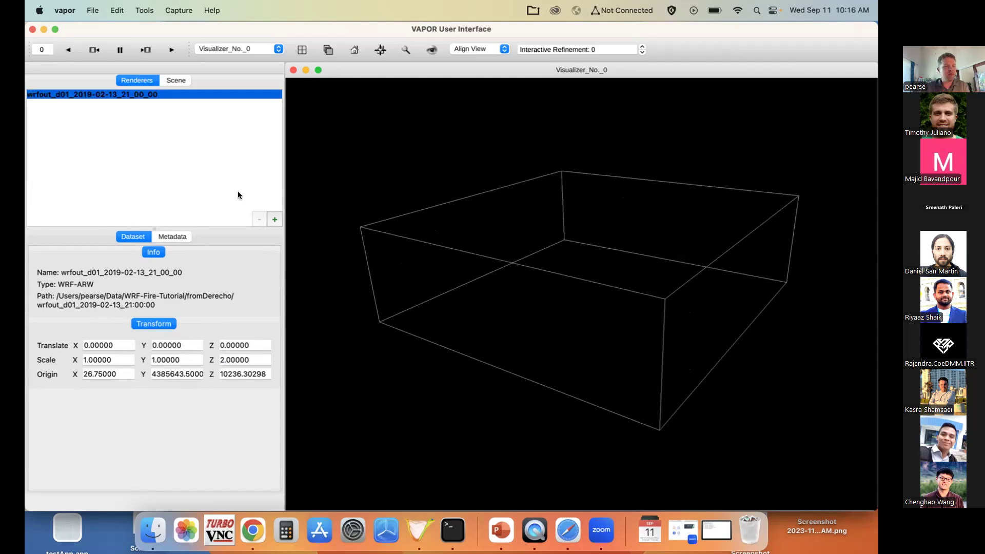
left_click(275, 220)
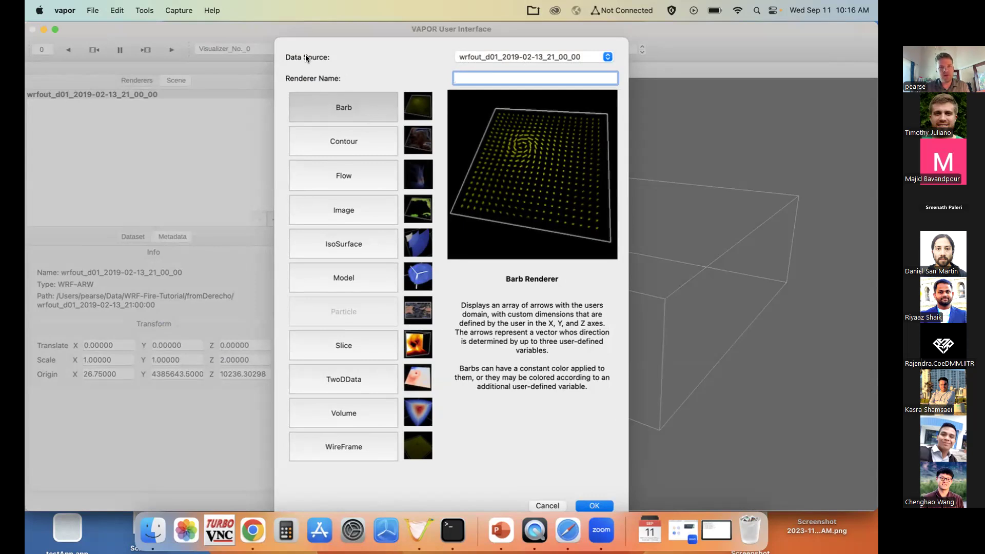
left_click(531, 55)
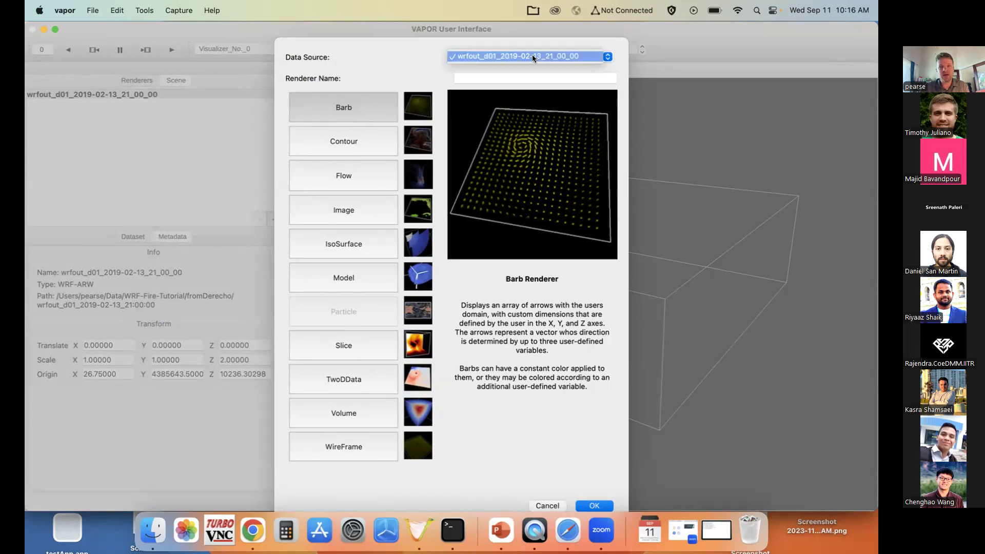
left_click(531, 55)
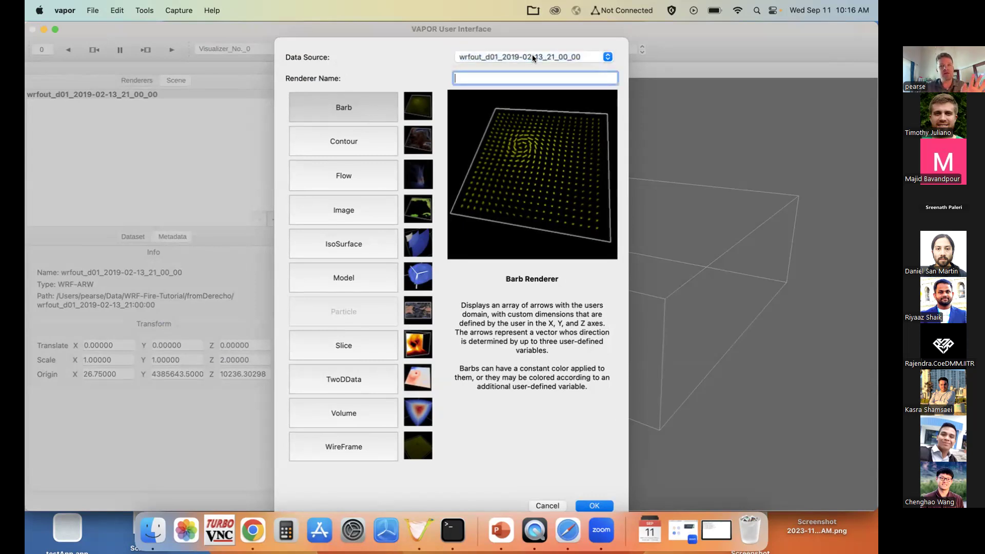
left_click(598, 503)
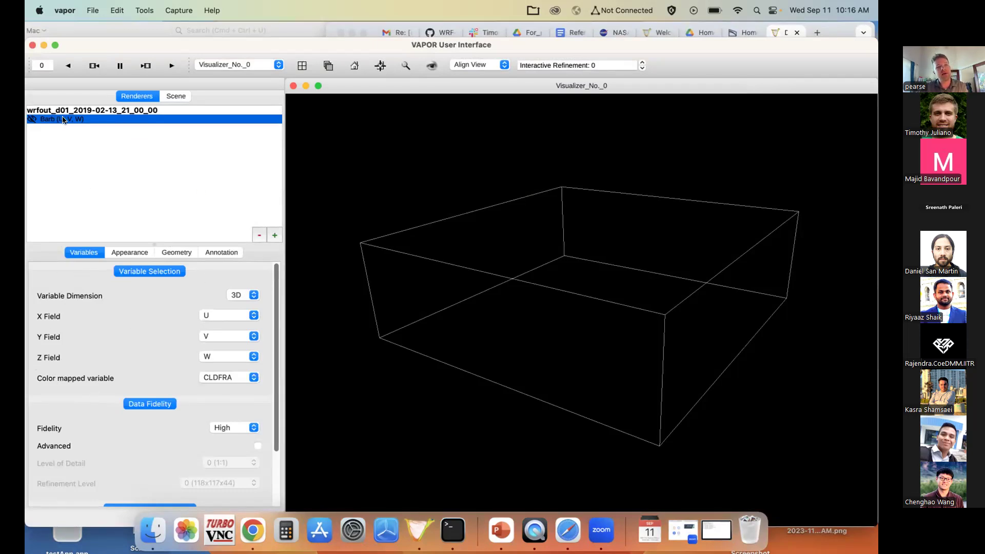
left_click(80, 110)
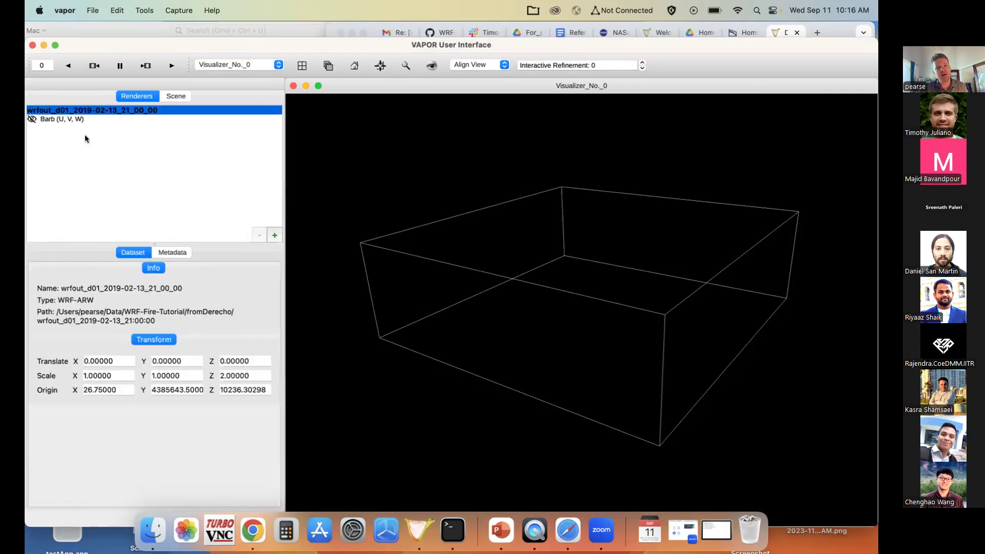
left_click(72, 120)
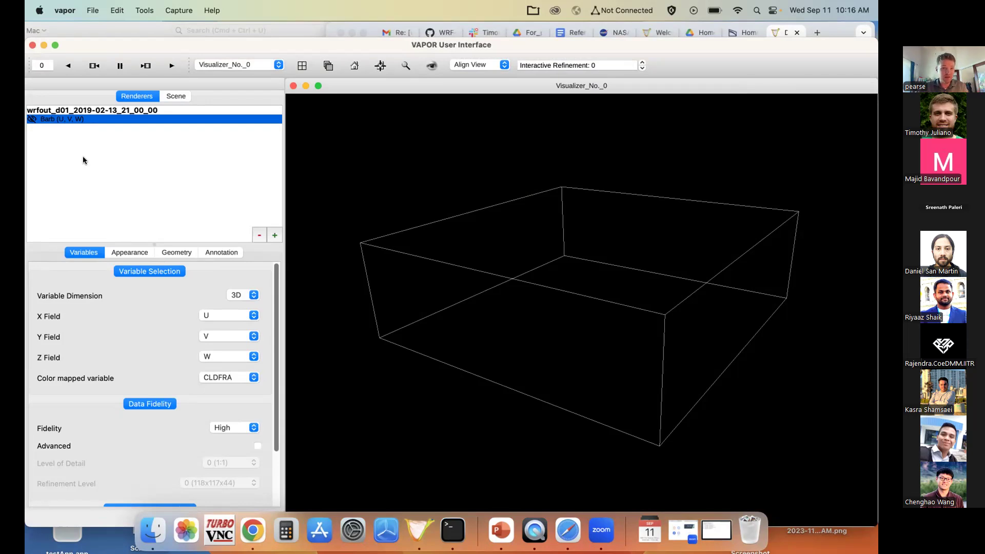
Enable the Barb (U, V, W) renderer and rotate the scene to view the barbs from a higher oblique angle
left_click(32, 120)
left_click(32, 119)
left_click_drag(547, 209, 418, 199)
left_click_drag(523, 220, 589, 194)
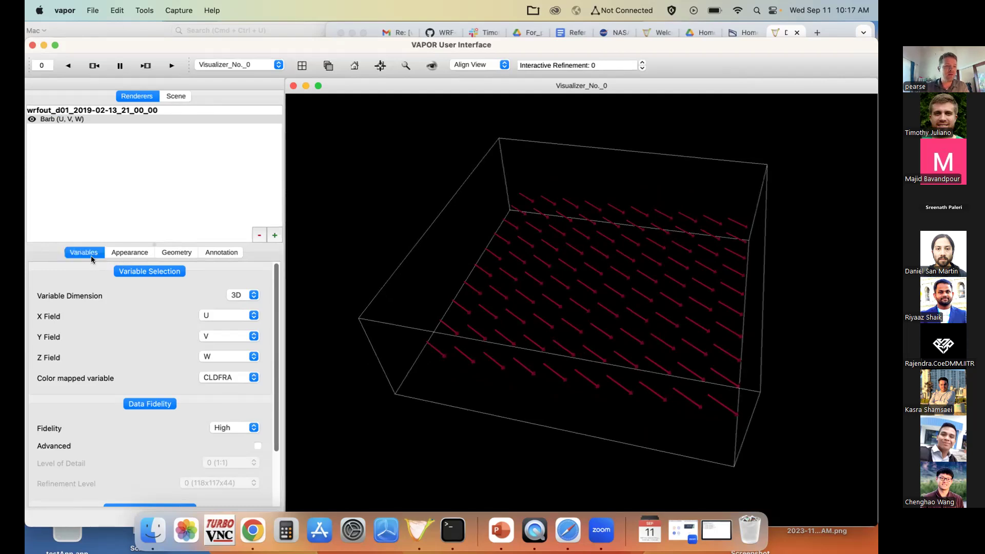
Review the Barb renderer's variable, appearance and geometry settings
left_click(123, 253)
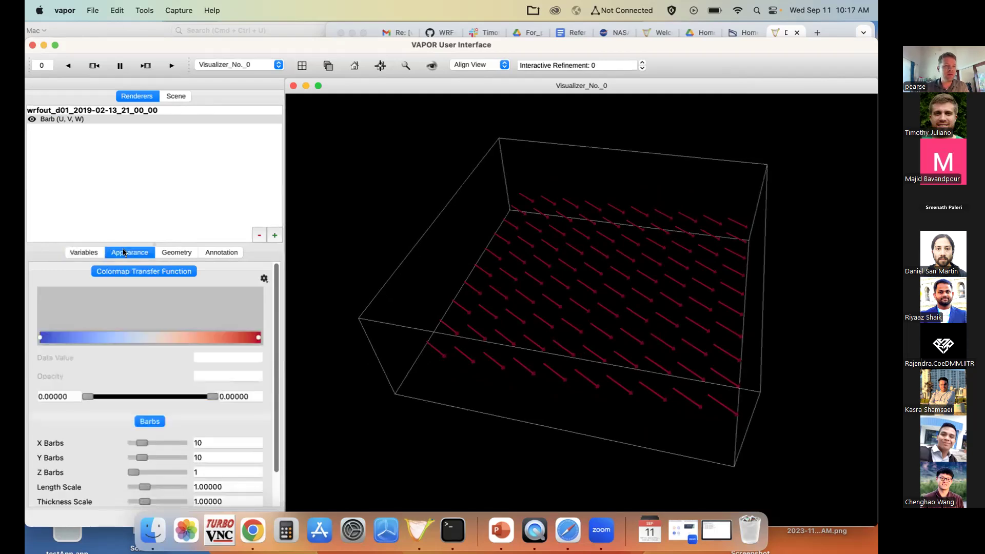
left_click(174, 254)
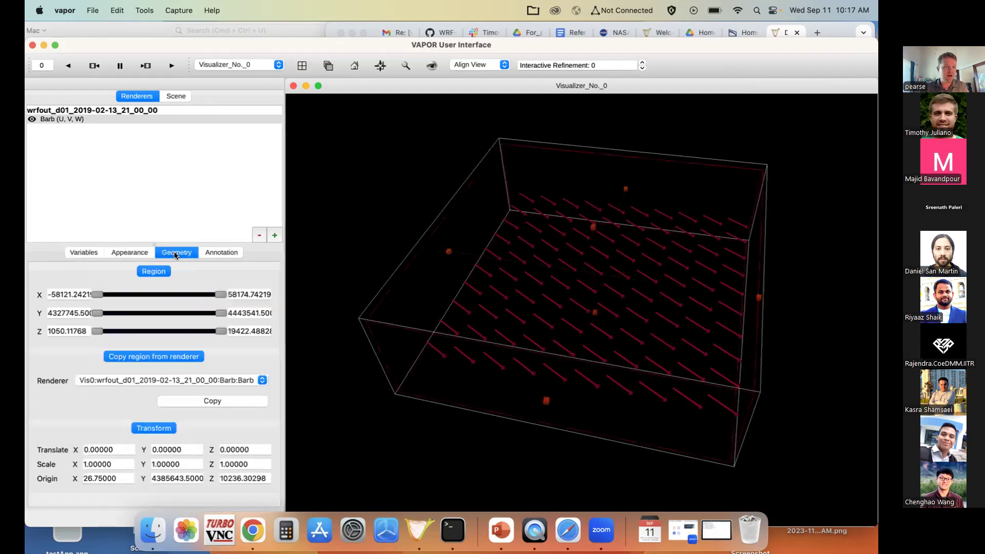
left_click(95, 253)
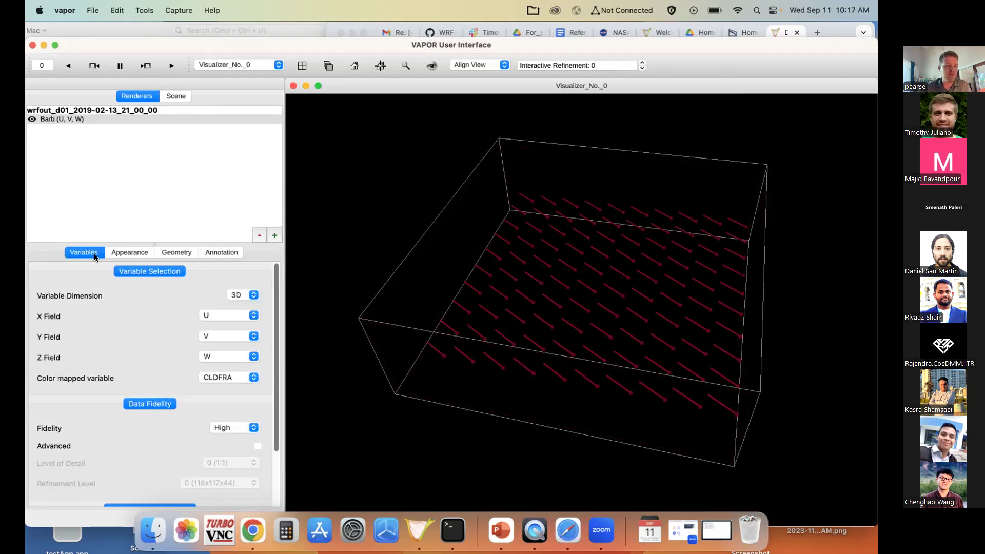
left_click(131, 253)
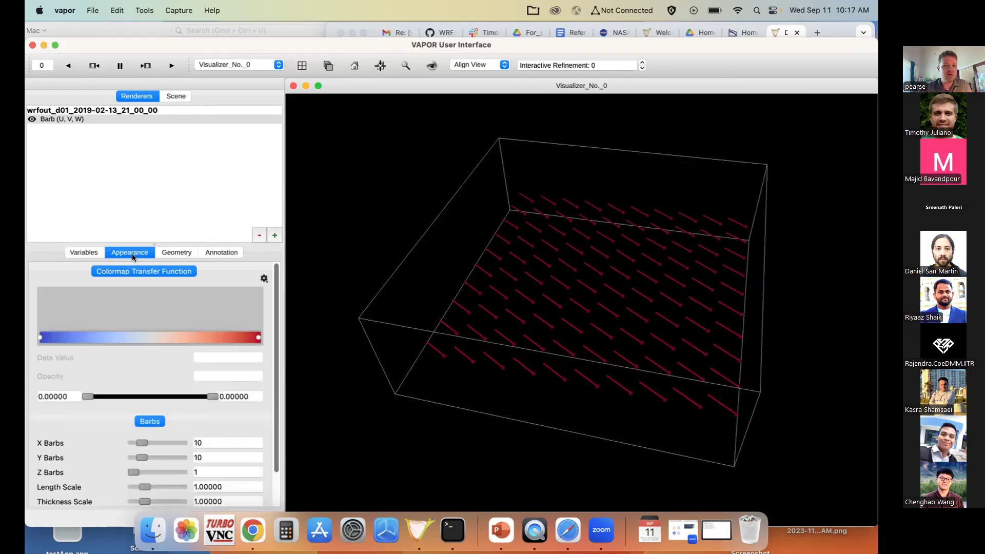
left_click(174, 252)
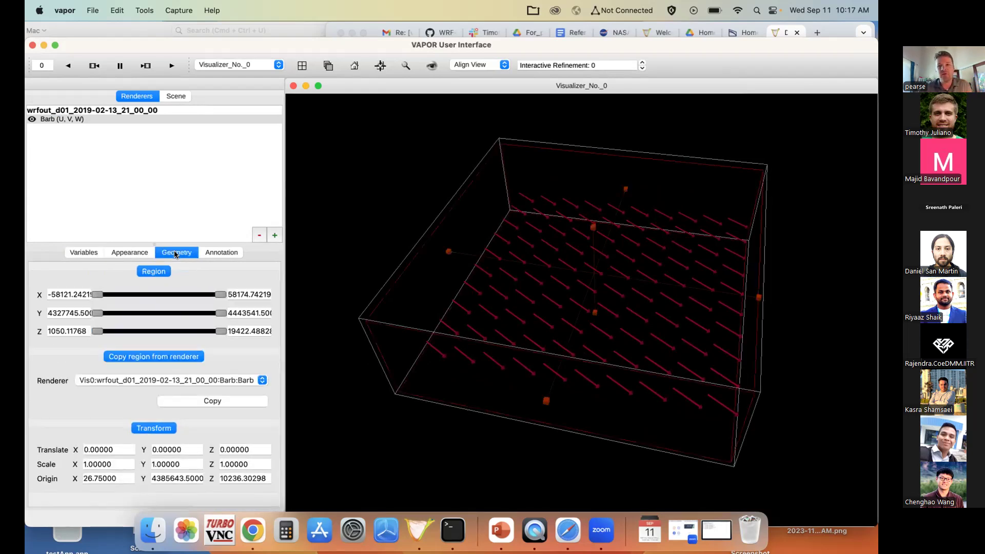
left_click(97, 250)
left_click(128, 250)
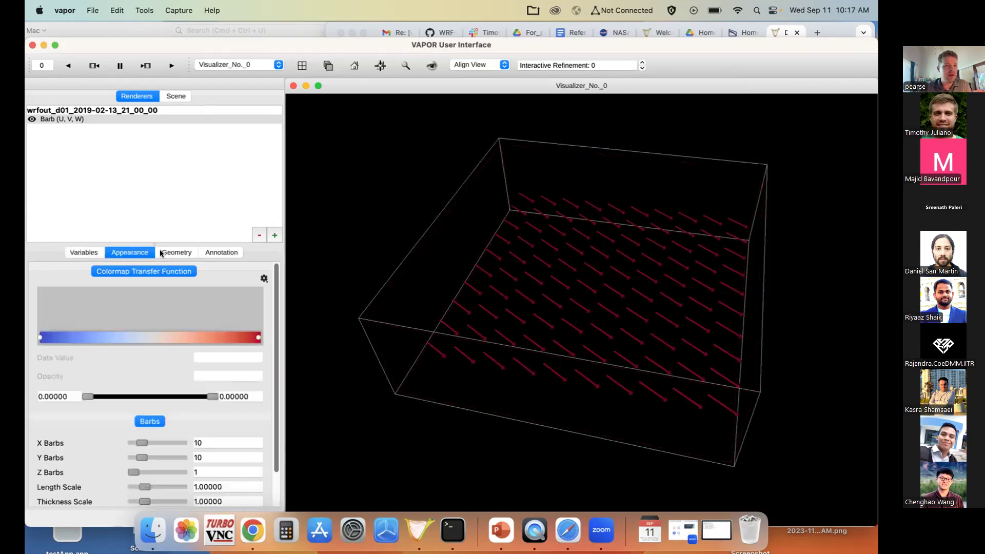
left_click(167, 251)
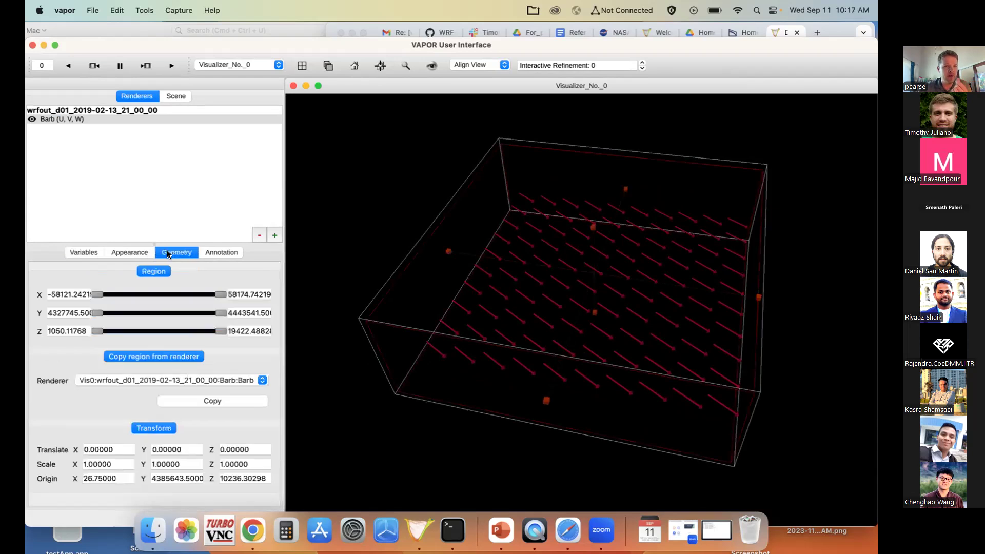
Set the Barb renderer's variable dimension to 2D
left_click(84, 253)
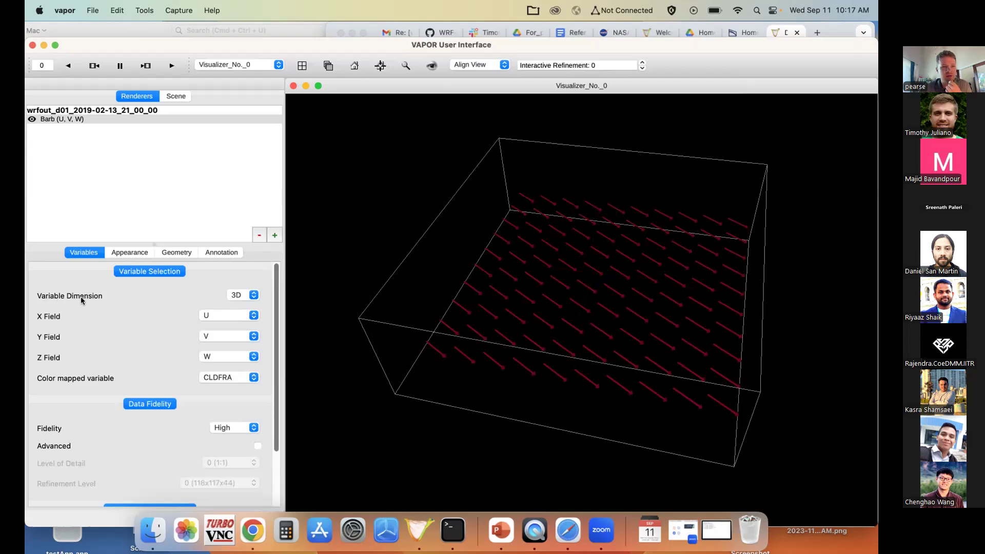
left_click(253, 295)
left_click(241, 285)
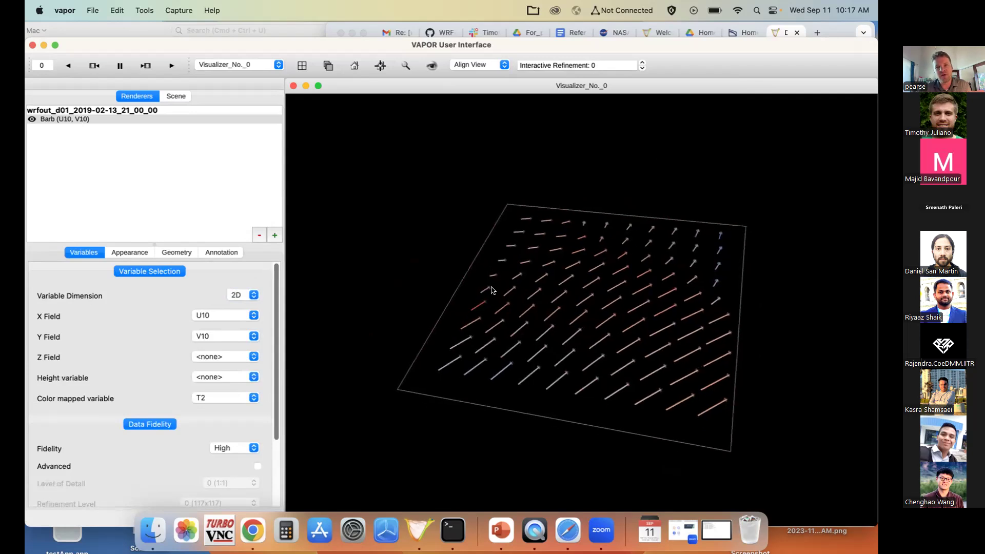
scroll(496, 296, "up", 2)
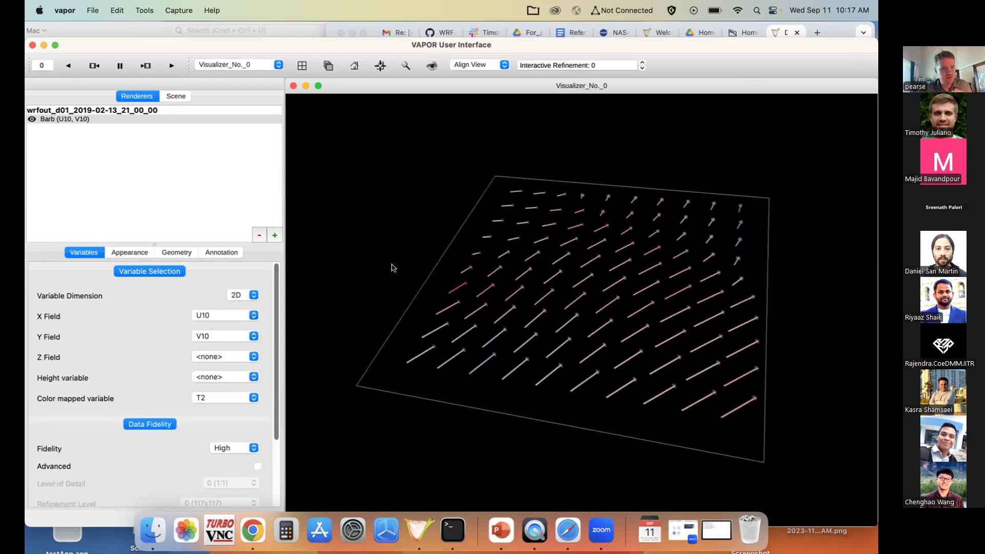
left_click(239, 294)
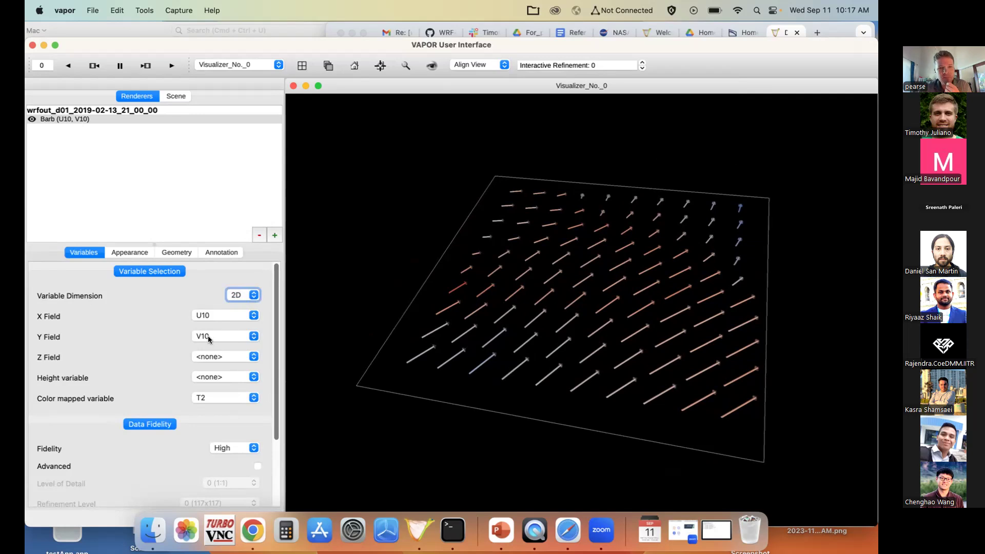
Browse the 2D variables available for the barbs' Z field, leaving it at <none>
left_click(231, 357)
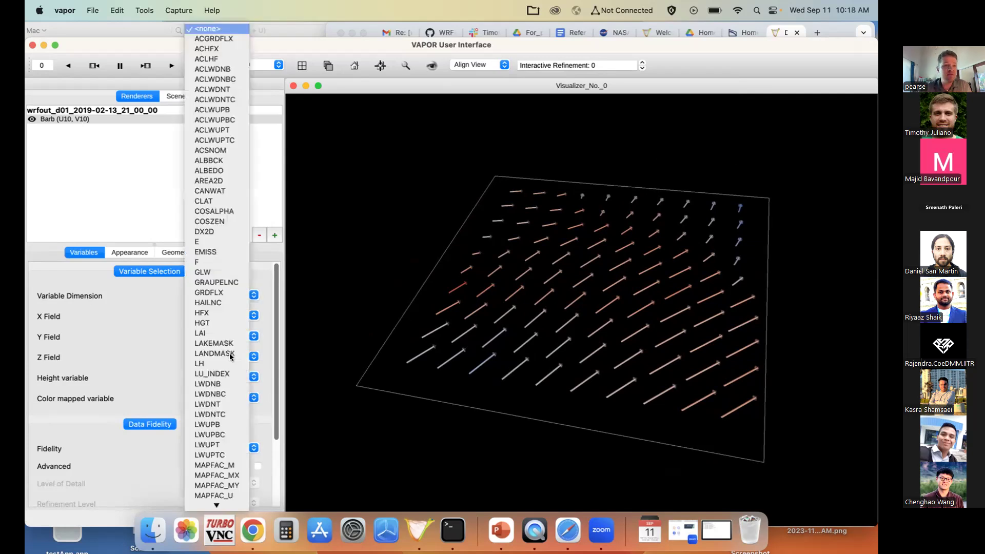
left_click(166, 357)
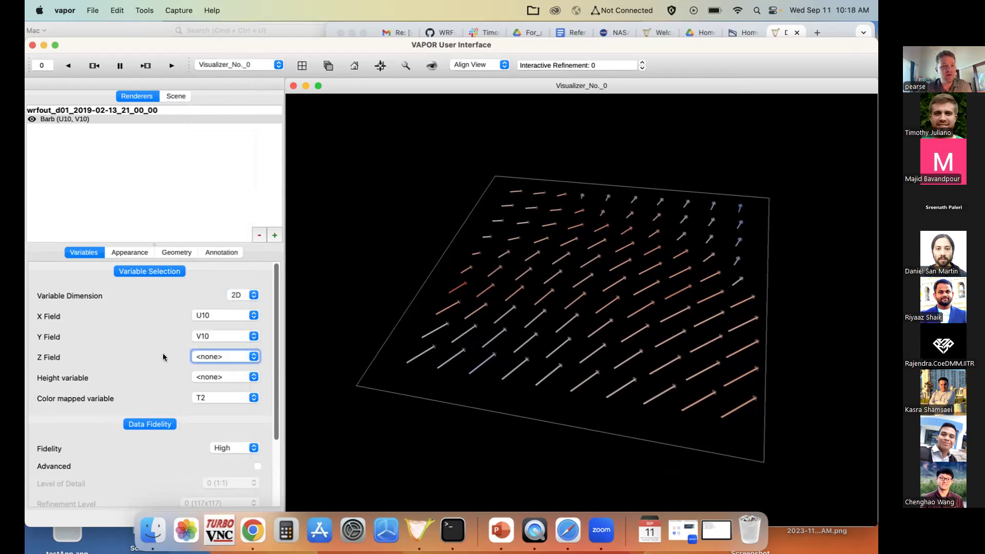
left_click(216, 357)
scroll(210, 364, "down", 10)
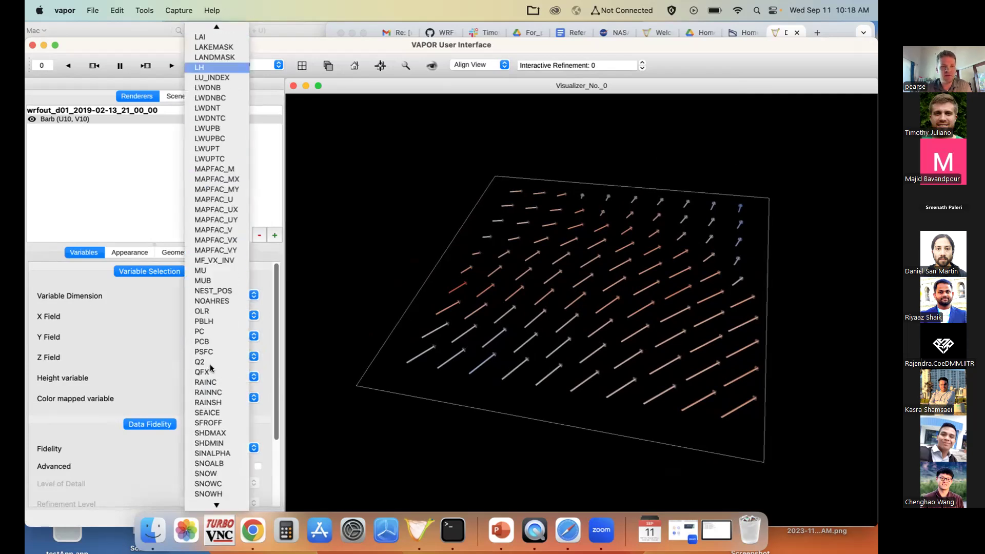
scroll(210, 367, "down", 5)
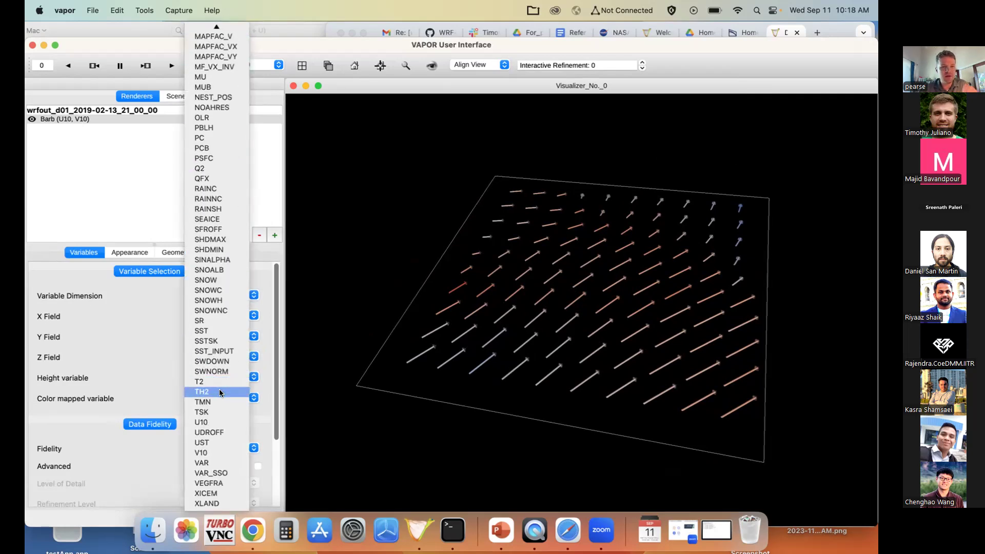
left_click(412, 314)
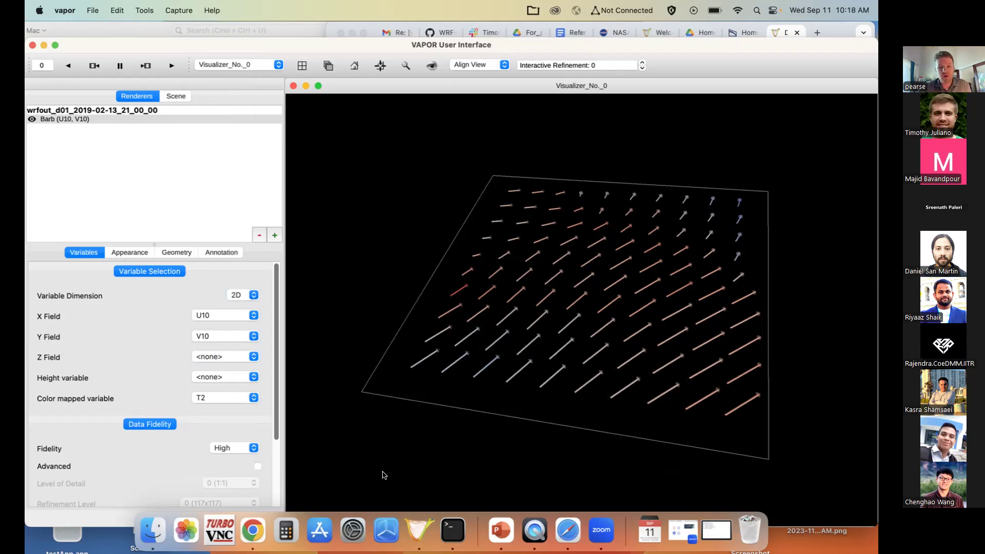
Bring up the WRF-Fire-Tutorial presentation in PowerPoint and minimize its window
left_click(506, 533)
left_click_drag(353, 225, 843, 200)
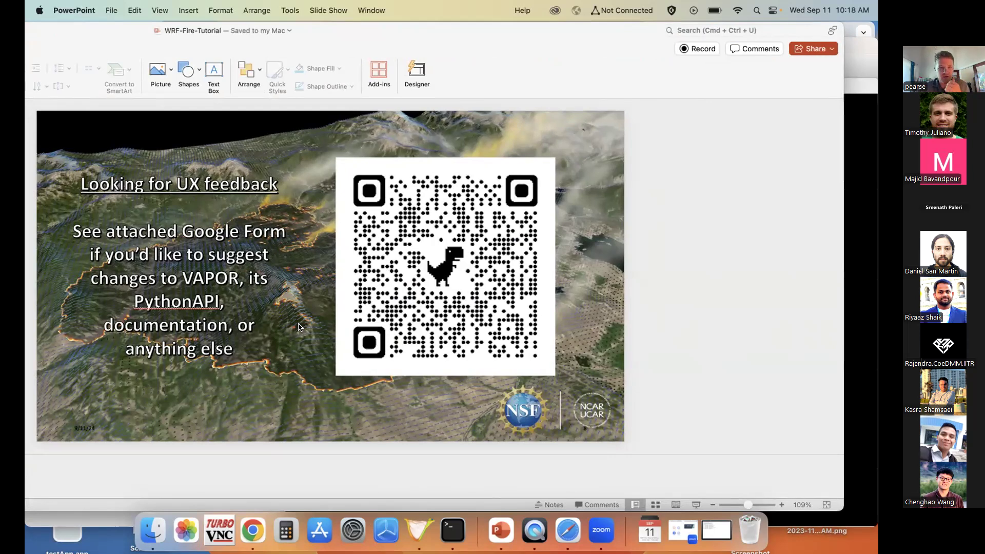
left_click_drag(45, 29, 181, 62)
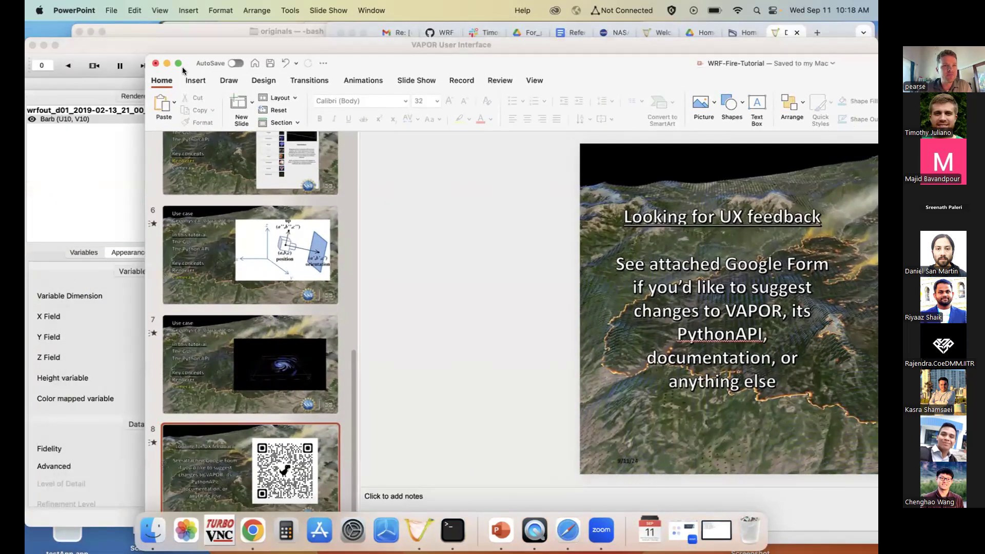
left_click(166, 63)
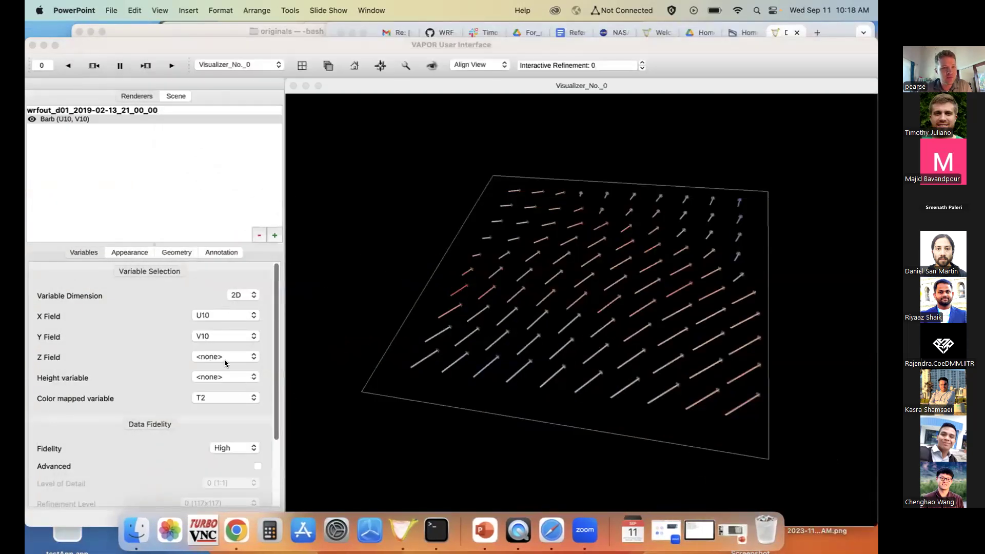
Check the variables available for color mapping the barbs, keeping T2
left_click(210, 395)
left_click(210, 395)
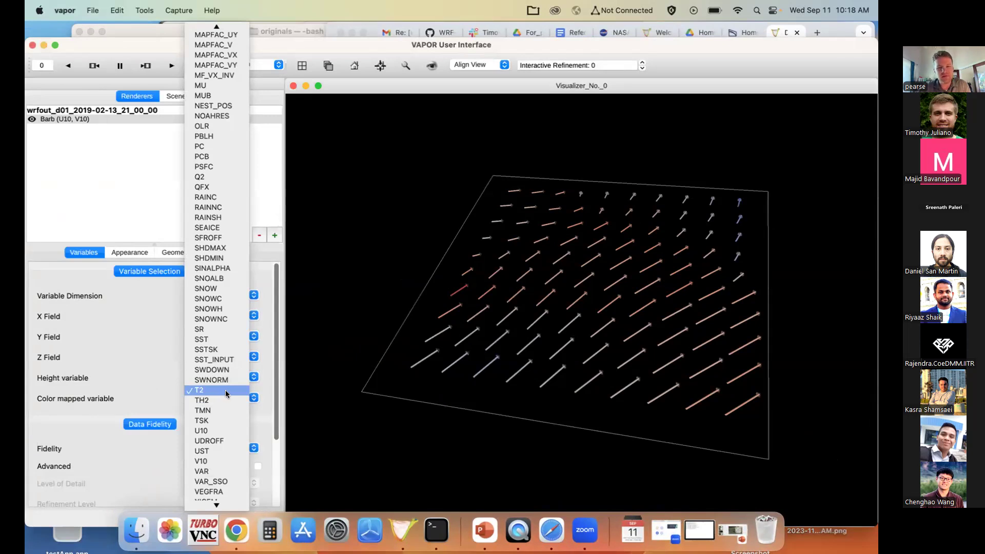
left_click(157, 375)
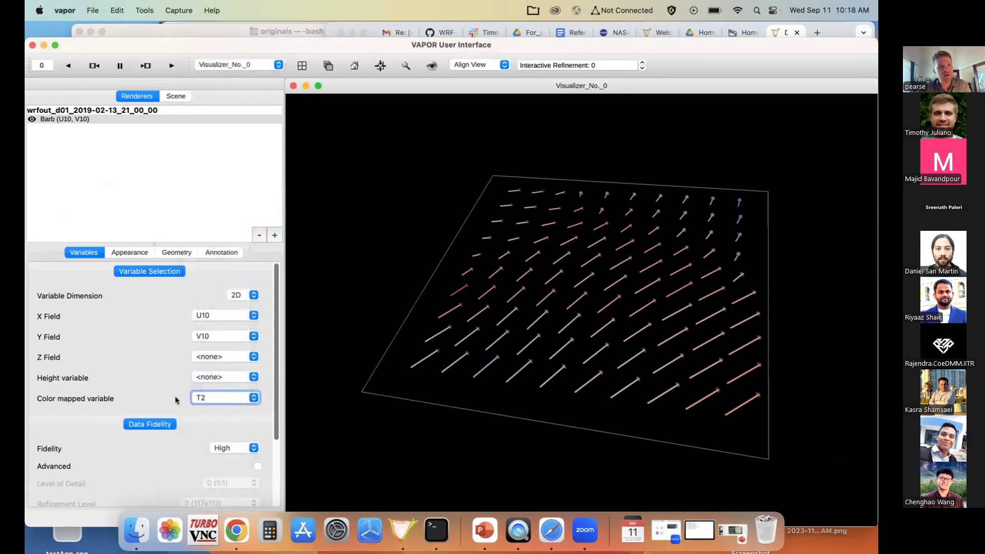
Play the barb animation forward through the time series and backward to timestep 0
left_click_drag(162, 50, 162, 33)
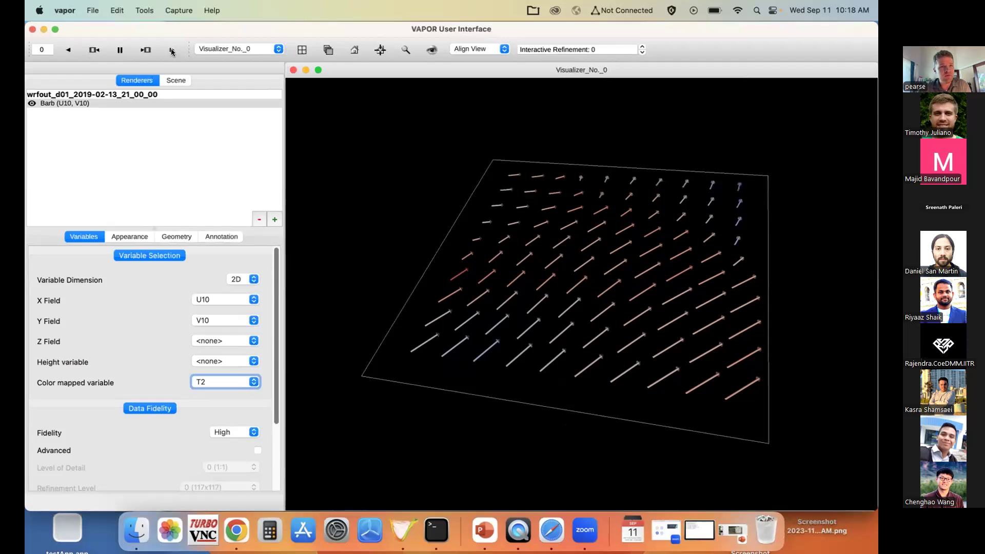
left_click(171, 50)
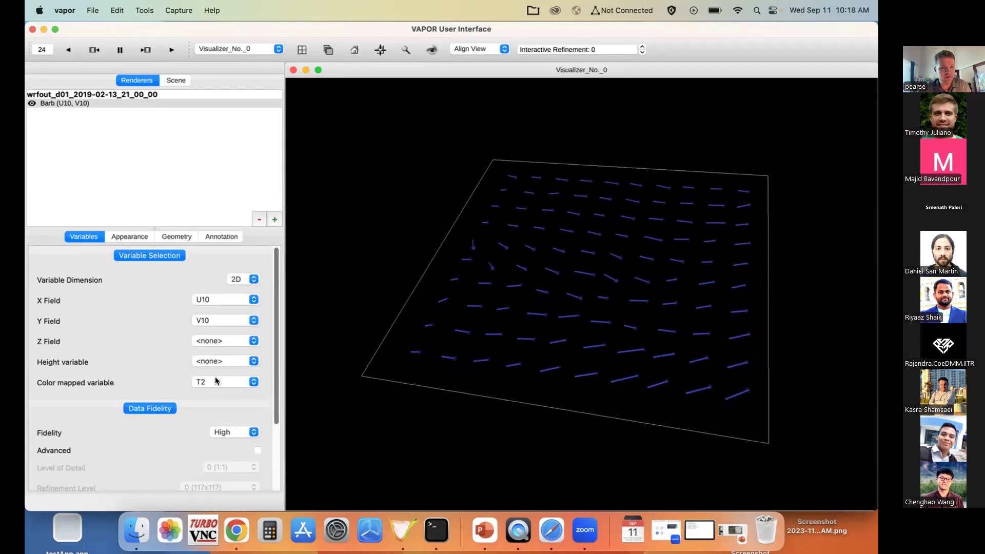
left_click(71, 51)
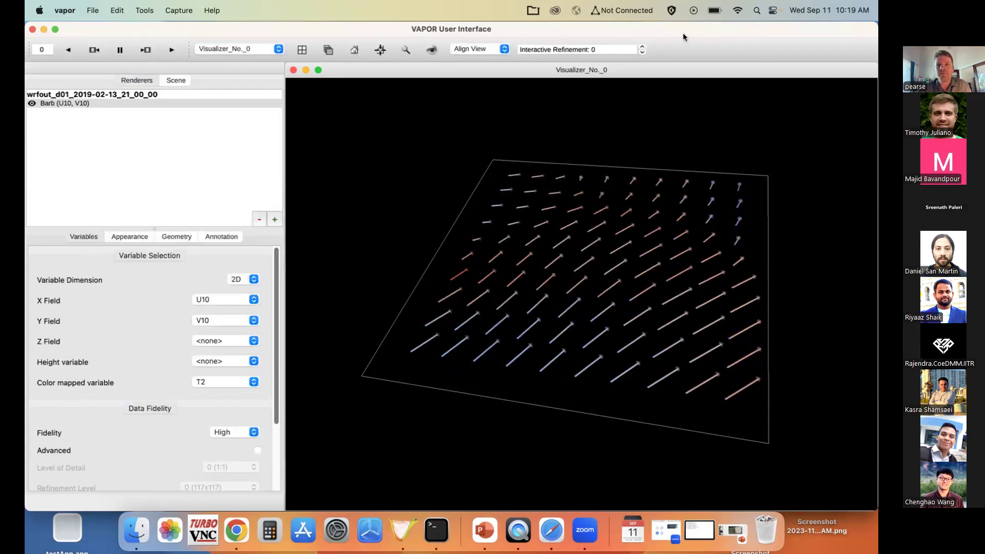
Create a new Python variable script named speed for the wrfout_d01_2019-02-13_21_00_00 data set
left_click(263, 31)
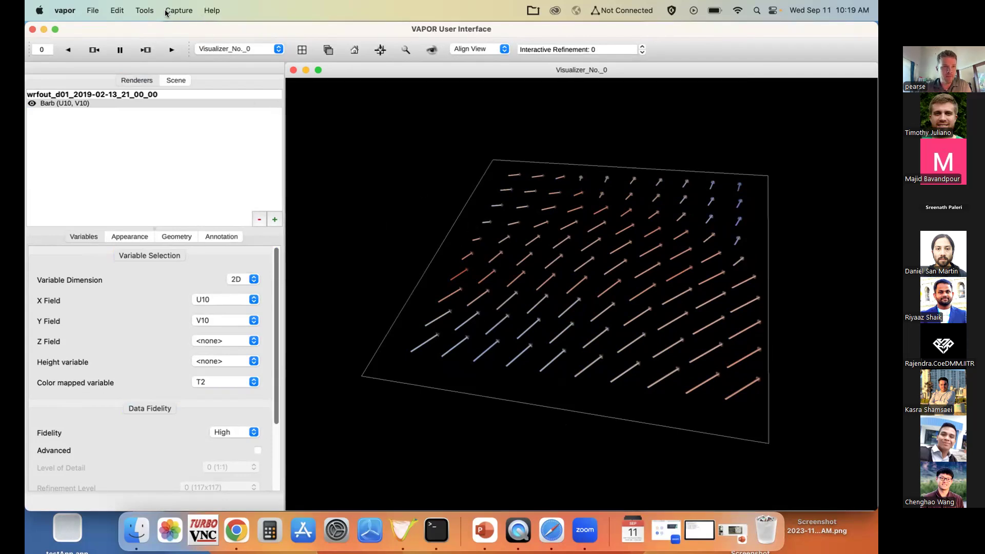
left_click(149, 11)
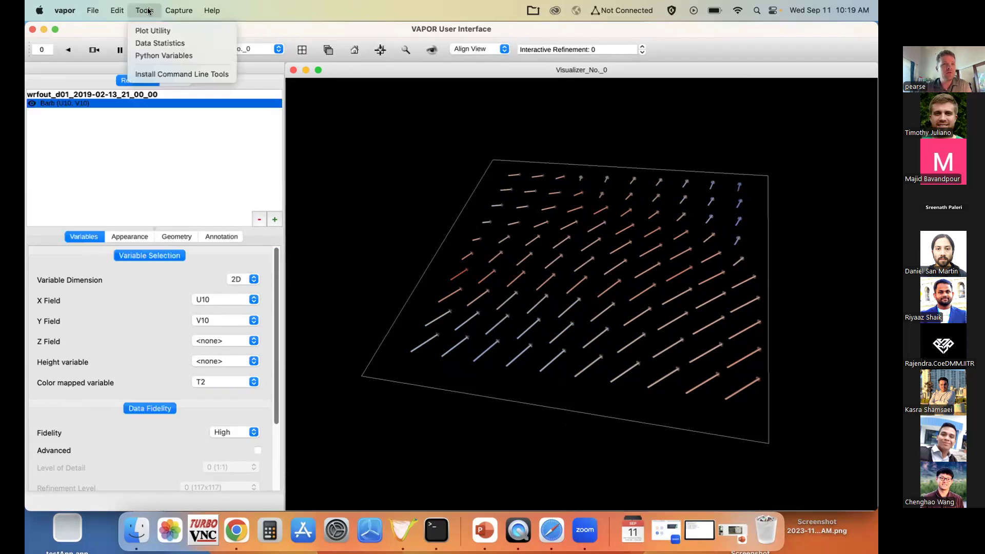
left_click(176, 56)
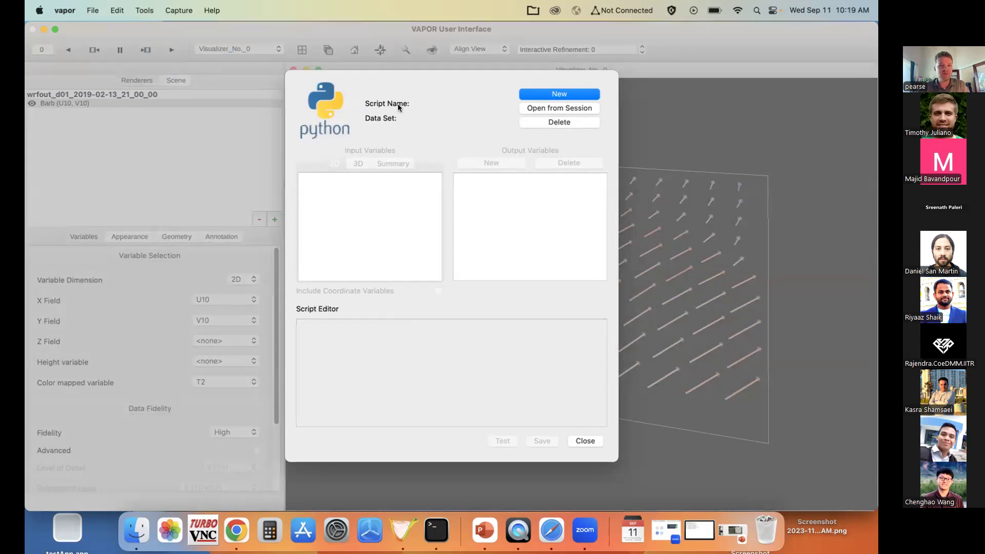
left_click(520, 92)
type("speed")
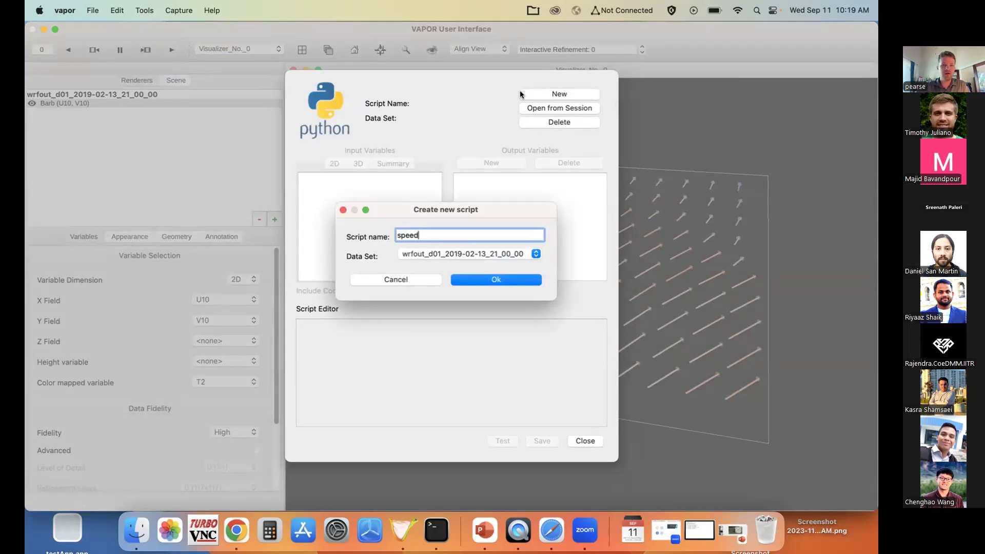
left_click(462, 254)
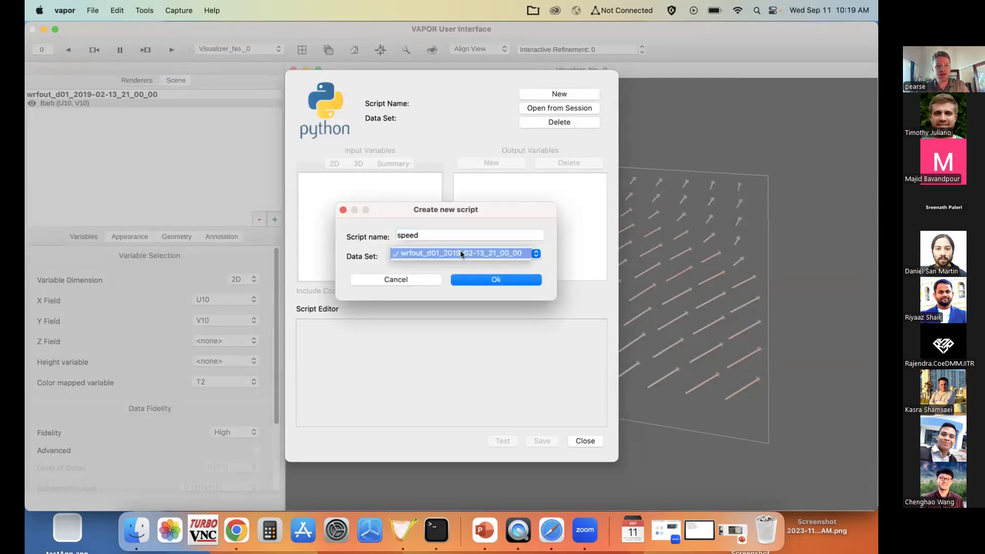
left_click(484, 279)
left_click(484, 279)
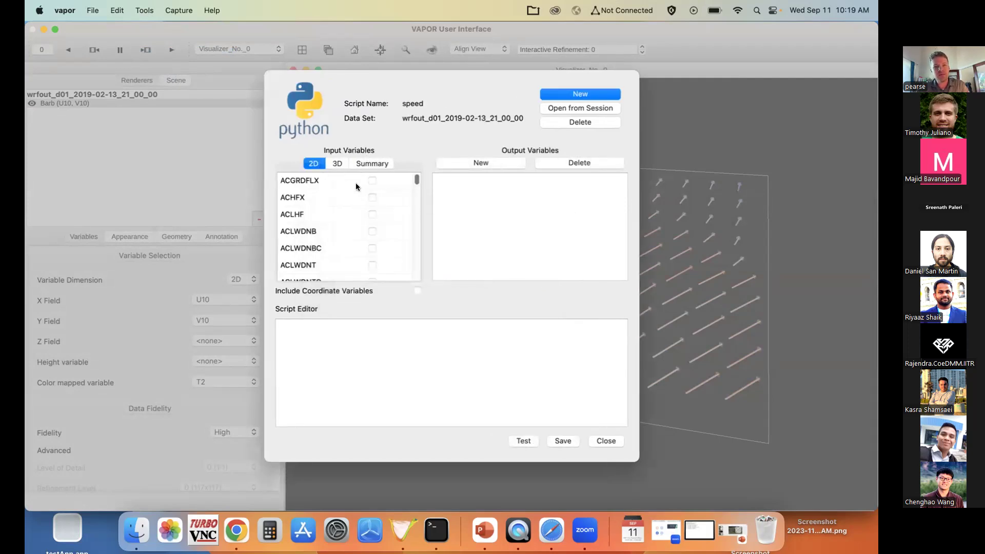
Include the 2D variables V10 and U10 as the speed script's input variables
left_click_drag(416, 179, 357, 245)
scroll(357, 245, "down", 5)
left_click(373, 257)
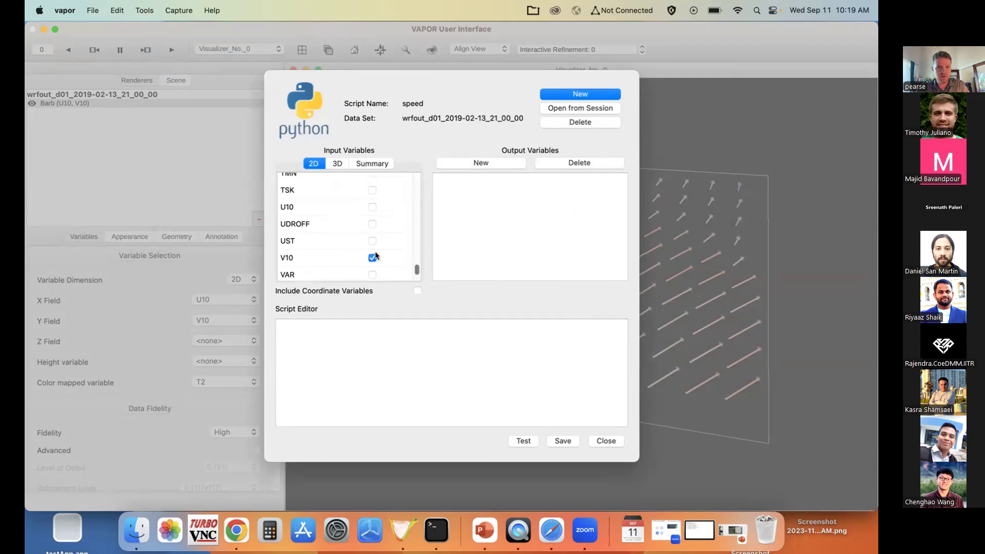
left_click(373, 207)
Add an output variable named speed on the west_eastxsouth_north grid
left_click(460, 164)
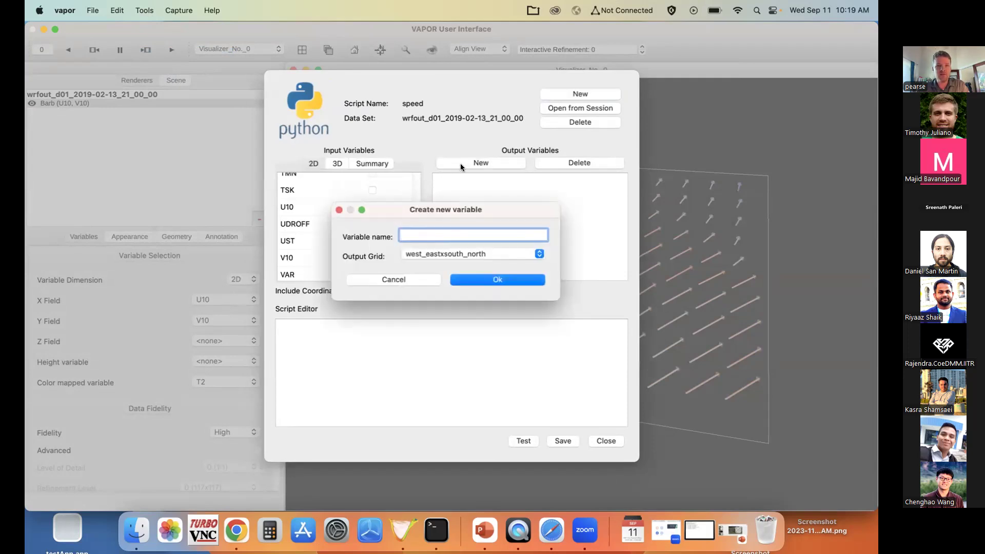
type("speed")
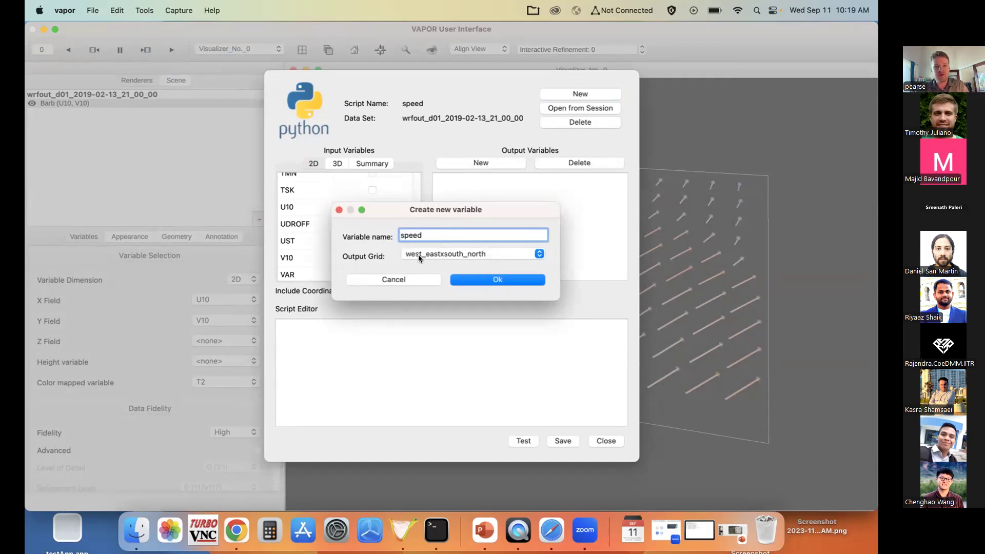
left_click(473, 279)
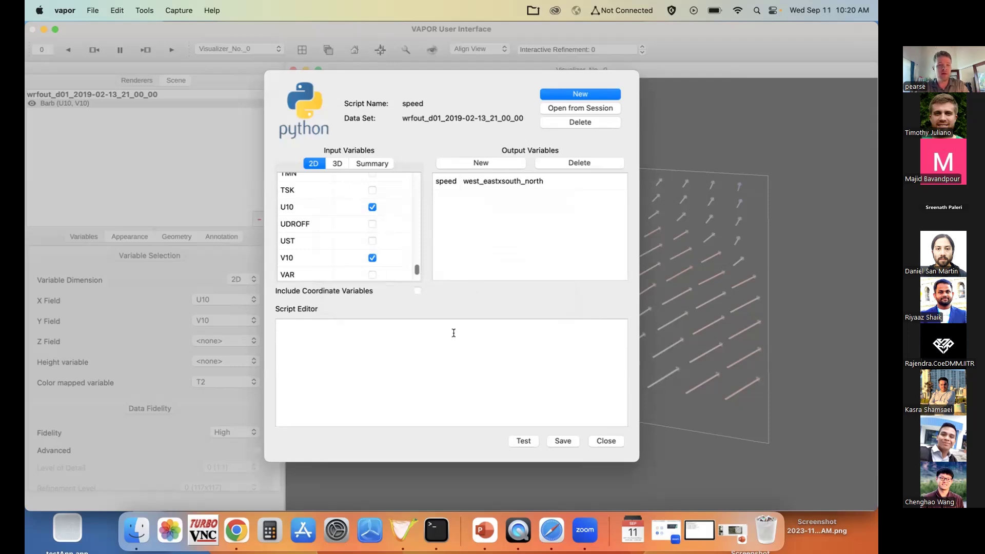
Write the speed script with the lines from vapor_utils import * and speed=Mag(U10,V10)
type("rom vapor_uti")
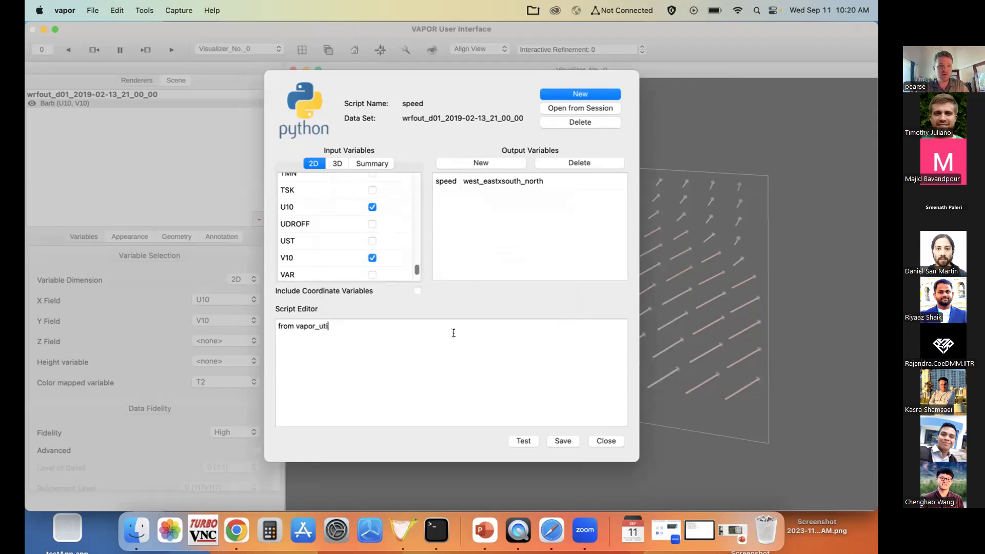
type("ls import *")
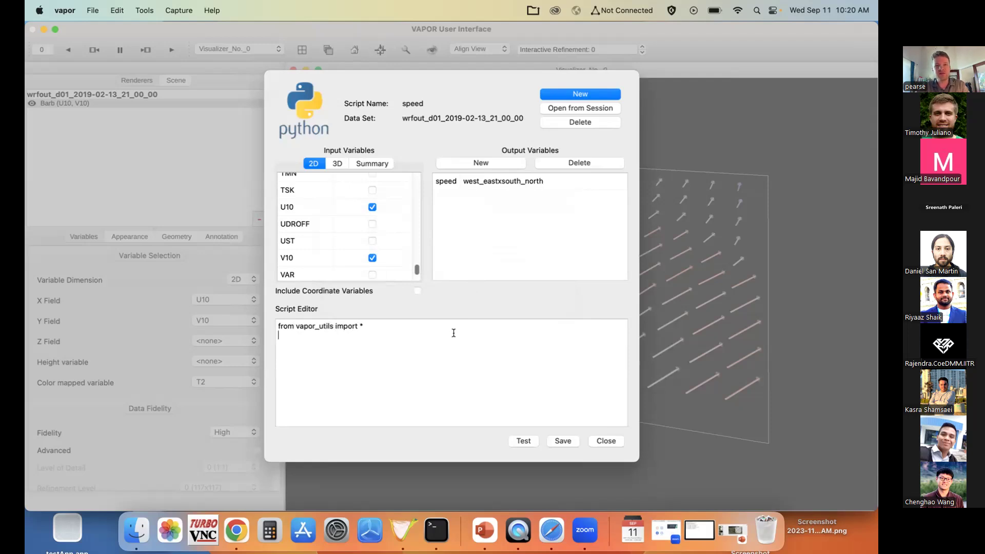
key("Return")
type("speed=")
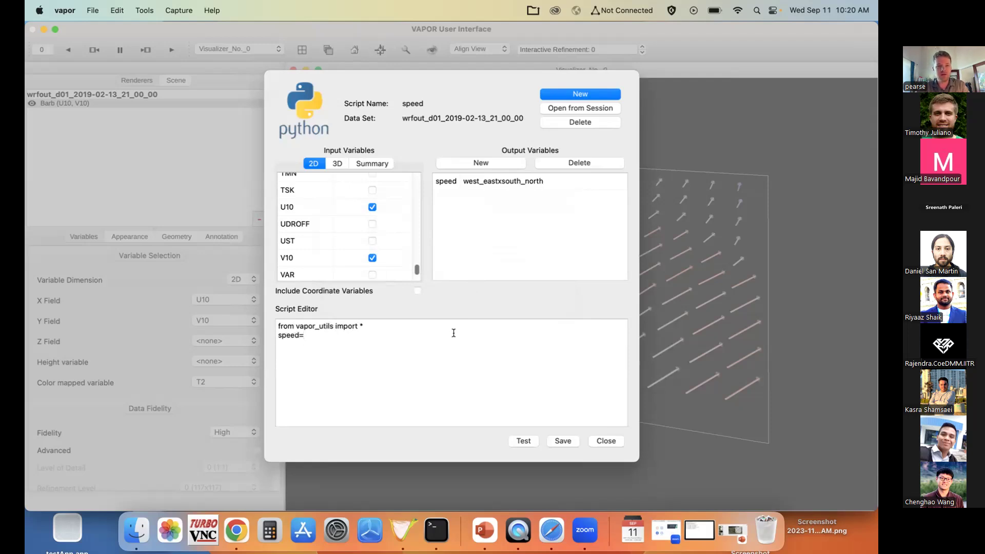
type("Mag(U10,V10")
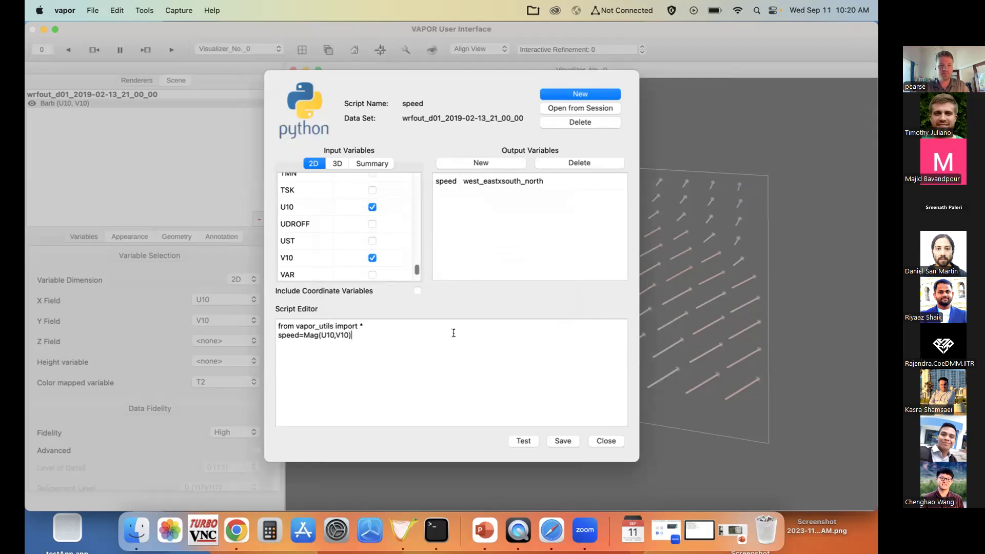
Test and save the speed script, and close the Python variable editor
left_click(523, 441)
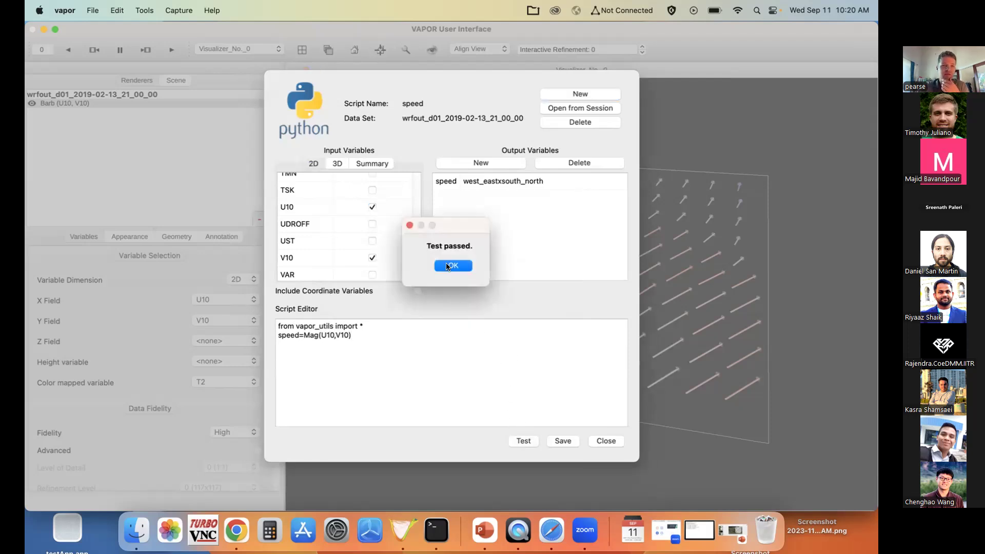
left_click(451, 266)
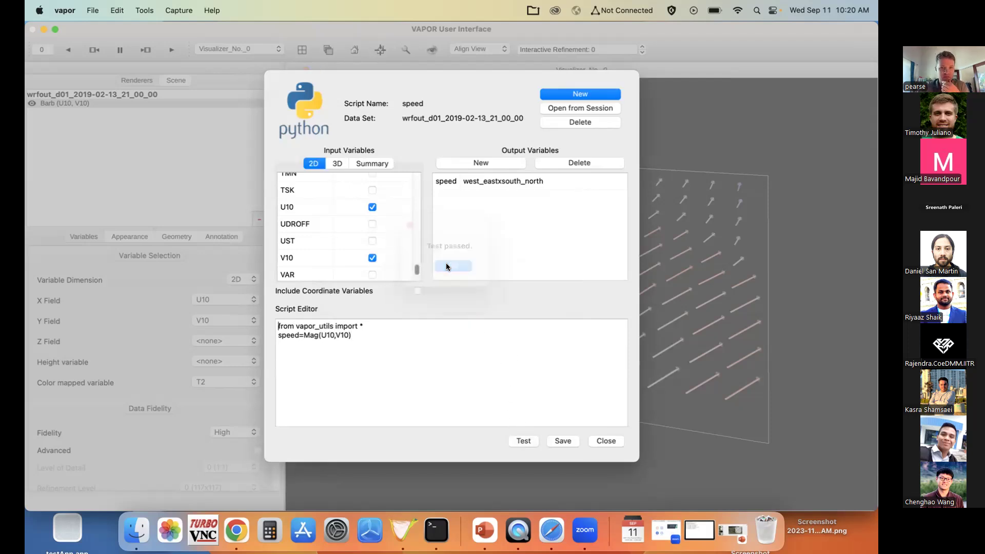
left_click(556, 441)
left_click(489, 270)
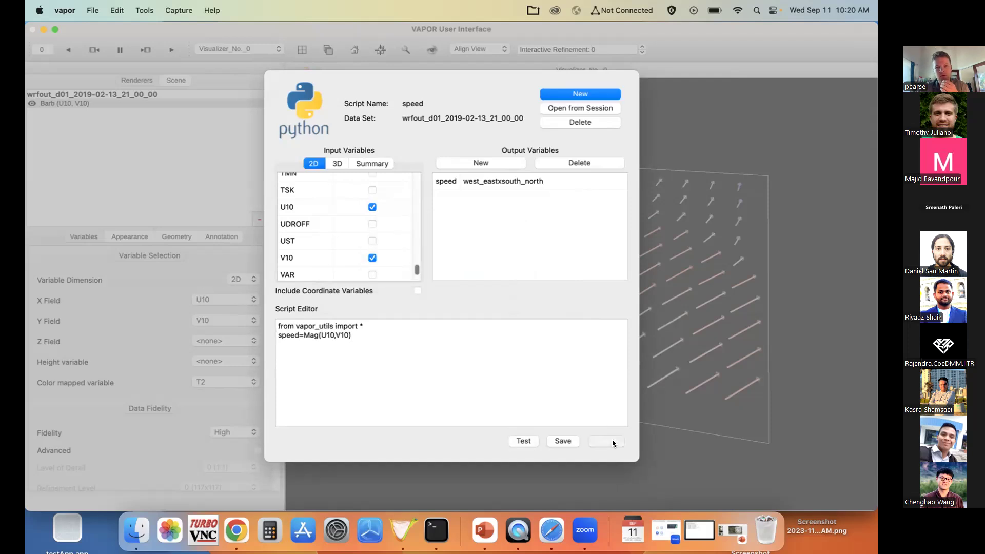
left_click(609, 440)
Color the barbs by the speed variable and play the time series forward and back to timestep 0
left_click(238, 384)
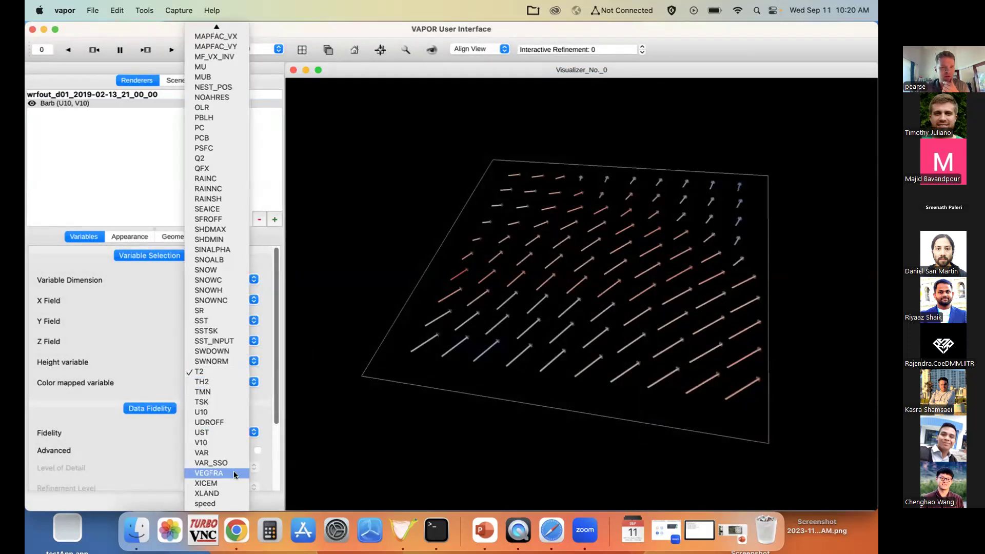
left_click(230, 500)
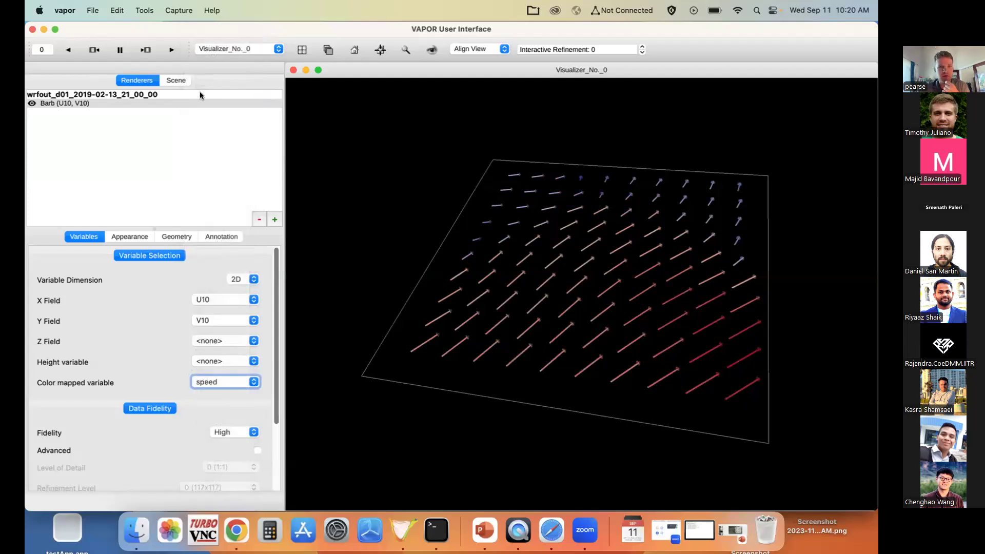
left_click(171, 50)
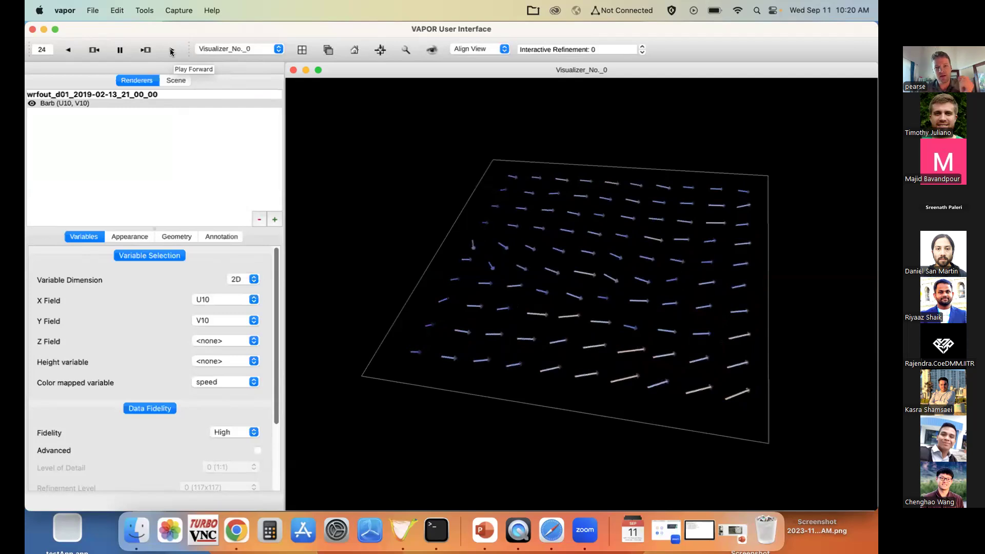
left_click(68, 51)
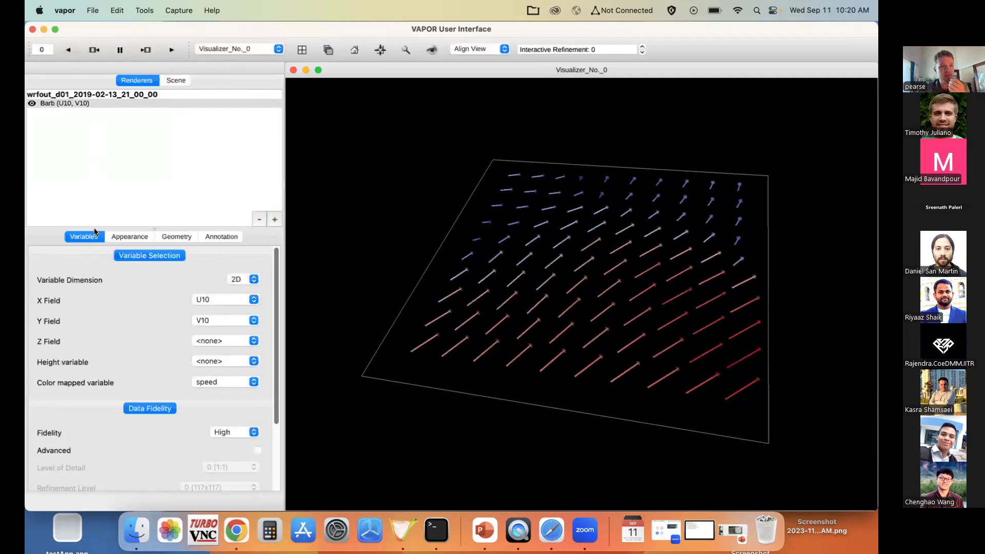
Try moving the colormap's lowest control point up to about 13.55, and return it to 2.83642
left_click(121, 237)
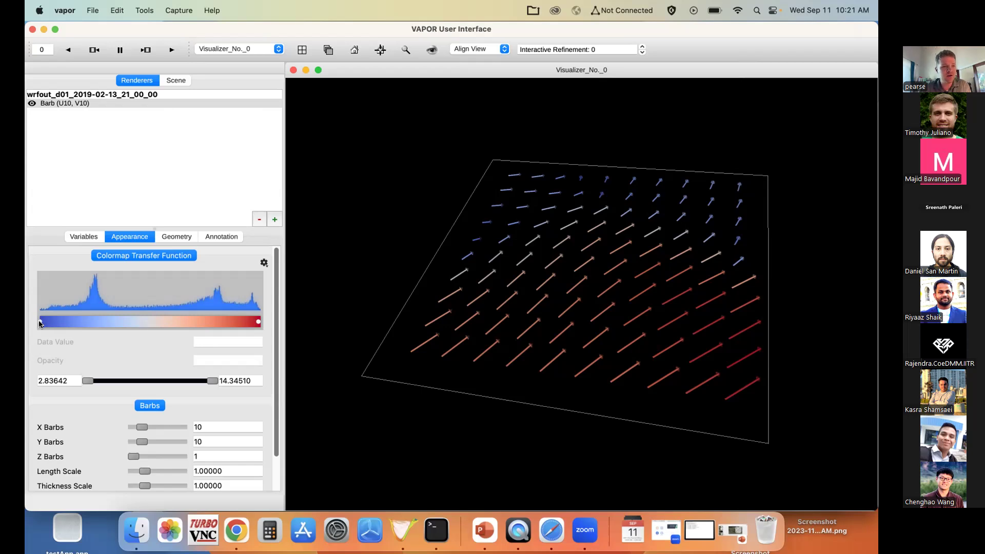
left_click_drag(40, 322, 245, 322)
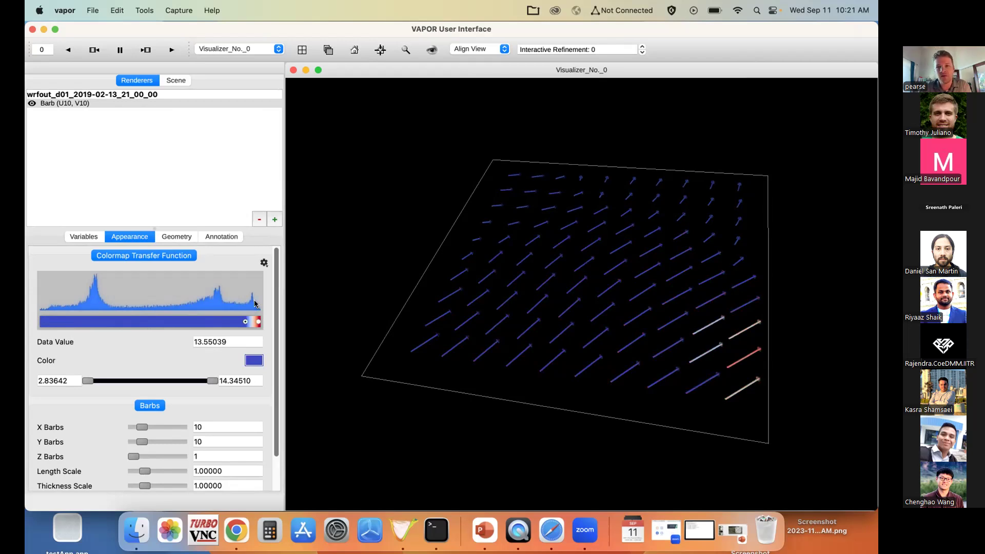
left_click(259, 322)
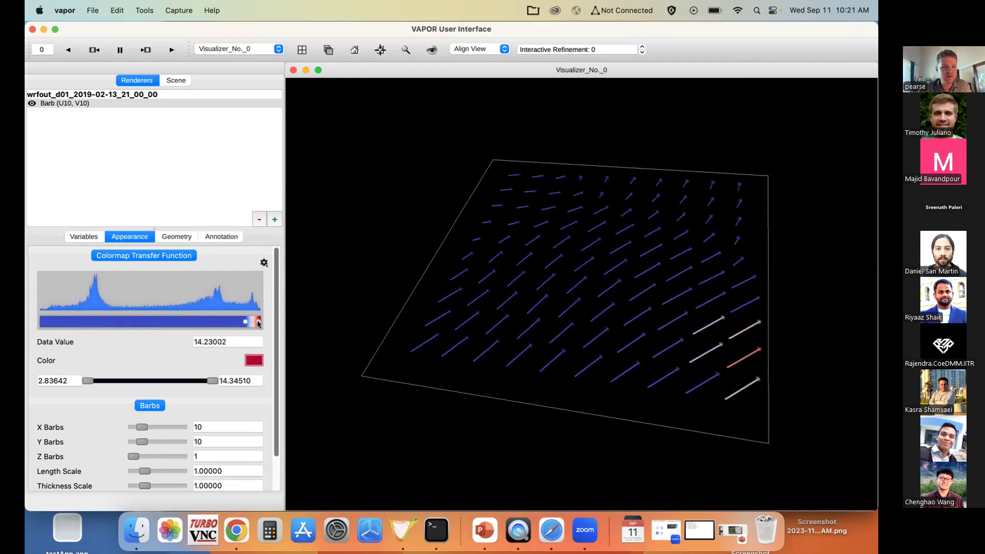
left_click_drag(244, 343, 192, 343)
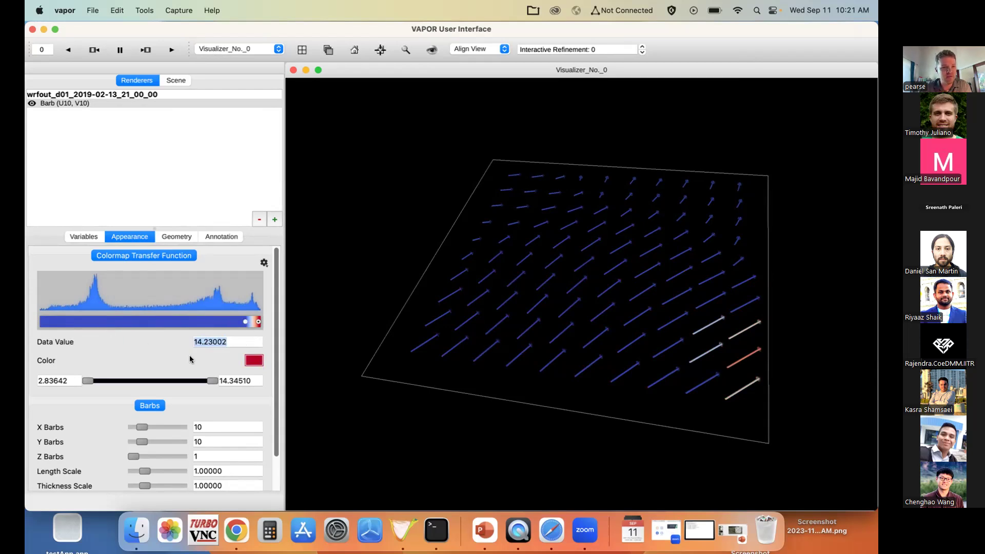
left_click_drag(238, 324, 26, 327)
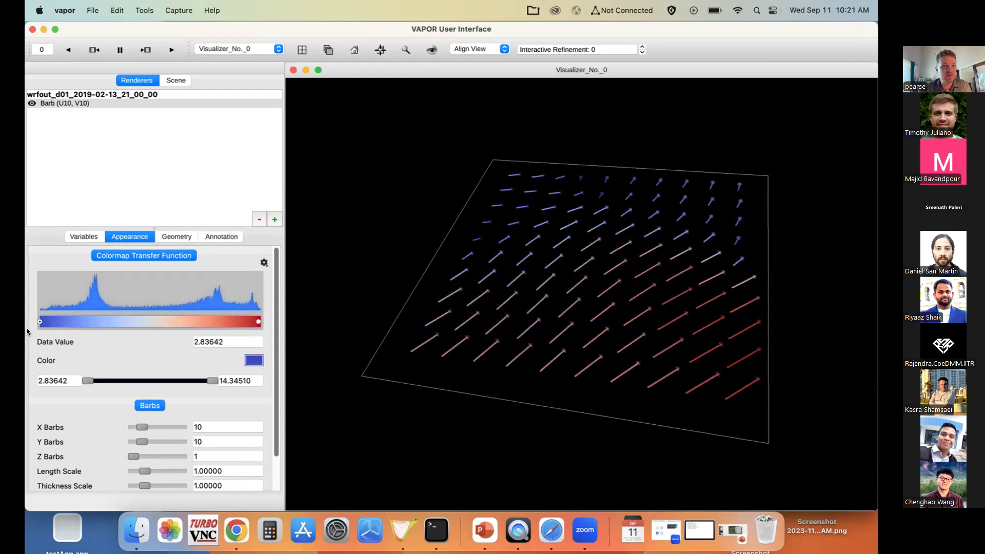
Move the colormap's highest control point to 14.34510 and add a middle control point at about 8.9
mouse_move(258, 321)
left_mouse_down()
mouse_move(69, 323)
mouse_move(263, 323)
left_mouse_up()
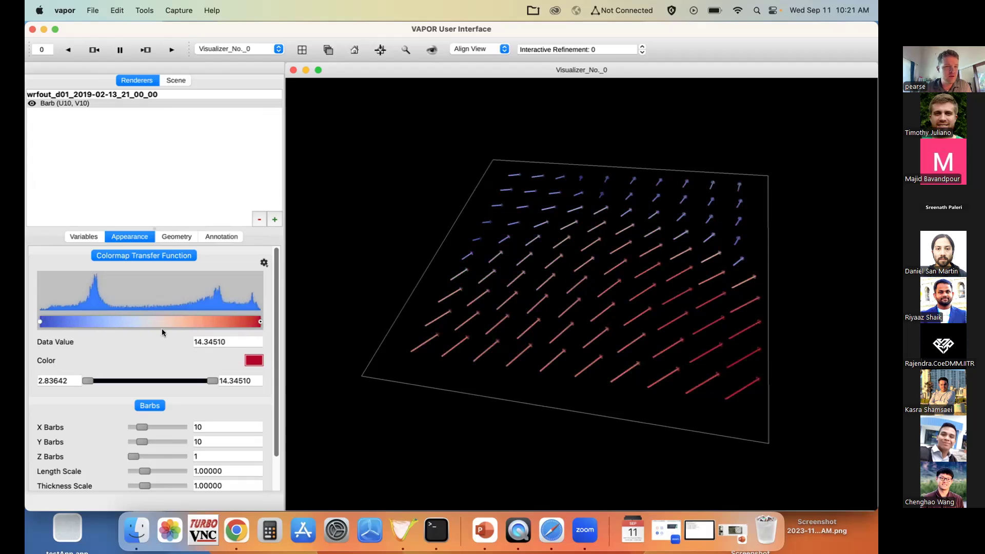
double_click(149, 320)
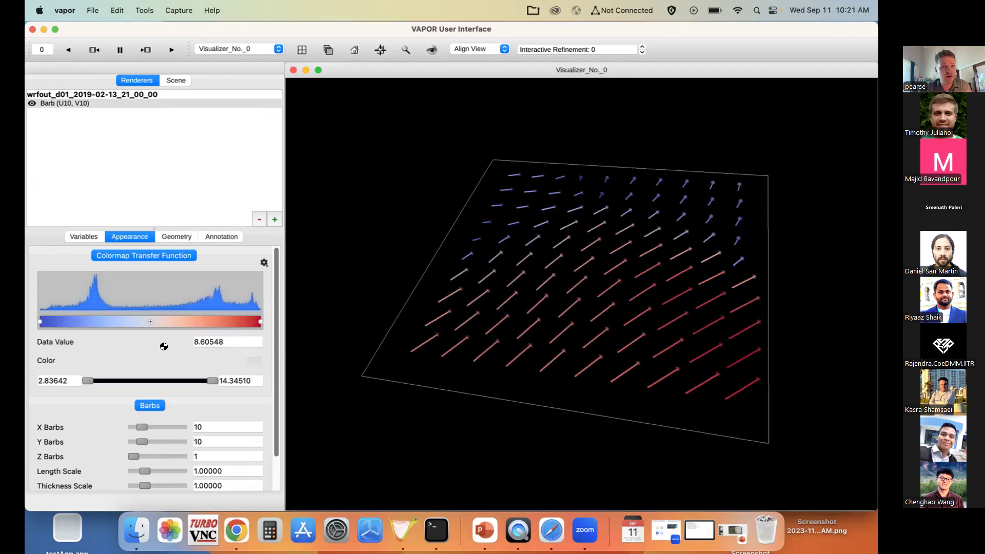
mouse_move(151, 322)
left_mouse_down()
mouse_move(245, 322)
mouse_move(96, 324)
mouse_move(153, 324)
left_mouse_up()
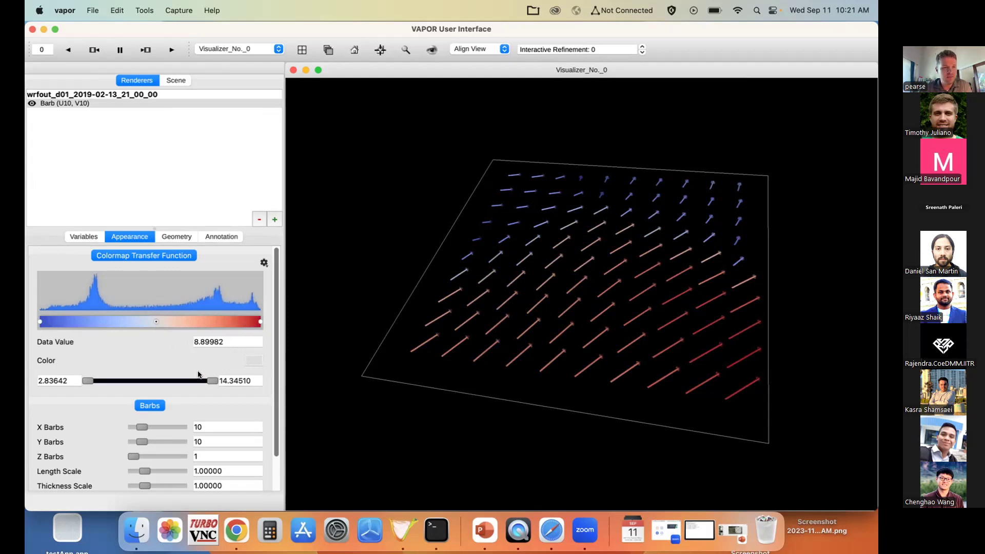
Try narrowing the colormap's data range to about 4.87–6.74, and restore it to 2.83642–14.34510
double_click(57, 379)
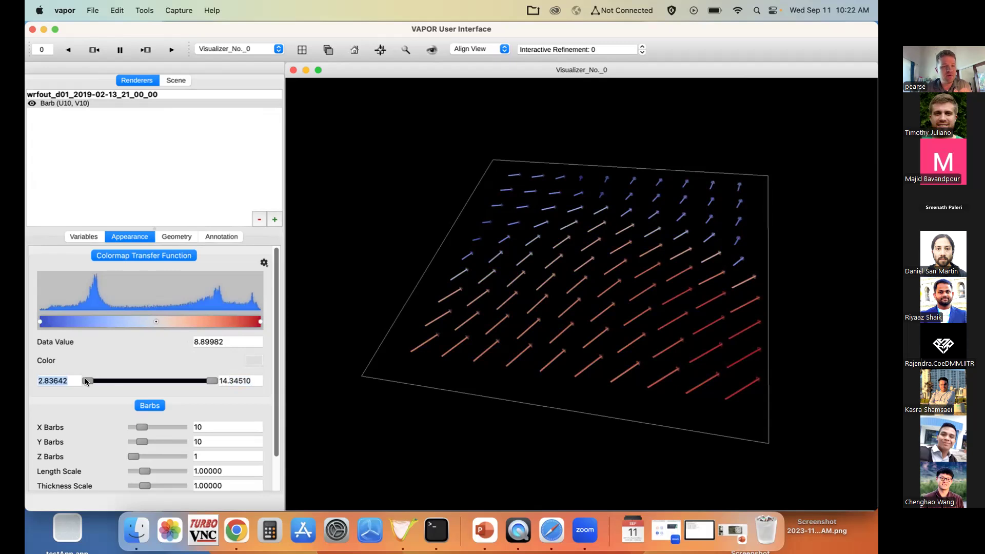
mouse_move(85, 381)
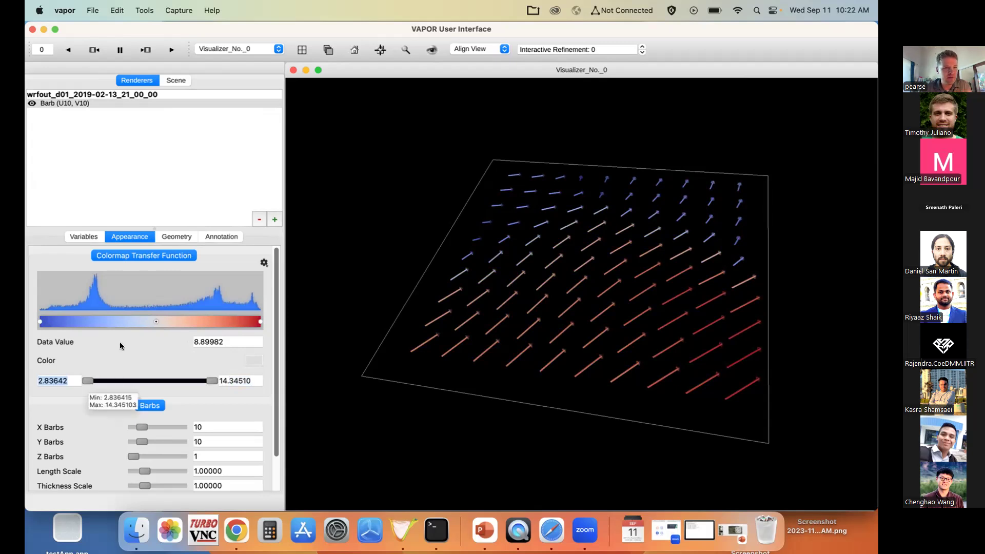
left_click_drag(212, 380, 107, 384)
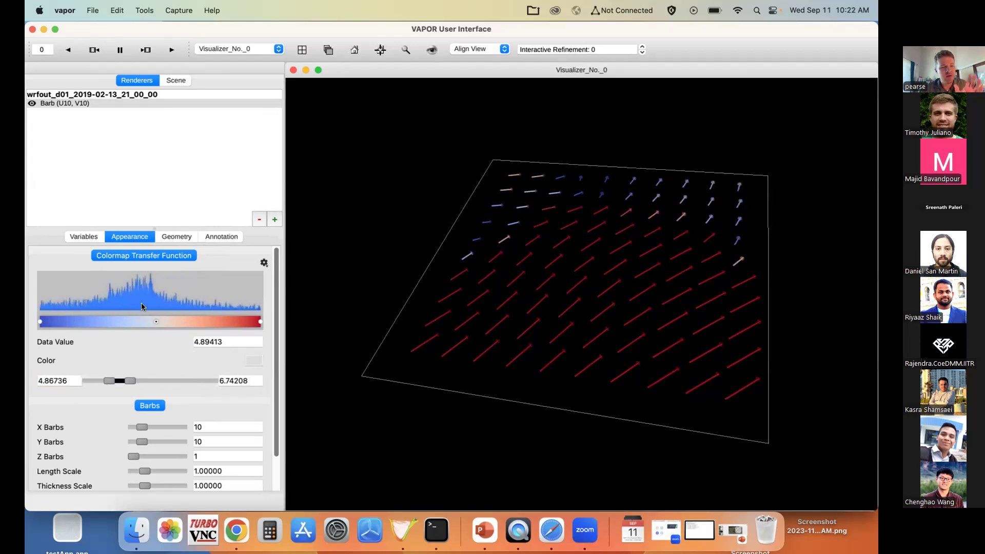
left_click_drag(128, 377, 211, 378)
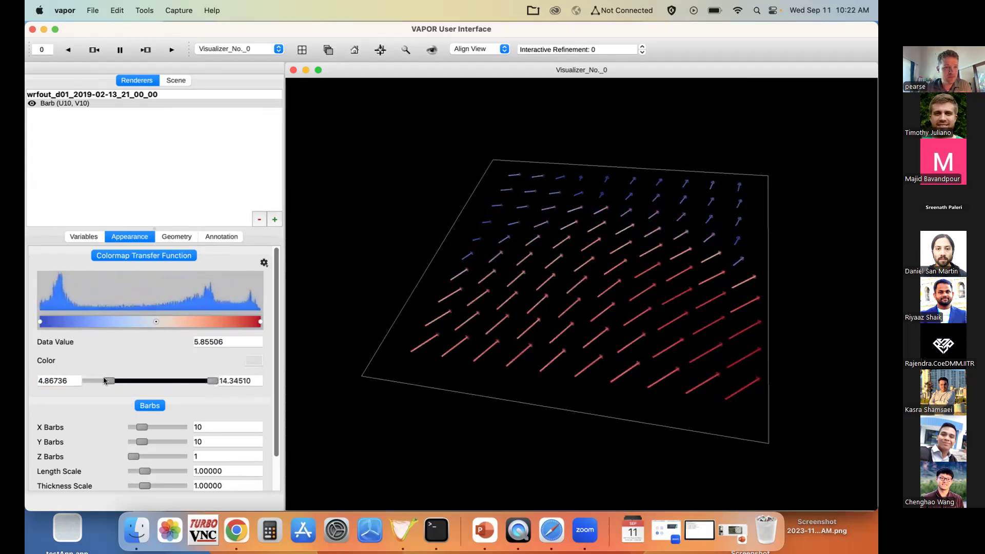
left_click_drag(109, 380, 88, 380)
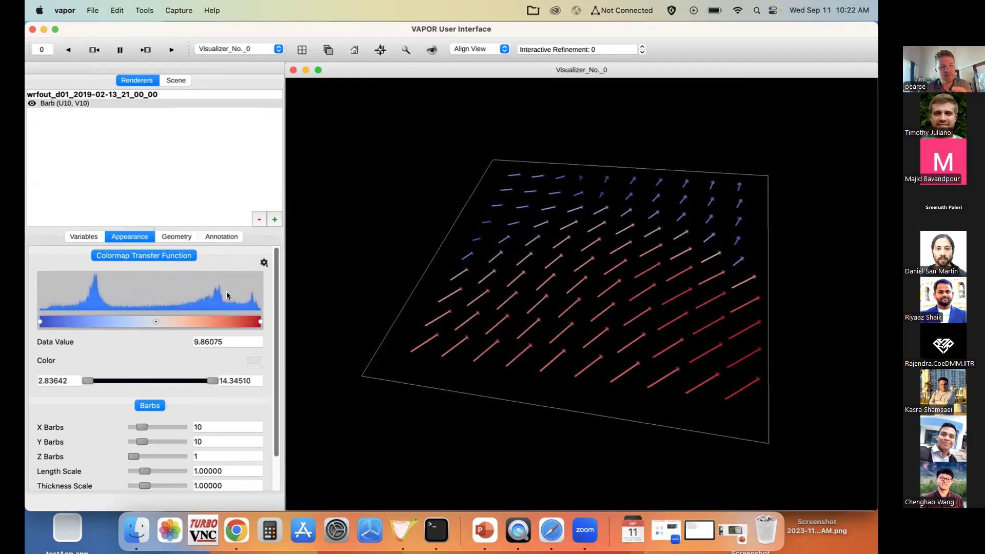
Load the built-in diverging colormap that runs from dark blue through white to dark brown
left_click(264, 264)
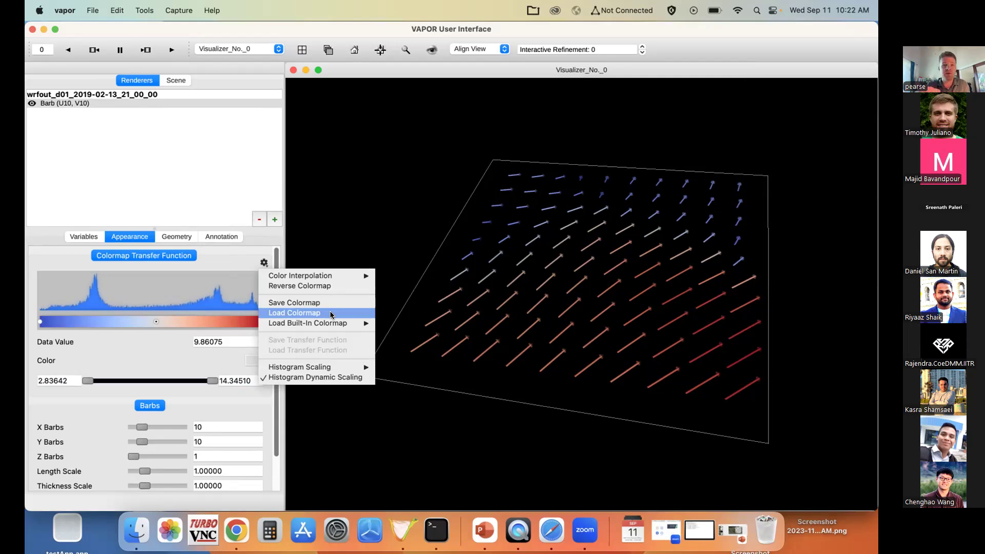
mouse_move(342, 323)
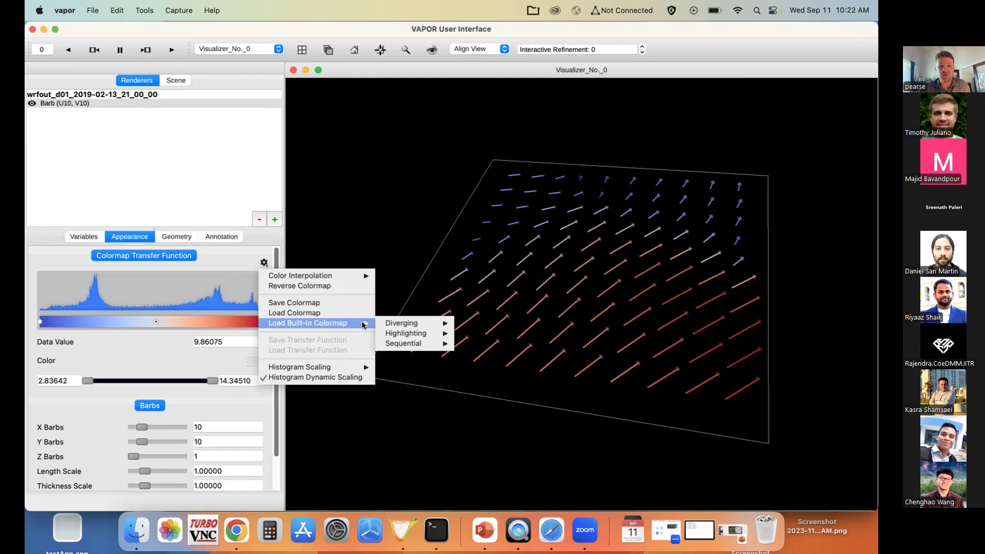
mouse_move(392, 324)
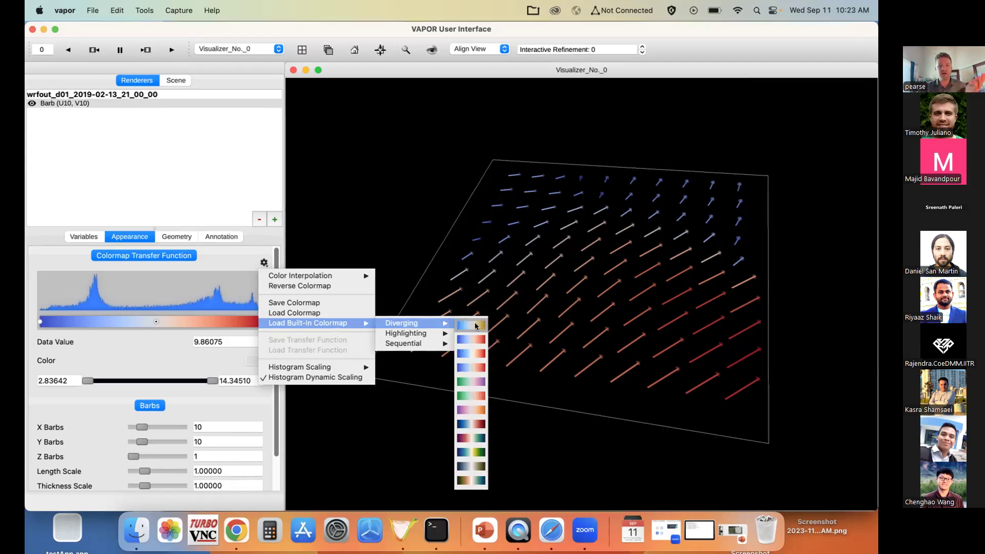
left_click(471, 466)
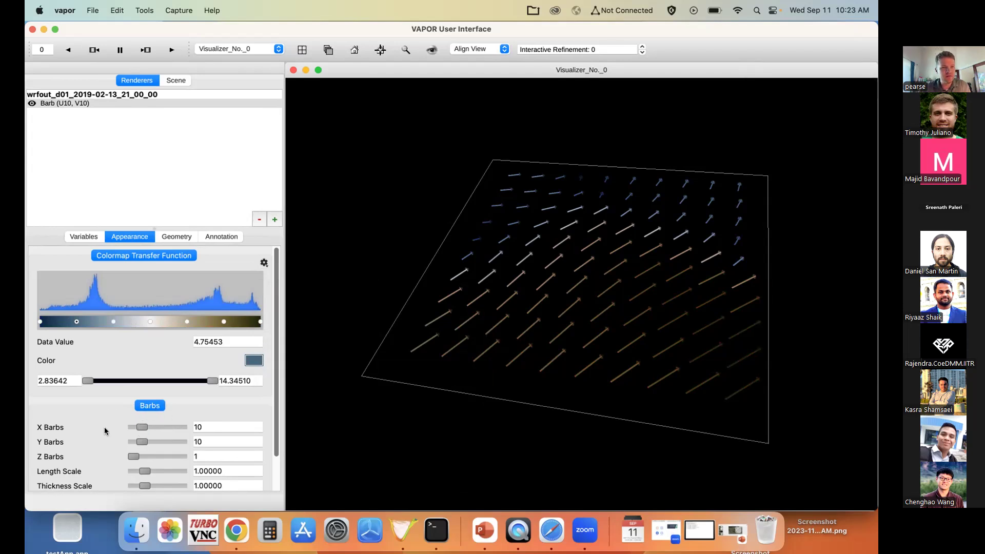
Increase the X and Y barb counts to 50 each and reduce the barb length scale to about 0.33
scroll(108, 420, "down", 2)
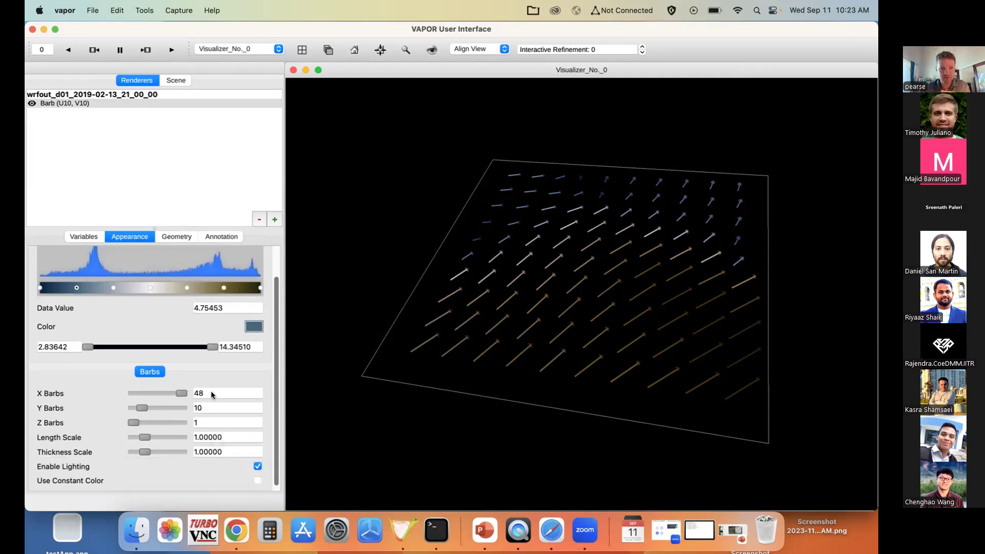
left_click_drag(210, 394, 207, 395)
left_click_drag(477, 303, 590, 312)
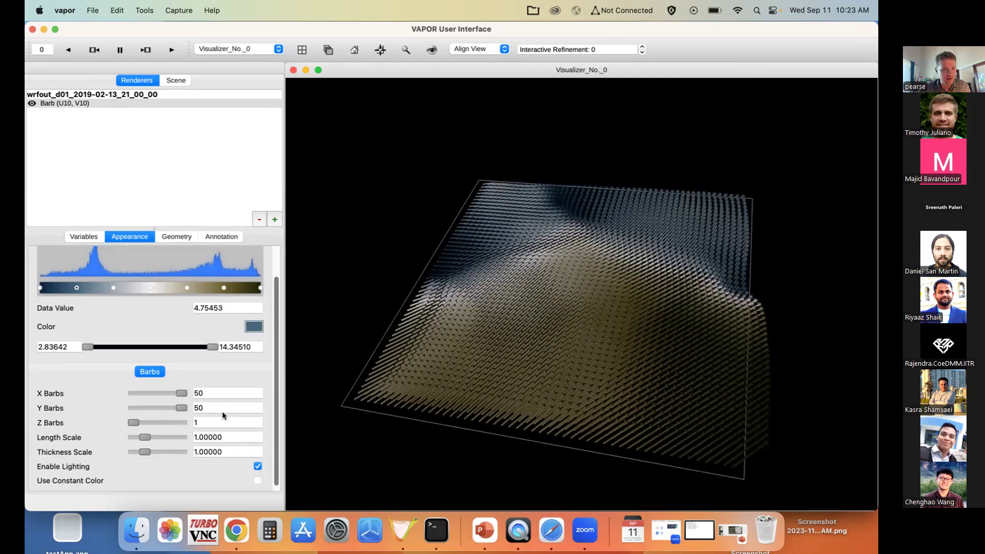
left_click_drag(145, 438, 133, 432)
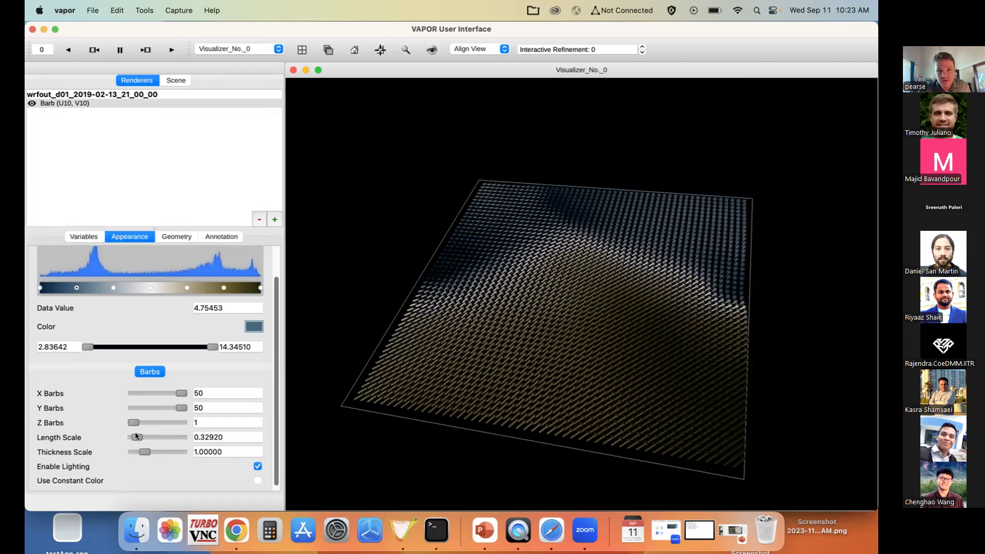
Play the dense barb animation forward through the time series and back to timestep 0
left_click(173, 49)
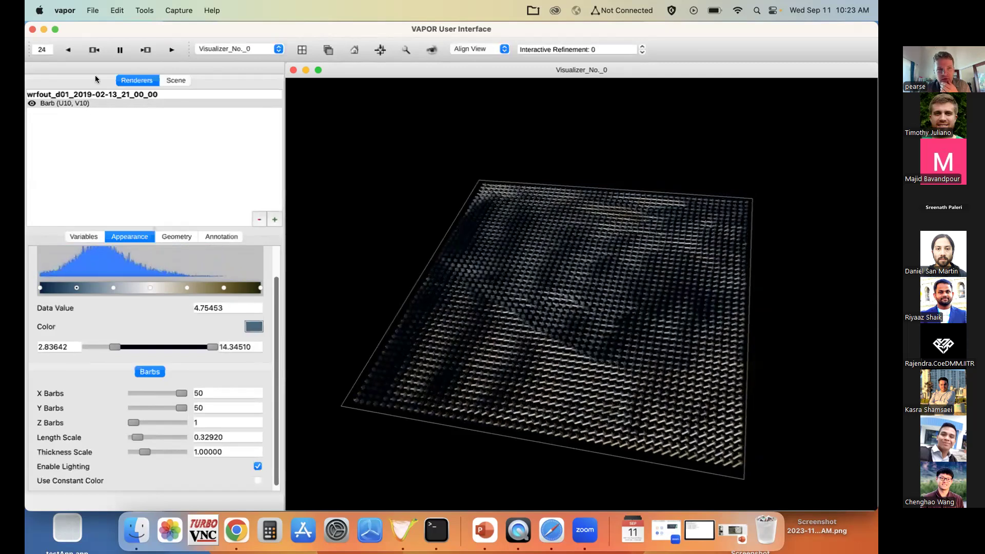
left_click(67, 49)
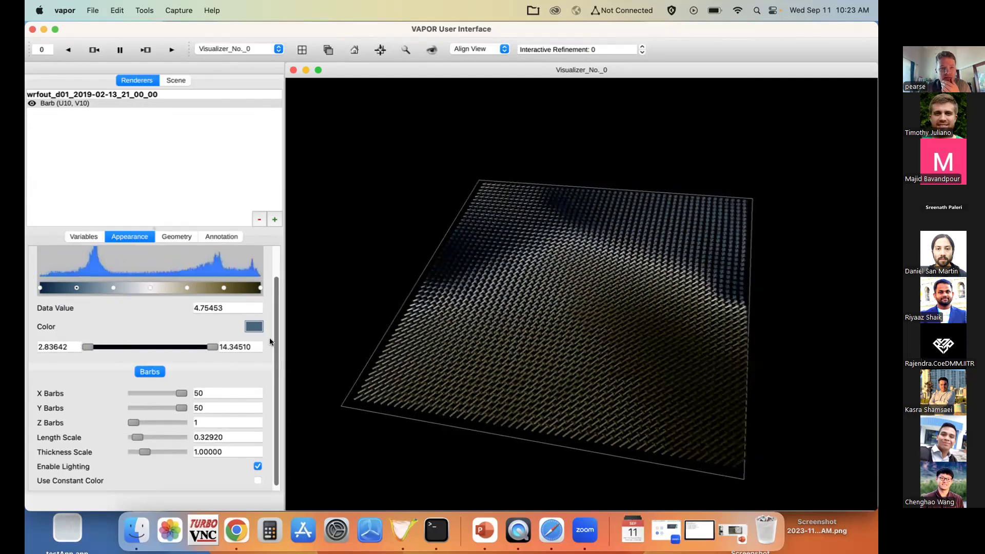
Load the built-in sequential colormap that runs from black through dark blue to pale cyan for the barbs
scroll(272, 318, "up", 3)
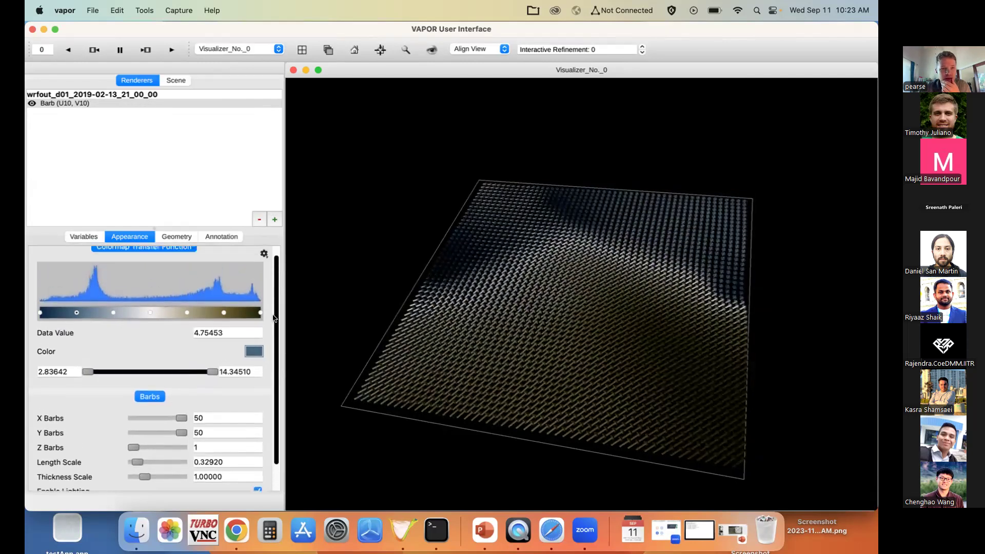
left_click(265, 263)
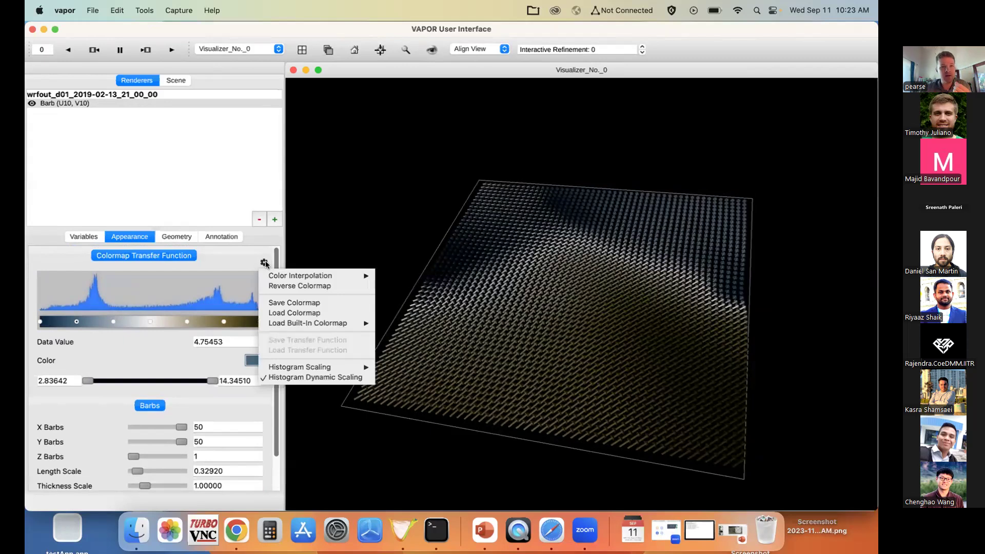
left_click(265, 263)
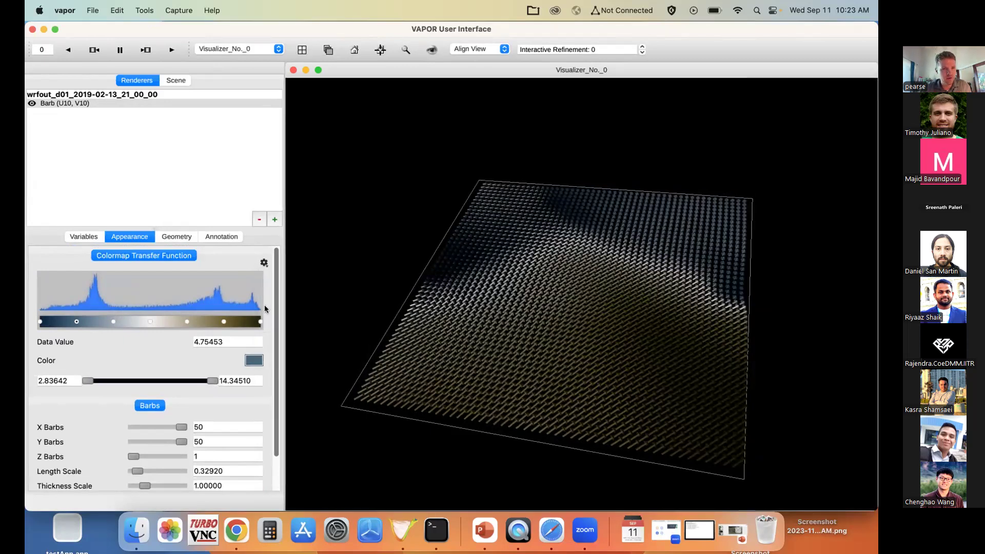
left_click(263, 262)
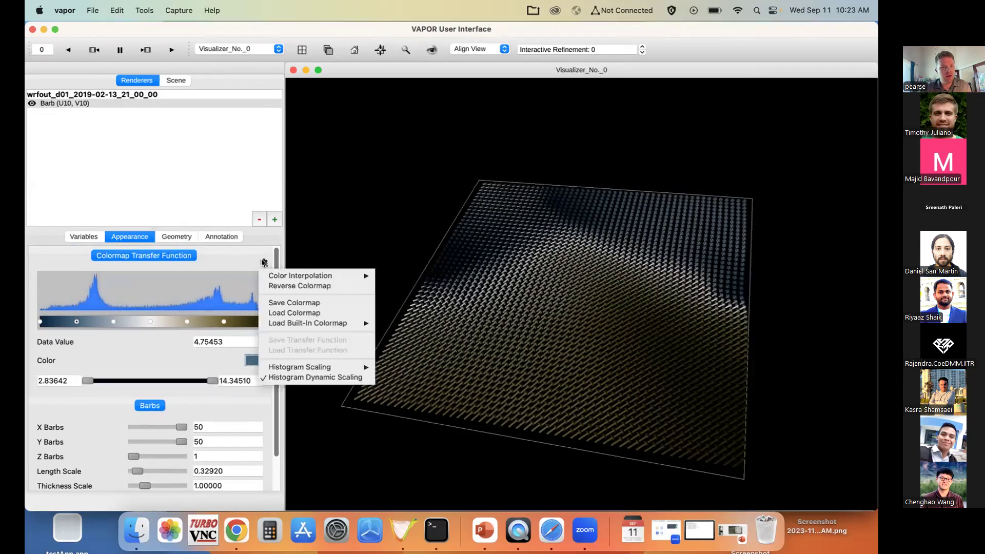
mouse_move(297, 322)
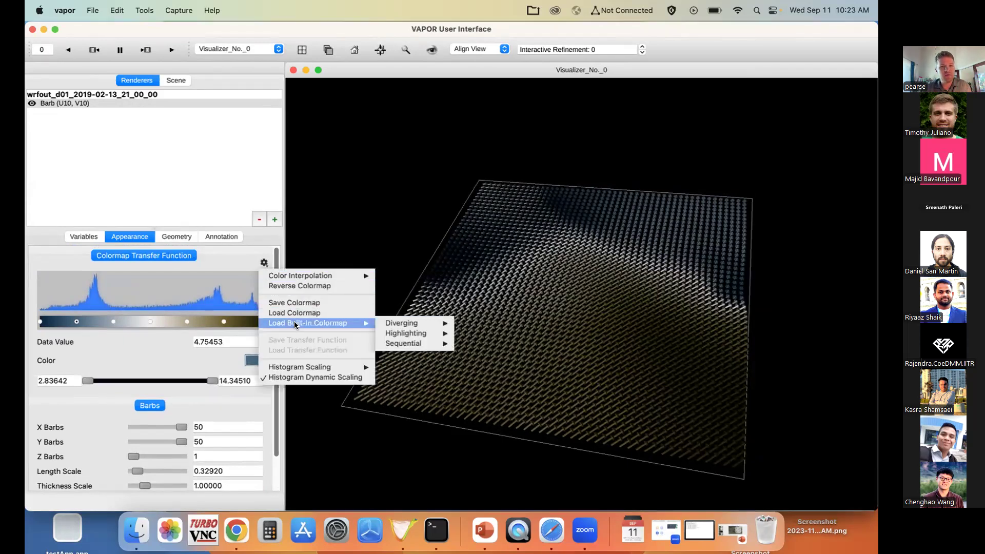
mouse_move(424, 343)
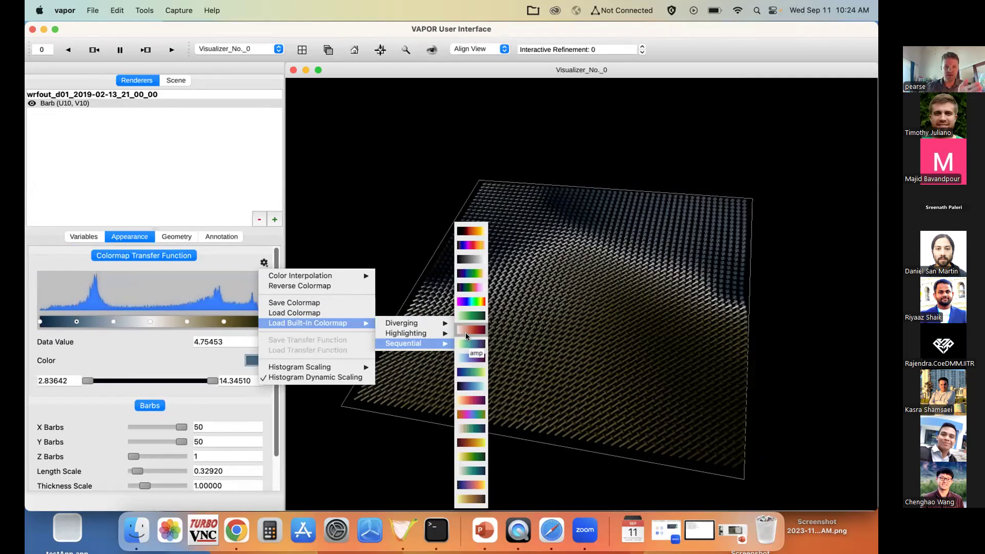
left_click(472, 385)
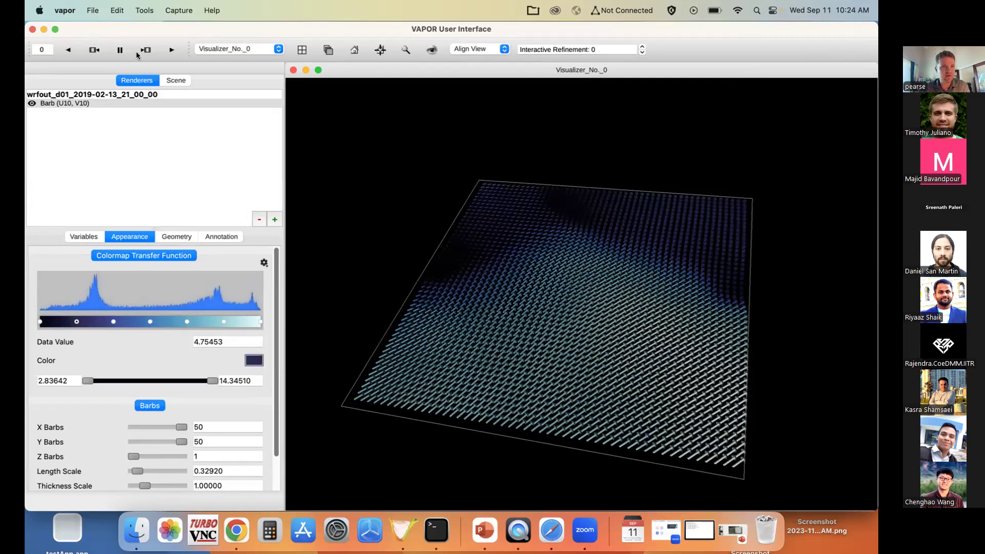
left_click(264, 263)
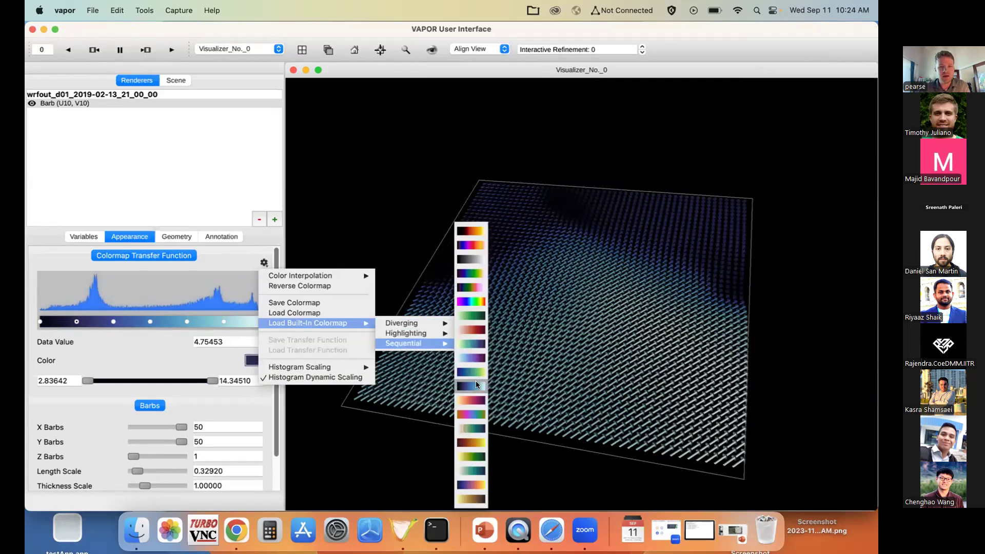
left_click(476, 381)
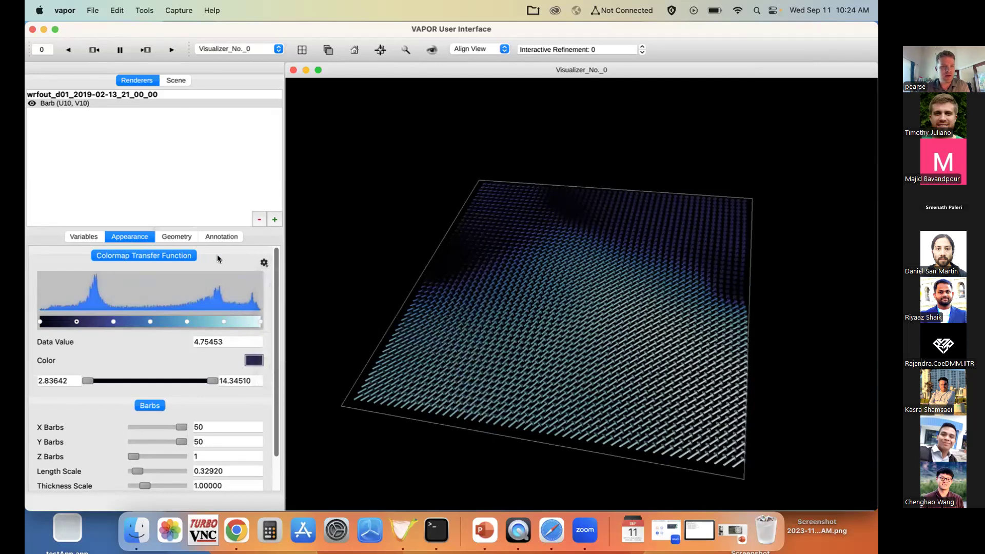
Play the recolored barb animation forward to timestep 24, show the barbs' region geometry, and replay the animation backward and forward
left_click(171, 50)
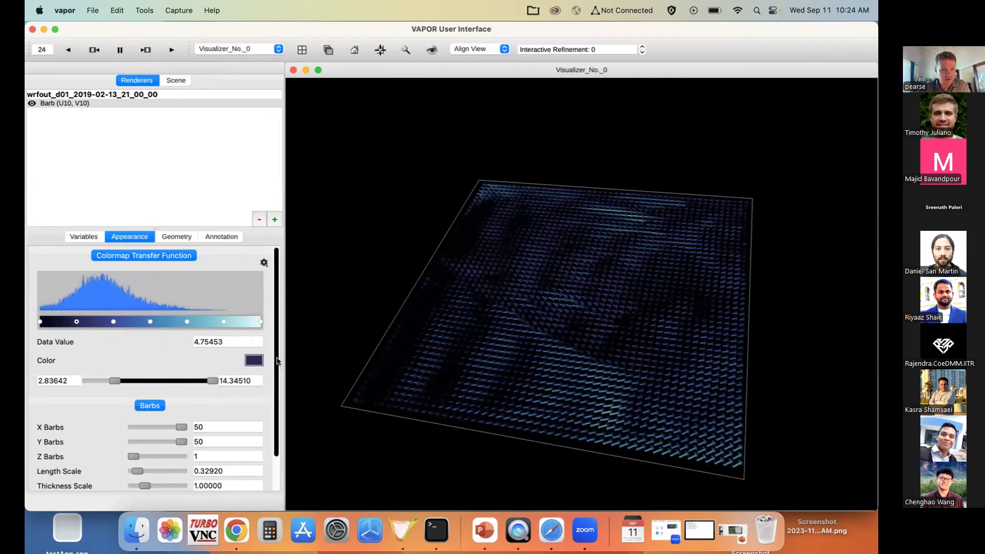
scroll(274, 378, "down", 3)
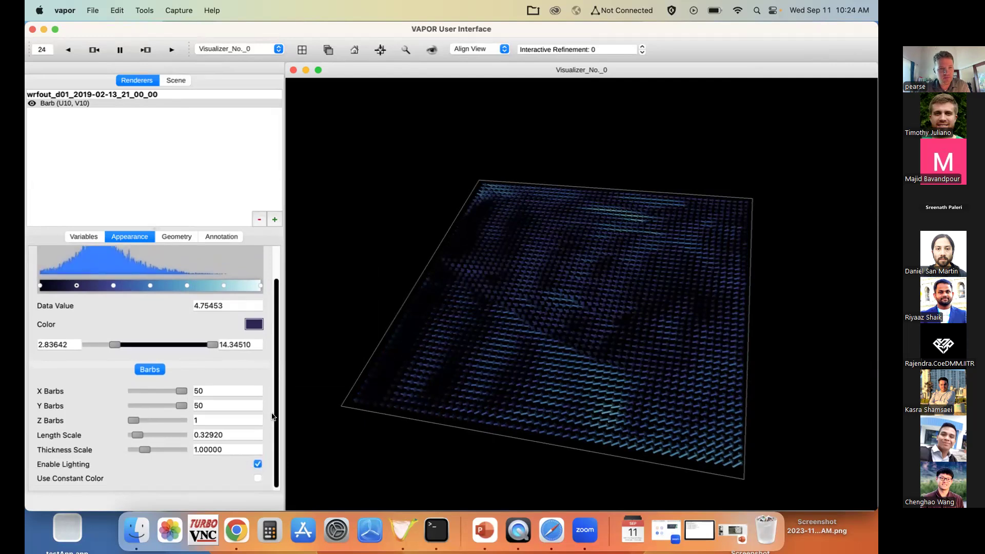
scroll(220, 333, "up", 3)
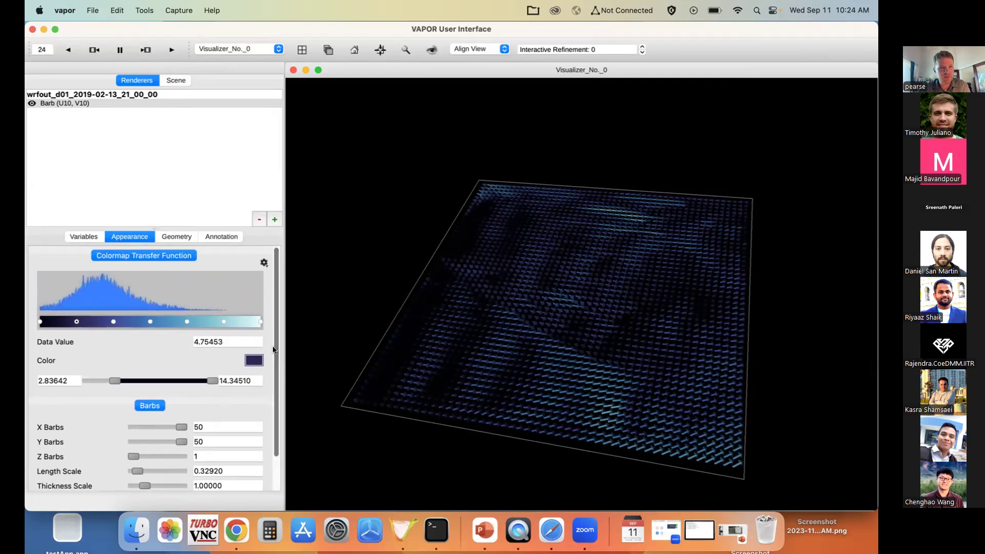
left_click(168, 239)
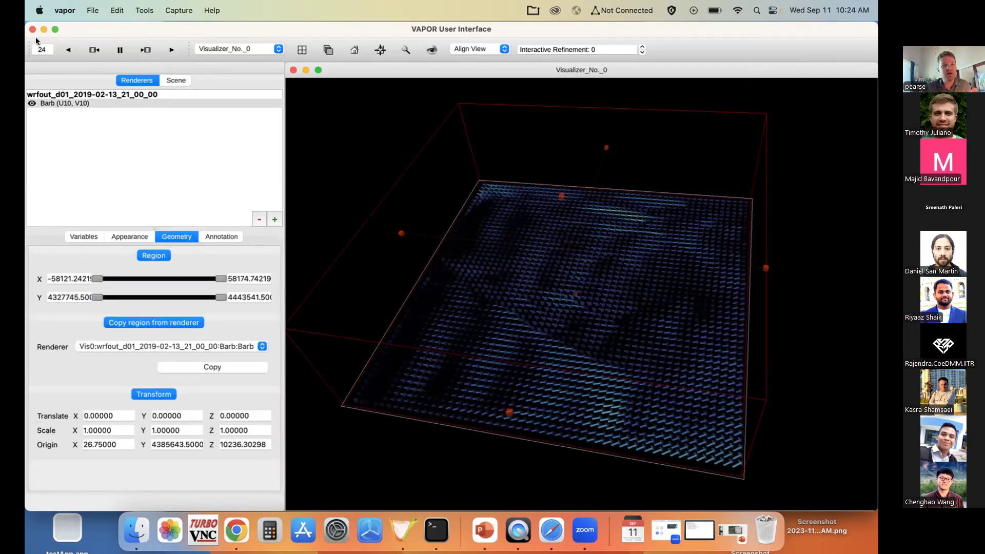
left_click(68, 51)
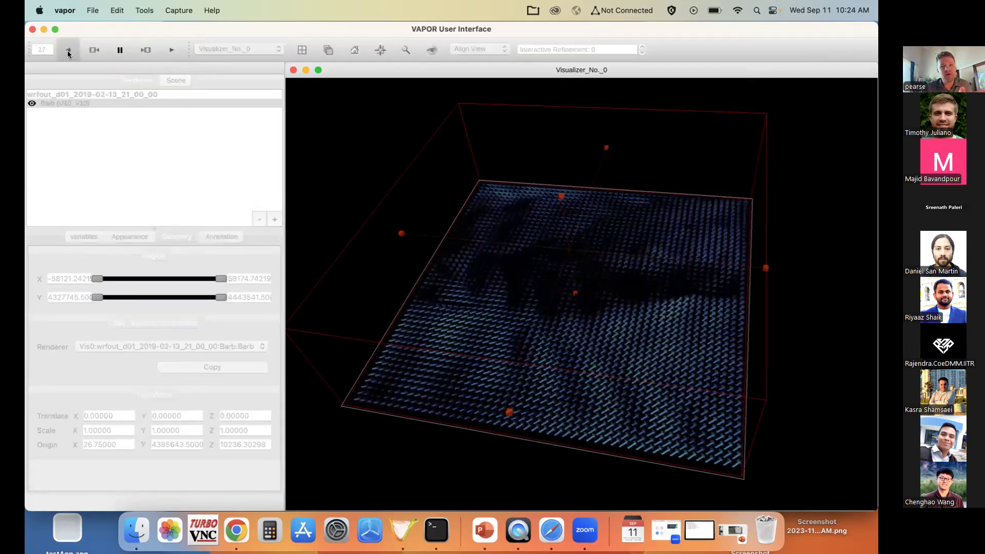
left_click(164, 52)
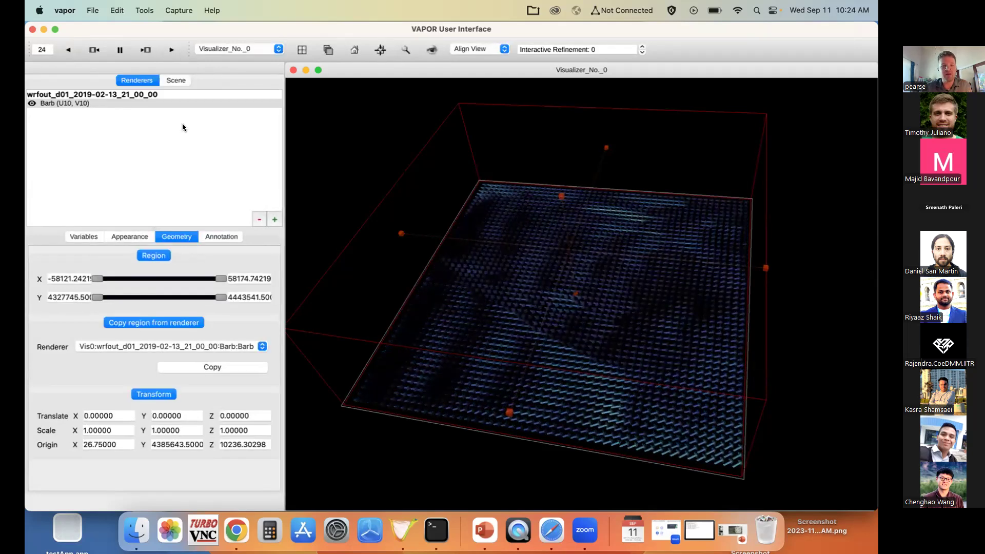
Try cropping the barb region's X maximum to about -1573, and restore it to 58174.74219
mouse_move(226, 277)
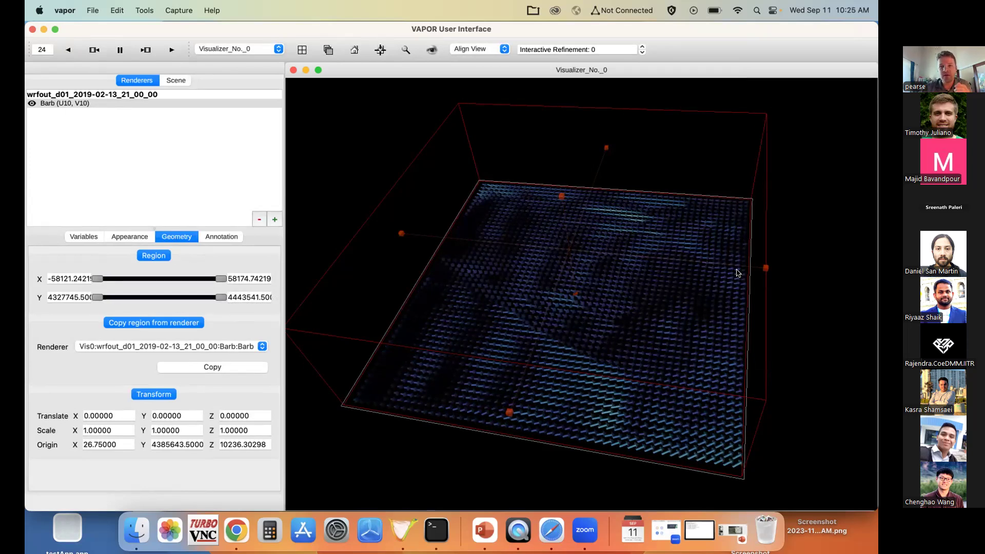
left_click_drag(765, 268, 560, 250)
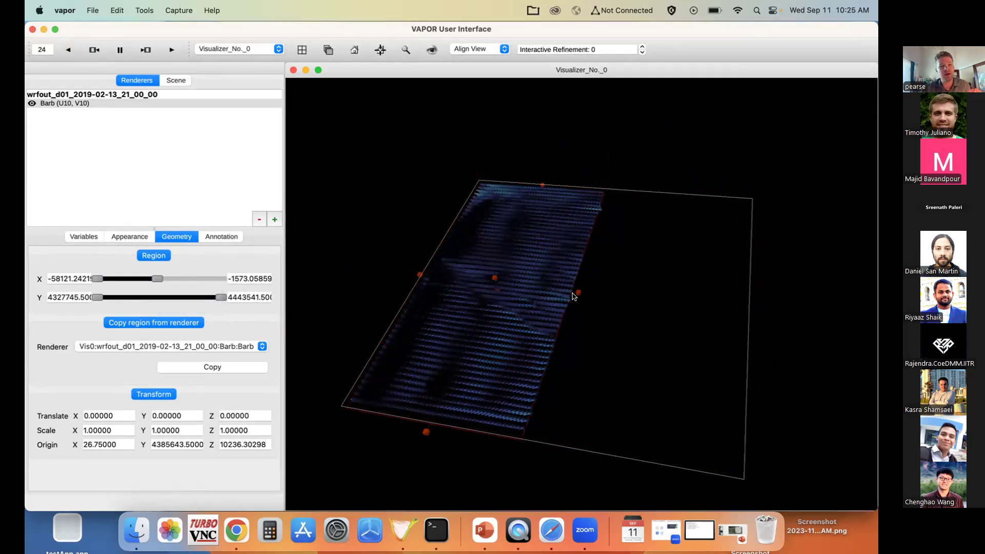
left_click_drag(157, 278, 221, 277)
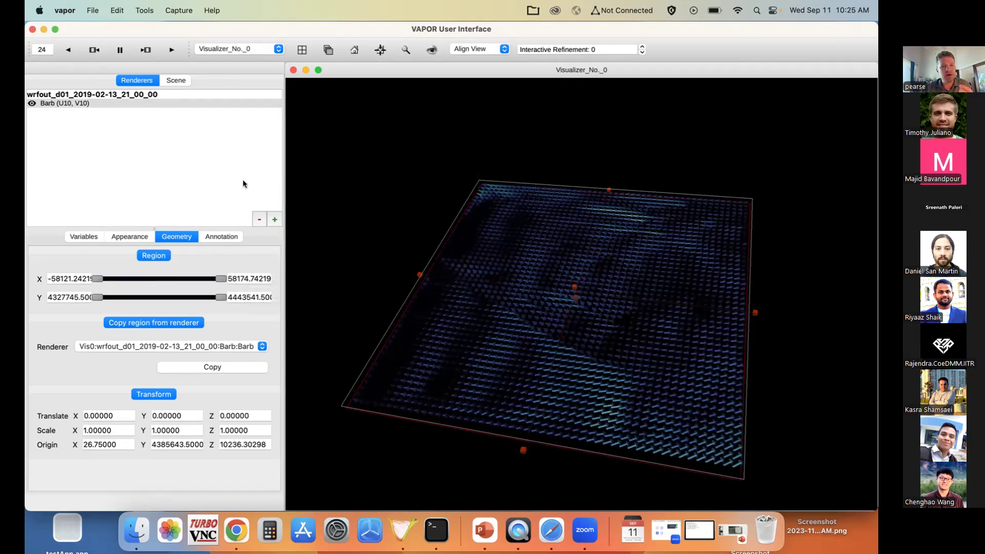
Add an Image renderer for the wrfout_d01_2019-02-13_21_00_00 data source
left_click(274, 220)
left_click(318, 212)
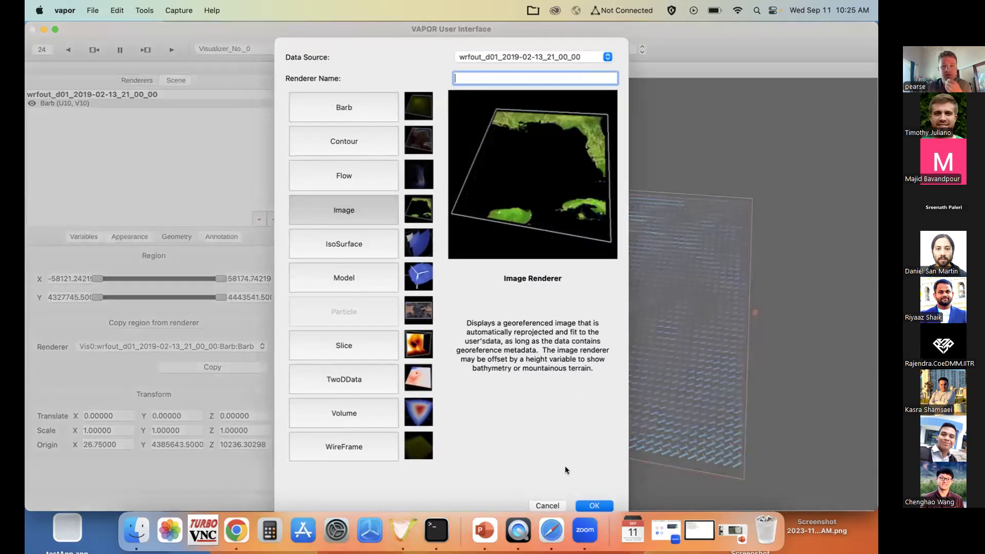
left_click(596, 503)
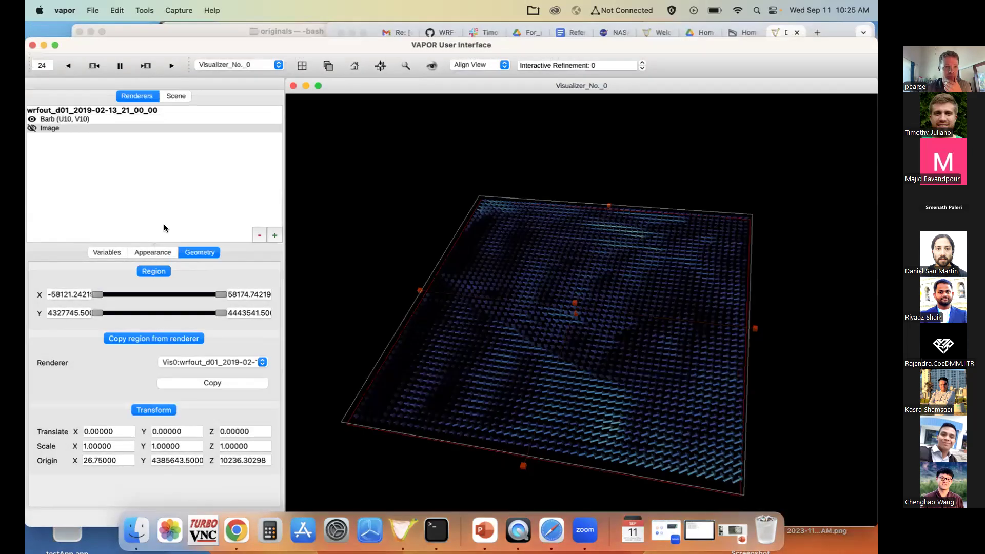
left_click(64, 130)
left_click_drag(405, 286, 399, 257)
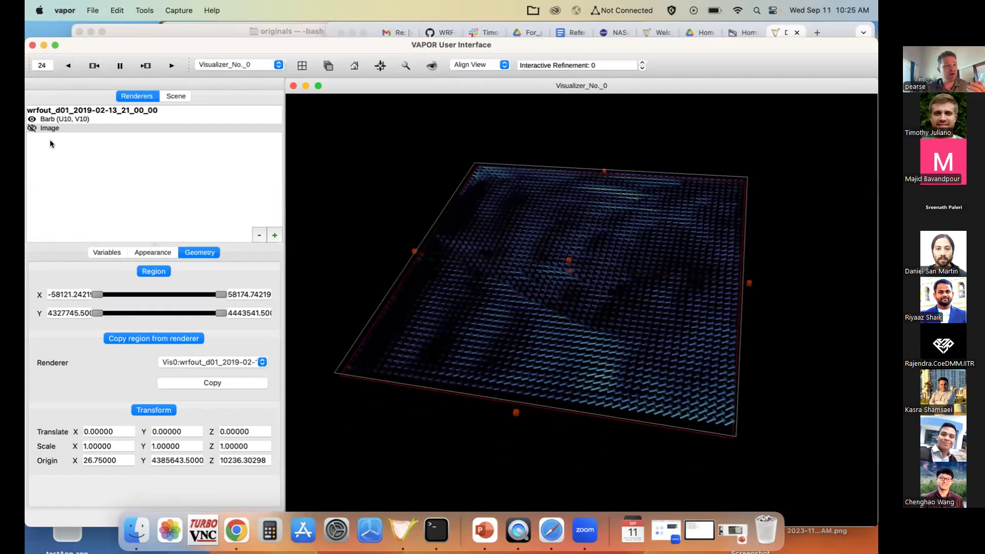
Enable the Image renderer and hide the Barb (U10, V10) renderer so only the base map is drawn
left_click(32, 128)
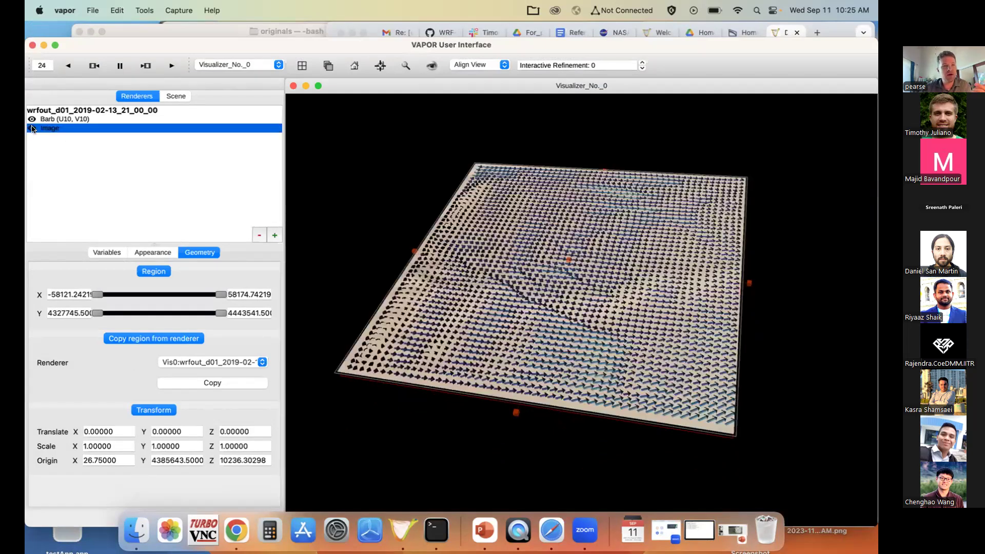
left_click_drag(451, 189, 454, 196)
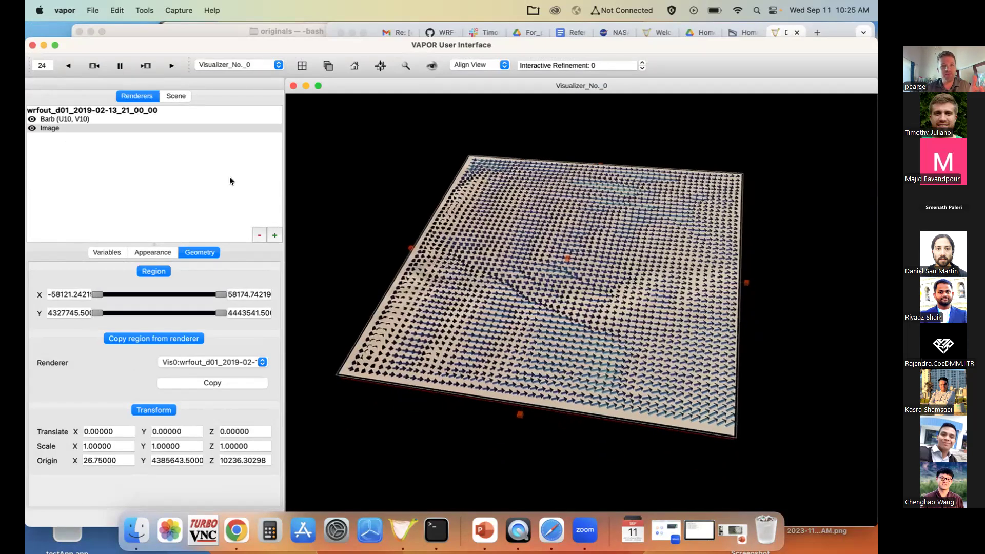
left_click(32, 120)
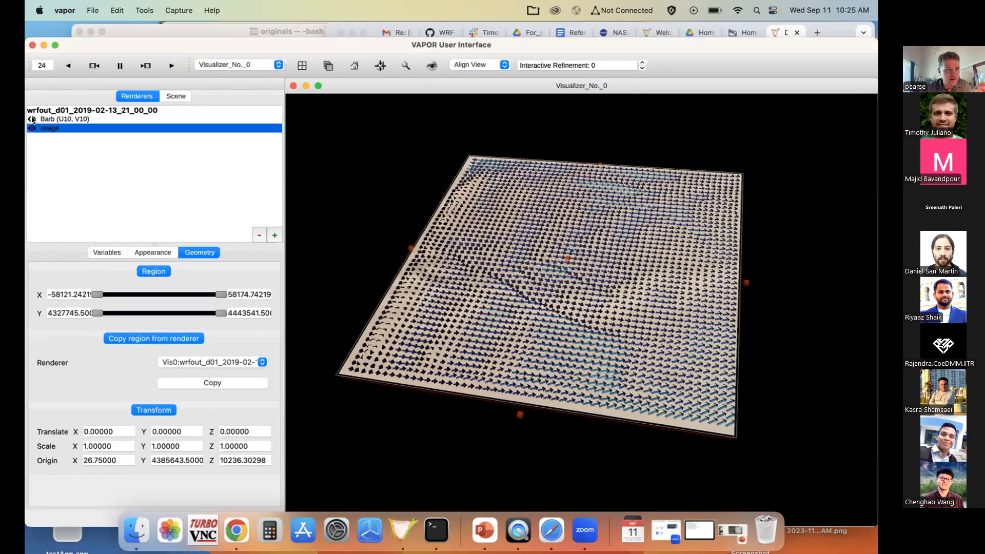
left_click_drag(584, 246, 554, 239)
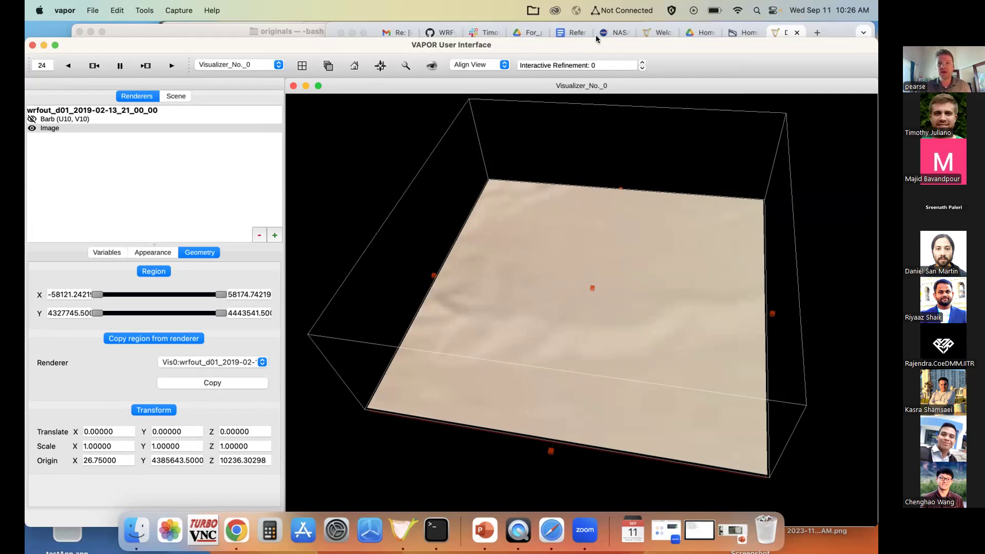
Switch to the Reference Materials document in Chrome and open its NASA Worldview map creator link
left_click(572, 34)
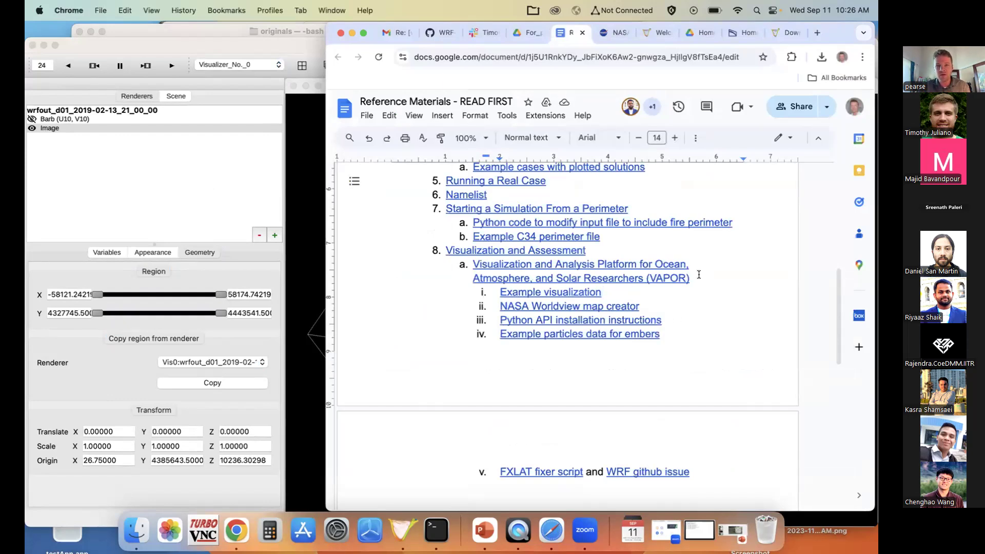
key("shift+Up")
key("shift+Up")
key("shift+Up")
left_click(705, 298)
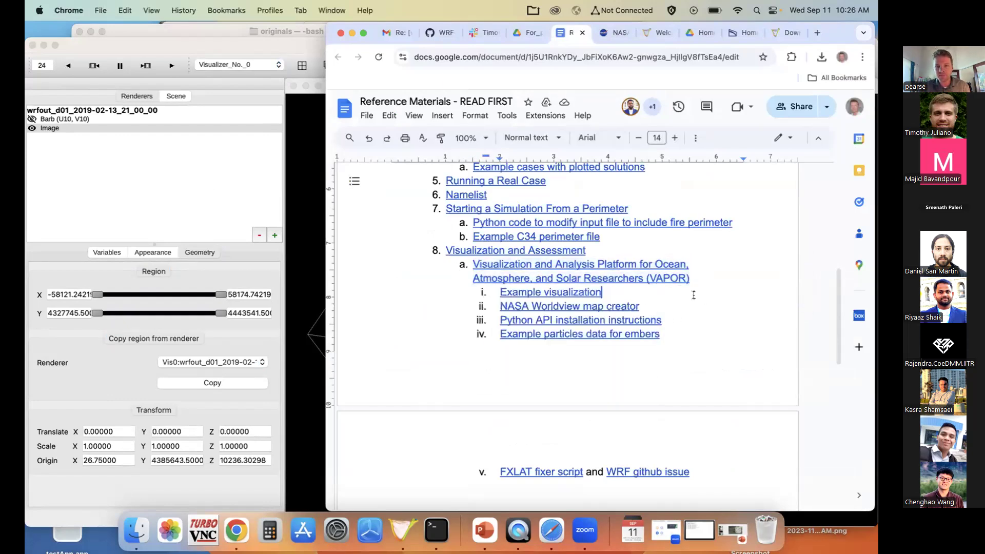
triple_click(636, 295)
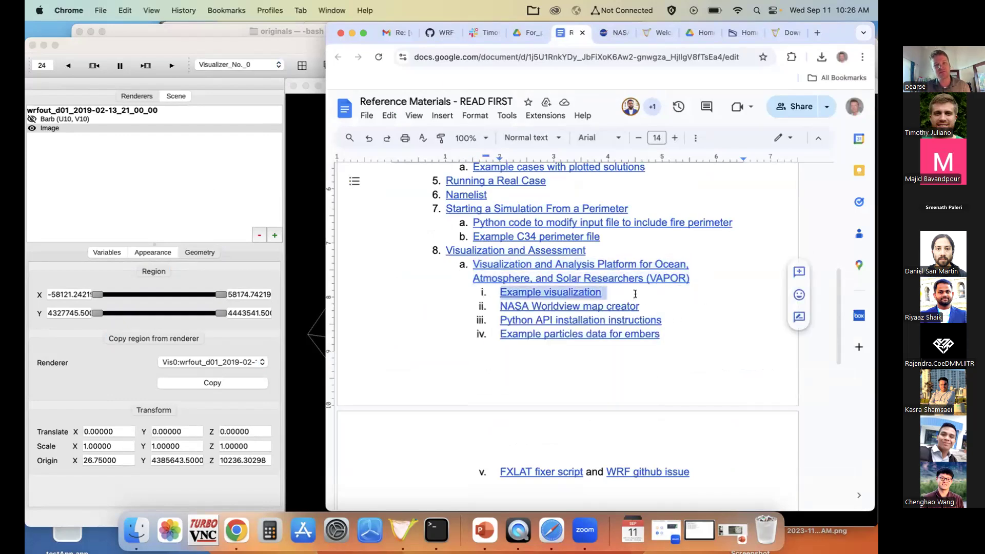
triple_click(669, 307)
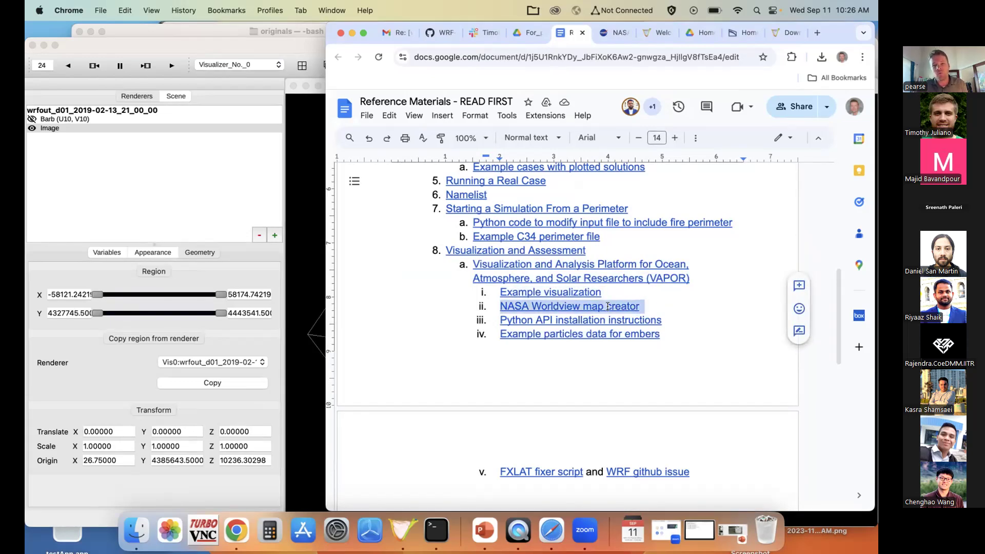
left_click(582, 307)
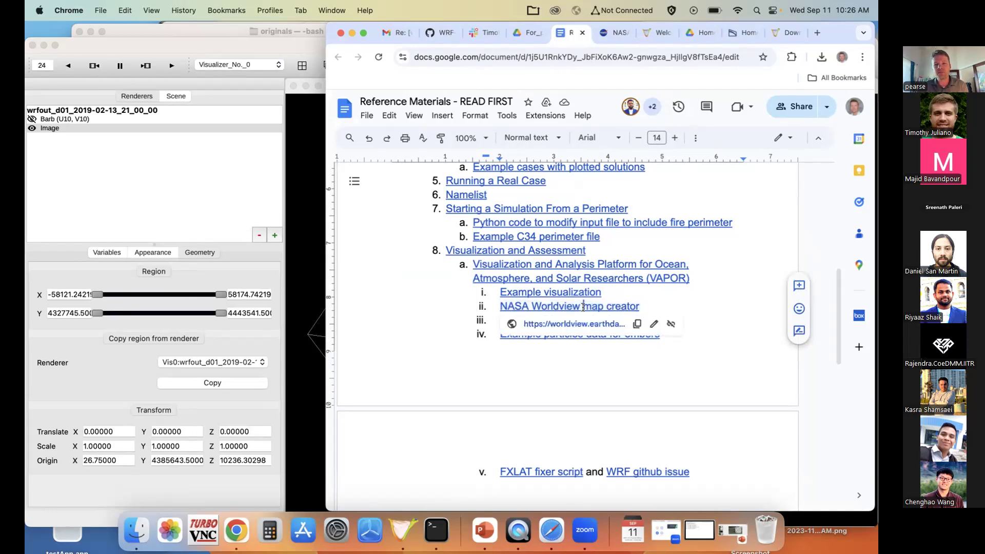
left_click(595, 322)
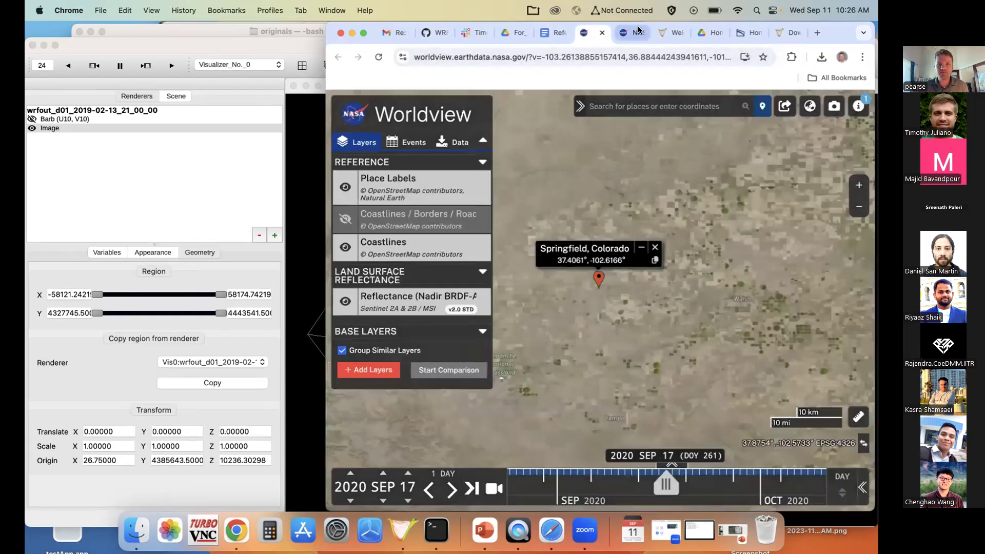
Enlarge the browser window and search the Worldview map for Boulder, CO, USA
double_click(832, 32)
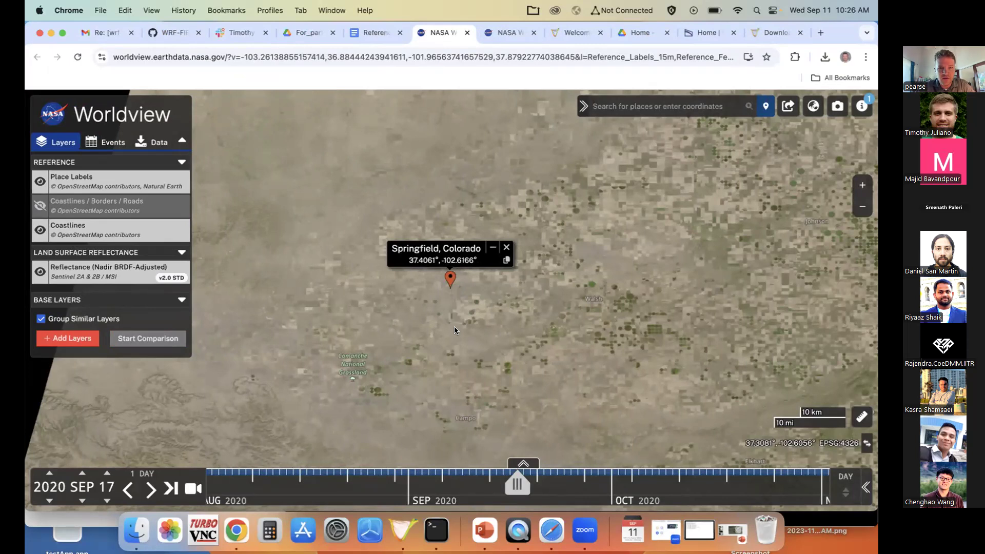
left_click_drag(453, 346, 460, 314)
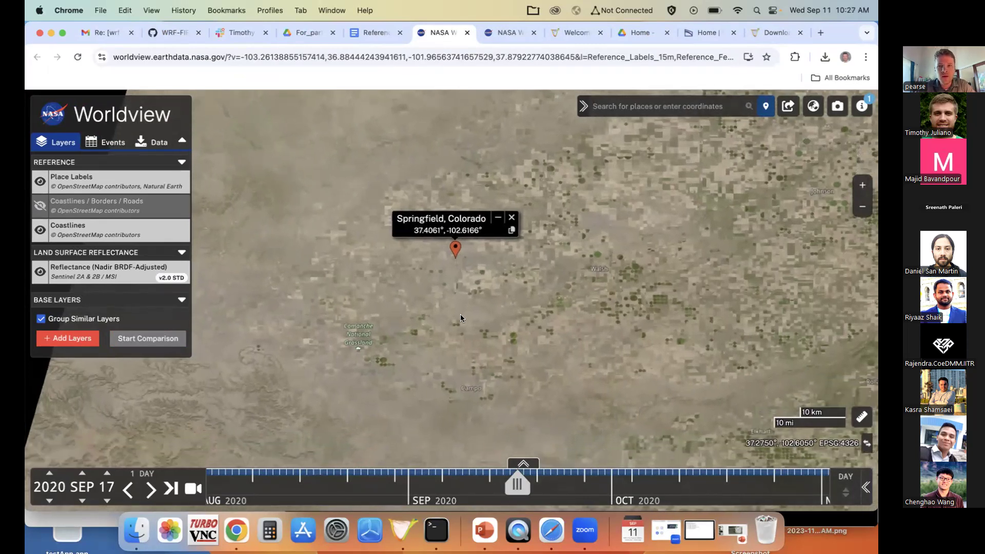
left_click(640, 107)
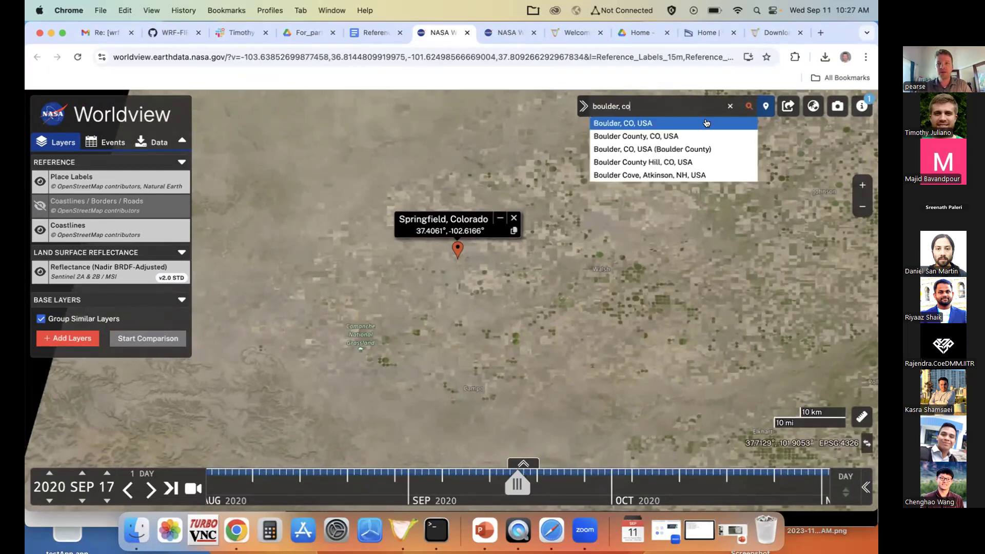
key("Return")
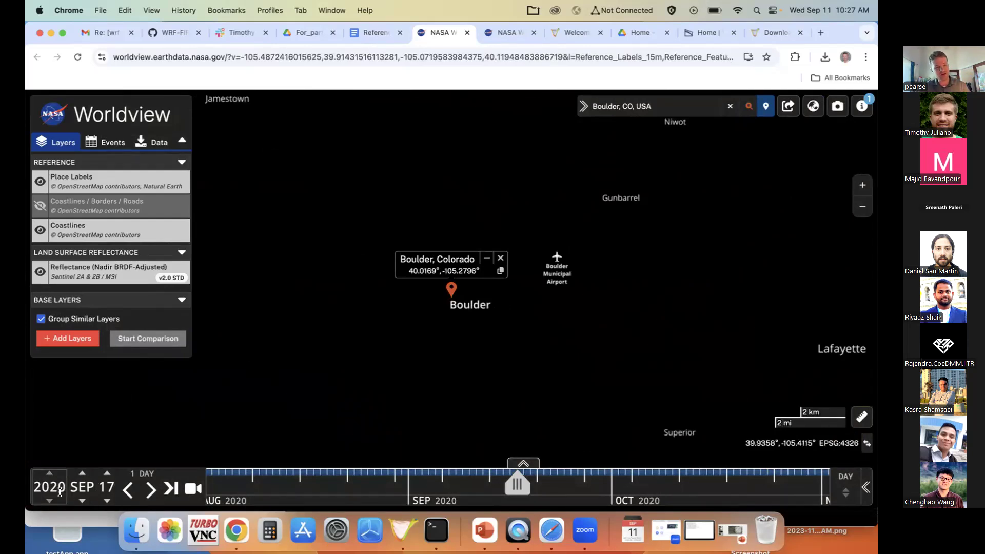
Check the Boulder imagery for 15 September 2020, and return the map date to 17 September 2020
left_click(101, 488)
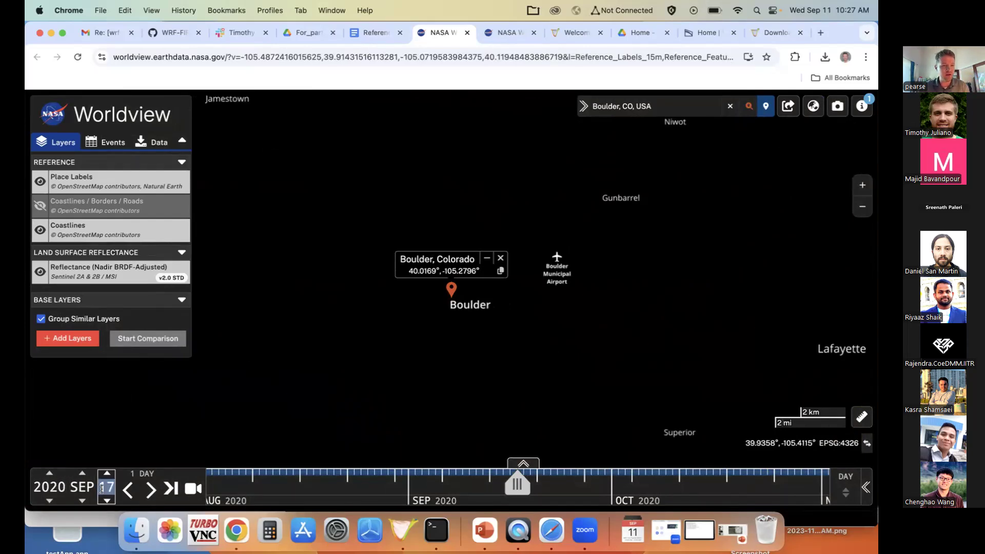
left_click(60, 486)
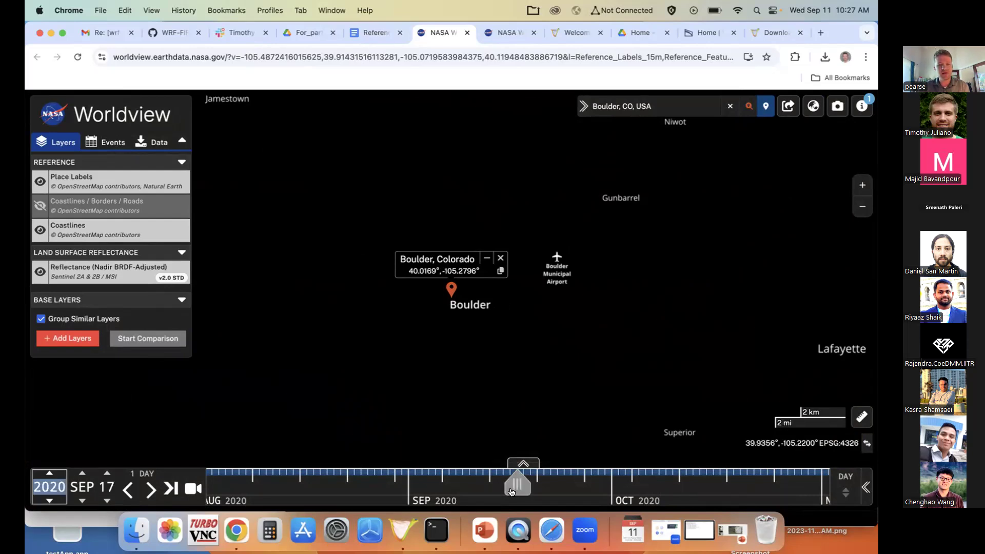
left_click_drag(511, 493, 498, 492)
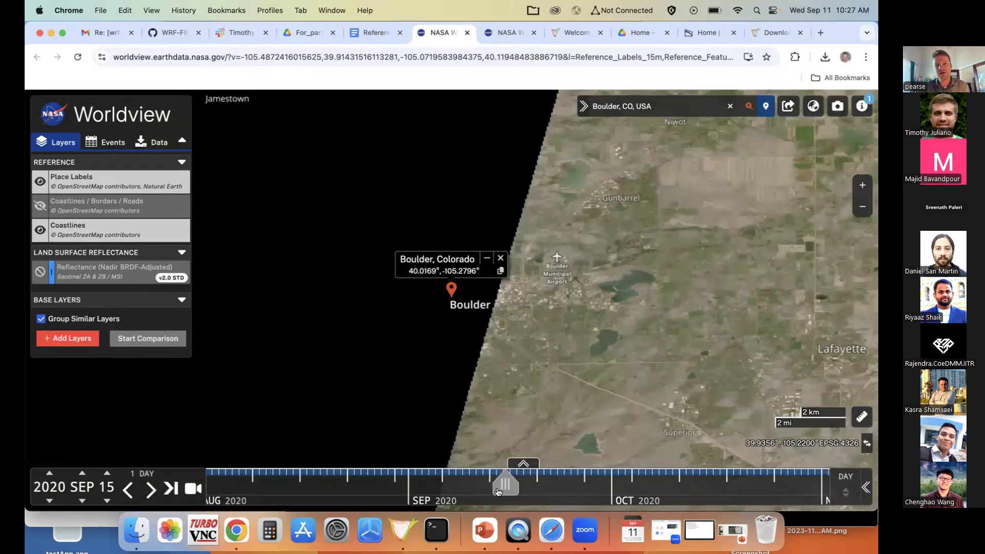
left_click_drag(497, 493, 512, 492)
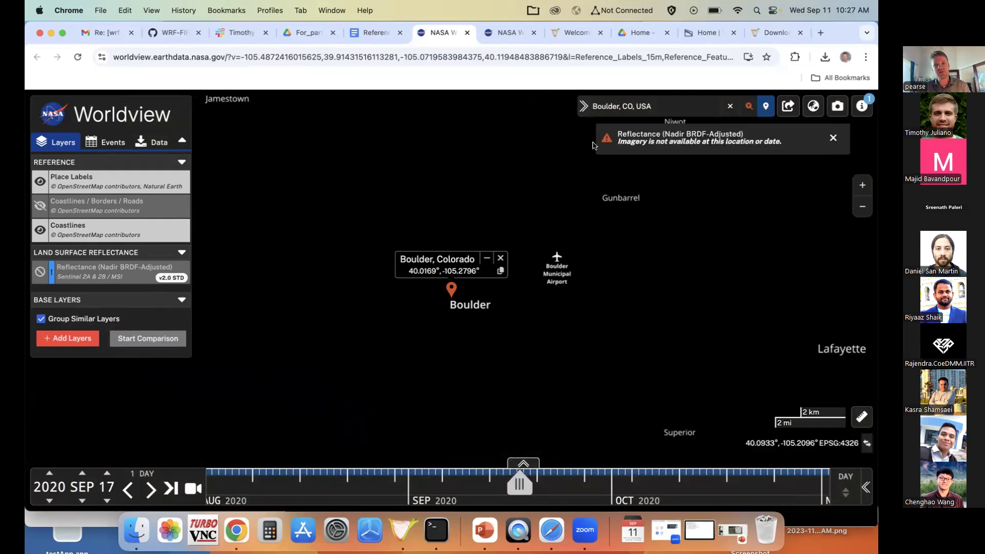
Search the Worldview map for Springfield, CO, USA, and clear the search text
double_click(612, 106)
left_click(613, 105)
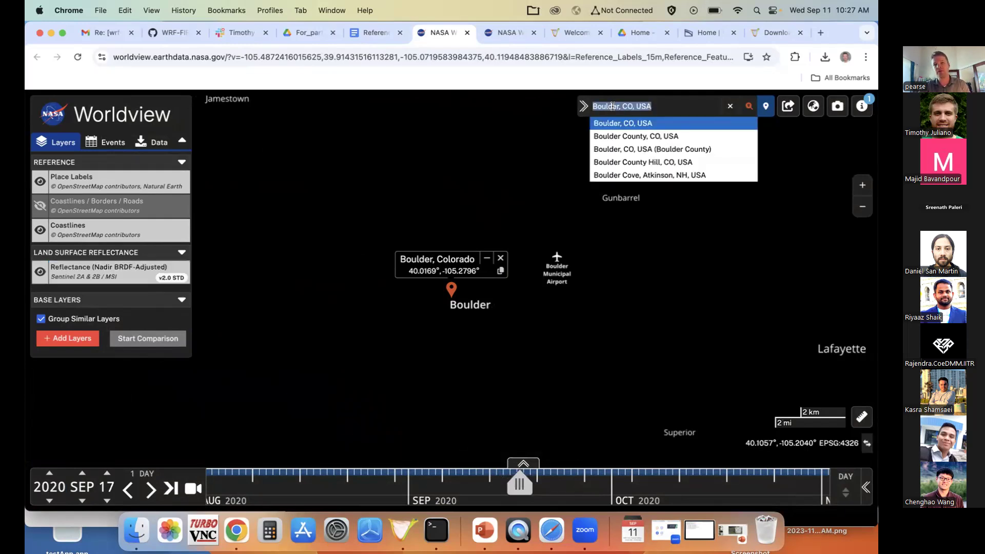
type("springfield, co")
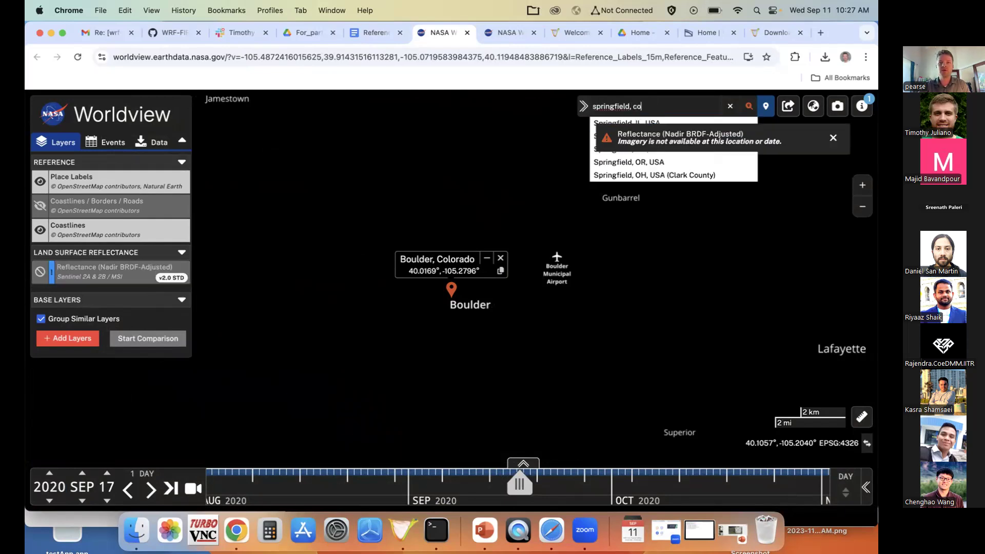
key("Return")
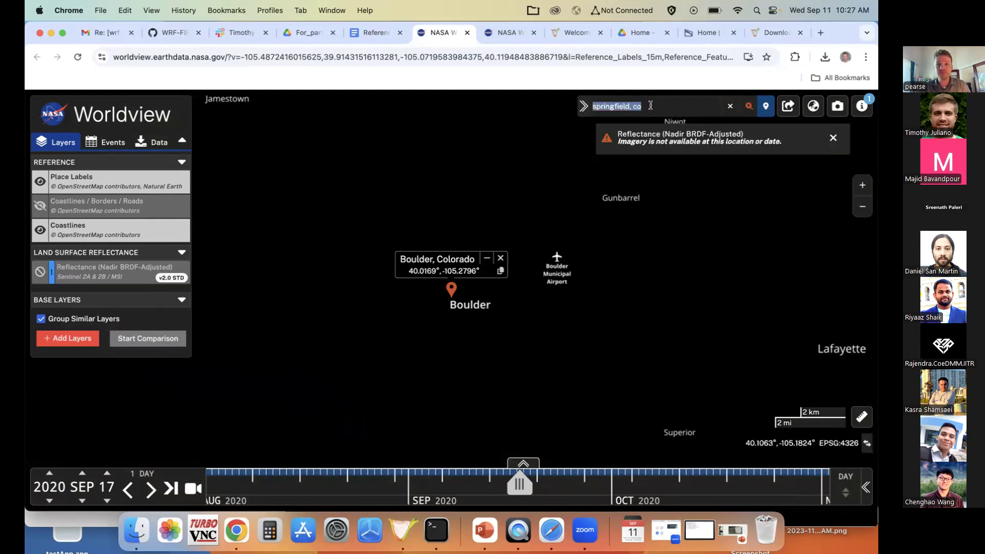
left_click(663, 143)
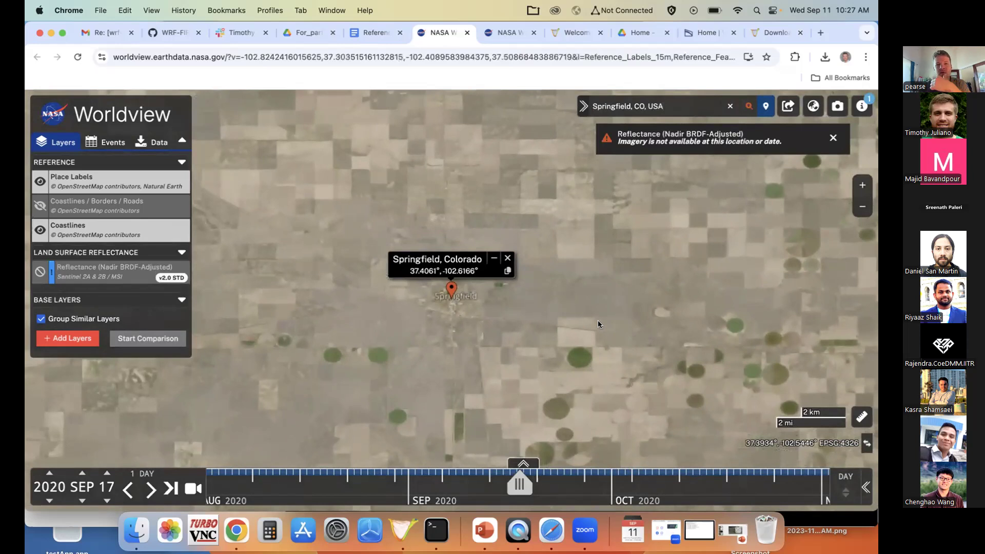
left_click(730, 106)
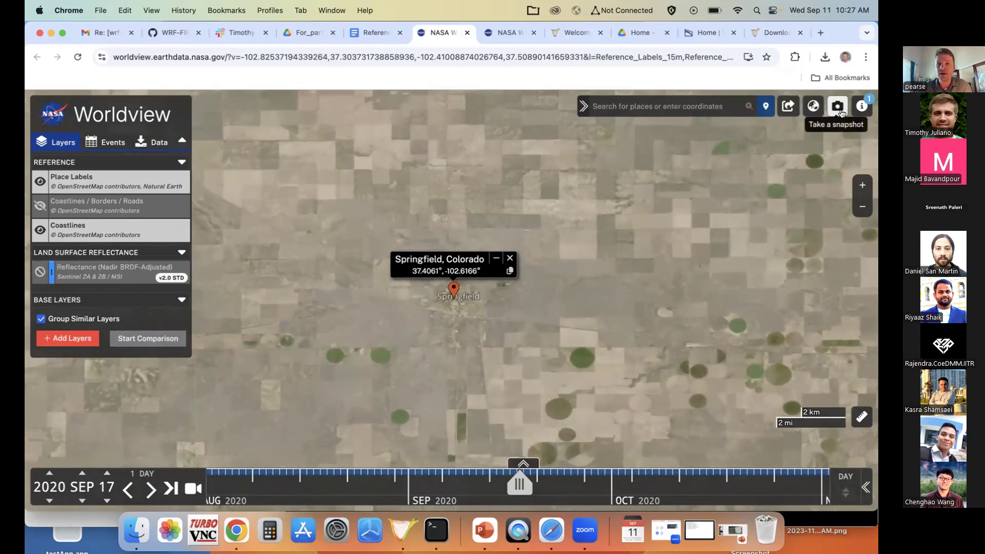
left_click(840, 112)
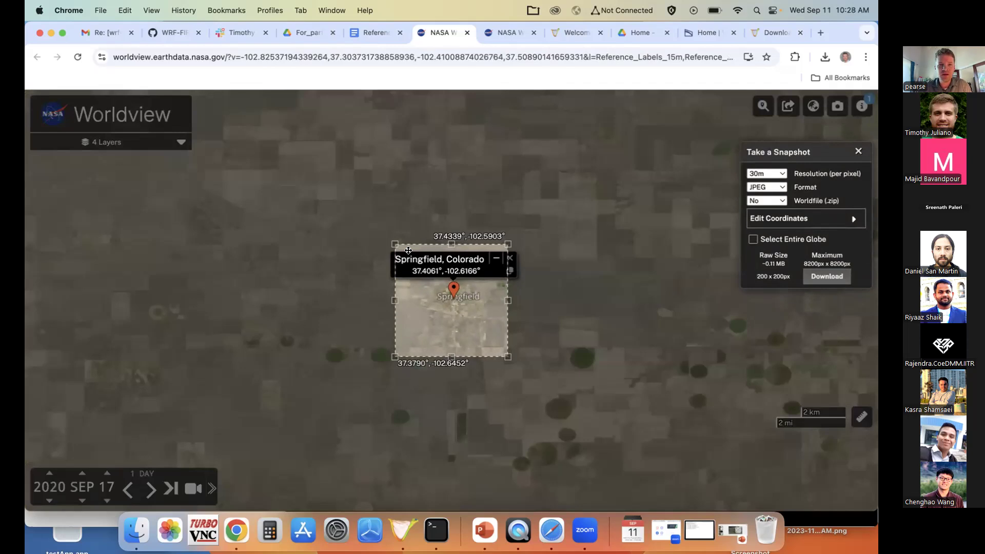
left_click_drag(394, 244, 350, 246)
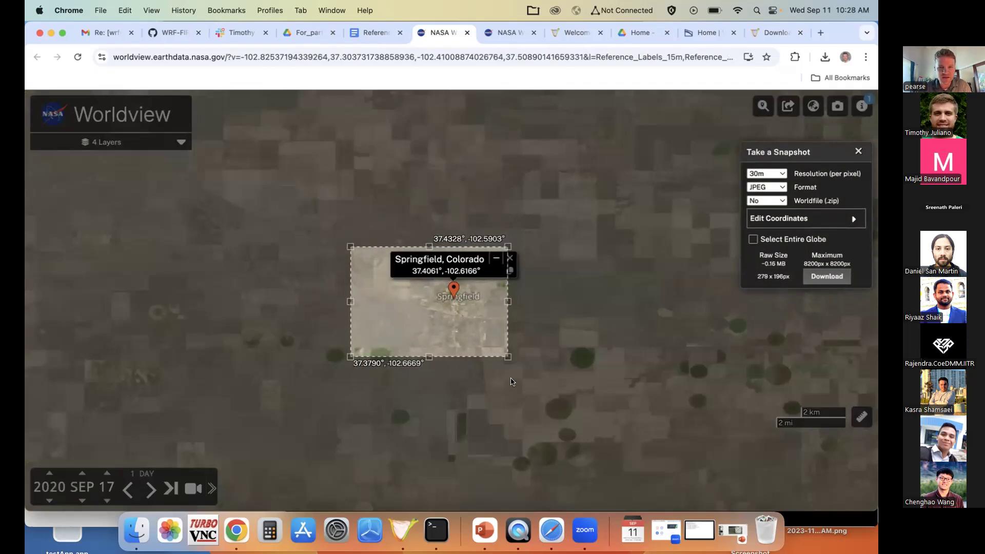
left_click_drag(556, 413, 554, 398)
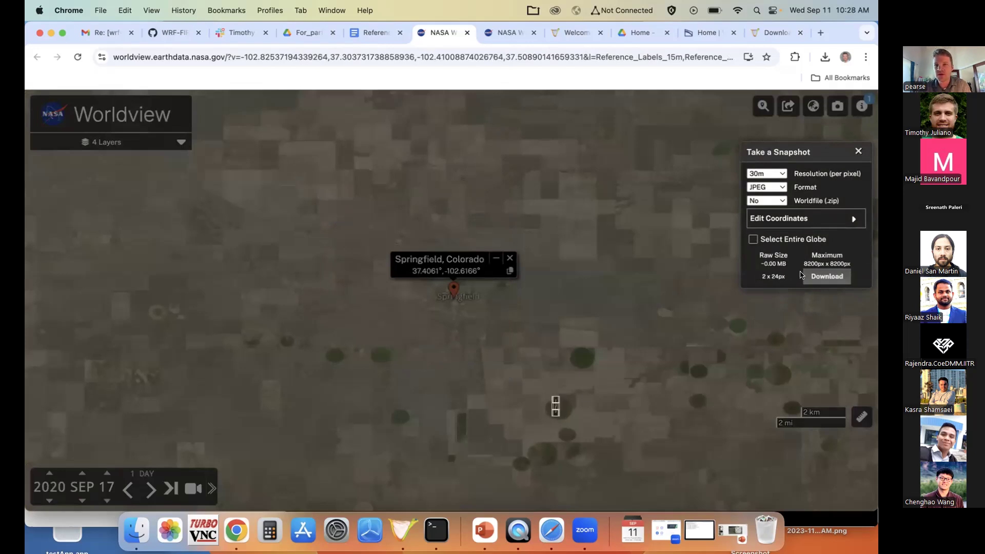
key("Escape")
Start a snapshot of the wider area around Springfield with 30m resolution and GeoTIFF format
left_click_drag(562, 377, 565, 253)
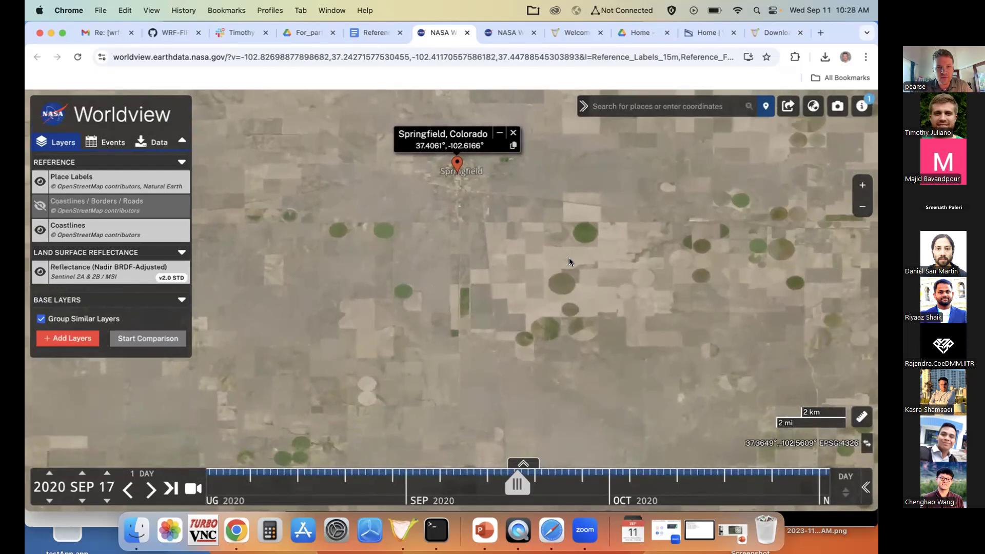
scroll(570, 295, "down", 2)
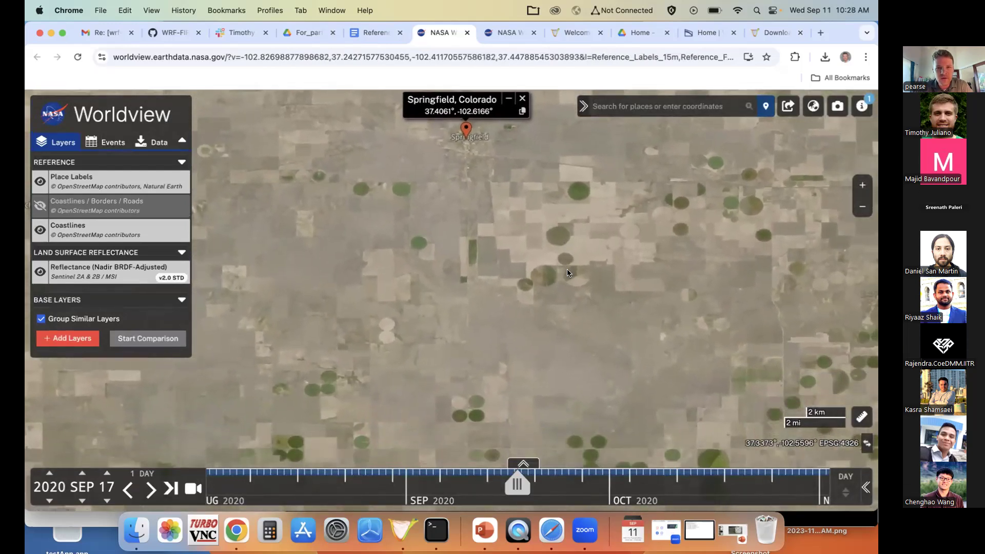
scroll(567, 270, "down", 3)
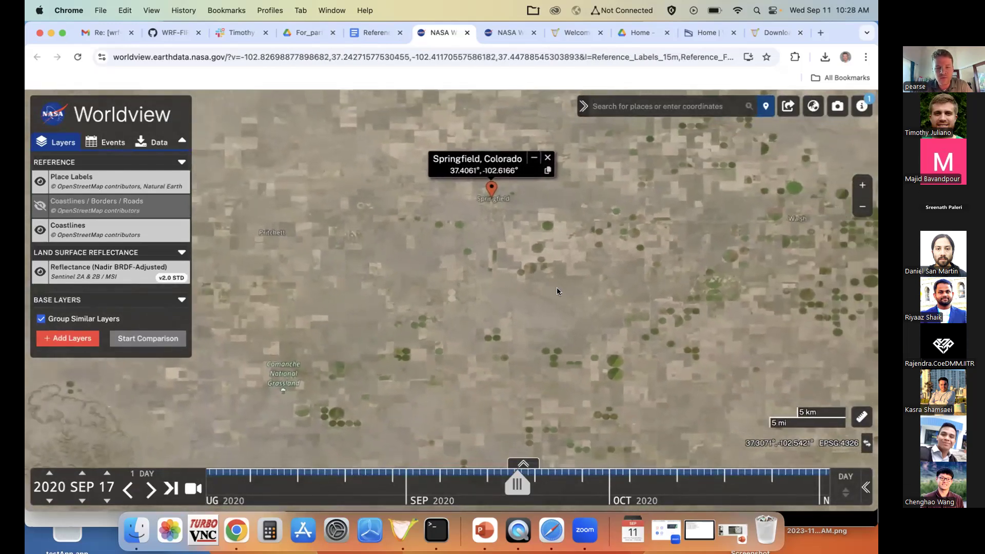
scroll(556, 292, "down", 2)
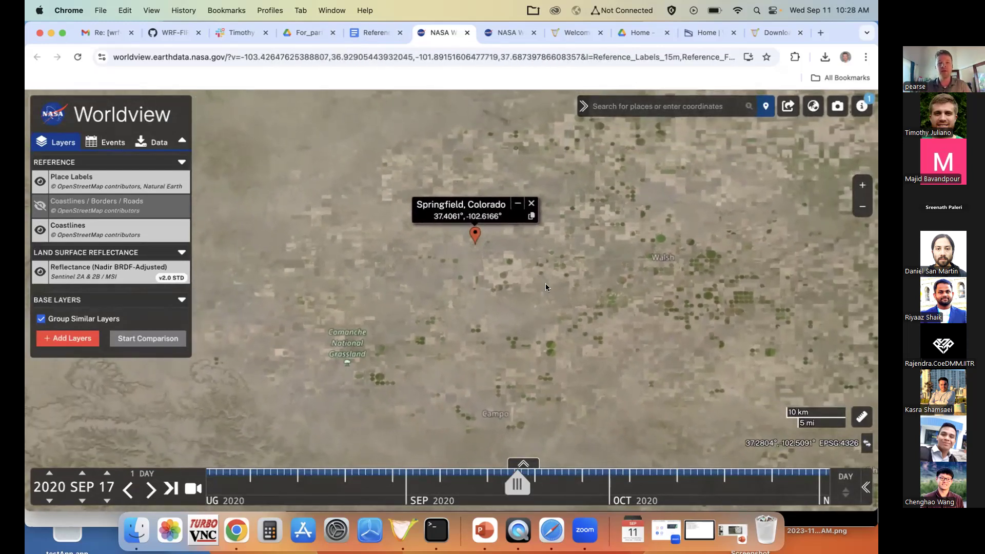
left_click(837, 106)
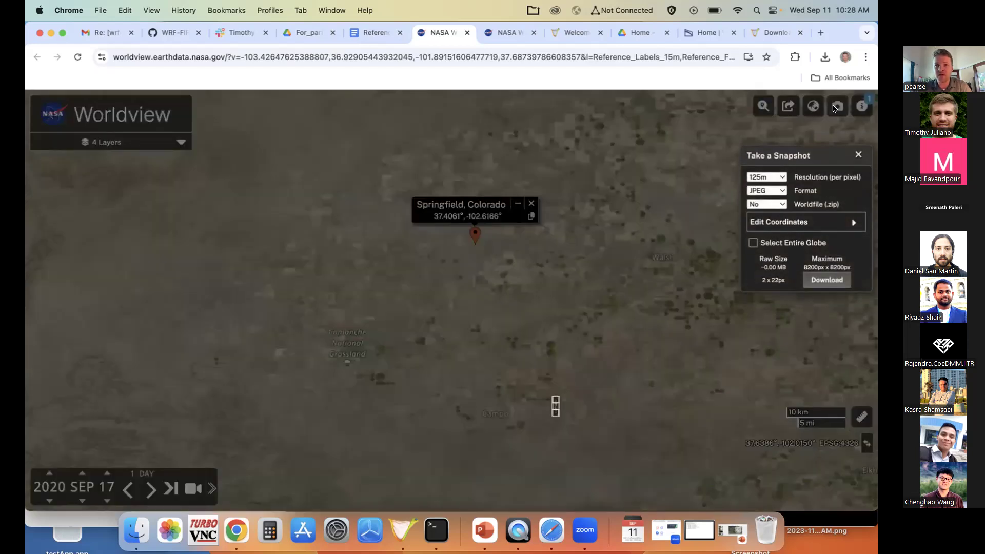
left_click(783, 175)
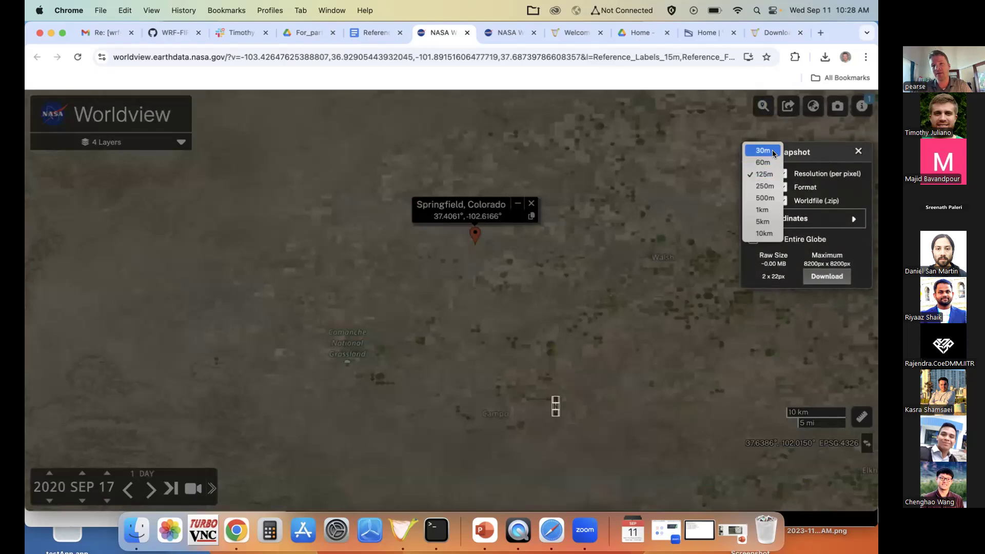
left_click(773, 153)
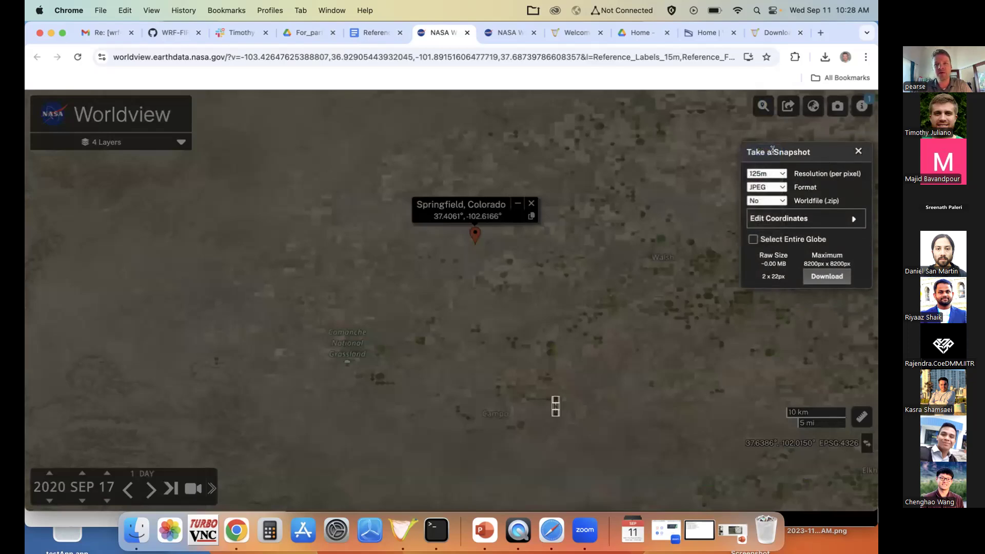
left_click(781, 187)
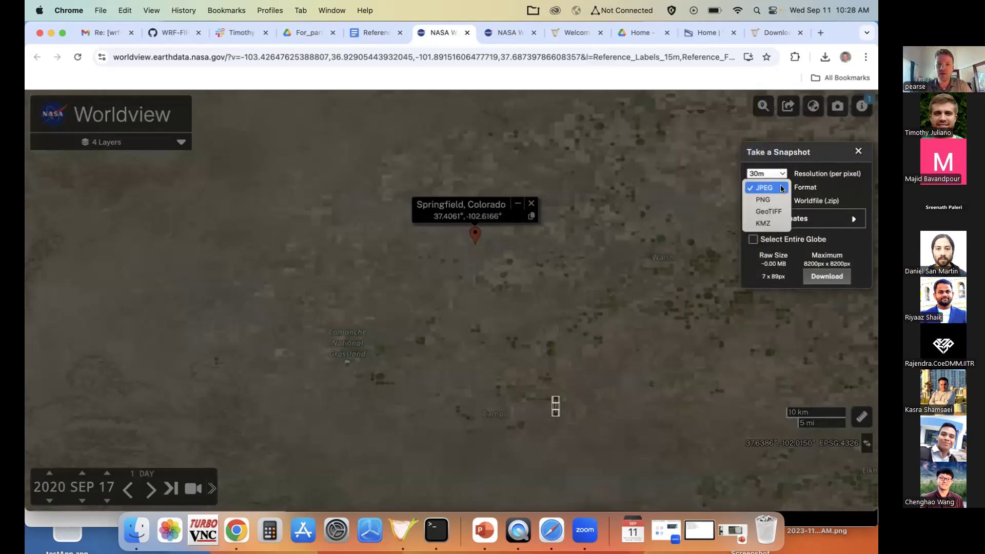
left_click(778, 212)
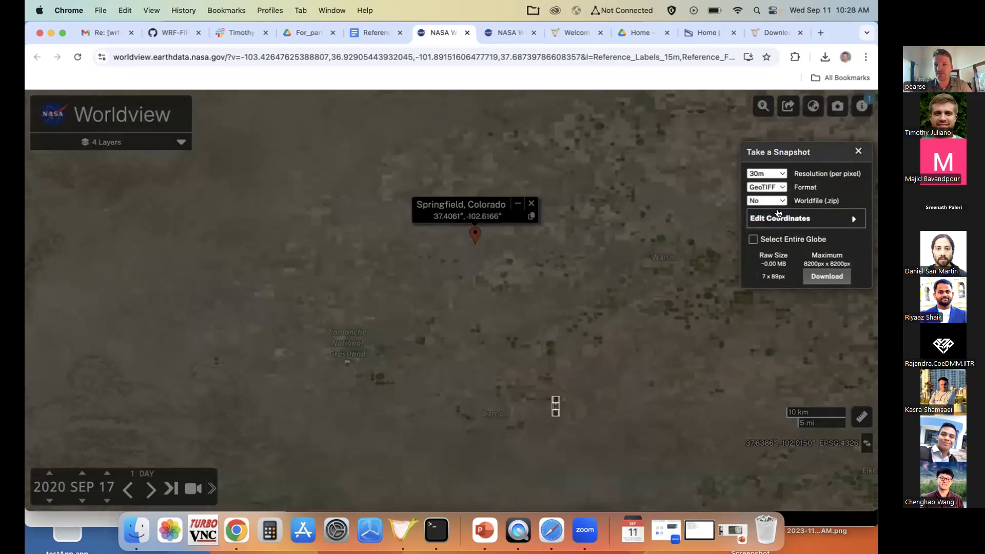
Frame the snapshot area from about 36.99°, -102.83° to 37.50°, -102.37° and download it
left_click_drag(556, 398, 355, 196)
left_click_drag(555, 411, 612, 475)
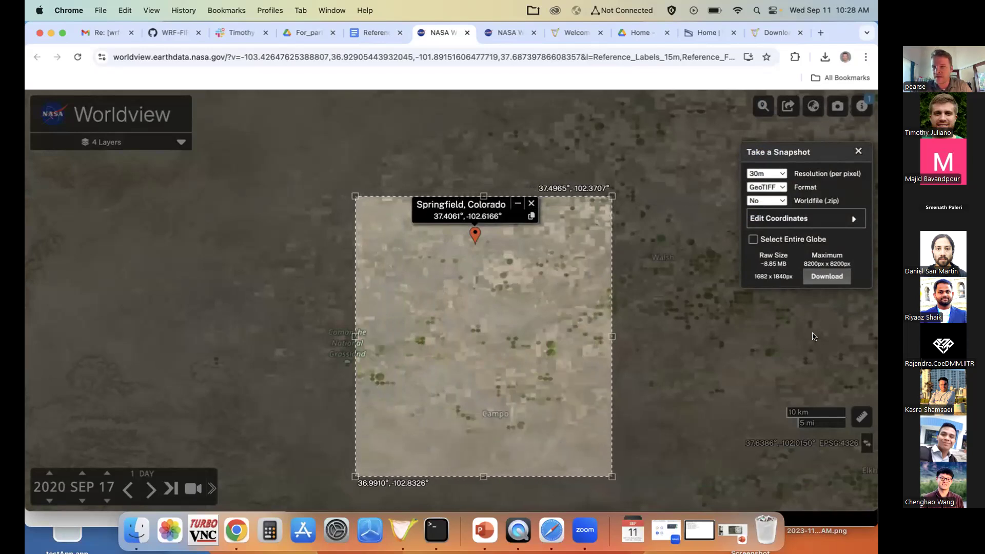
left_click(827, 276)
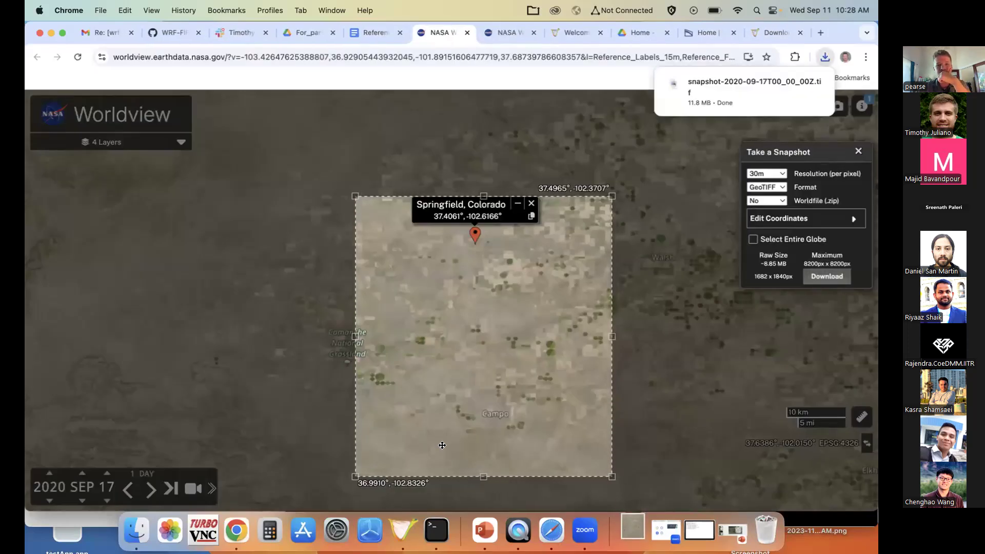
Switch to VAPOR and show the Image renderer's appearance settings, highlighting the NaturalEarth.tms file name
left_click(398, 534)
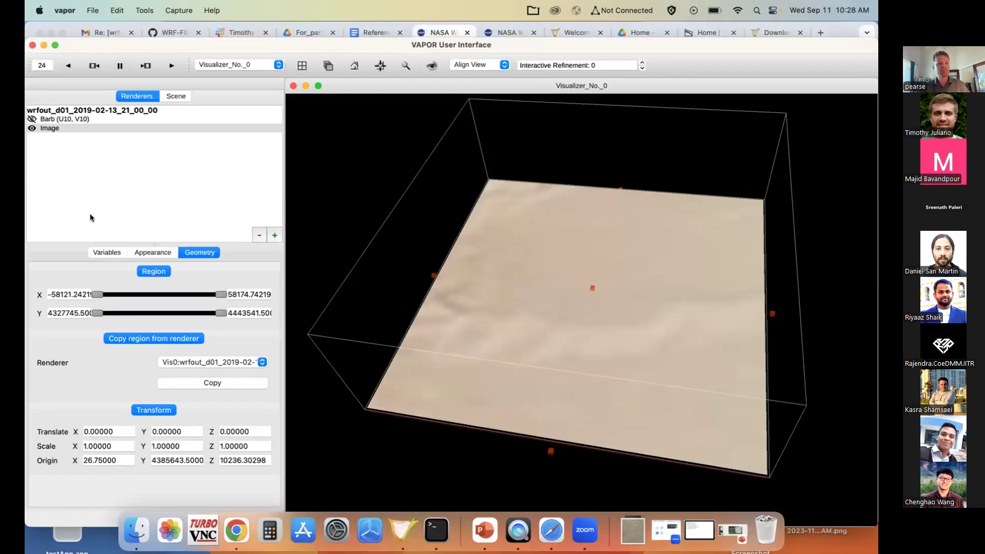
left_click(55, 129)
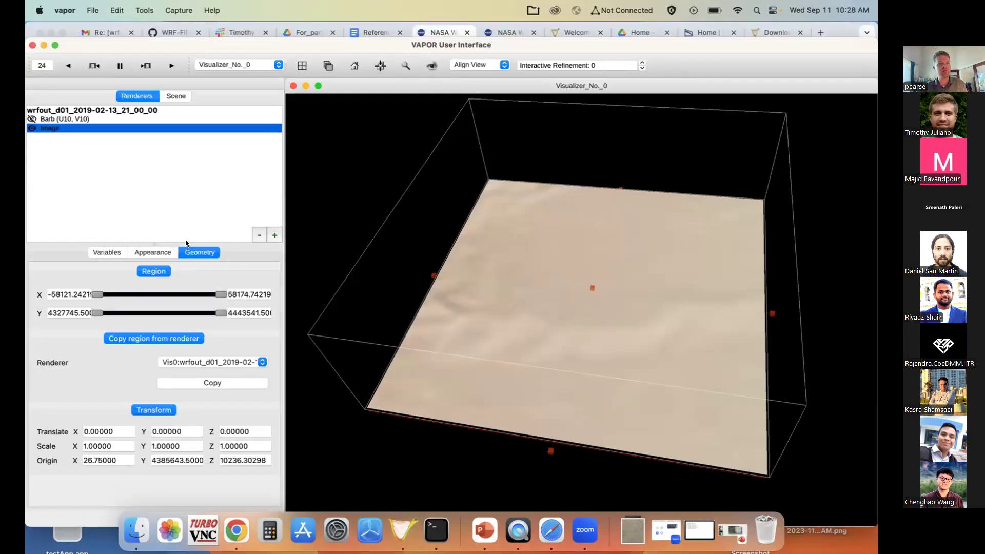
left_click(116, 252)
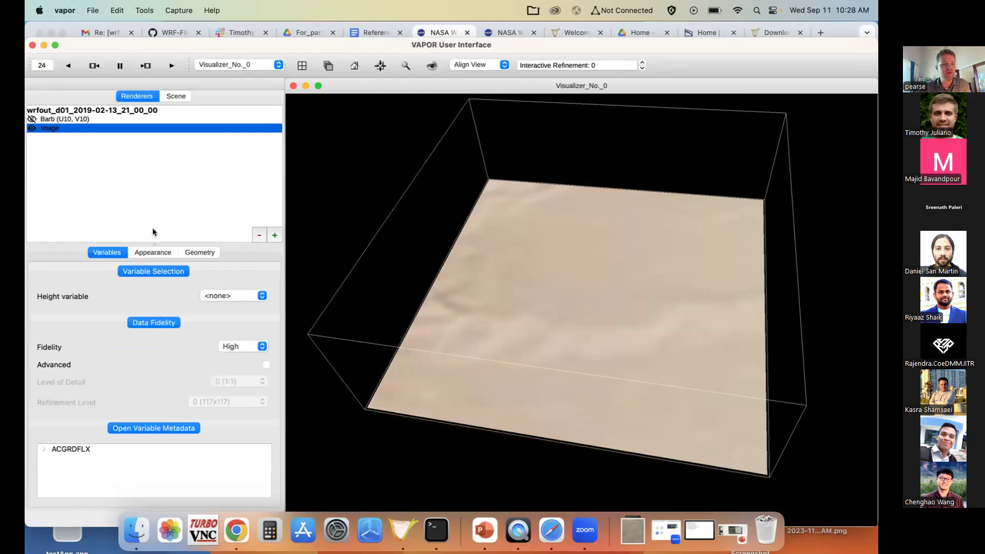
left_click(148, 254)
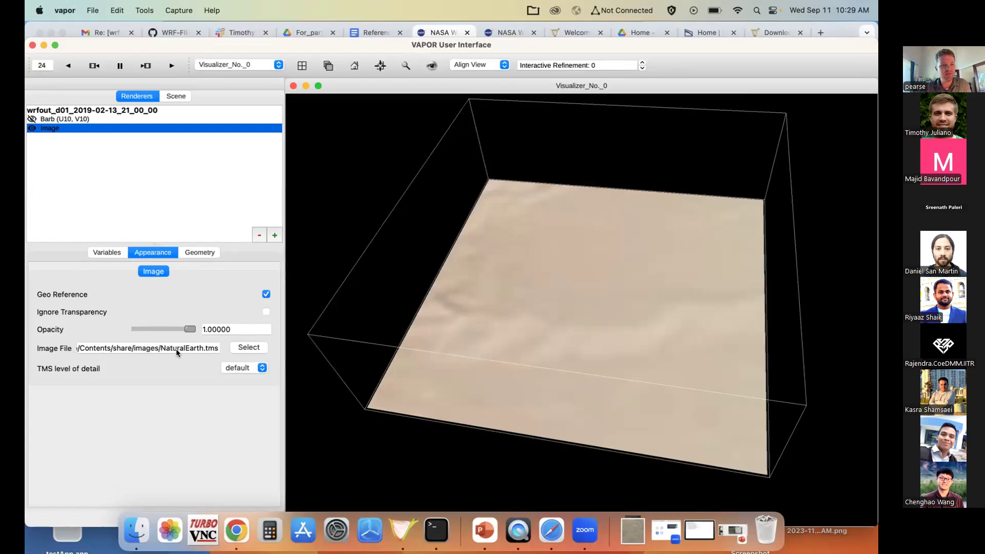
left_click_drag(159, 348, 201, 348)
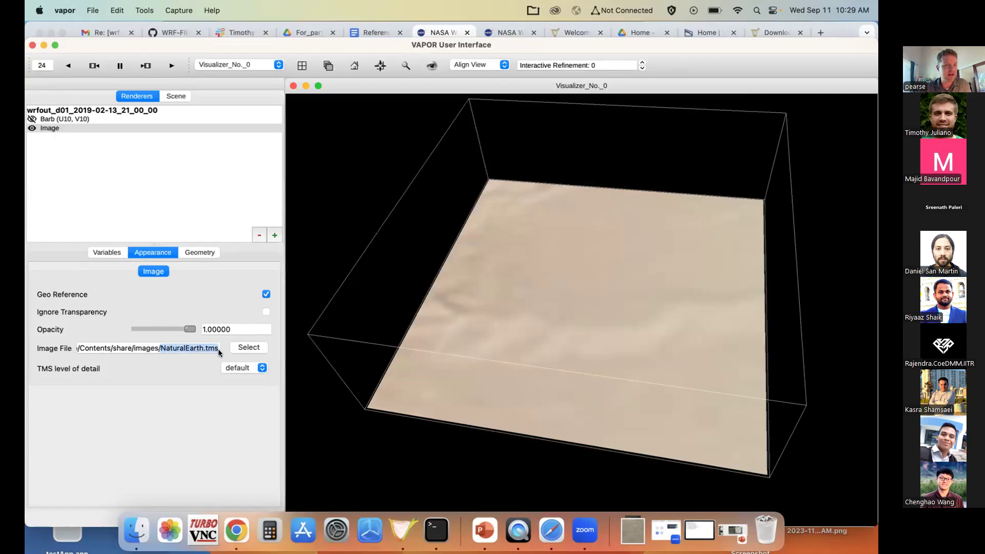
Load snapshot-2020-09-17T00_00_00Z.tif from the Downloads folder as the Image renderer's image file
left_click(248, 348)
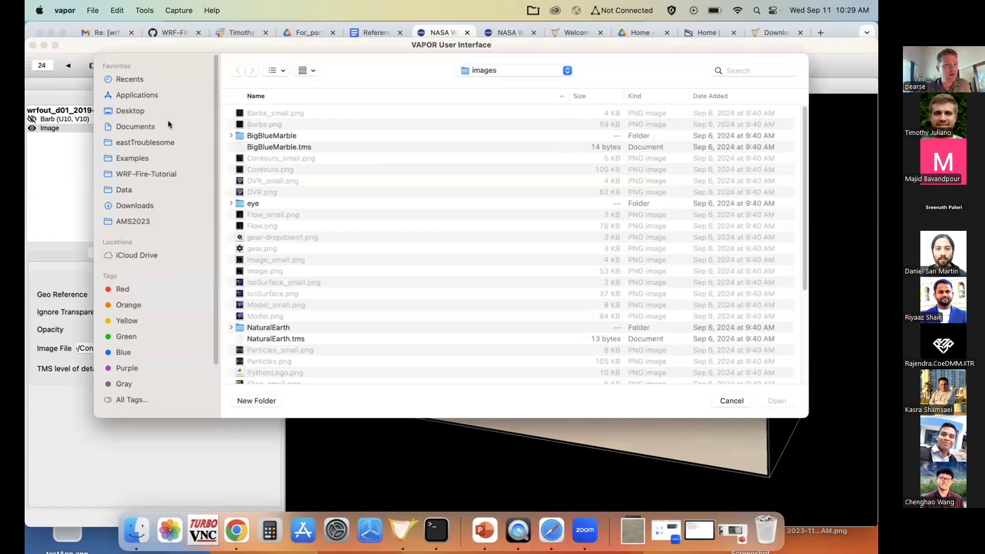
left_click(147, 206)
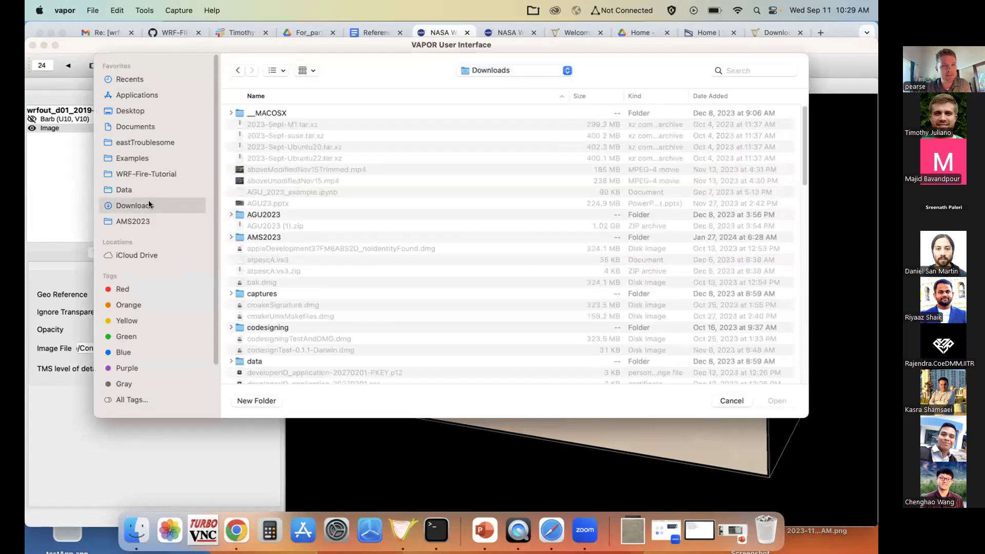
left_click(709, 95)
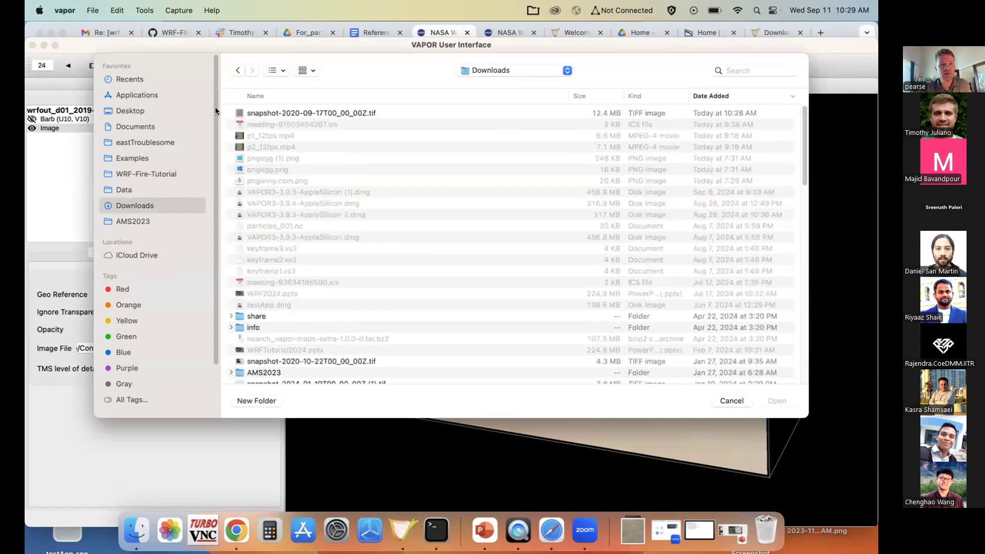
left_click(312, 112)
left_click(768, 402)
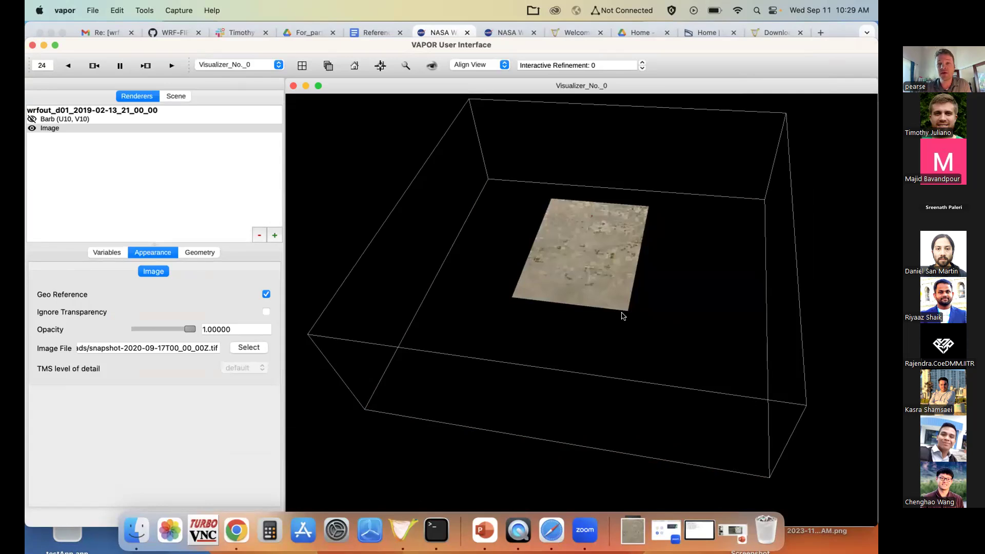
Switch to NASA Worldview in Chrome, cancel the current snapshot frame and start a new snapshot of a much wider area around Springfield
left_click(228, 534)
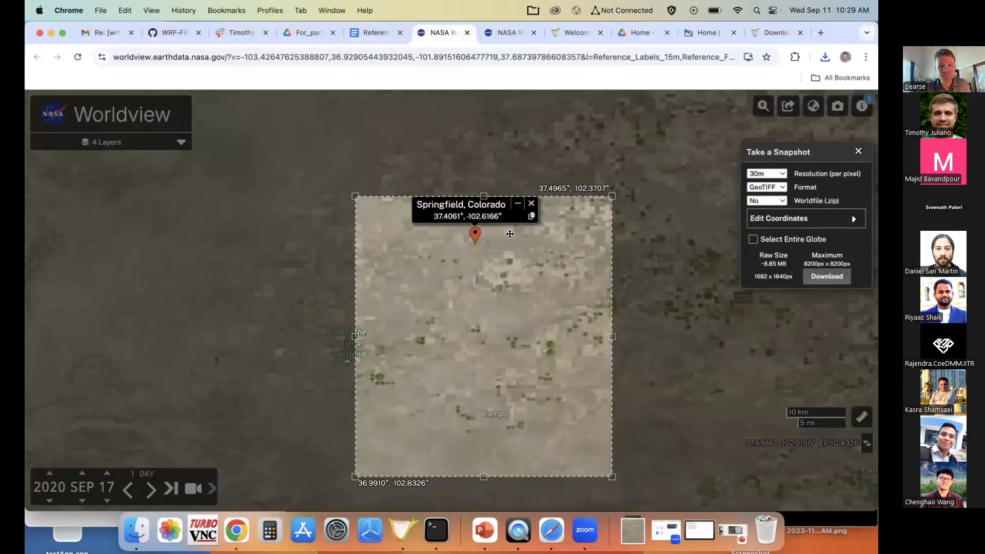
left_click_drag(653, 319, 652, 328)
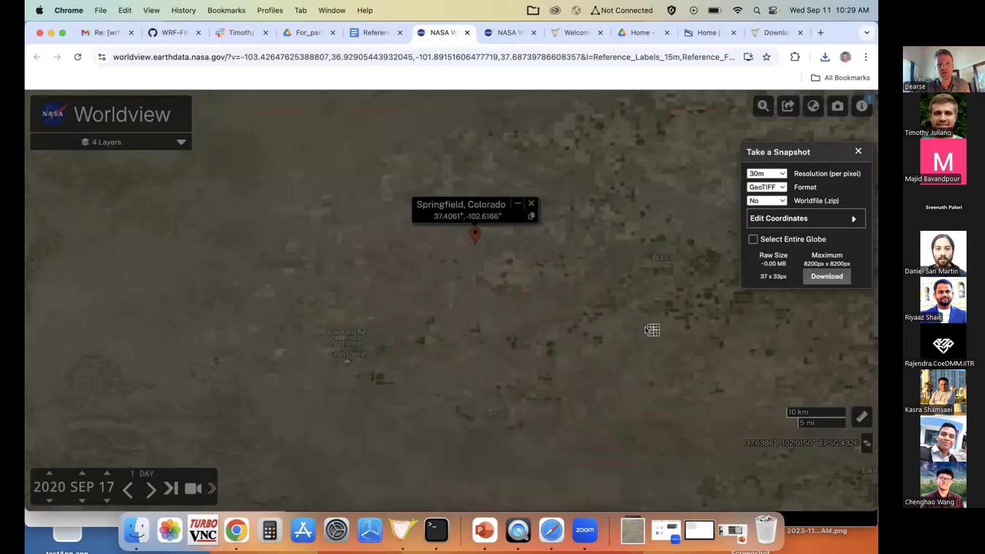
key("Escape")
scroll(487, 316, "down", 2)
scroll(488, 319, "down", 1)
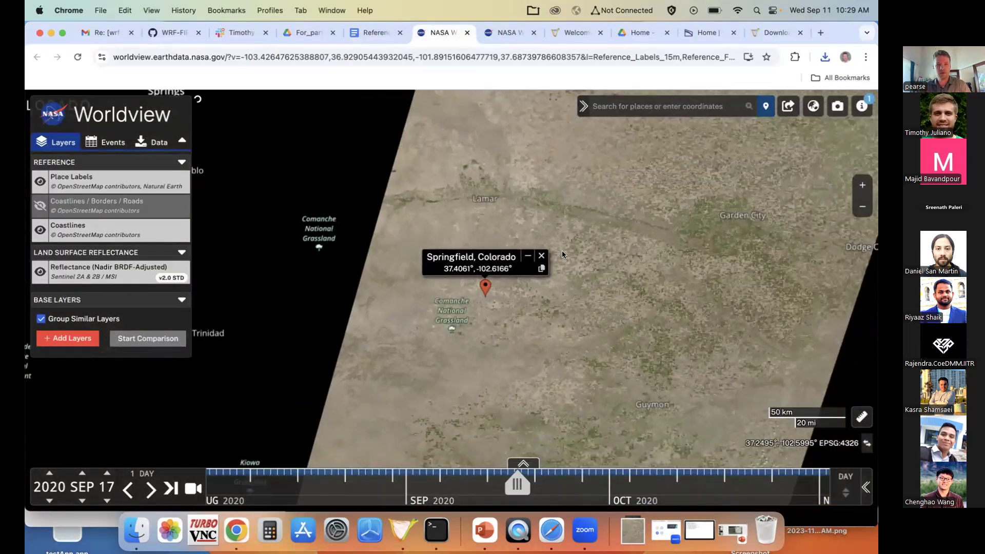
left_click(836, 108)
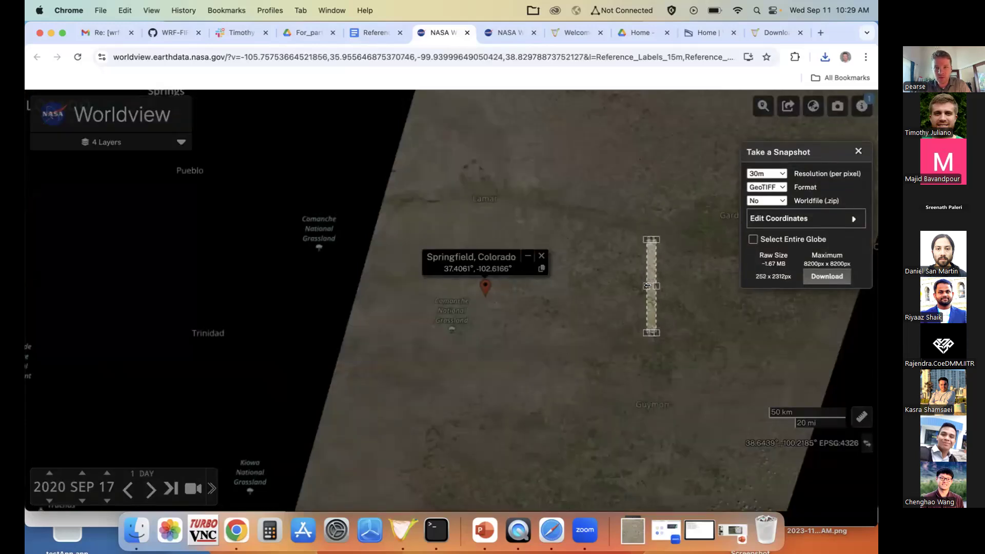
Frame the snapshot area from about 36.10°, -103.78° to 37.87°, -101.73°, download it and check the recent downloads
left_click_drag(647, 286, 407, 285)
left_click_drag(407, 334, 300, 512)
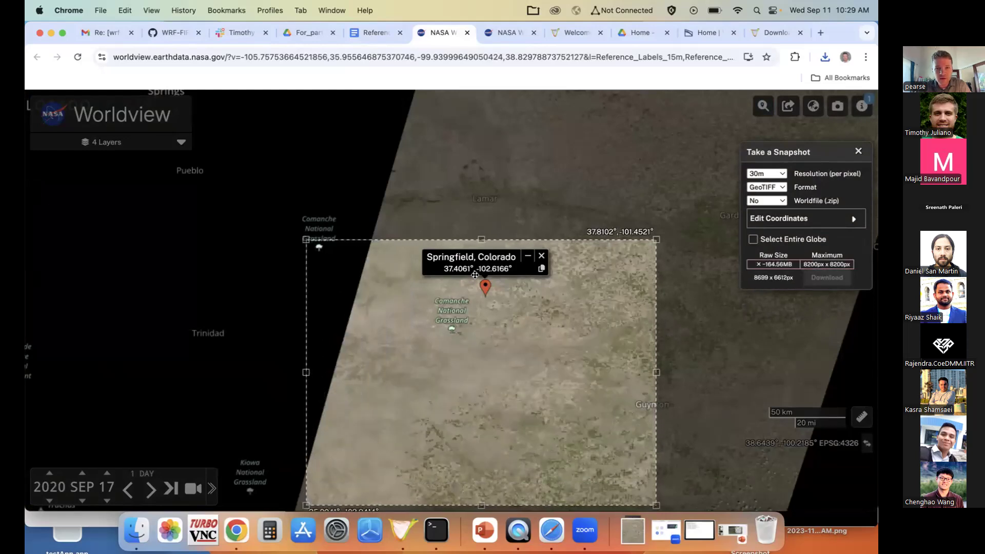
left_click_drag(481, 239, 485, 187)
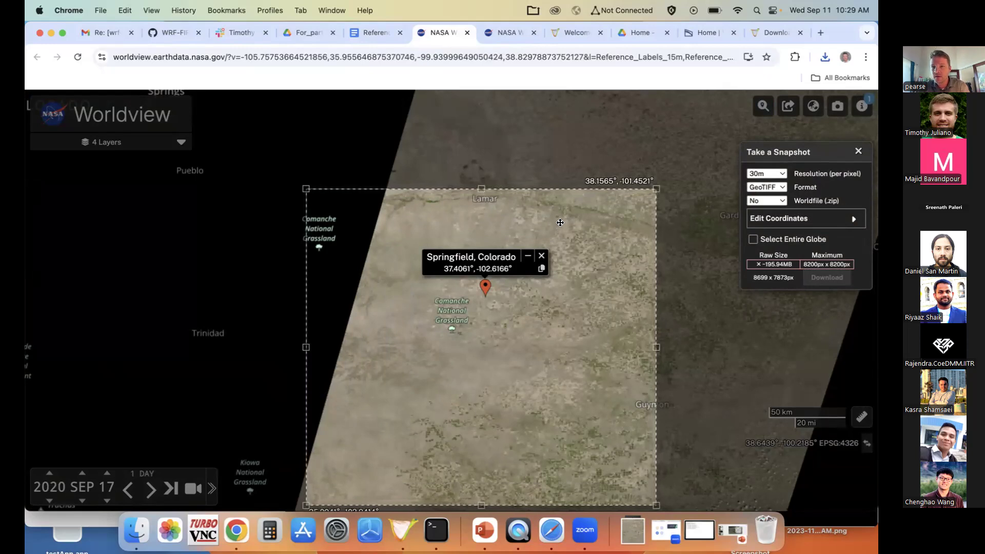
left_click_drag(315, 188, 364, 246)
left_click_drag(425, 294, 386, 278)
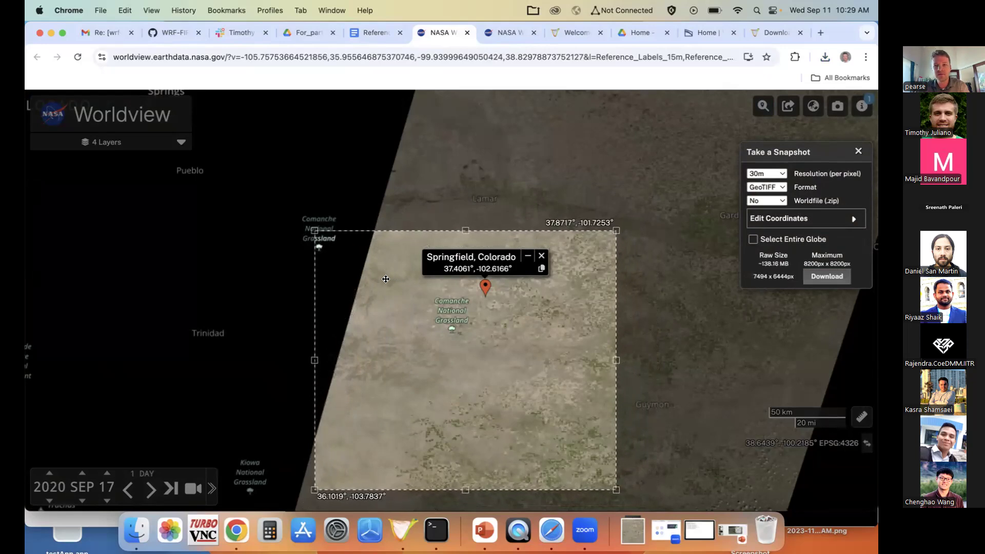
left_click(826, 276)
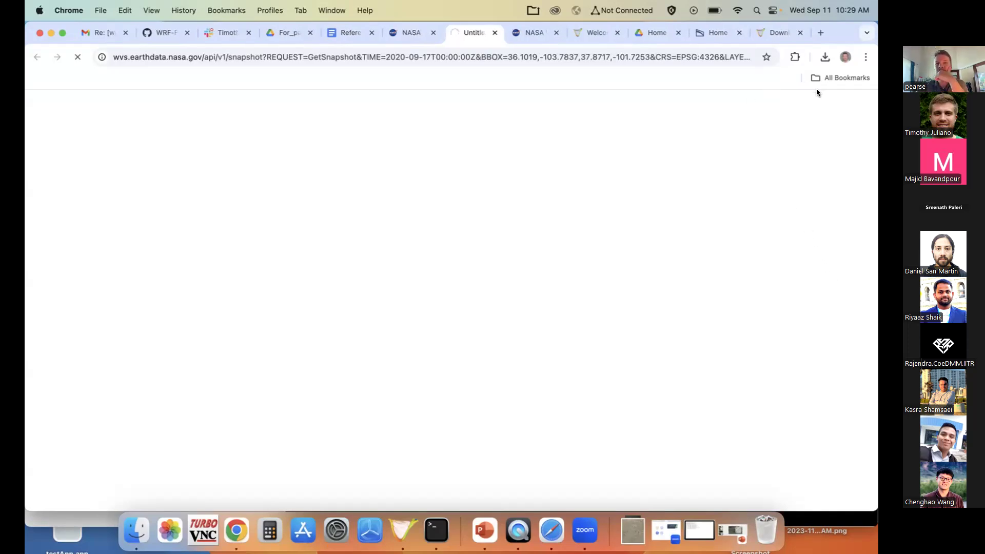
left_click(824, 57)
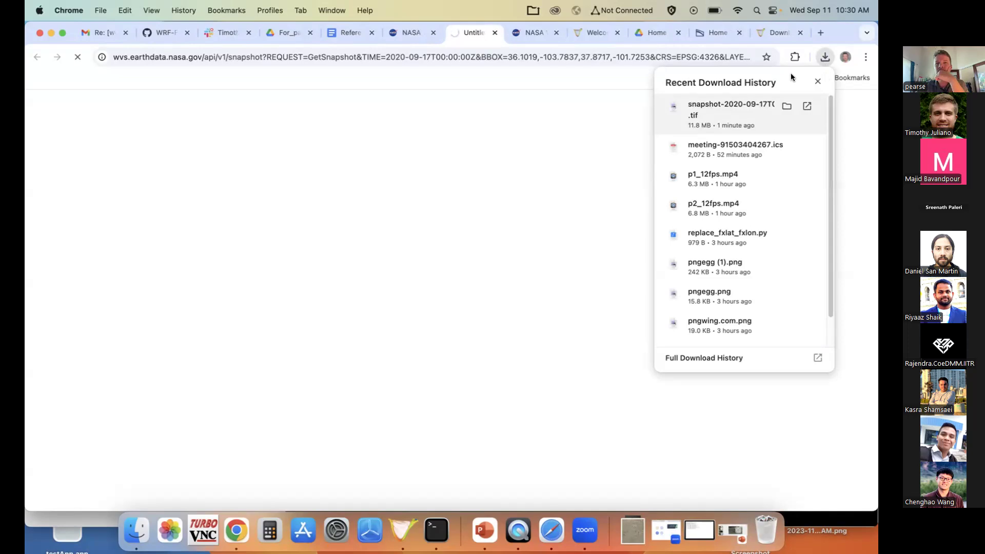
Switch to VAPOR and examine the height variables available for the Image renderer, such as HGT, without choosing one
left_click(393, 529)
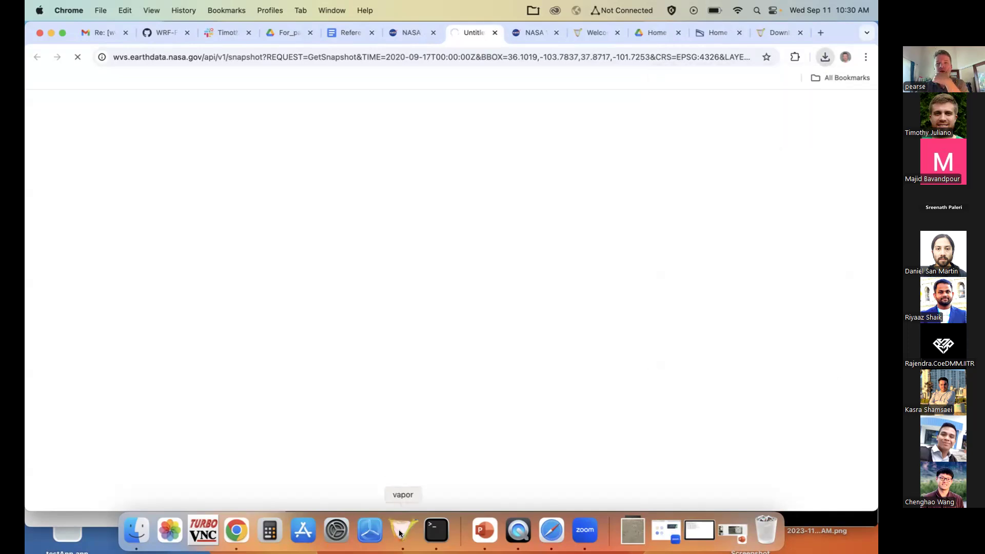
left_click_drag(608, 263, 566, 250)
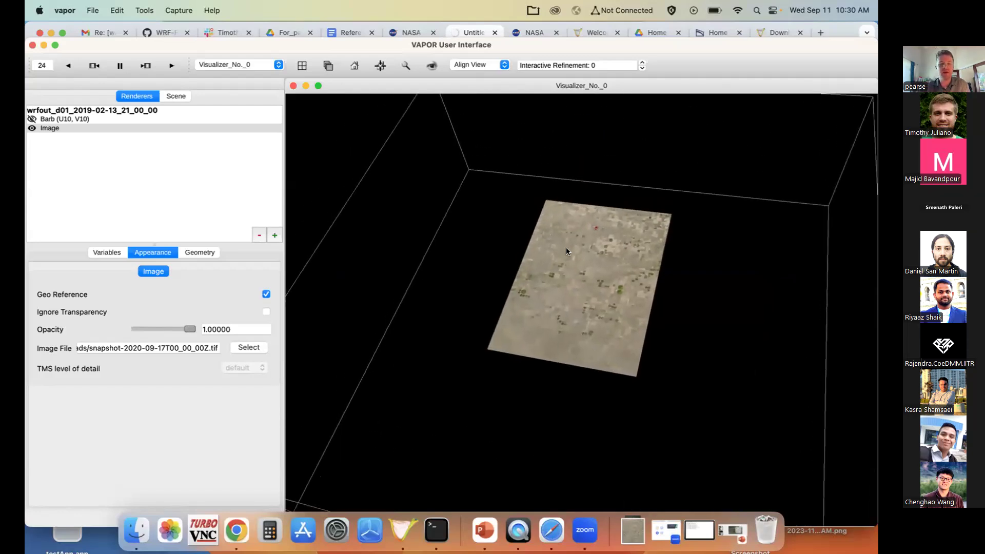
left_click(114, 253)
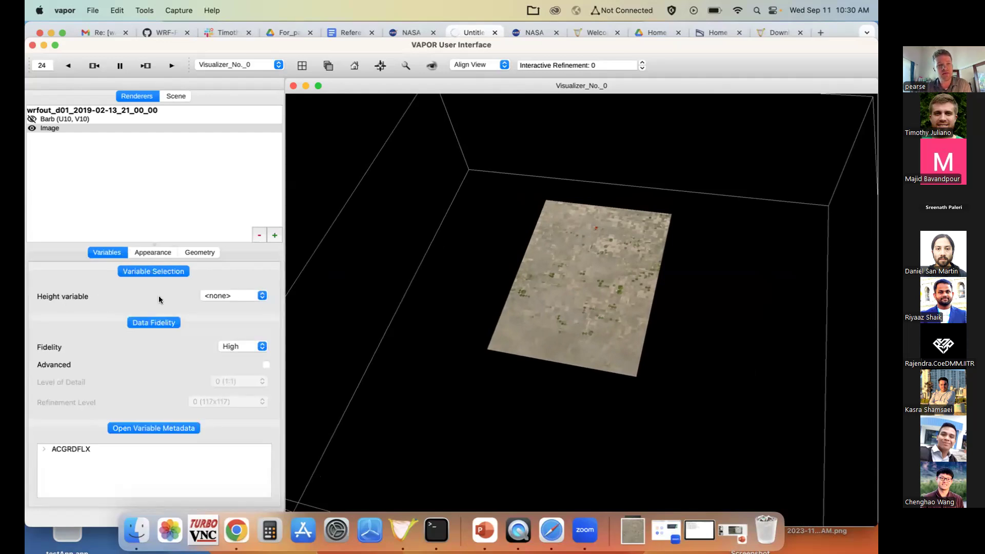
left_click(228, 297)
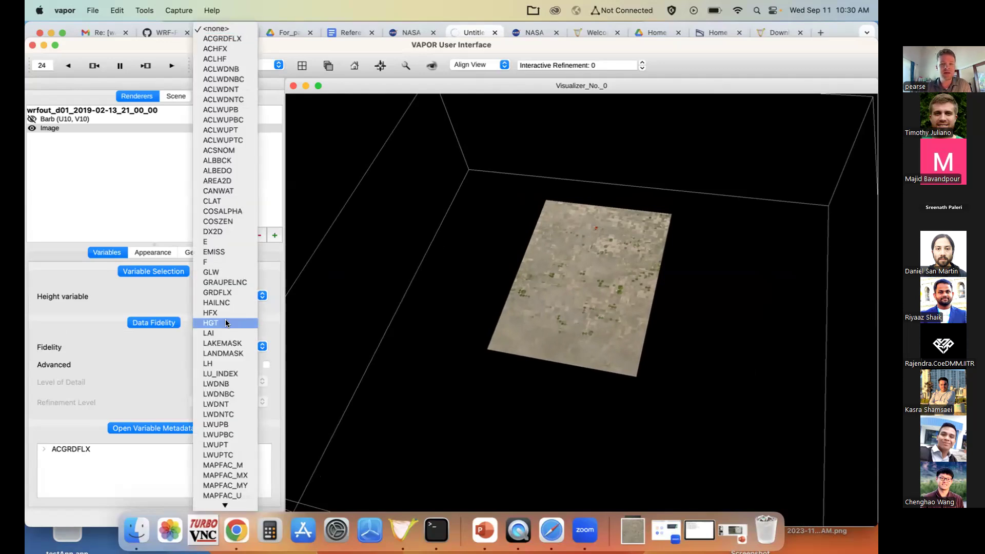
left_click(90, 307)
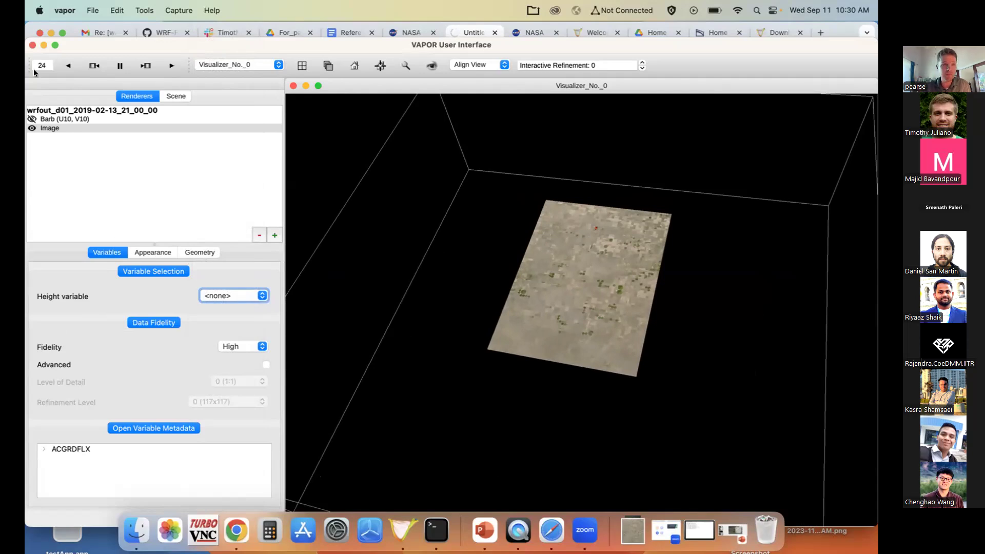
Make the Barb (U10, V10) renderer visible together with the satellite image
left_click(32, 119)
mouse_move(516, 324)
left_mouse_down()
mouse_move(517, 354)
mouse_move(517, 326)
left_mouse_up()
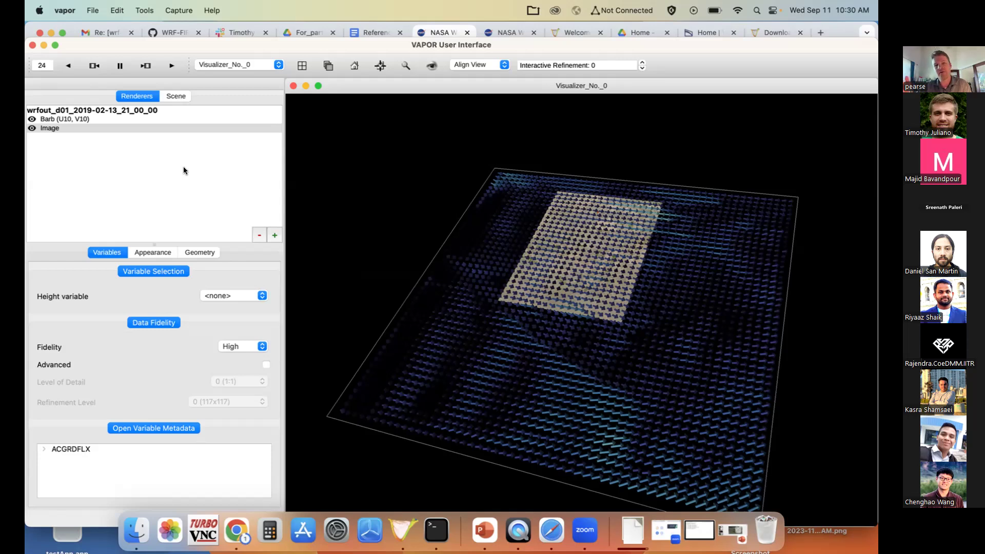
Add a Volume renderer, set its variable to fire_smoke and make it visible
left_click(275, 235)
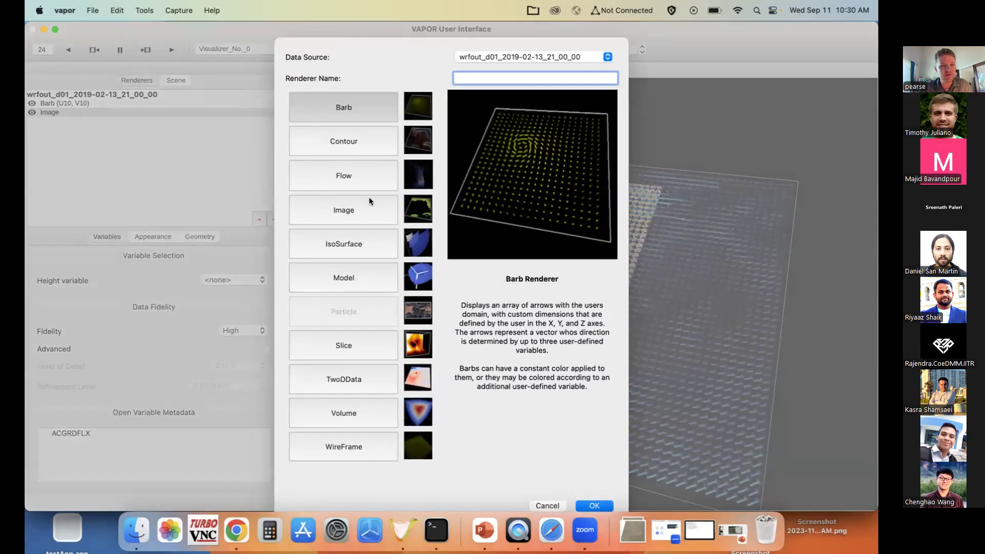
left_click(352, 410)
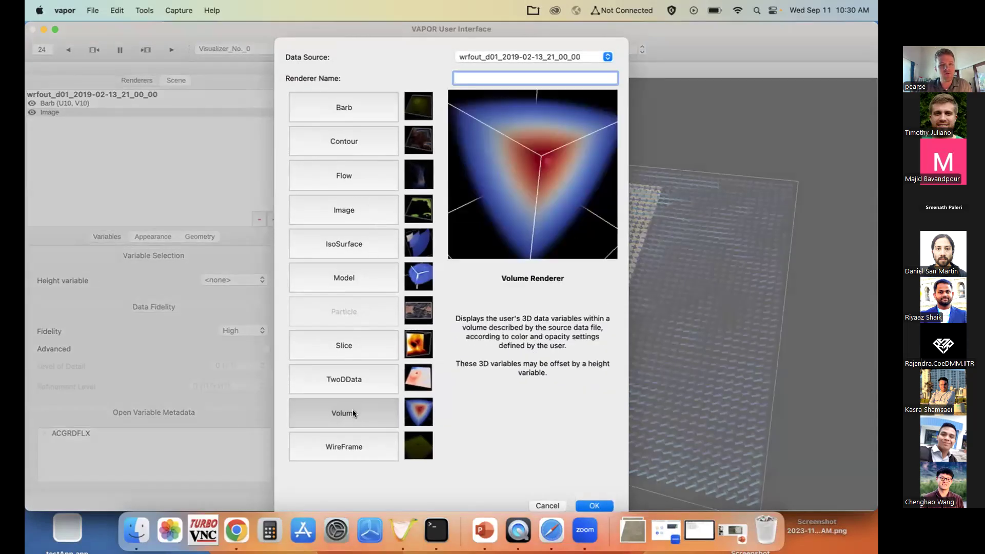
left_click(594, 506)
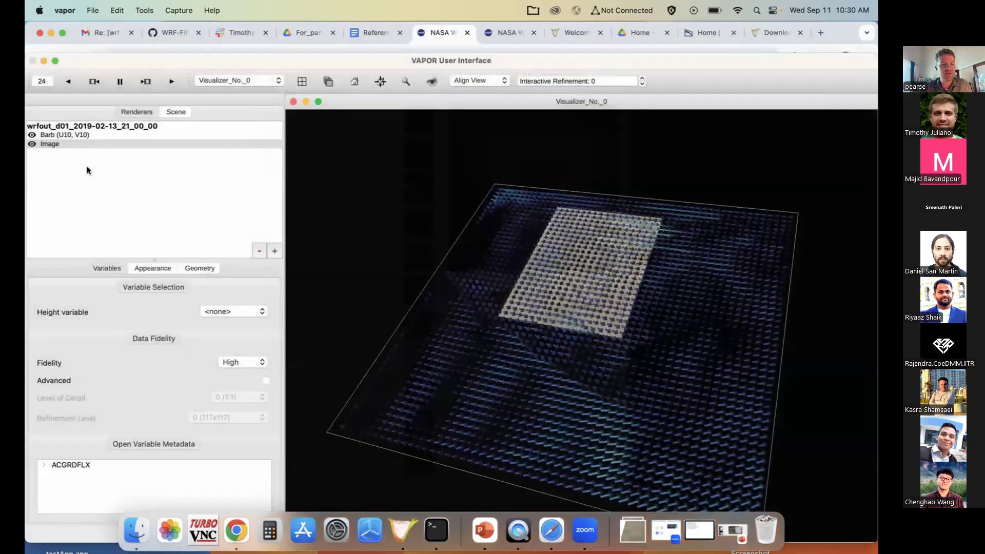
left_click(239, 311)
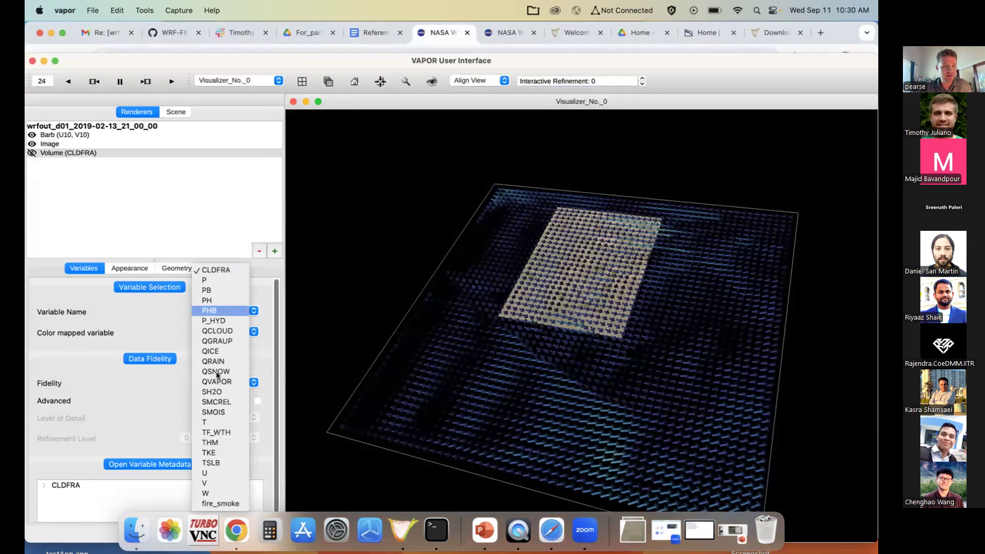
left_click(222, 504)
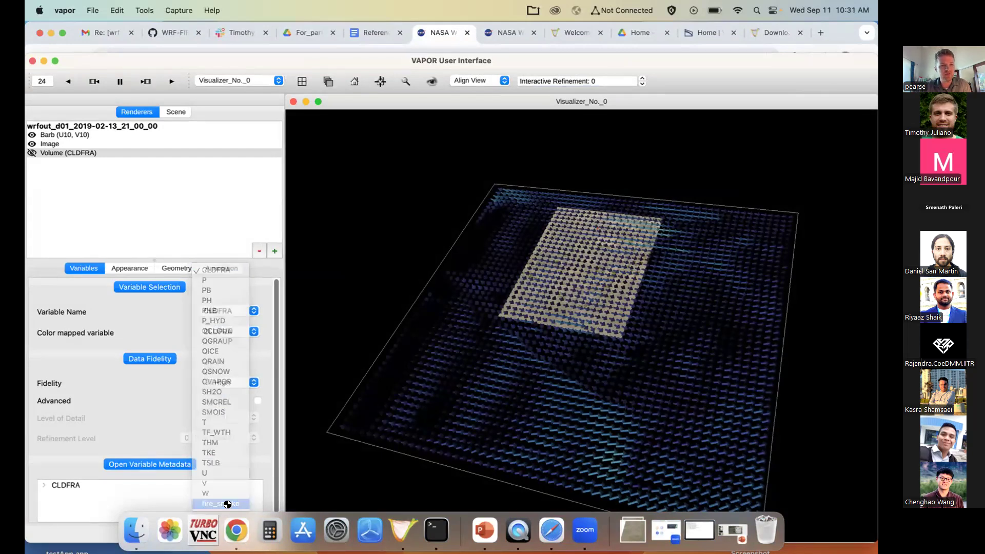
left_click(32, 153)
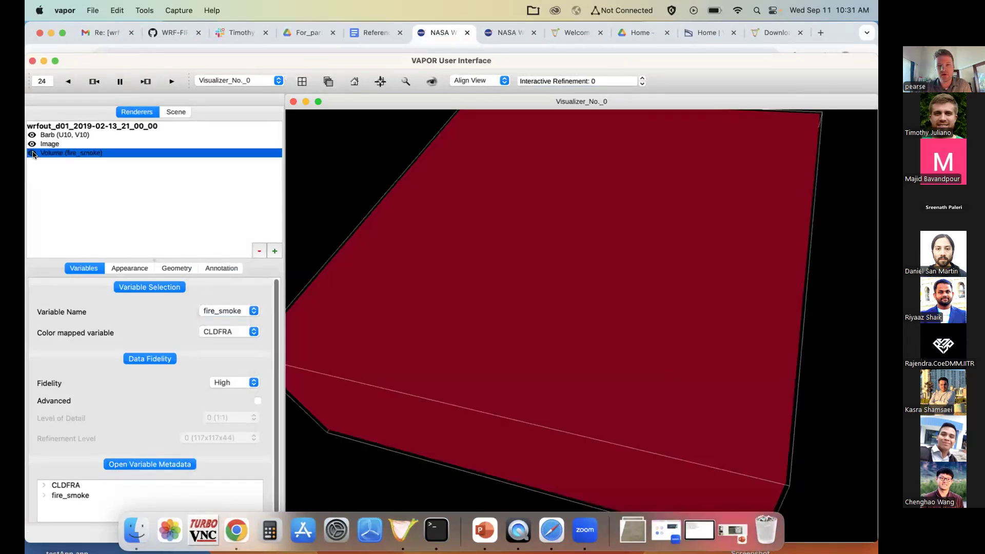
Set the Volume renderer's variable to T and view the volume from the side
left_click_drag(304, 257, 518, 266)
left_click(208, 312)
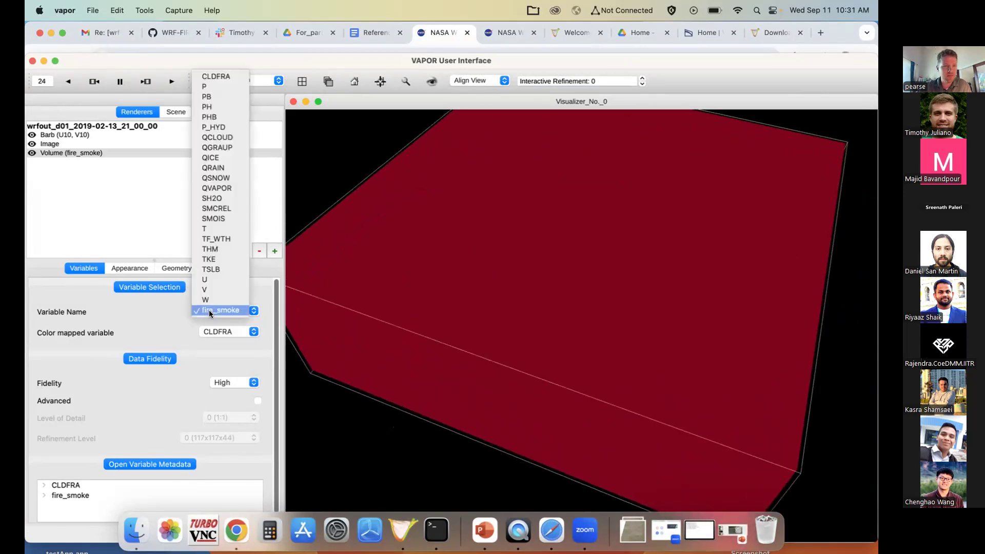
left_click(240, 229)
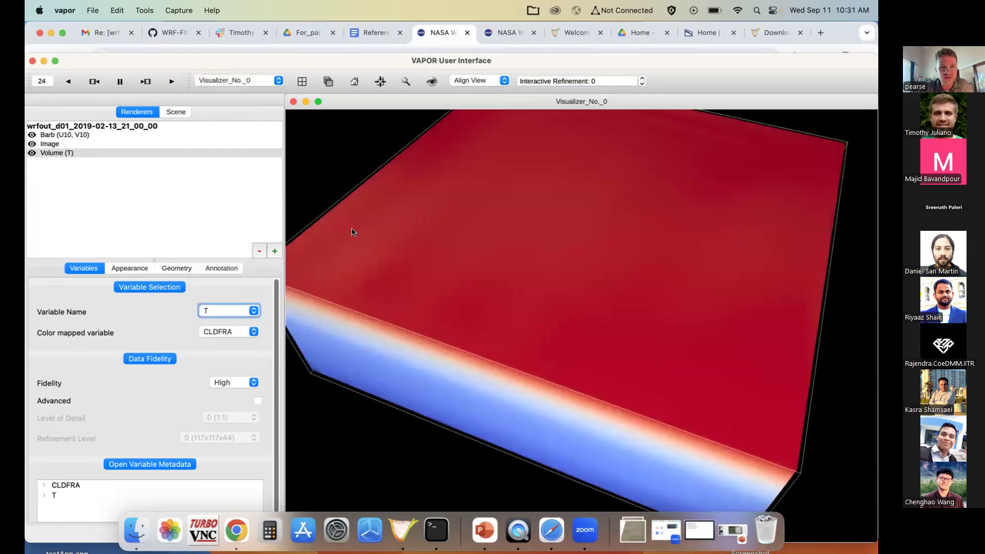
left_click_drag(710, 268, 604, 244)
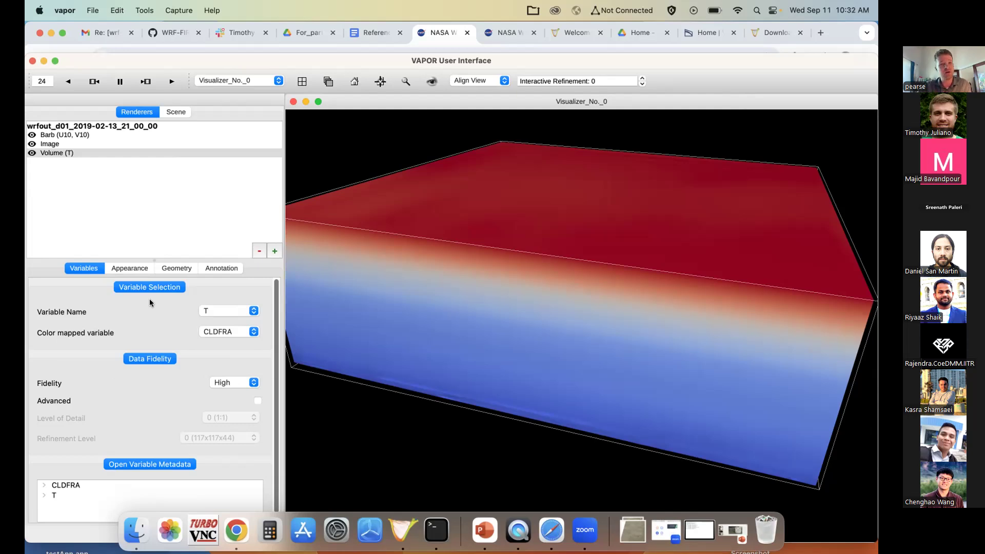
Lower the three lowest-value opacity control points of the T transfer function to 0, moving the upper two to about 47.5 and 104.5
left_click(130, 269)
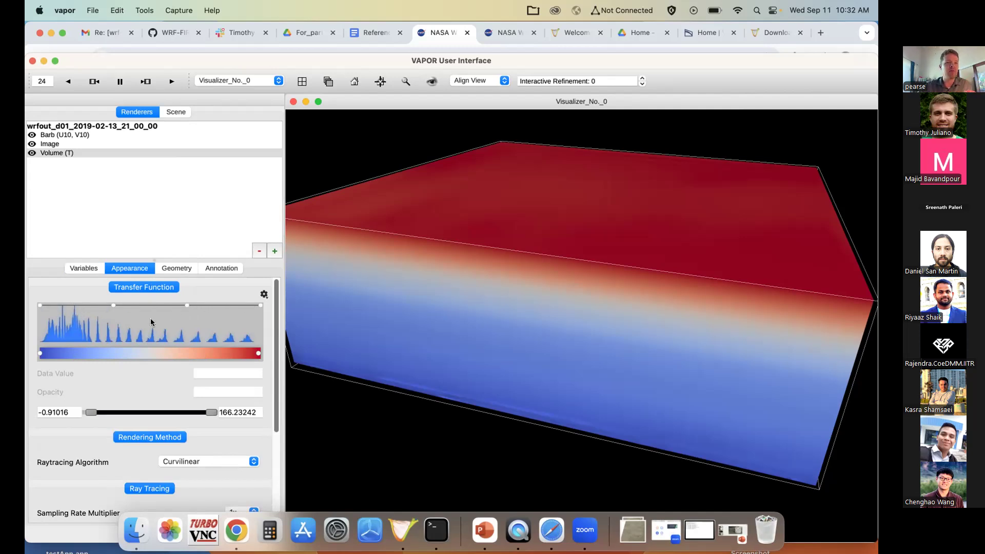
left_click_drag(39, 303, 26, 347)
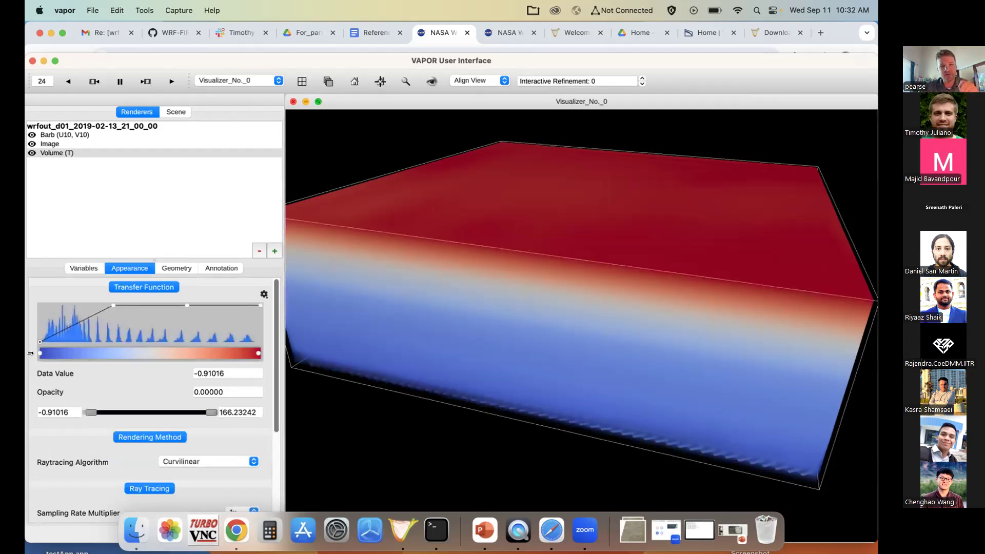
left_click_drag(488, 273, 488, 255)
right_click_drag(488, 251, 530, 288)
left_click_drag(112, 305, 101, 350)
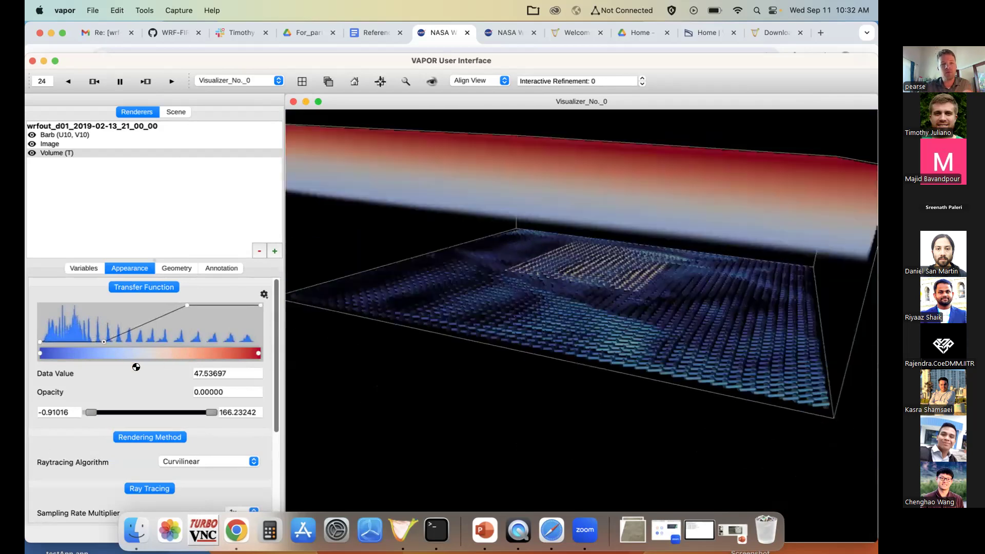
left_click_drag(186, 306, 176, 349)
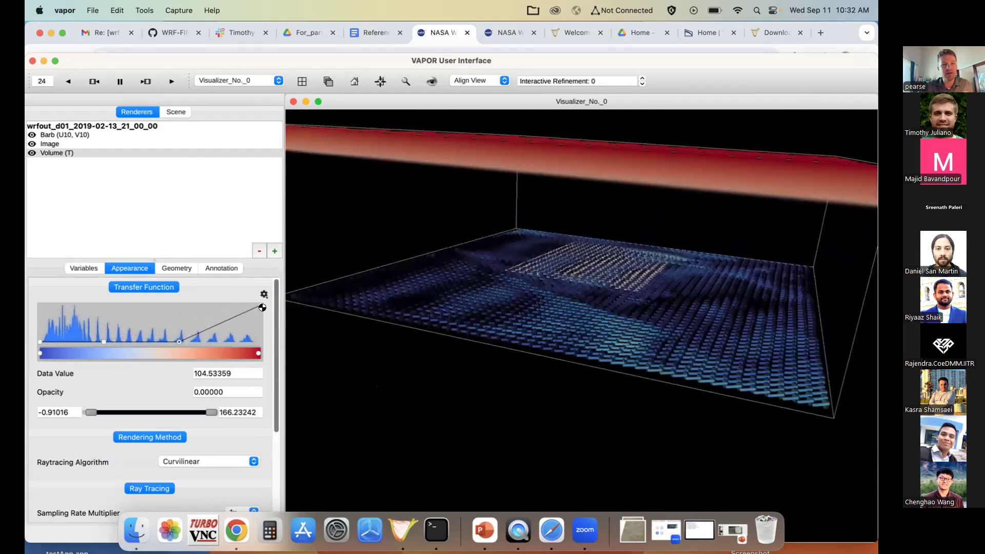
Raise the lowered opacity control points of the T transfer function back to full opacity of 1
mouse_move(259, 307)
left_mouse_down()
mouse_move(263, 354)
mouse_move(260, 306)
left_mouse_up()
left_click_drag(180, 347, 177, 305)
left_click(102, 340)
left_click_drag(101, 339, 105, 305)
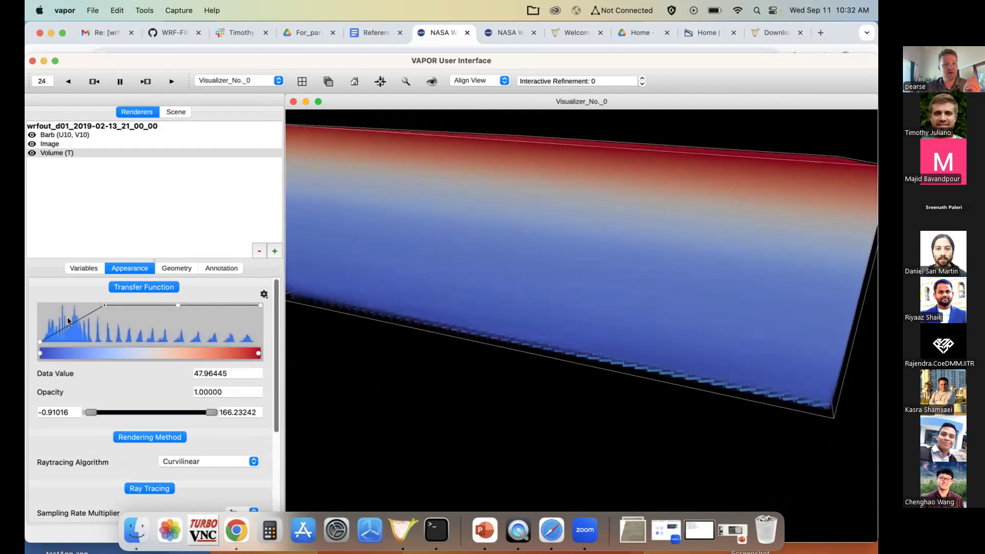
left_click_drag(40, 341, 38, 299)
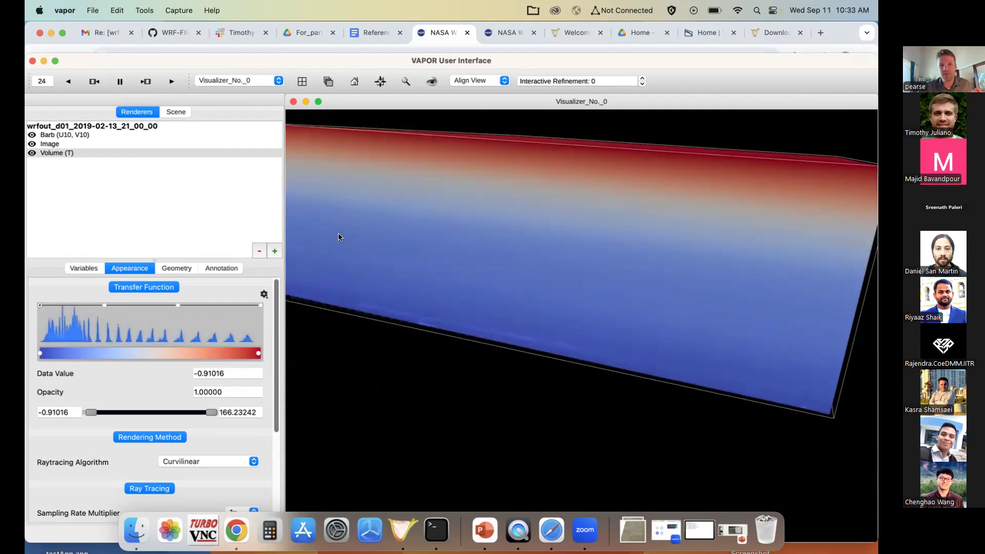
Set the Volume renderer's variable back to fire_smoke and show its transfer function settings
left_click(84, 269)
left_click(227, 309)
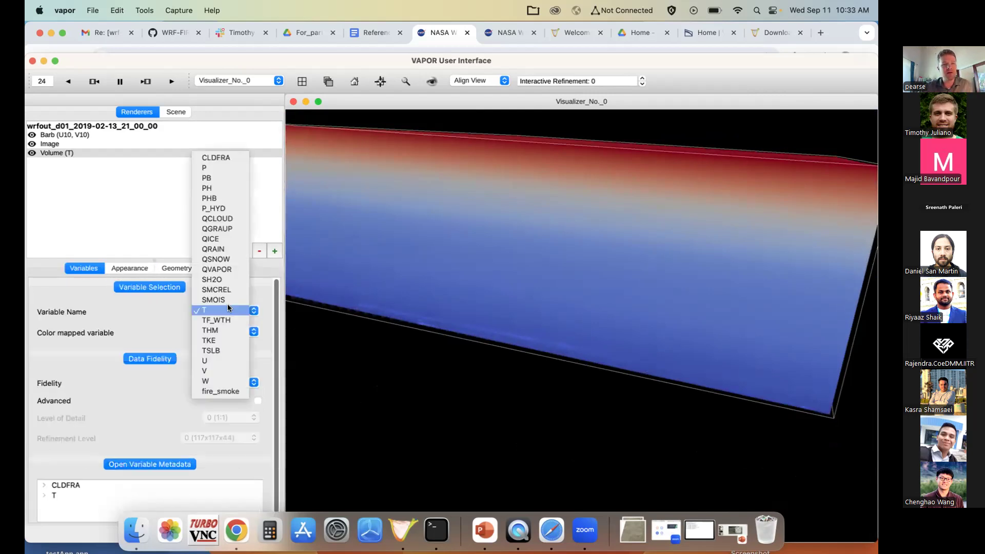
left_click(232, 391)
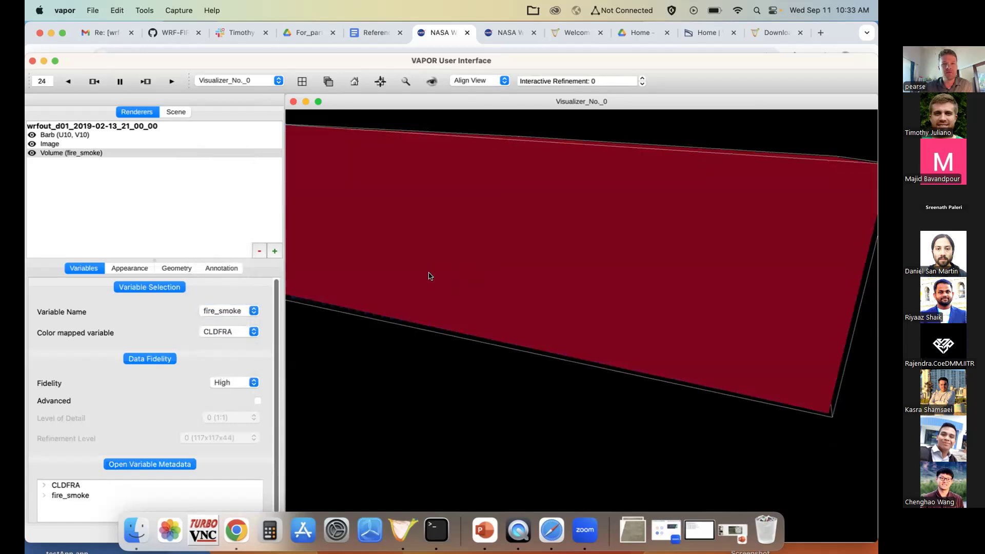
left_click_drag(443, 277, 424, 287)
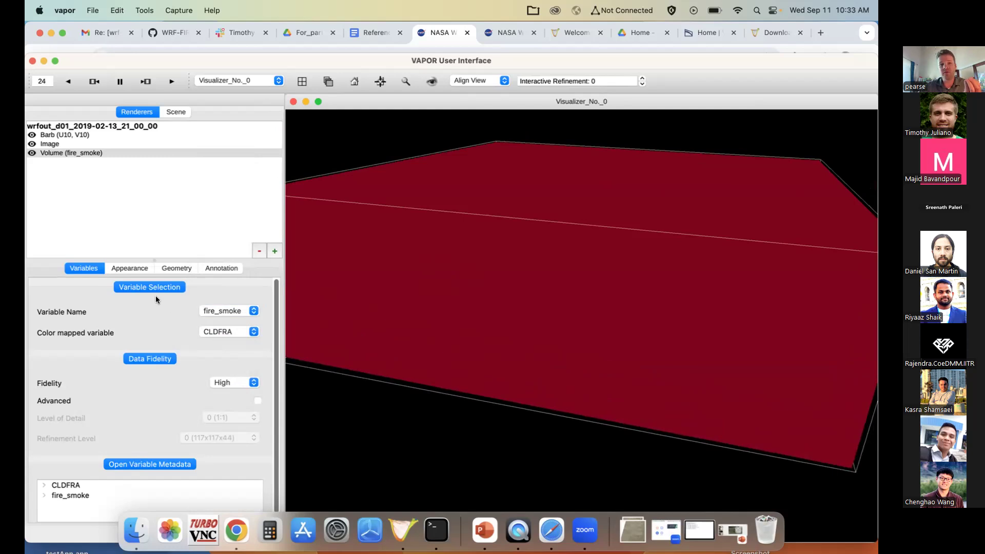
left_click(135, 268)
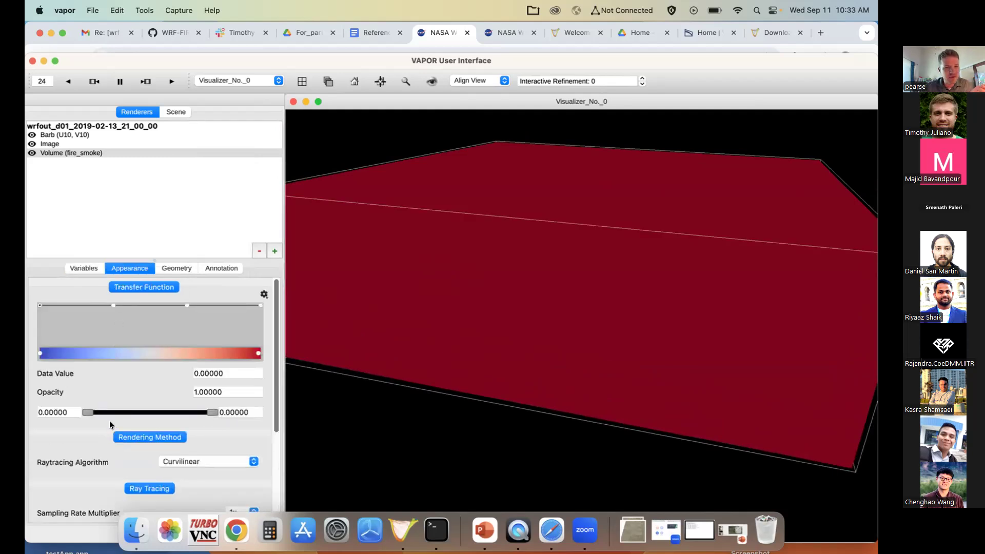
left_click_drag(623, 257, 506, 231)
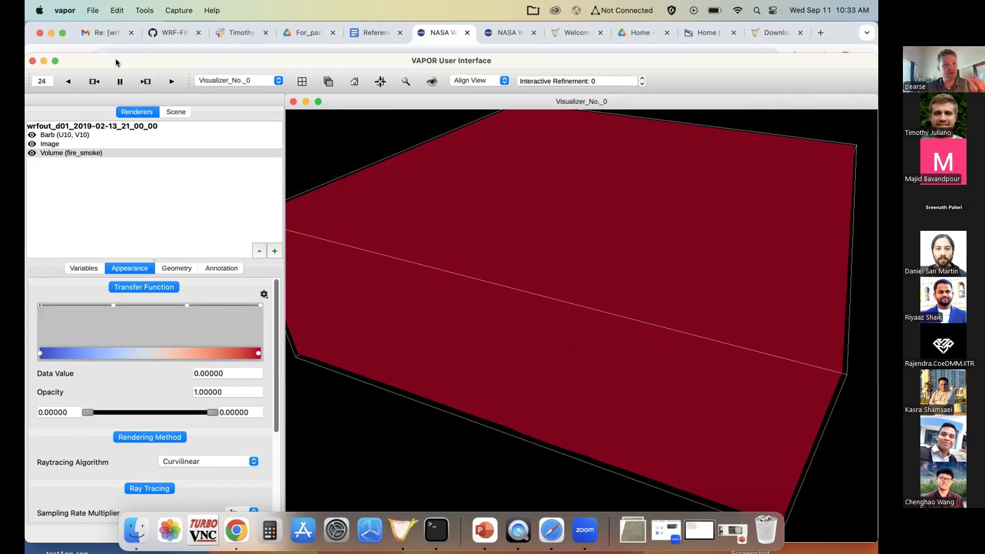
Hide the fire_smoke Volume and the U10, V10 Barb renderers, leaving the Image base map displayed, and rotate the view around it
left_click(31, 153)
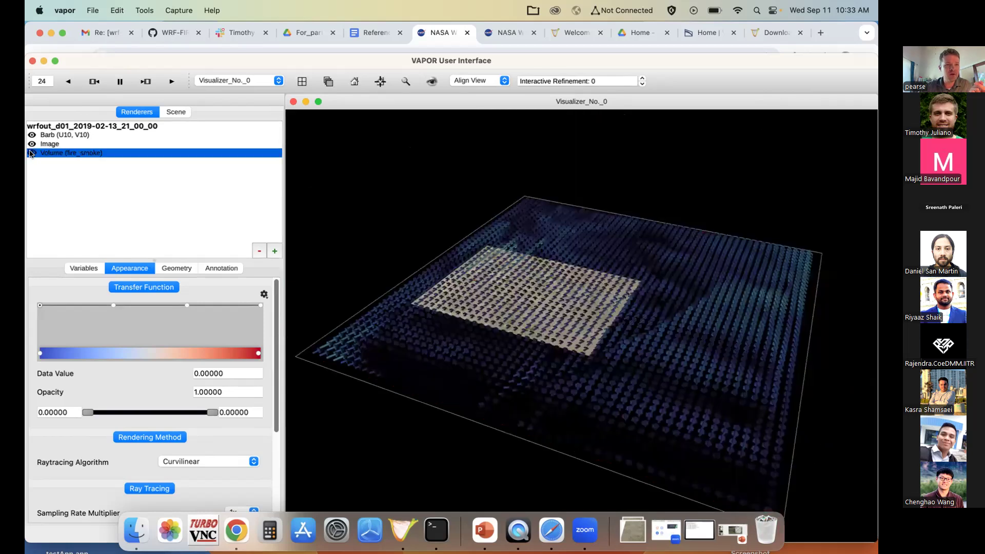
left_click(32, 135)
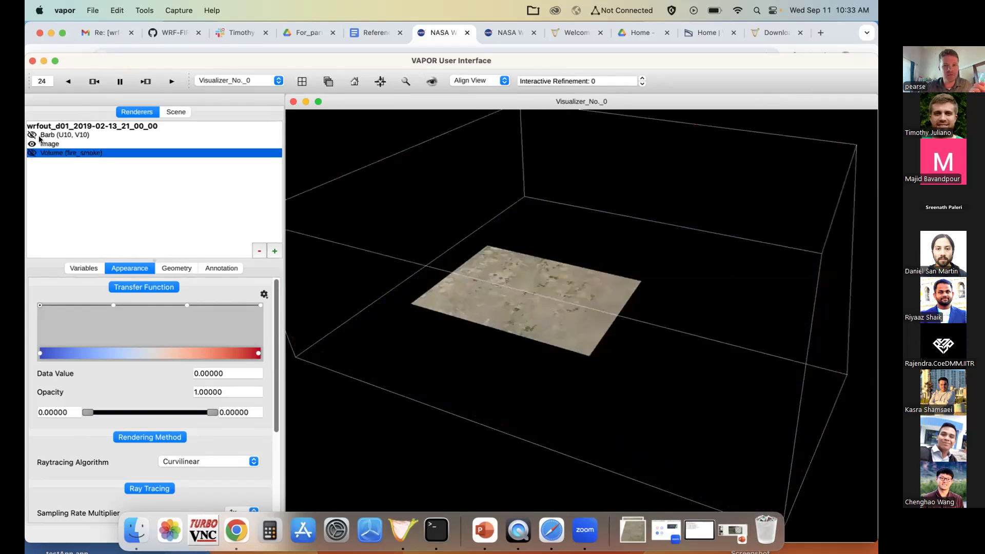
left_click_drag(604, 277, 386, 391)
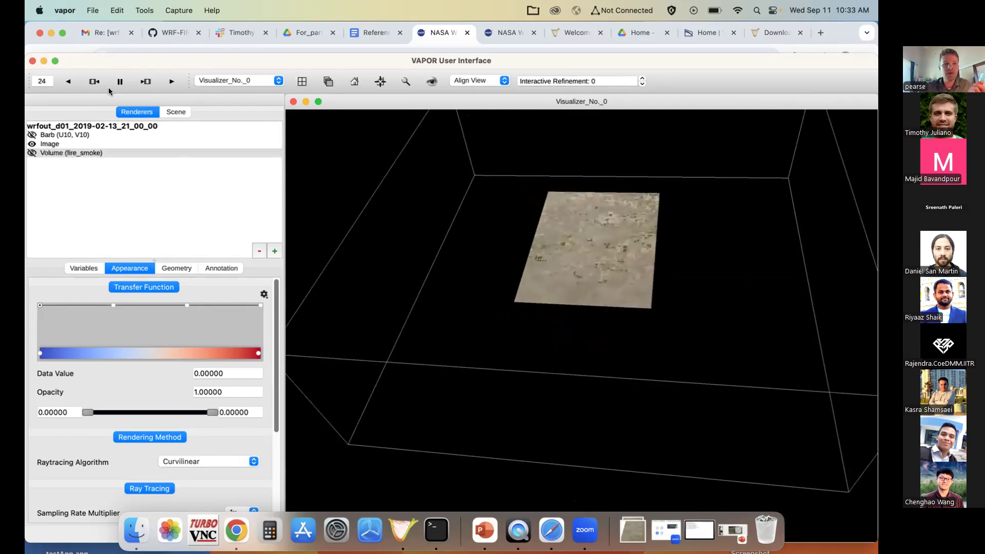
Import all wrfout_d02 files in fromDerecho, from 2019-02-13_21/00/00 to 2019-02-14_03/00/00, as a WRF-ARW dataset and show its info and transform settings
left_click(92, 11)
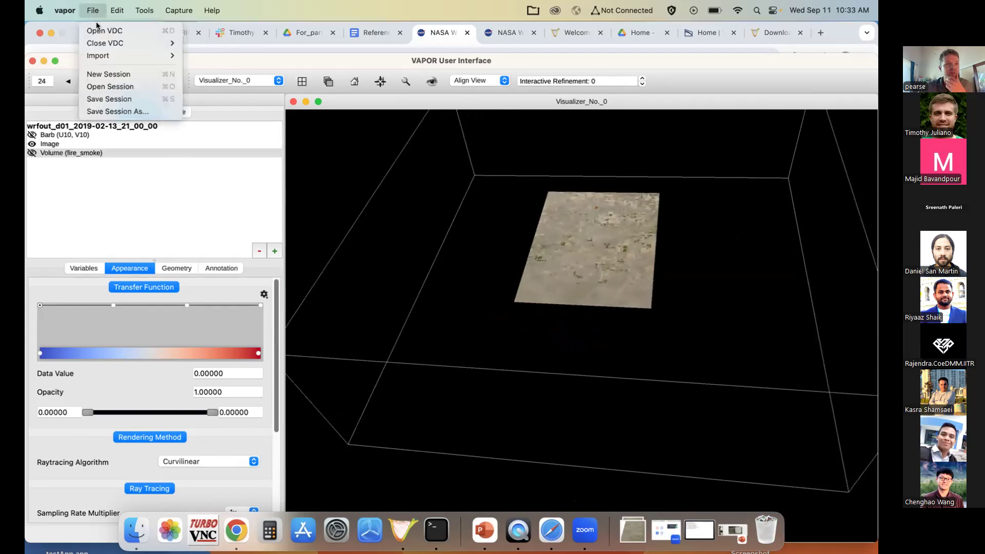
mouse_move(104, 60)
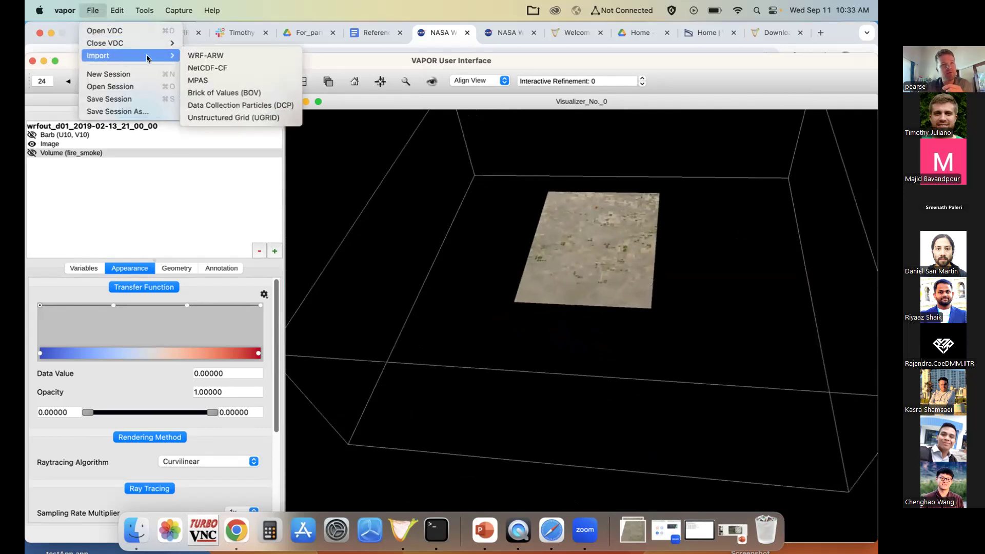
left_click(235, 56)
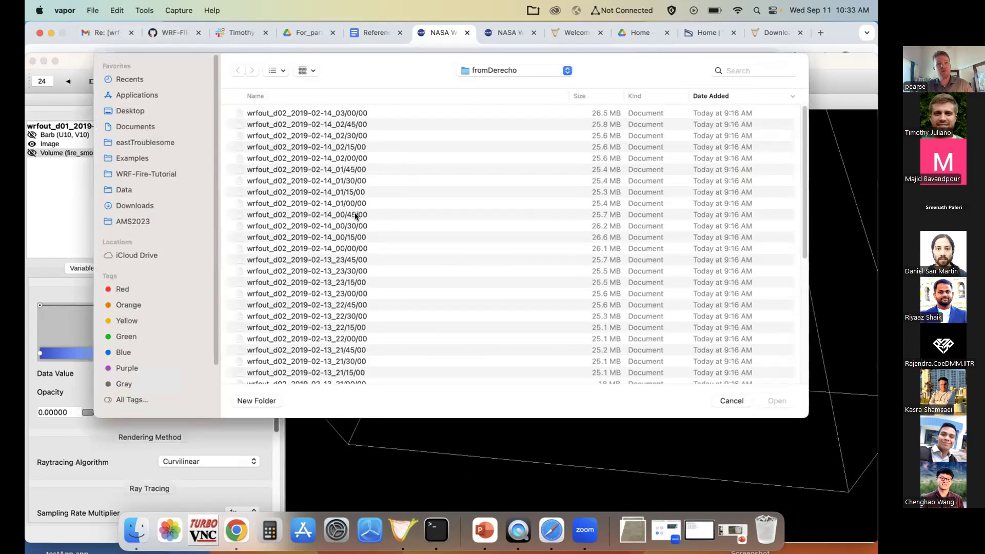
left_click(362, 115)
scroll(364, 192, "down", 5)
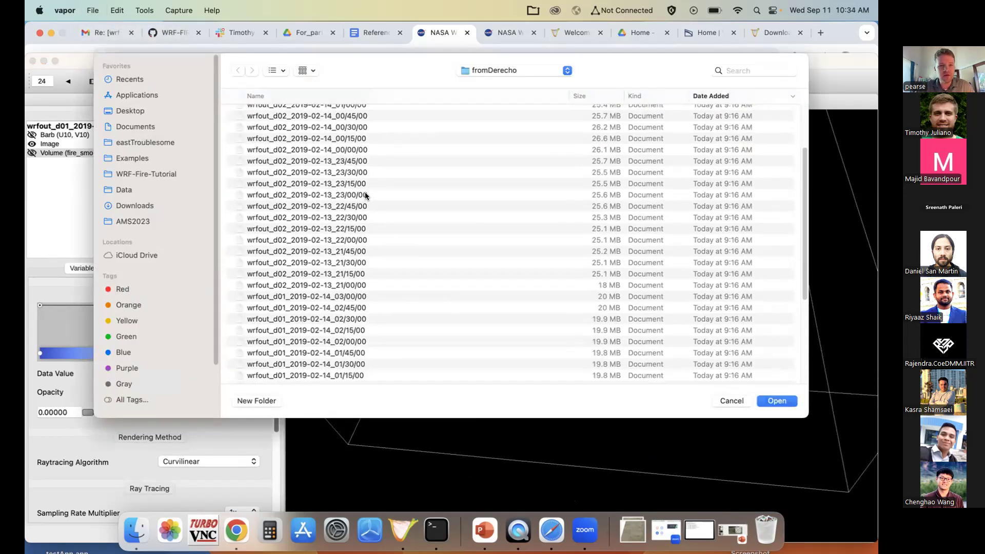
left_click(301, 285, "shift")
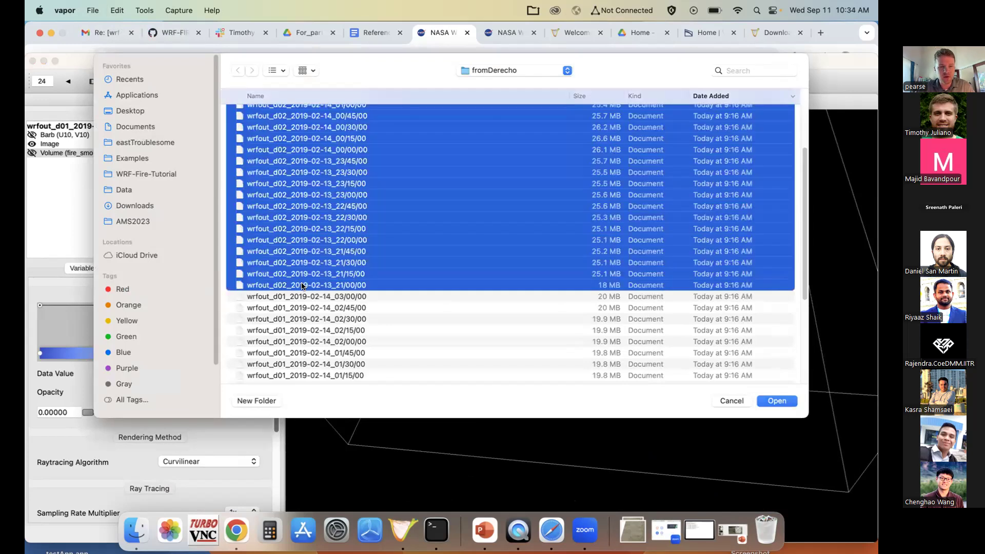
left_click(762, 401)
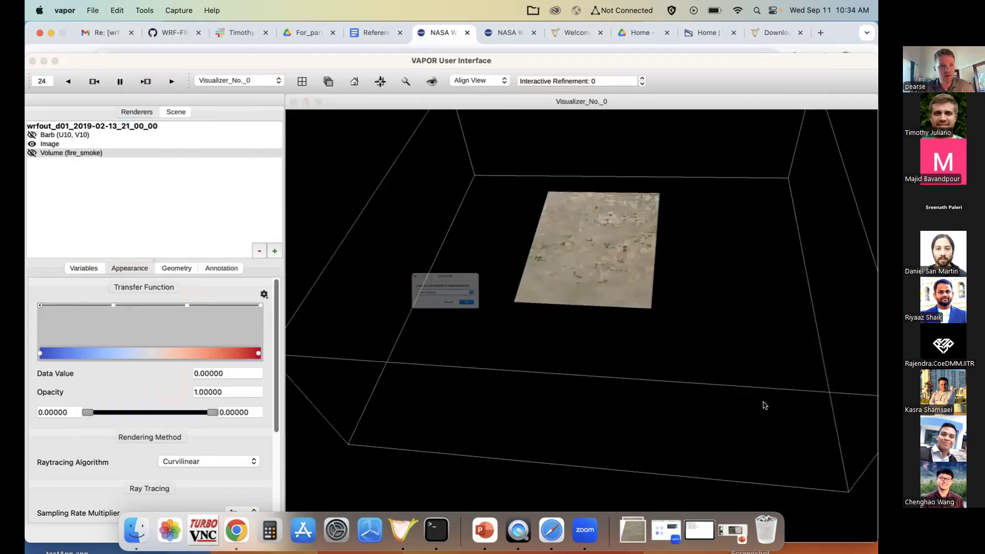
left_click(500, 318)
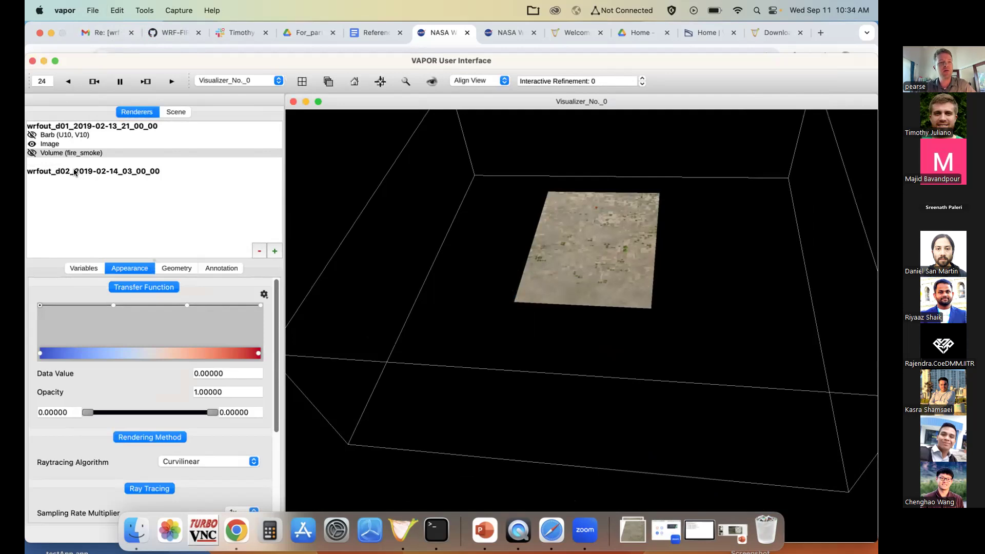
left_click(74, 173)
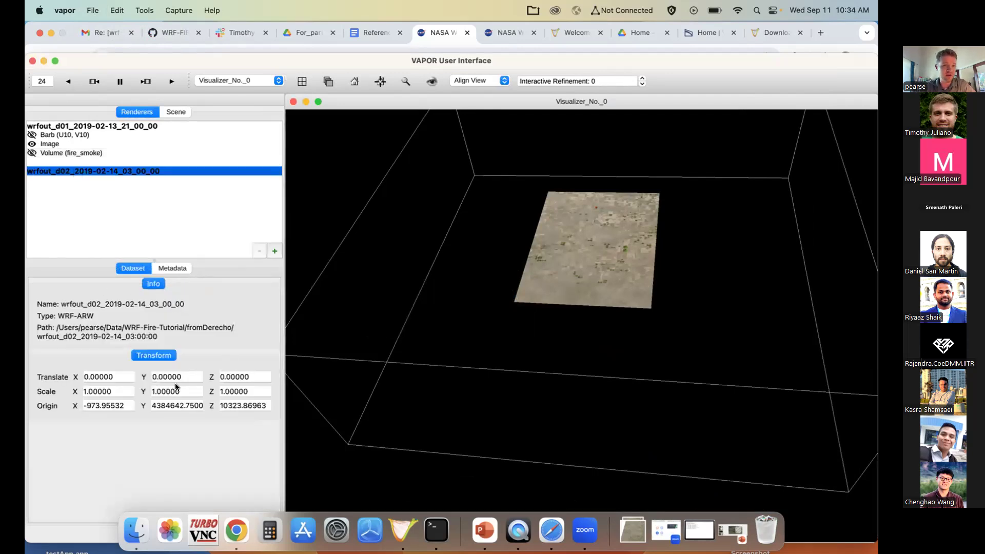
left_click(220, 391)
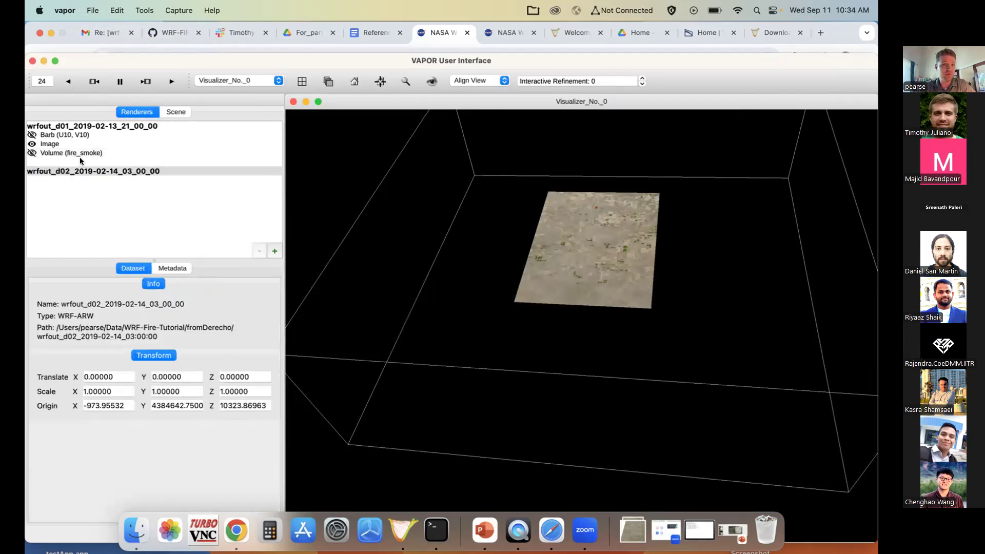
Set the Z scale of the wrfout_d02_2019-02-14_03_00_00 dataset to 2
left_click(95, 128)
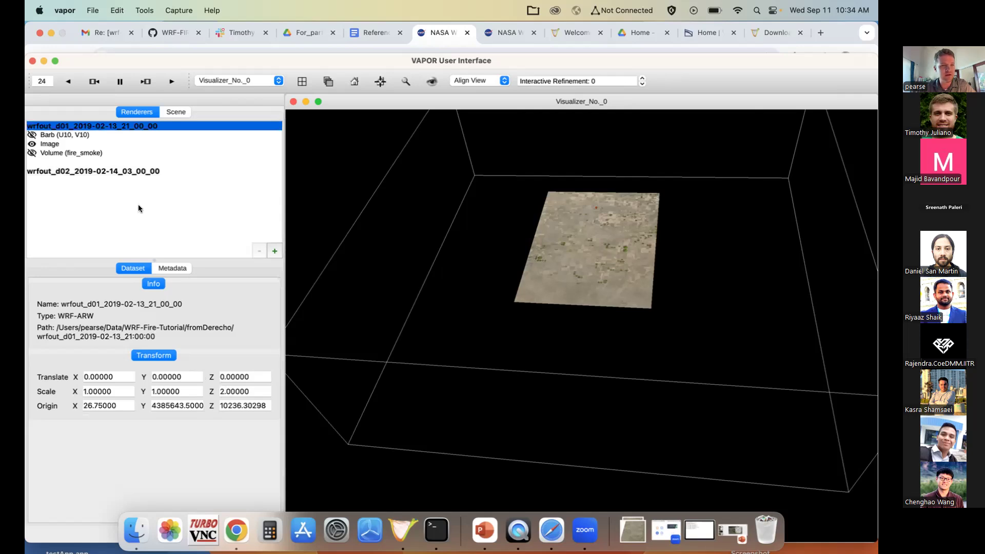
left_click(117, 173)
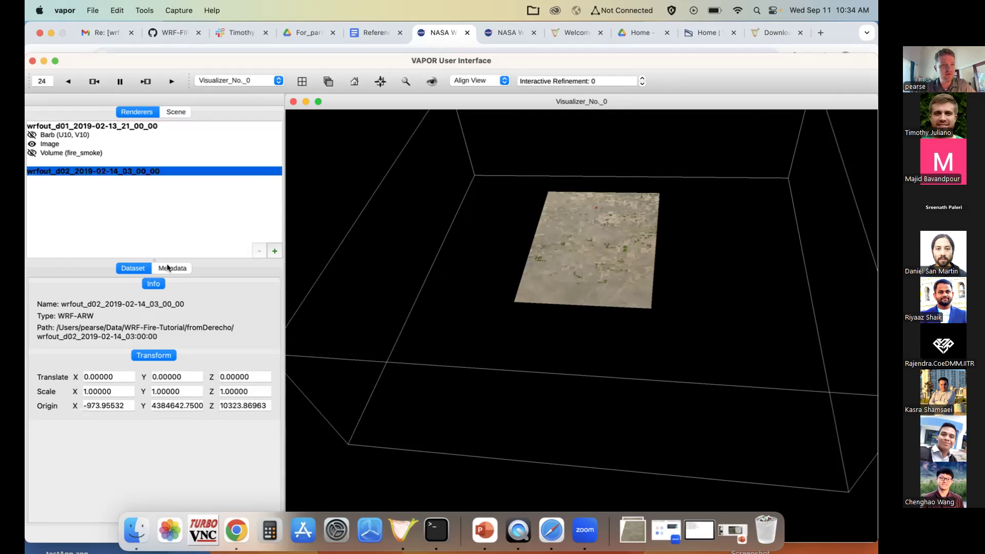
left_click(221, 392)
key("Delete")
type("2")
key("Left")
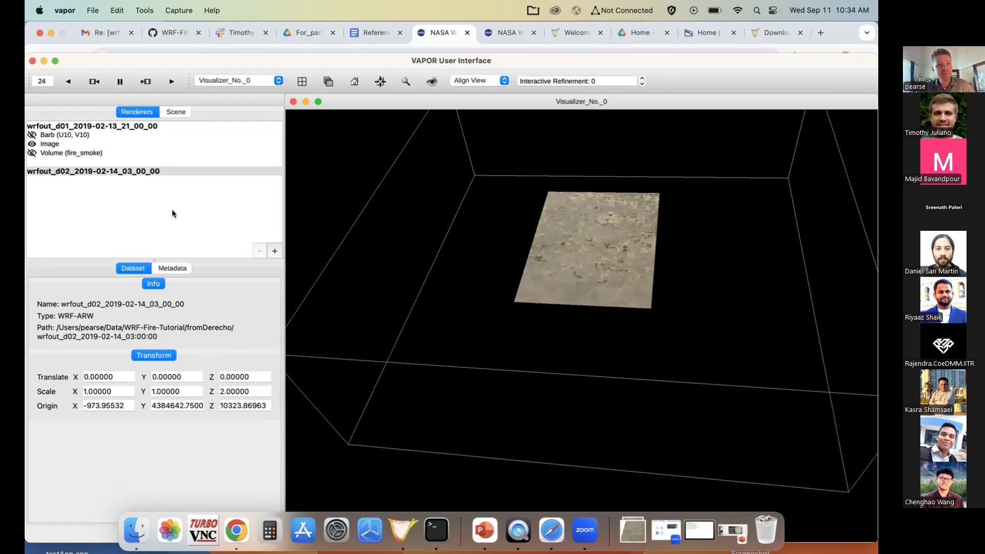
Add a Volume renderer for the wrfout_d02_2019-02-14_03_00_00 dataset and make it visible
left_click(274, 250)
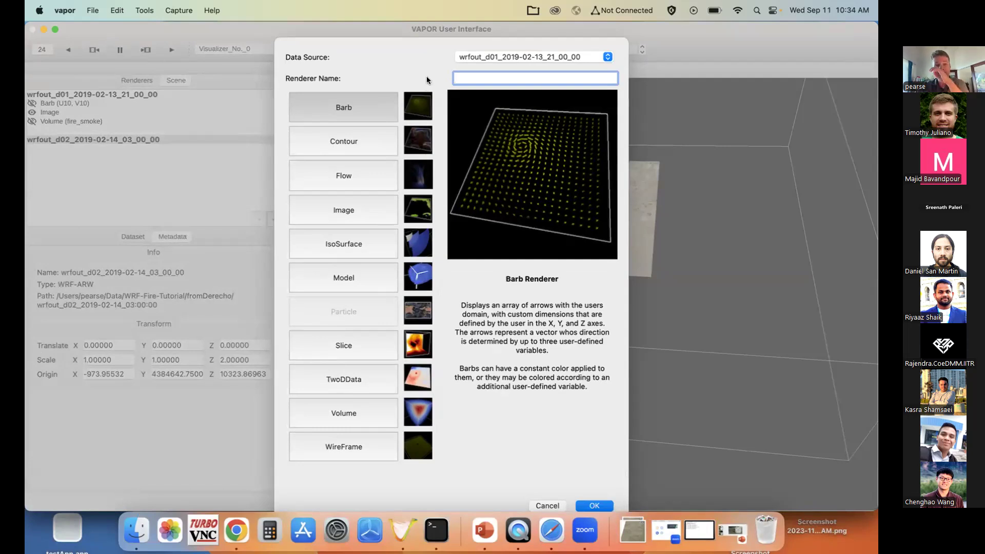
left_click(488, 56)
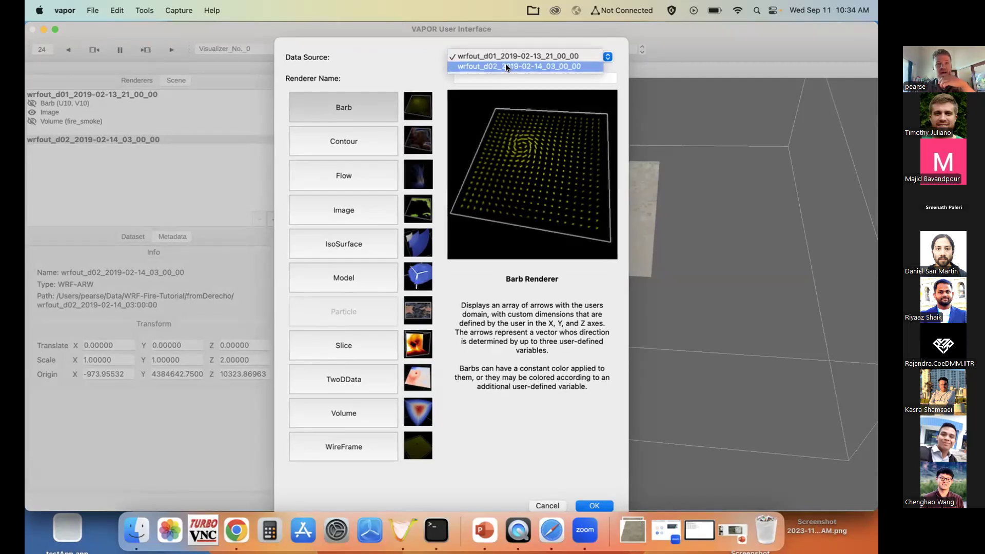
left_click(506, 67)
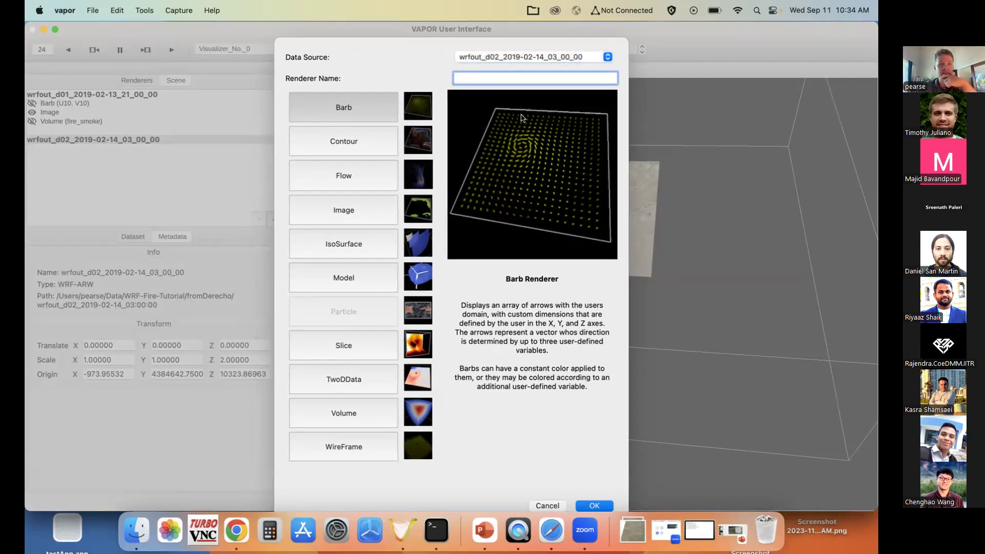
left_click(367, 413)
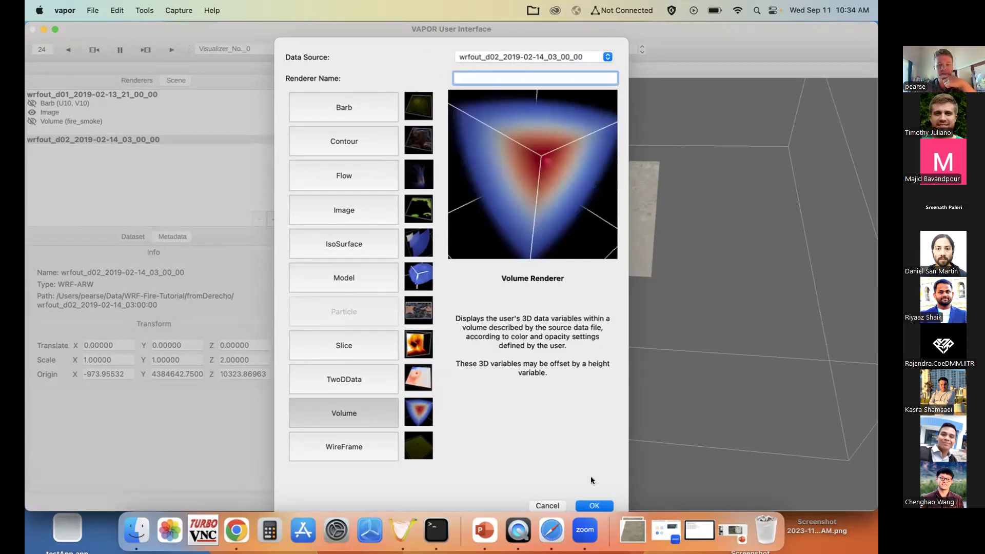
left_click(590, 506)
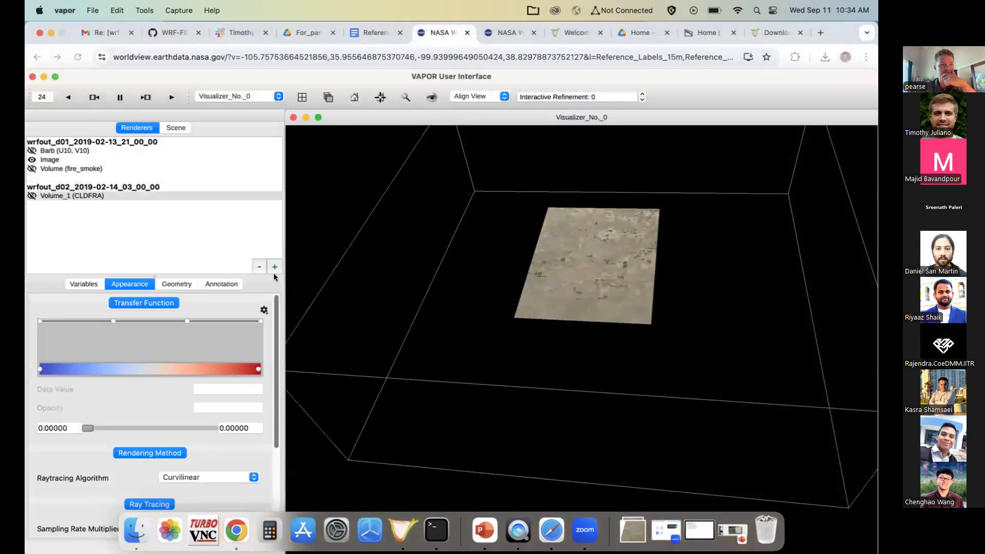
left_click(32, 194)
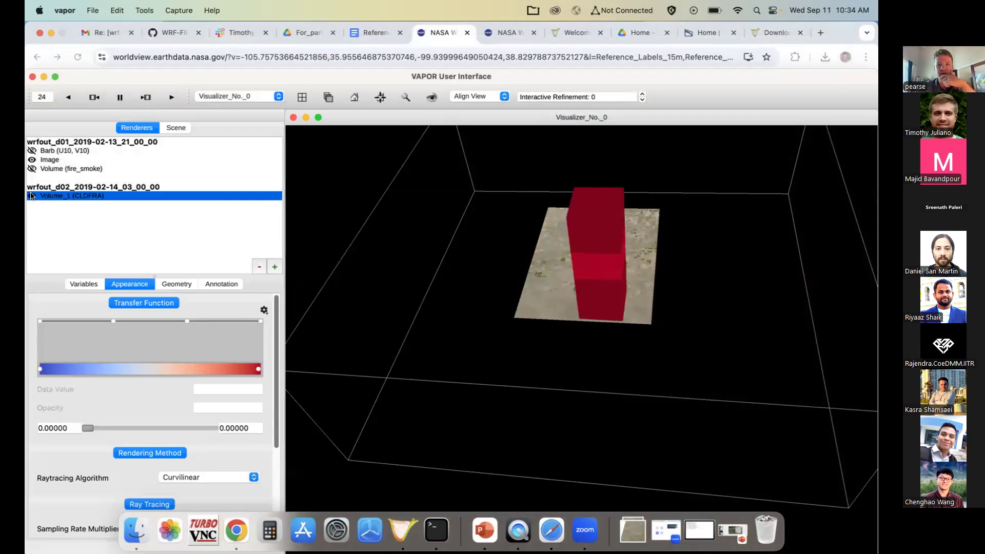
Raise the CLDFRA volume's data range maximum to 0.17587, and switch the volume's variable to fire_smoke
left_click_drag(535, 330, 431, 255)
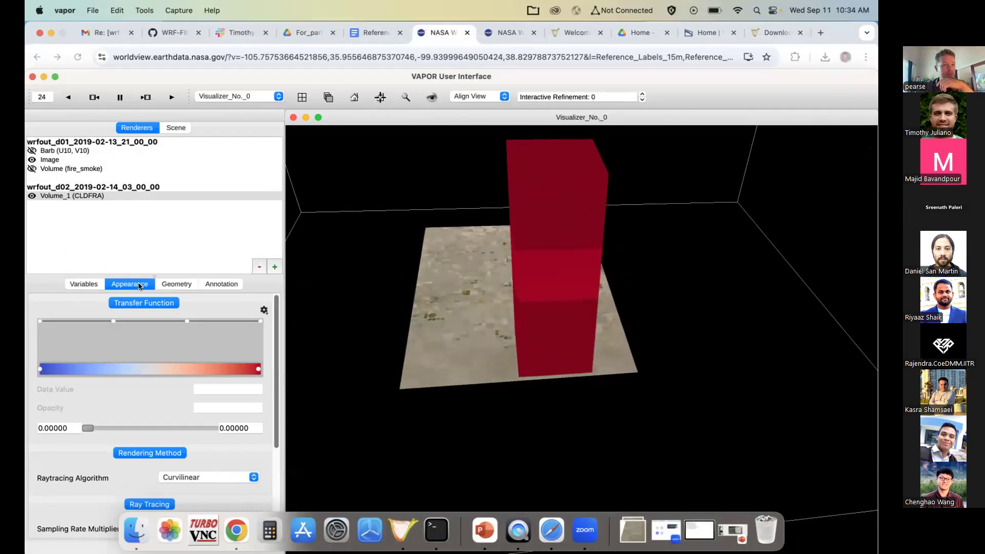
left_click_drag(90, 426, 233, 430)
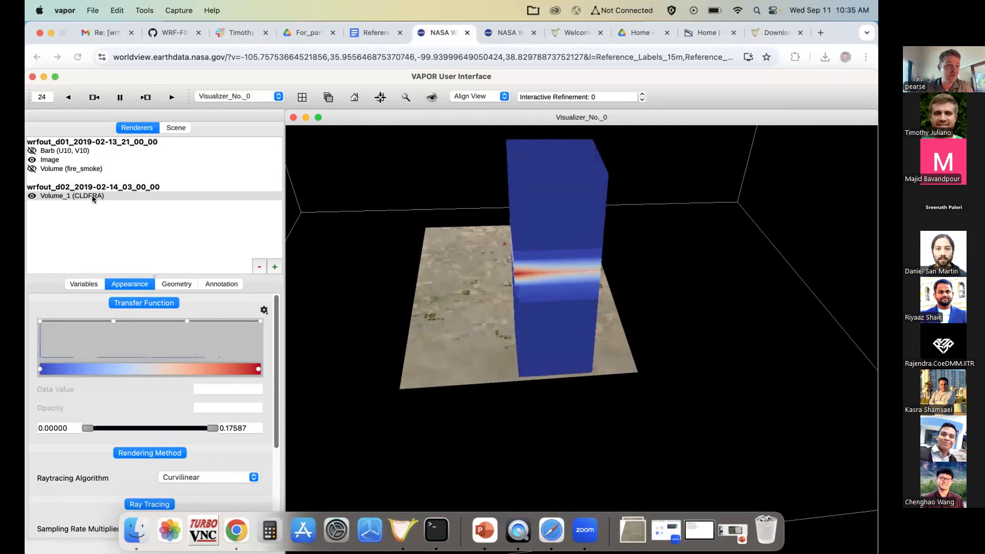
left_click(84, 284)
left_click(202, 326)
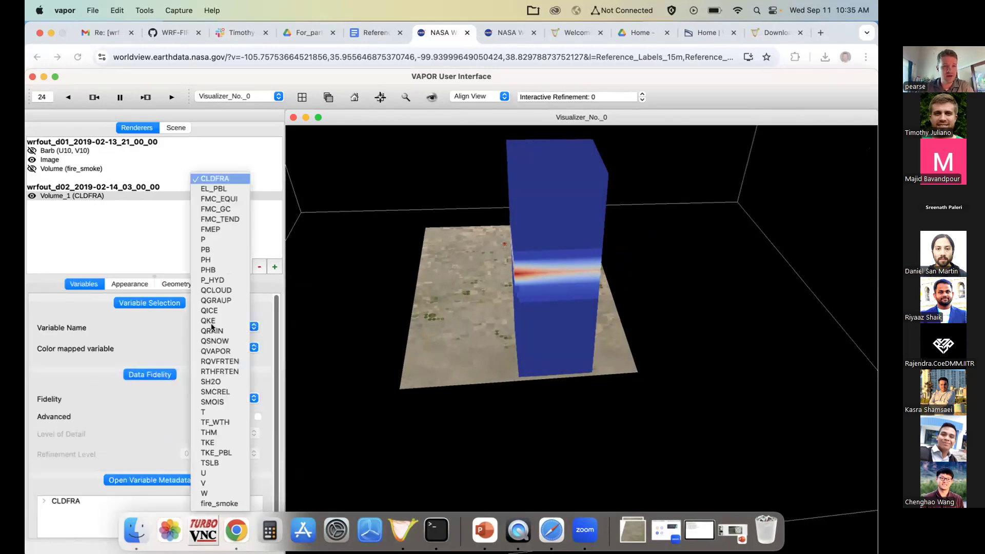
left_click(218, 504)
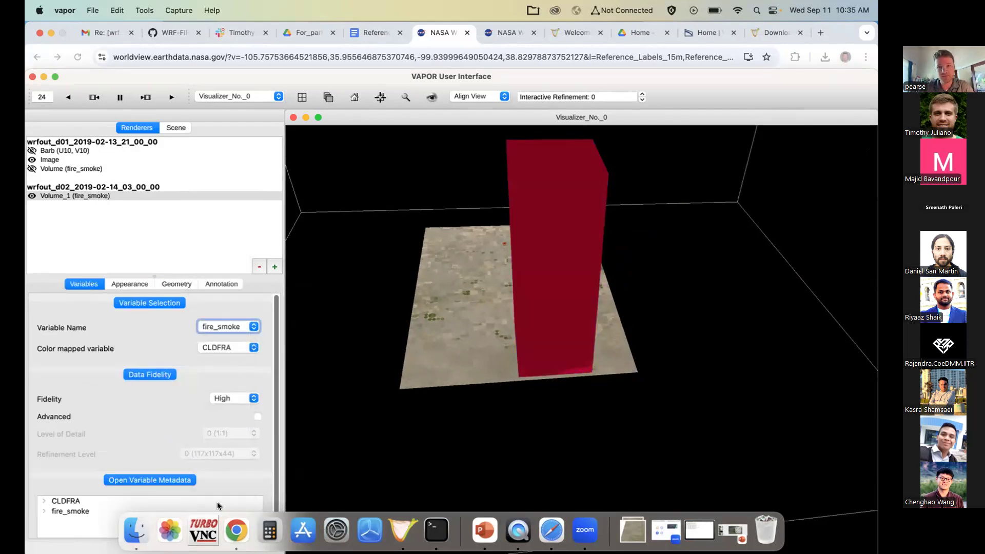
Raise the fire_smoke volume's data range maximum to 0.00492 and lower the opacity at its minimum value to 0
left_click_drag(477, 313, 624, 336)
left_click(130, 282)
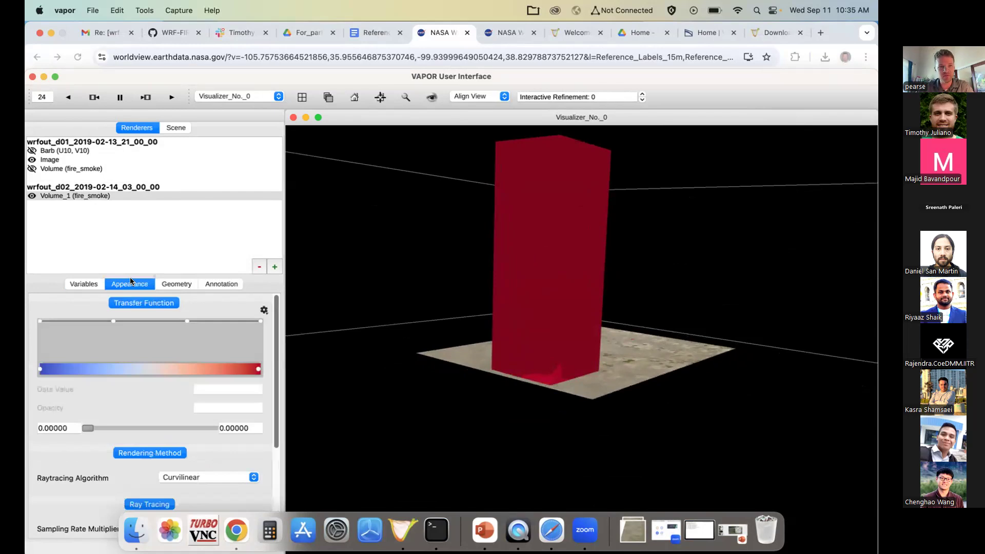
left_click_drag(87, 428, 144, 428)
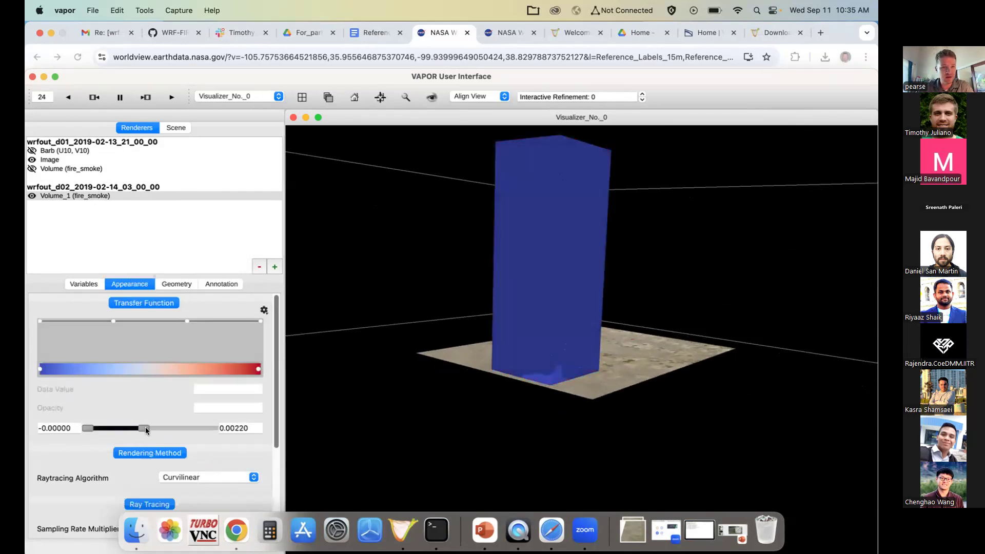
left_click_drag(410, 323, 409, 330)
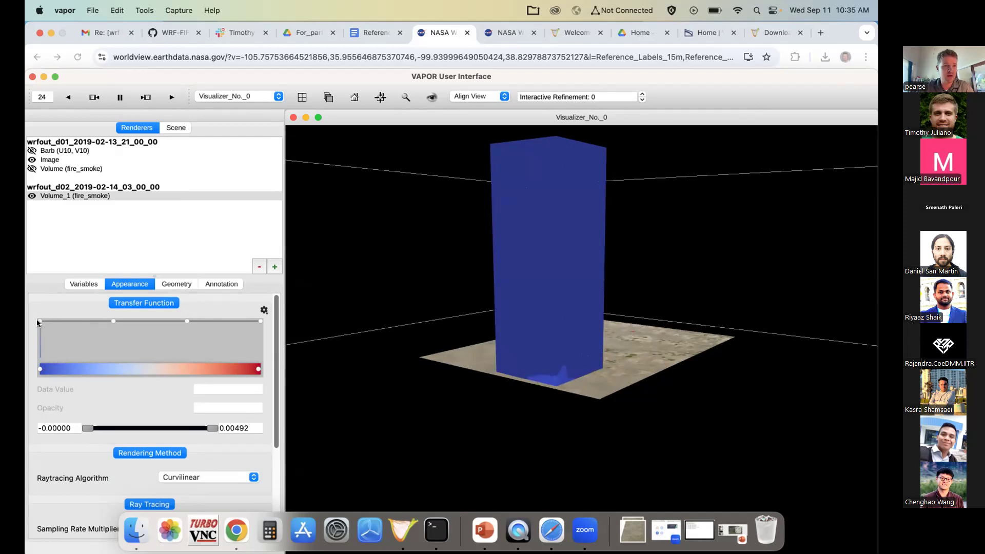
left_click_drag(38, 319, 26, 367)
Frame the smoke plume closely, go to time step 0 and play the animation forward
left_click_drag(502, 448, 659, 251)
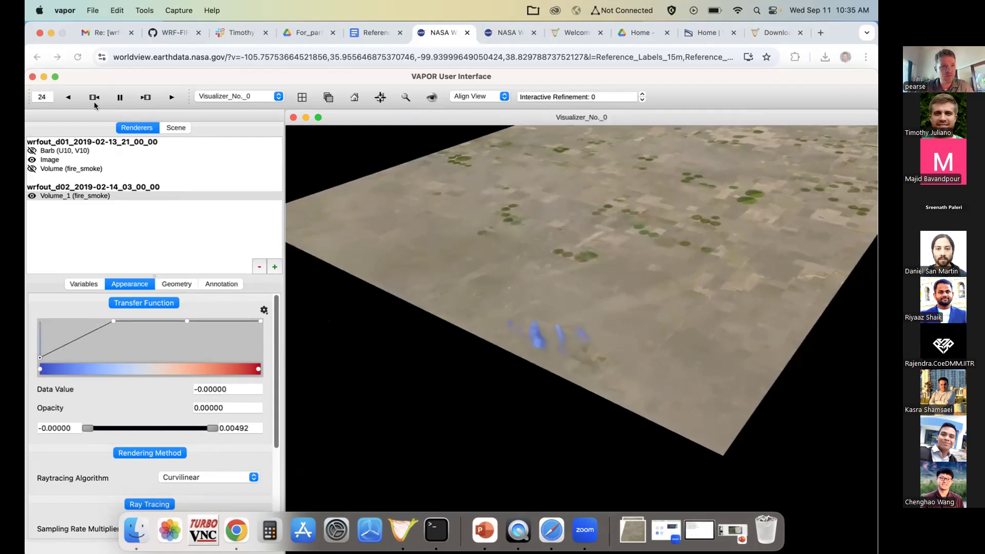
left_click(48, 97)
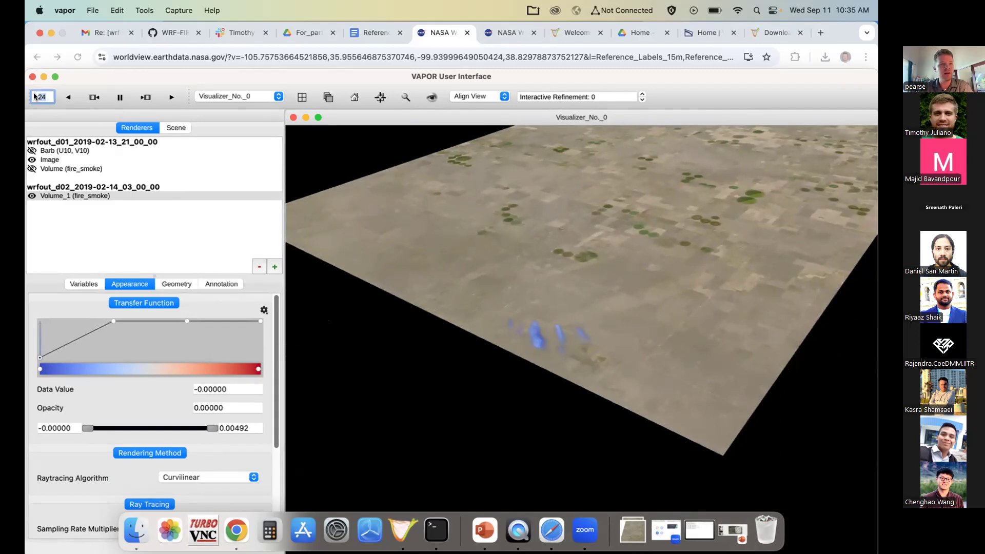
type("0")
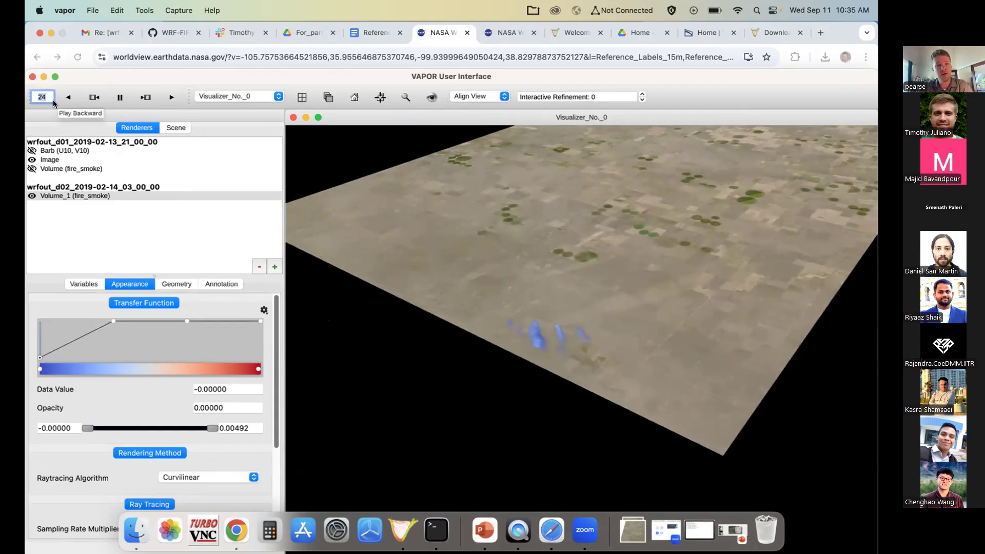
key("Return")
left_click(173, 96)
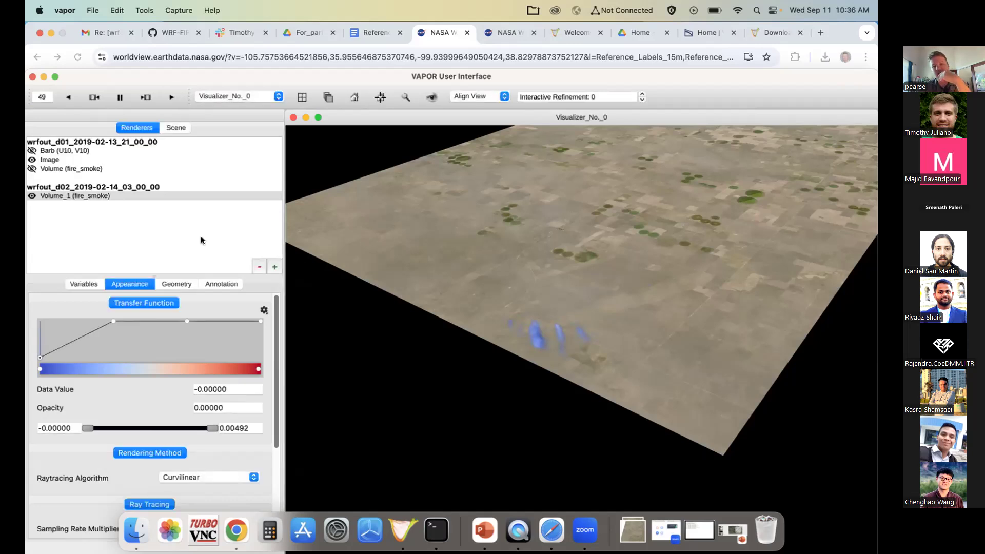
Enlarge the main window and start a PNG image sequence capture, dismissing the citation notice
double_click(195, 76)
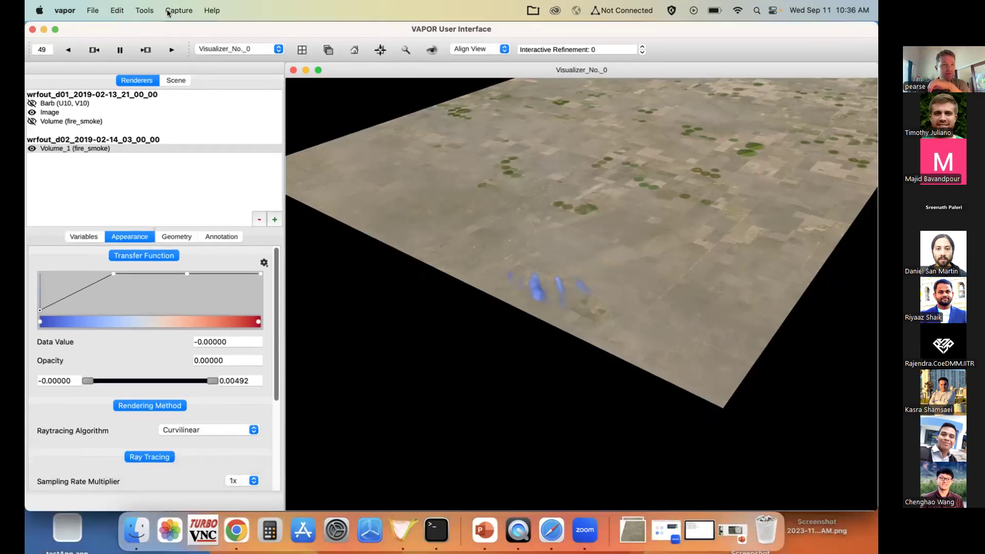
left_click(93, 11)
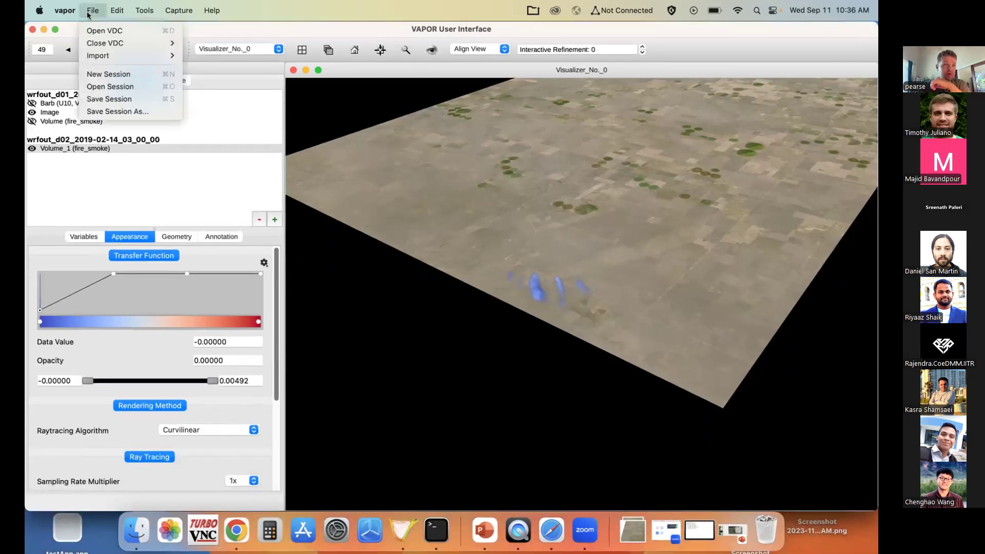
mouse_move(105, 11)
mouse_move(144, 11)
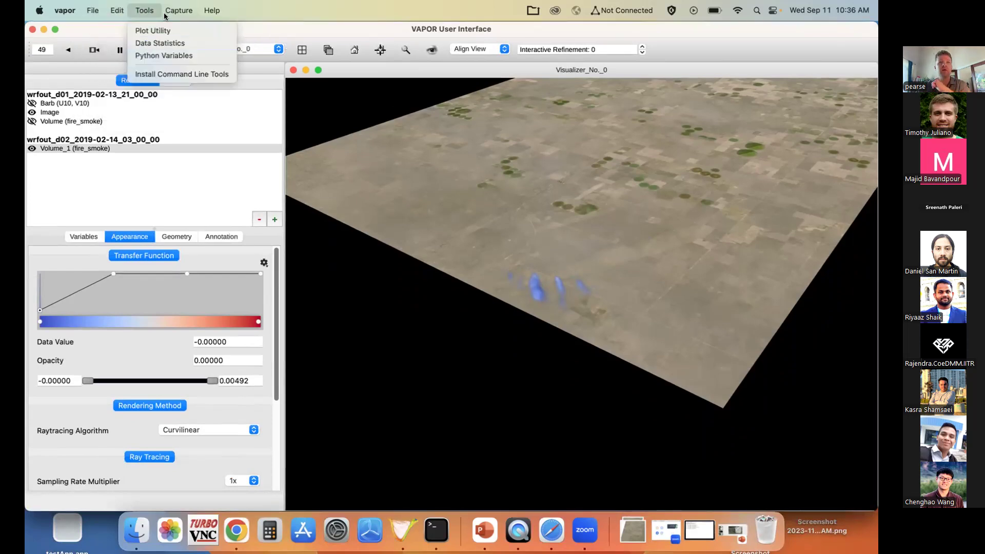
mouse_move(184, 11)
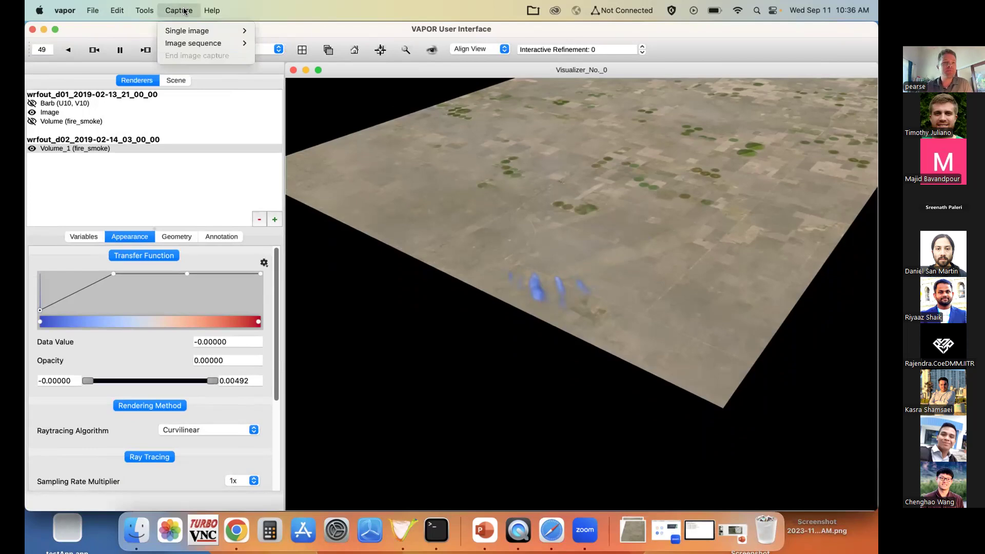
mouse_move(203, 30)
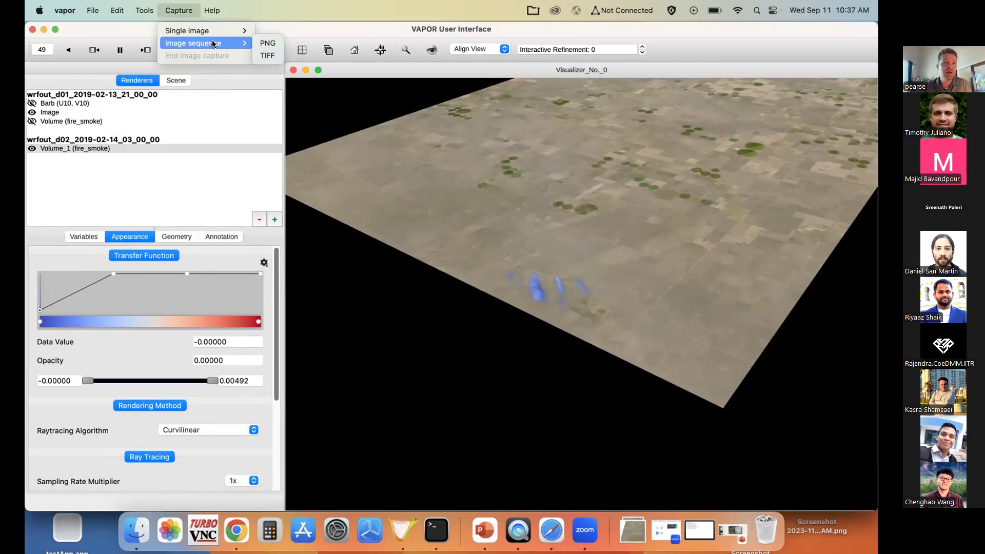
left_click(267, 43)
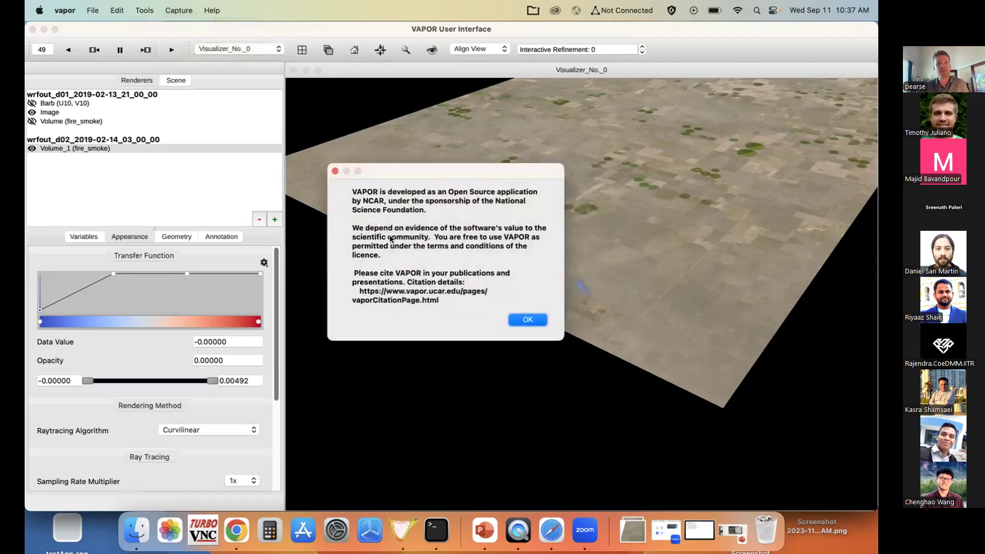
left_click(511, 319)
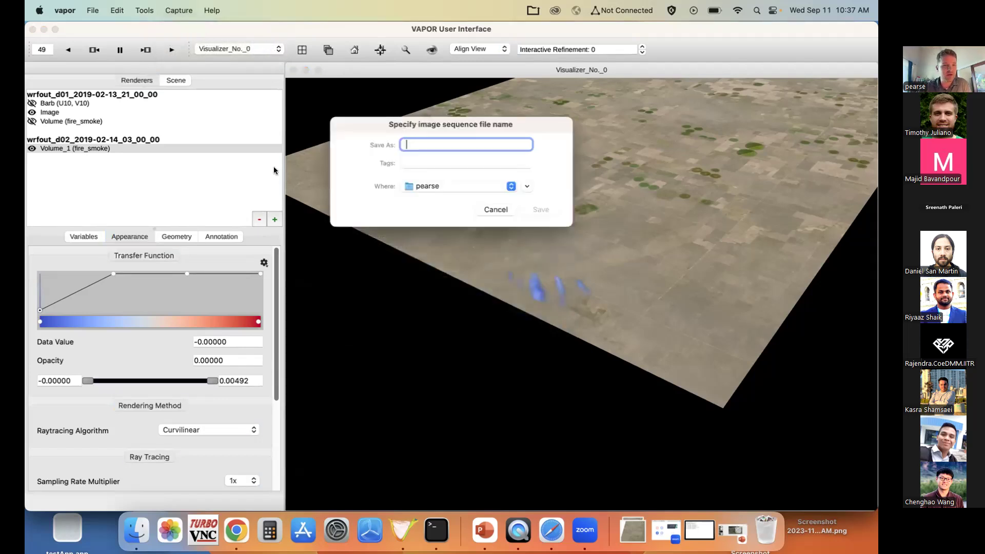
Save the image sequence as demo in the captures folder of WRF-Fire-Tutorial and play the animation backward to record frames
left_click(478, 188)
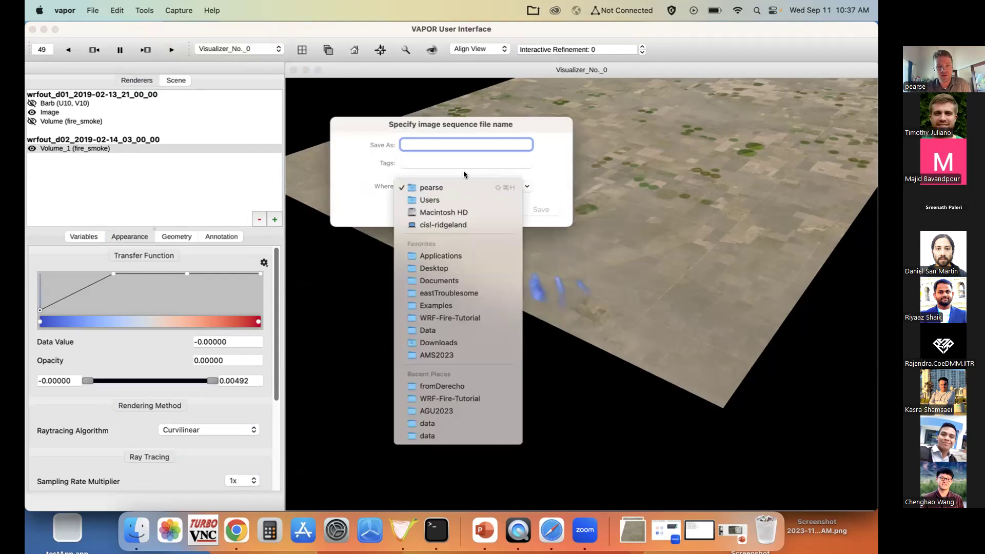
left_click(460, 317)
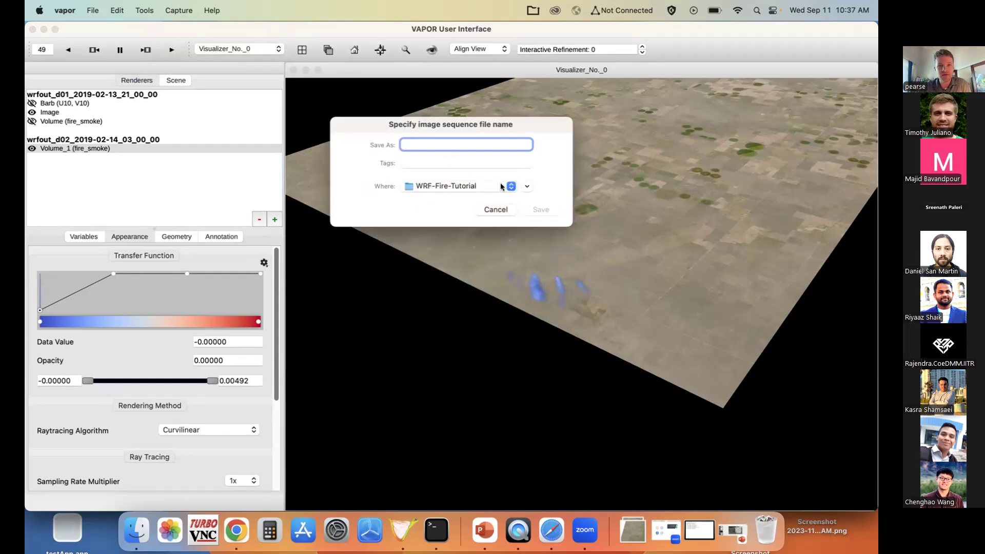
left_click(527, 186)
left_click(392, 226)
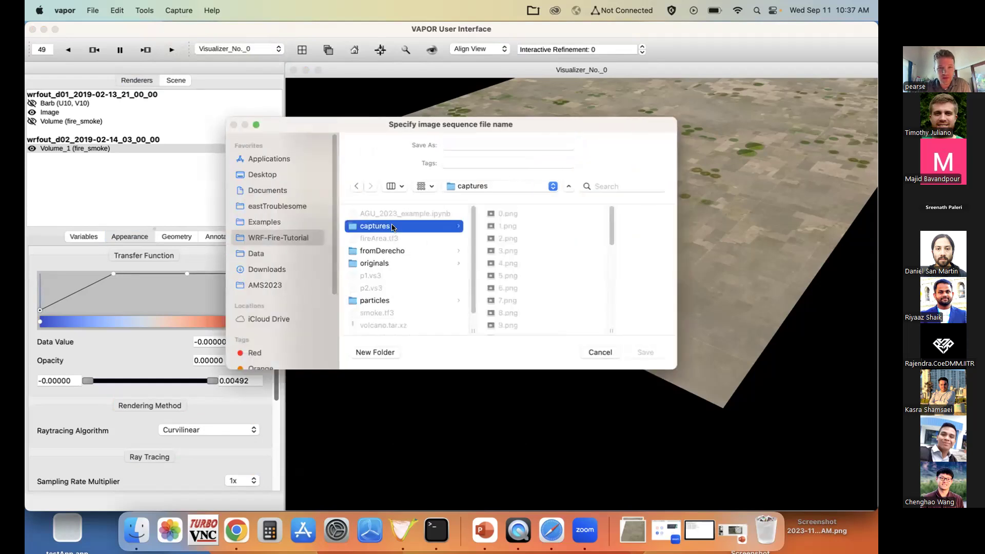
left_click(487, 145)
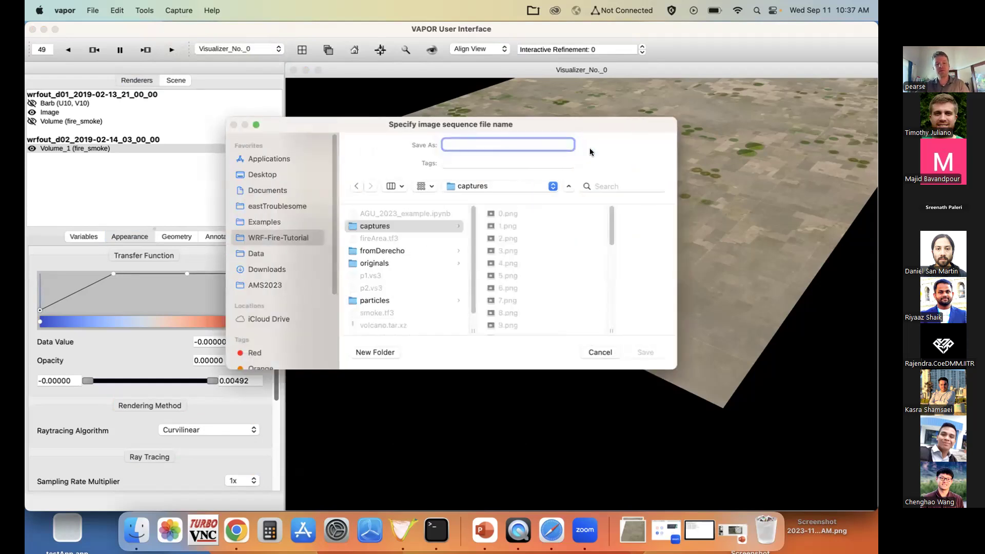
type("demo")
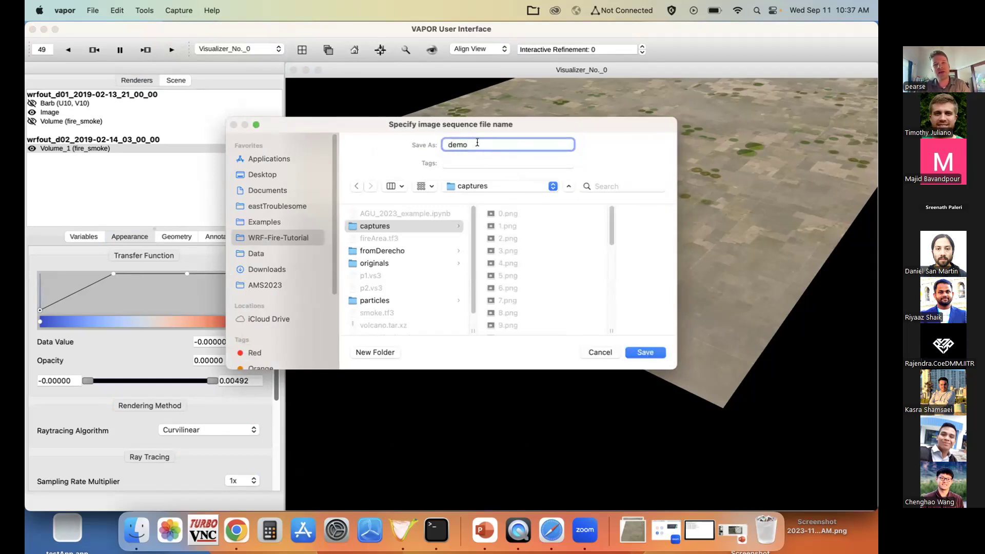
double_click(457, 144)
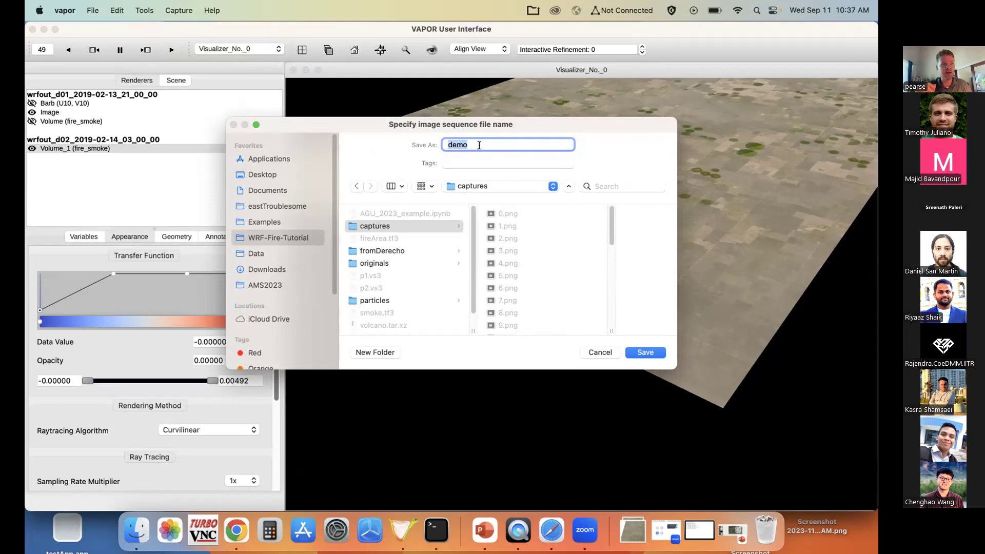
left_click(645, 353)
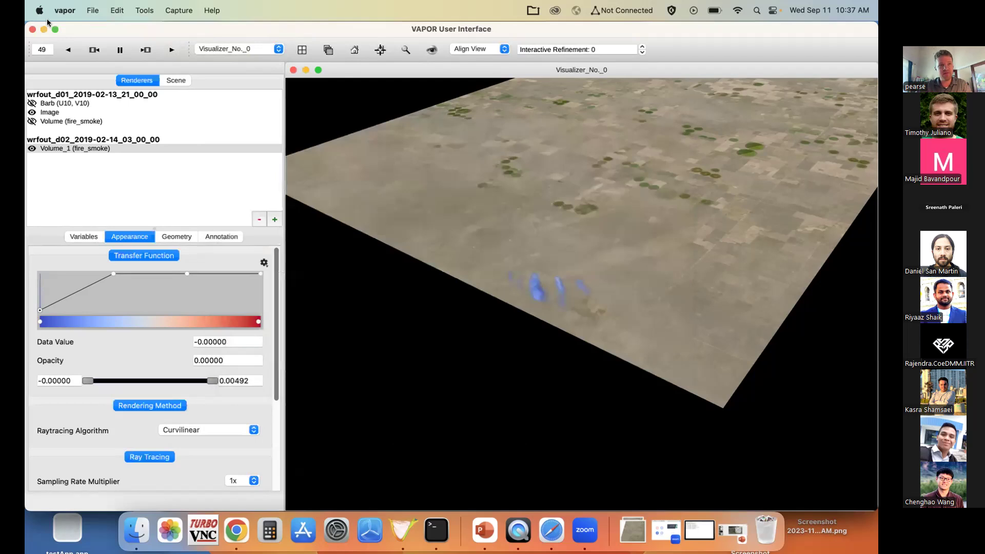
left_click(68, 49)
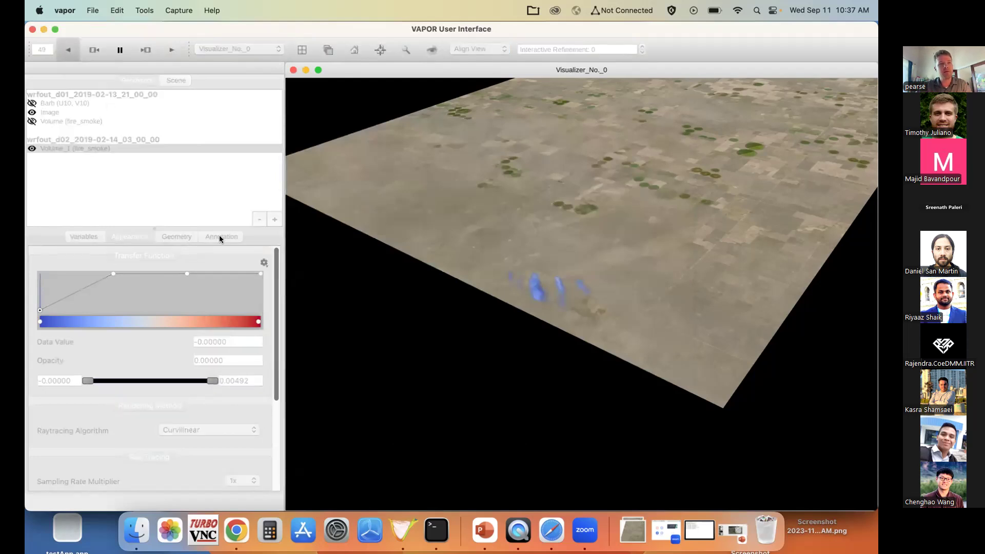
Switch to Finder and find the recorded demo PNG frames in the captures folder of WRF-Fire-Tutorial
left_click(138, 532)
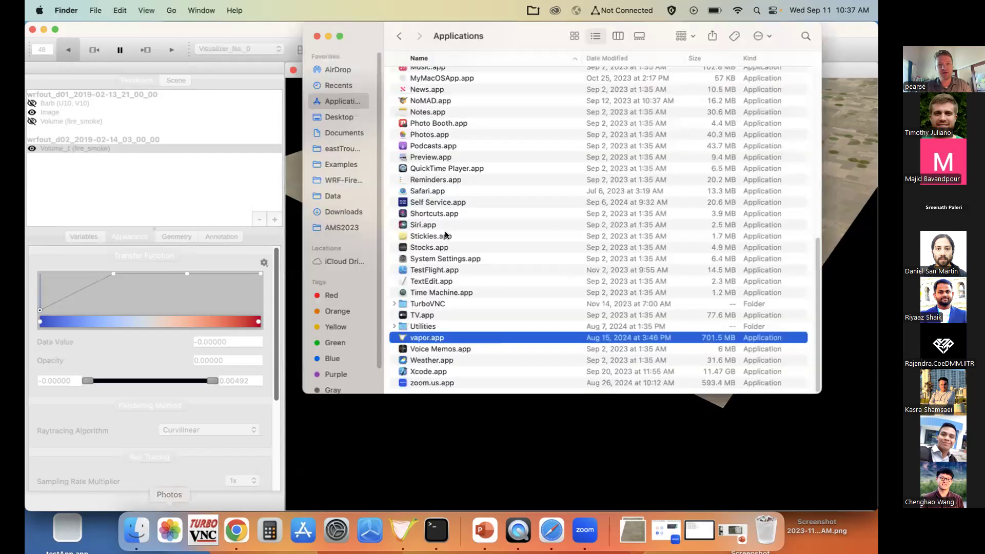
left_click(347, 181)
double_click(445, 86)
scroll(465, 203, "down", 4)
scroll(466, 203, "down", 6)
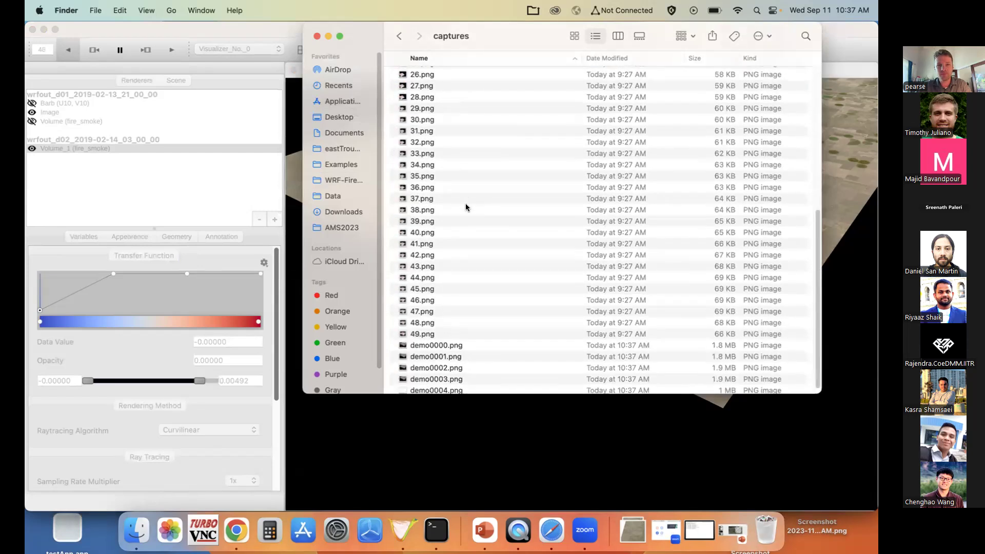
left_click(456, 337)
scroll(462, 329, "down", 1)
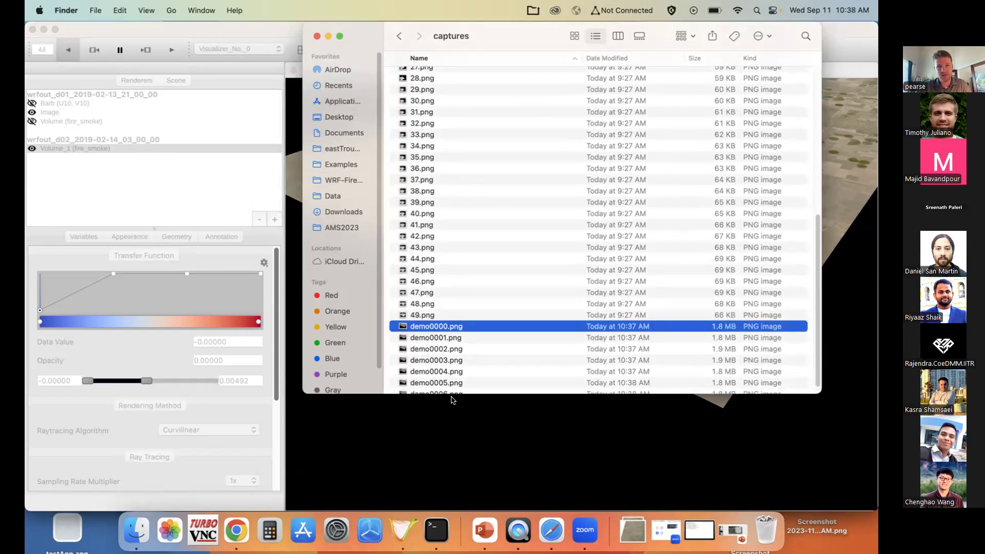
left_click_drag(453, 393, 453, 440)
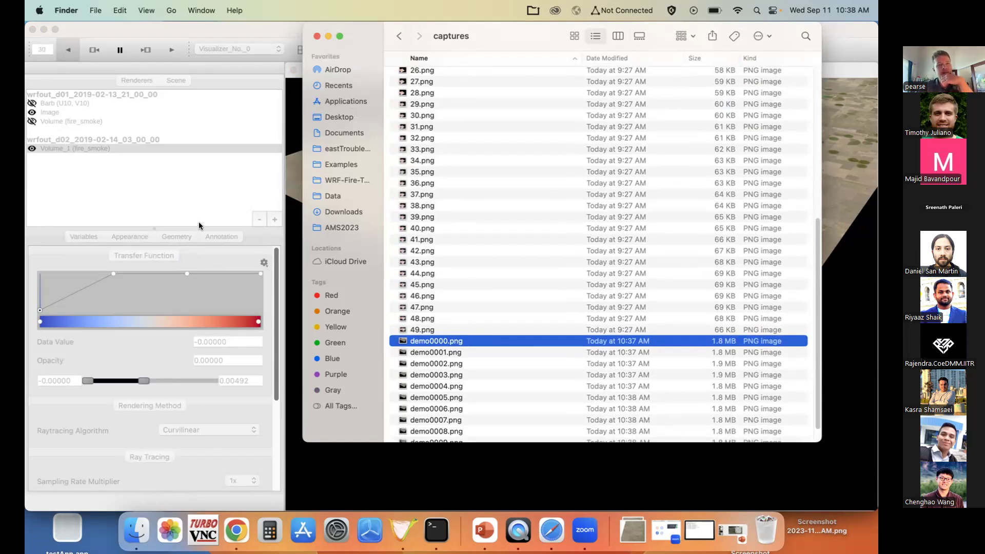
Return to VAPOR and stop the backward animation playback
left_click(128, 32)
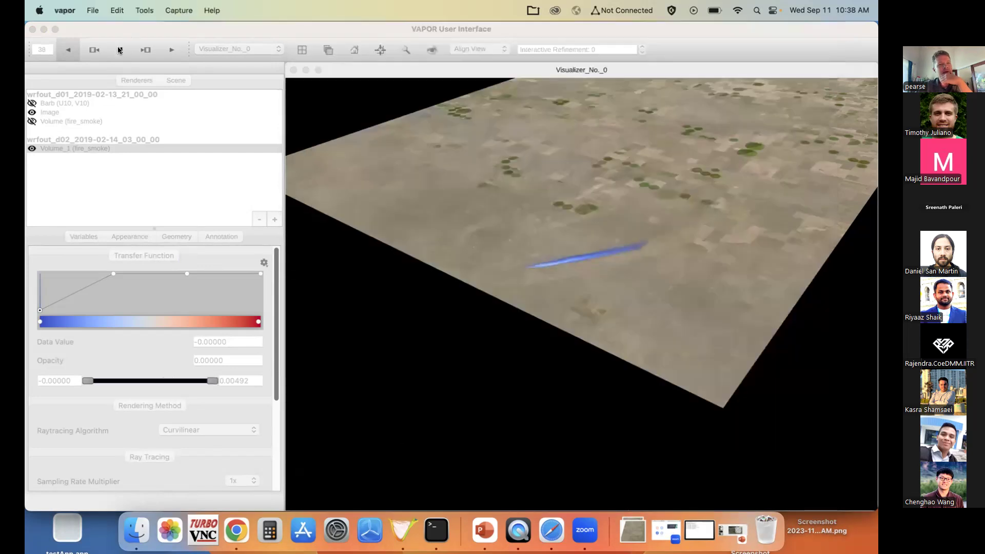
left_click(120, 51)
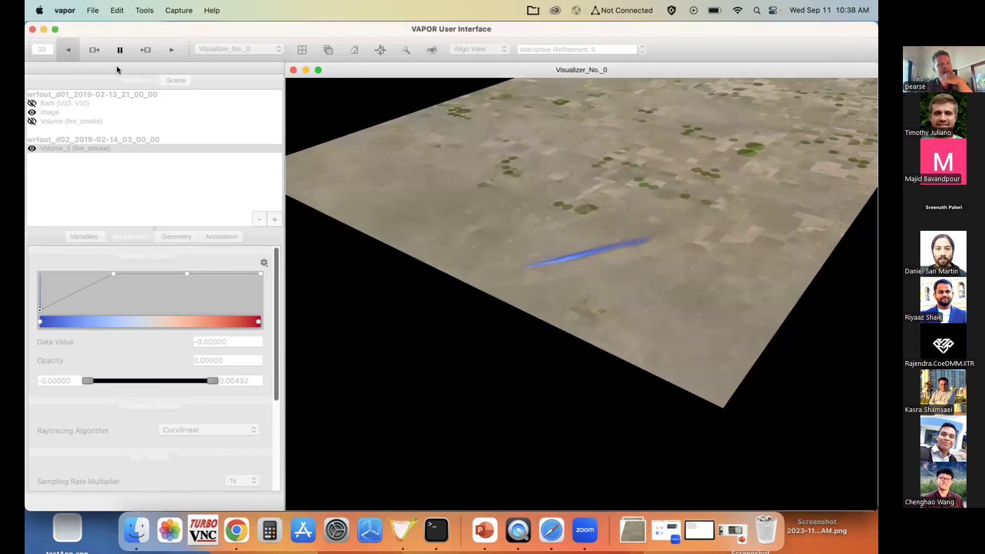
left_click(119, 52)
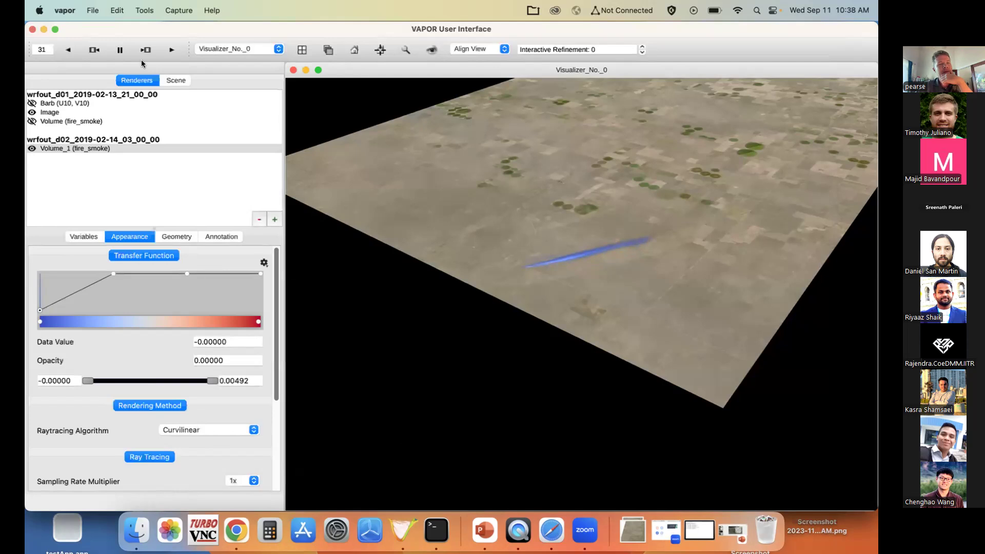
In Finder's captures folder, select demo0000.png through demo0017.png and open them together in Preview
left_click(135, 531)
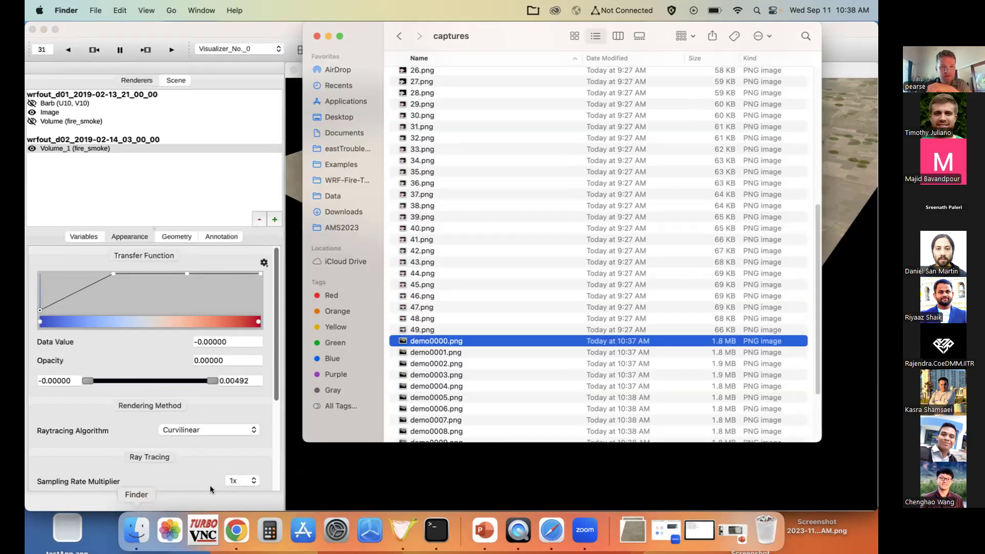
scroll(455, 383, "down", 3)
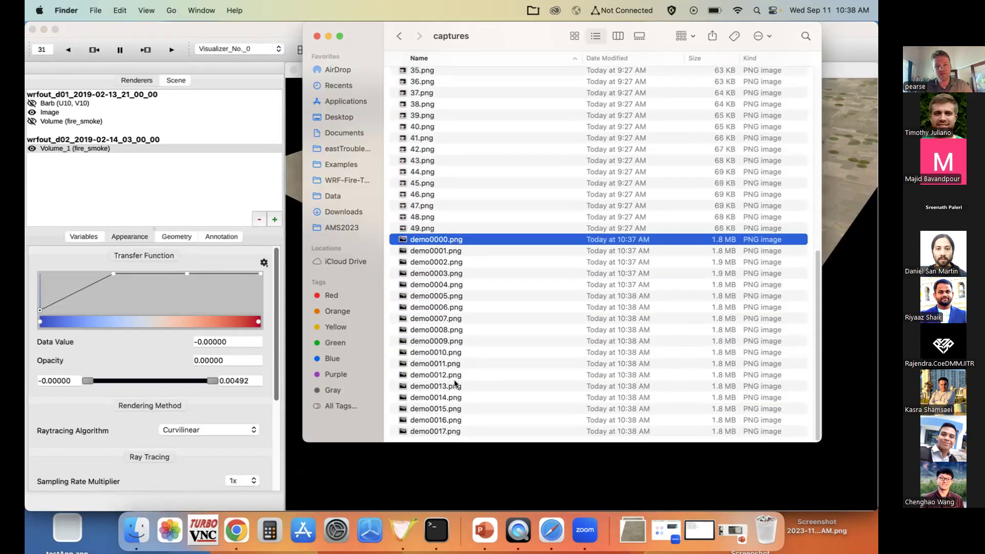
left_click(457, 429, "shift")
right_click(451, 239)
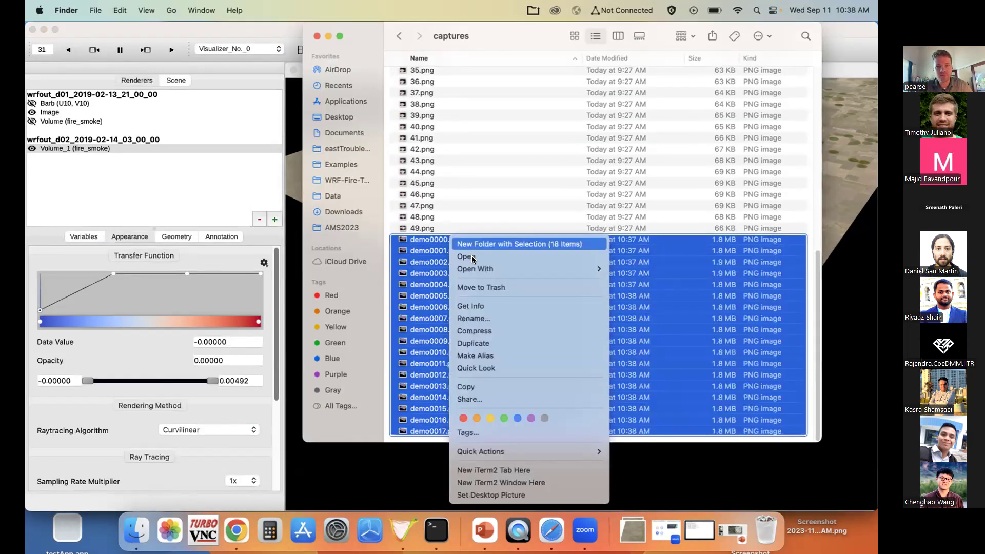
left_click(463, 257)
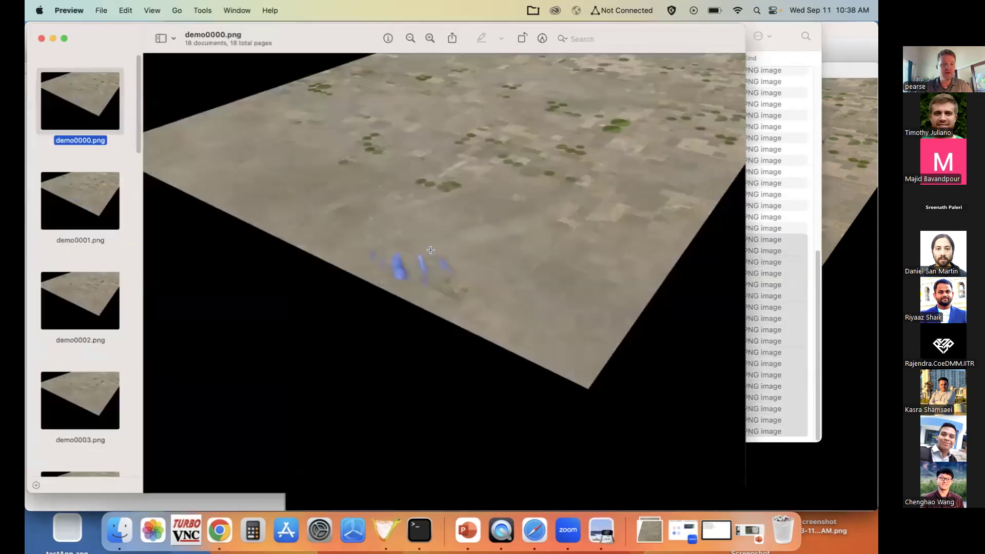
Step forward and back through the captured demo frames to review the smoke animation, and close the Preview window
key("Down")
key("Down")
key("Down")
key("Down")
key("Down")
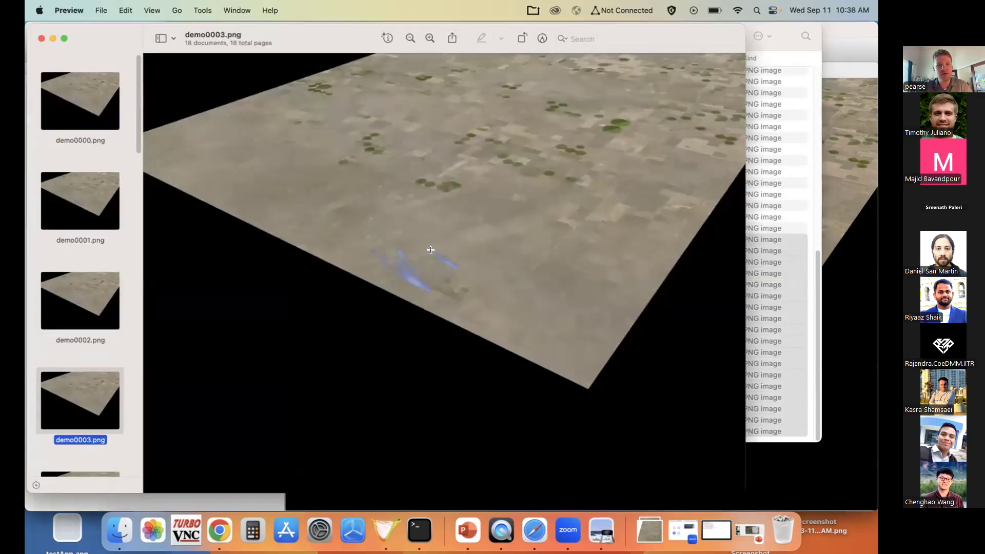
key("Down")
key("Down")
key("Down")
key("Down")
key("Down")
key("Down")
key("Down")
key("Down")
key("Down")
key("Down")
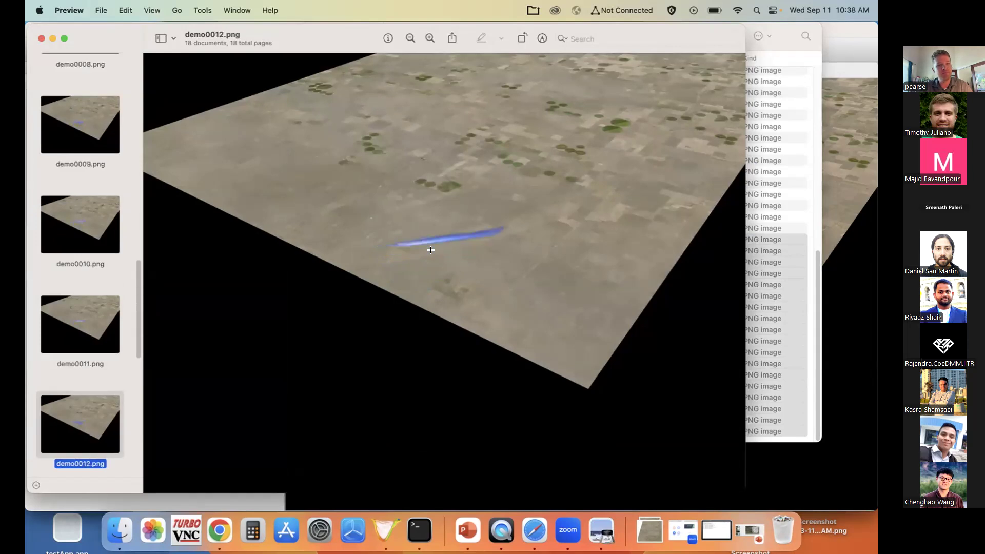
key("Down")
key("Down")
key("Up")
key("Up")
key("Up")
key("Up")
key("Up")
key("Up")
key("Up")
key("Up")
key("Up")
key("Up")
key("Up")
key("Up")
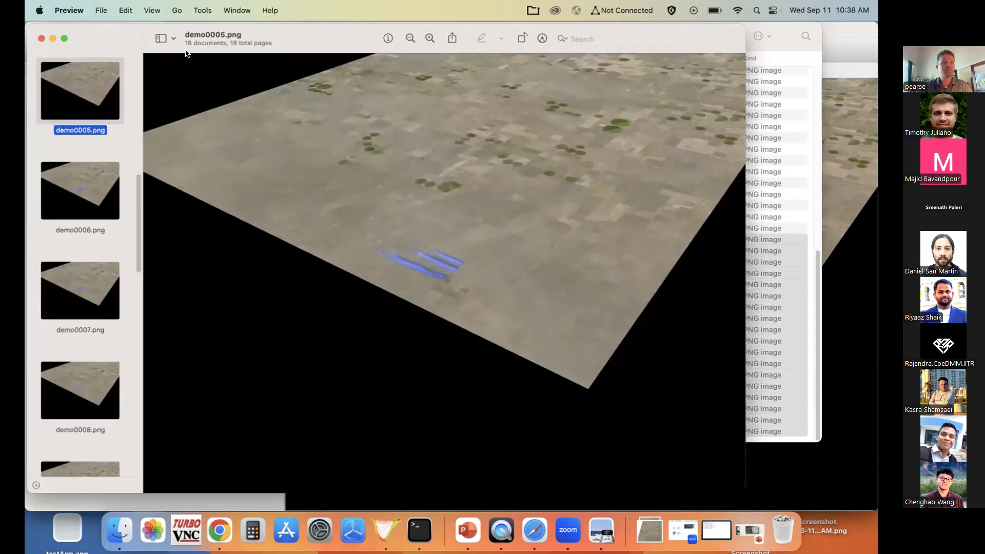
left_click(41, 38)
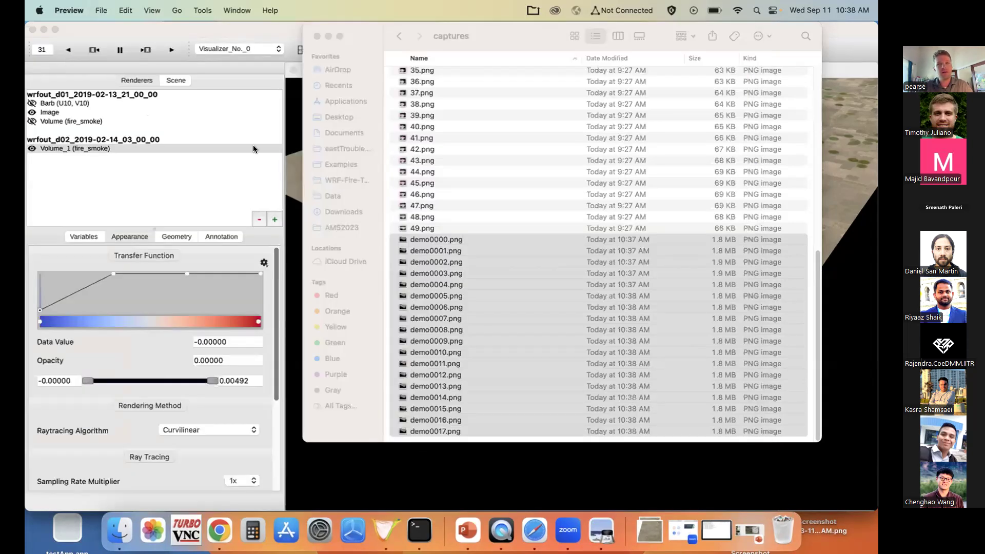
Return to VAPOR and hide the Volume_1 (fire_smoke) renderer of the wrfout_d02 dataset
left_click(214, 177)
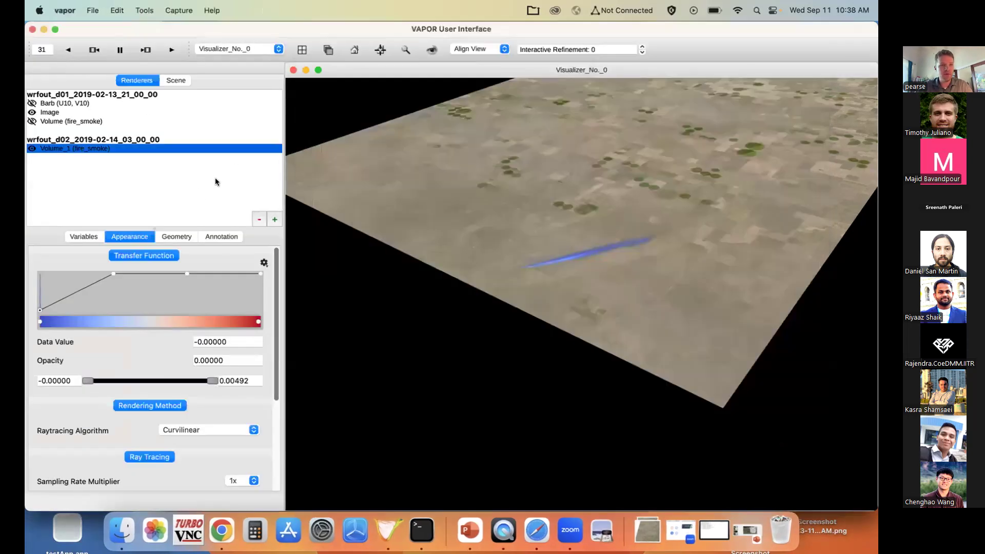
left_click(408, 168)
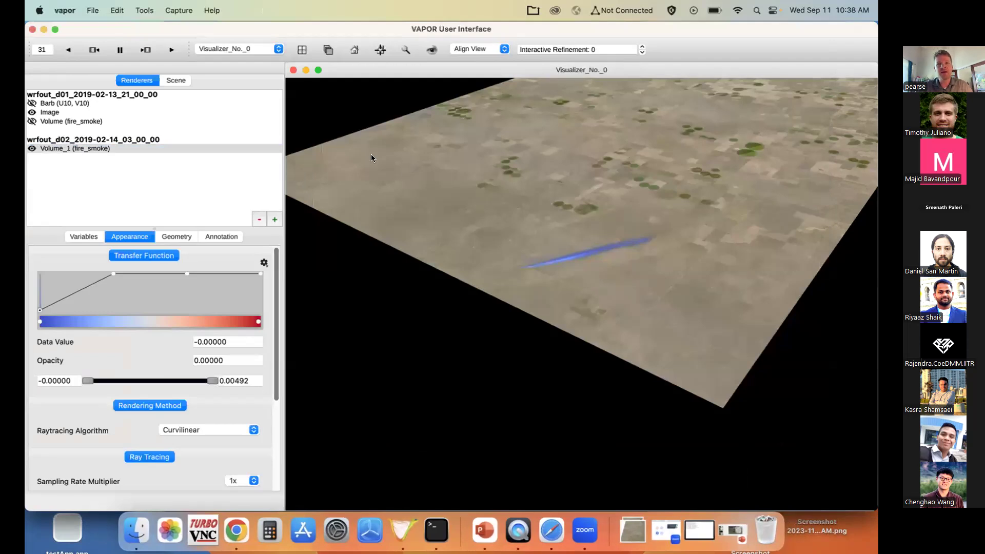
left_click_drag(330, 157, 323, 181)
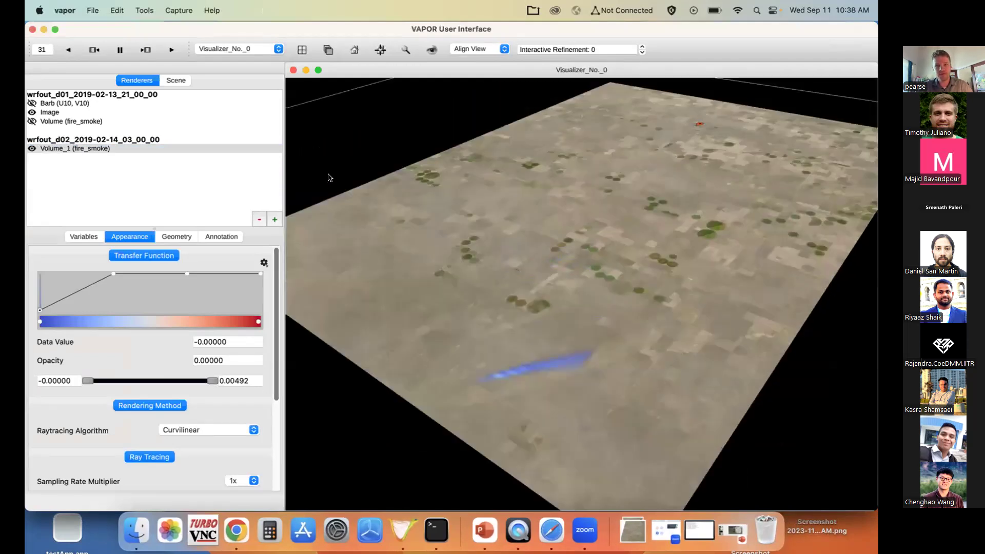
left_click_drag(330, 177, 432, 215)
scroll(432, 215, "down", 3)
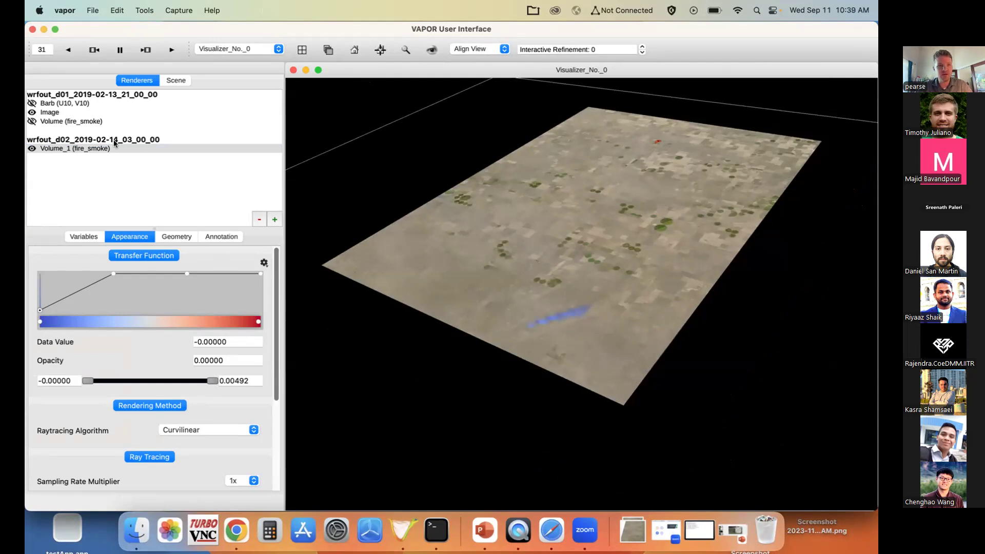
left_click(34, 148)
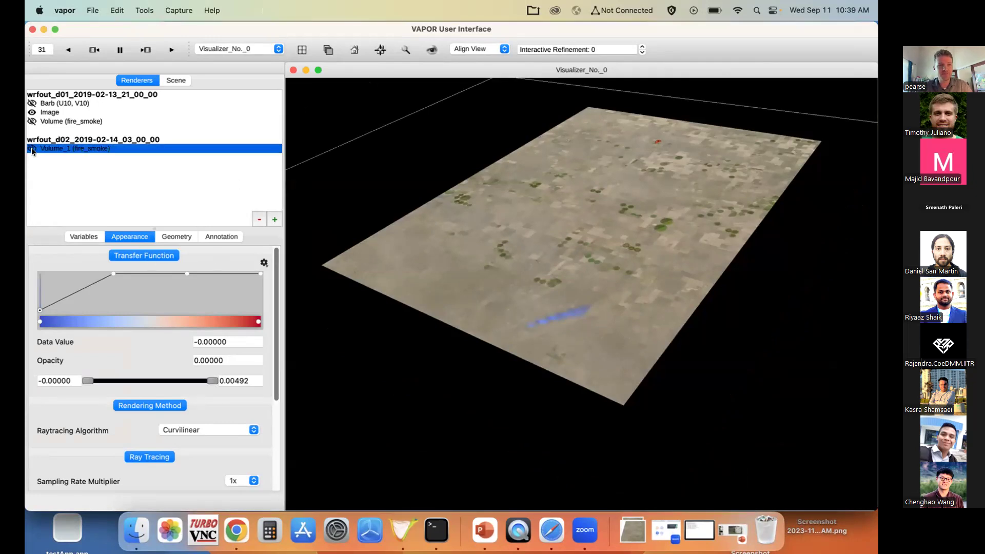
left_click(509, 196)
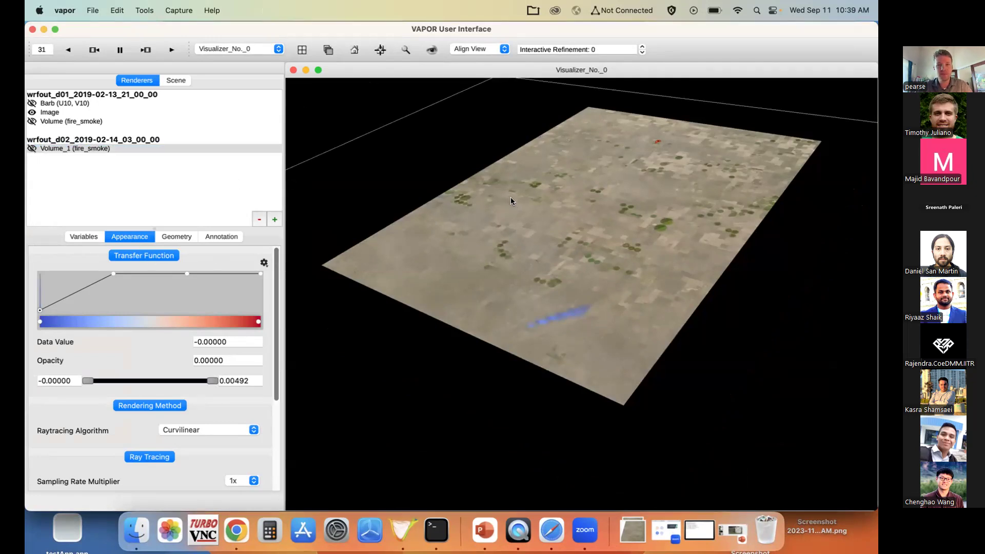
Show the Barb (U10, V10) renderer of the wrfout_d01 dataset across the whole outer domain
left_click(32, 103)
left_click(390, 174)
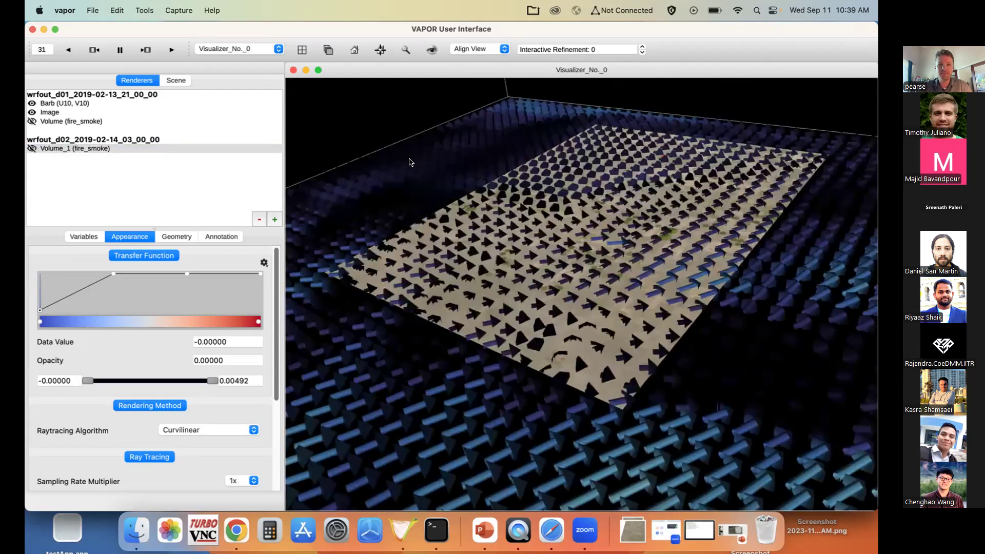
scroll(528, 253, "down", 5)
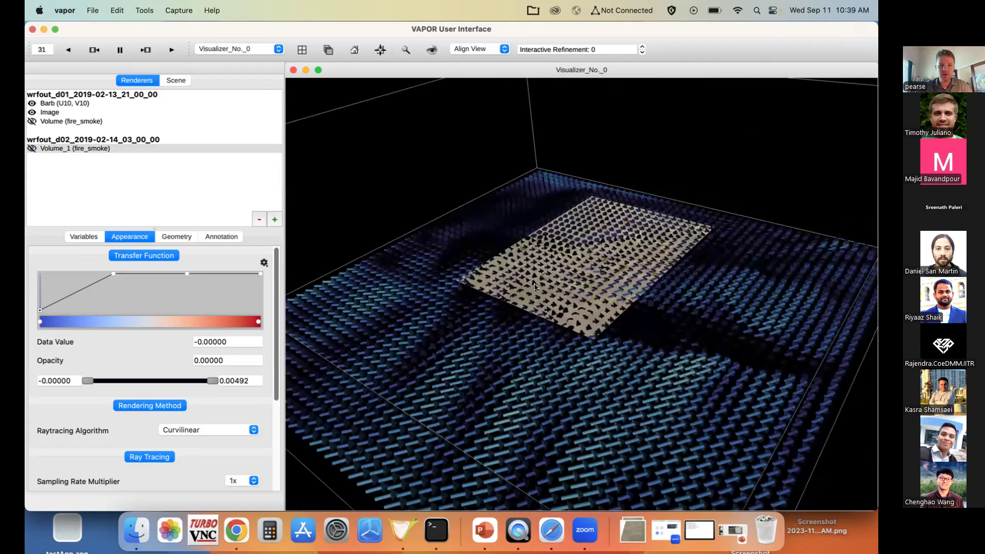
scroll(533, 286, "down", 3)
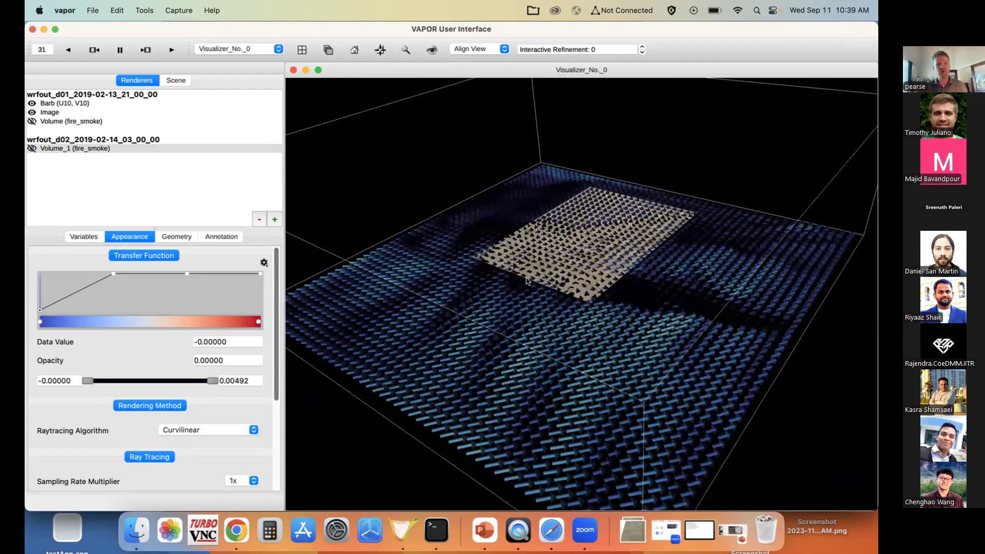
left_click(198, 199)
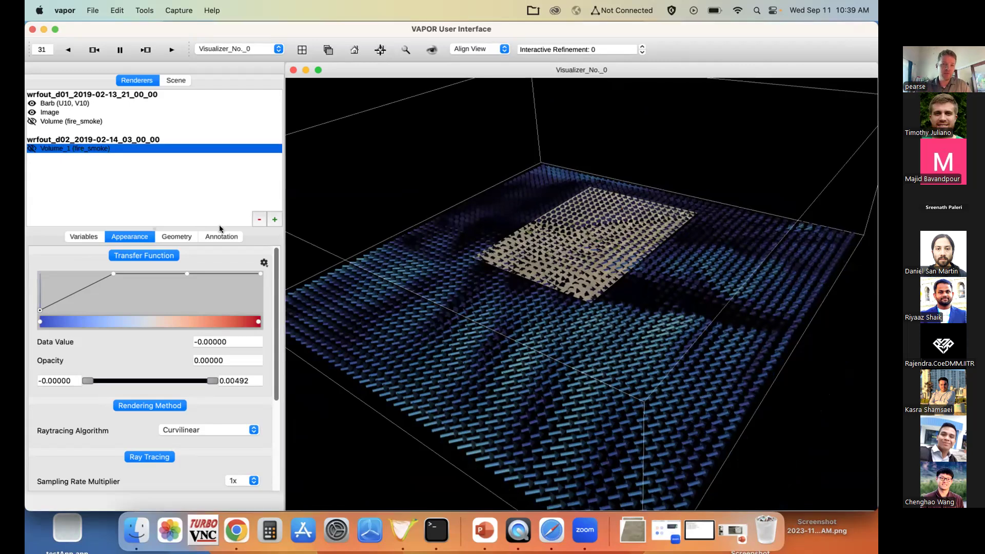
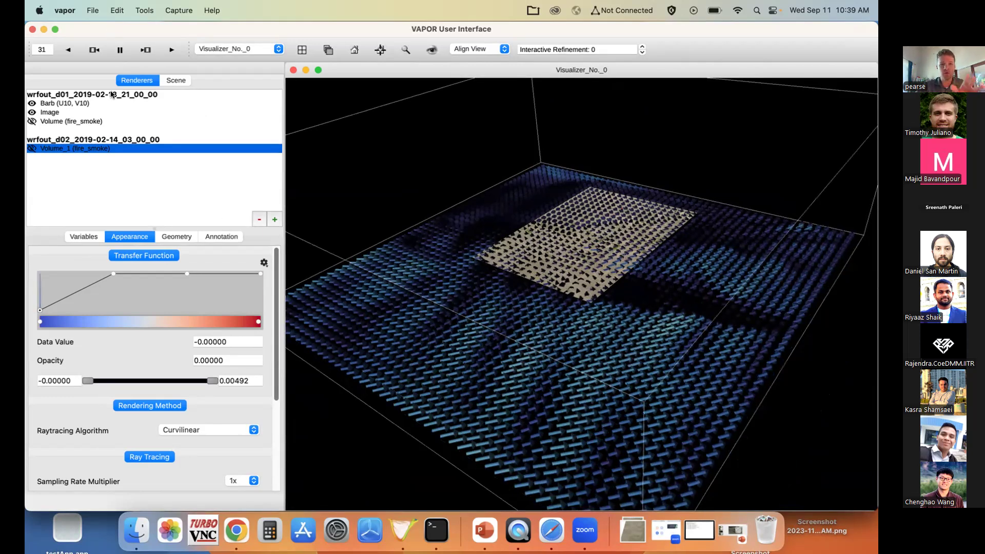
Save the session as p1.vs3 in the WRF-Fire-Tutorial folder, replacing the existing file
left_click(91, 11)
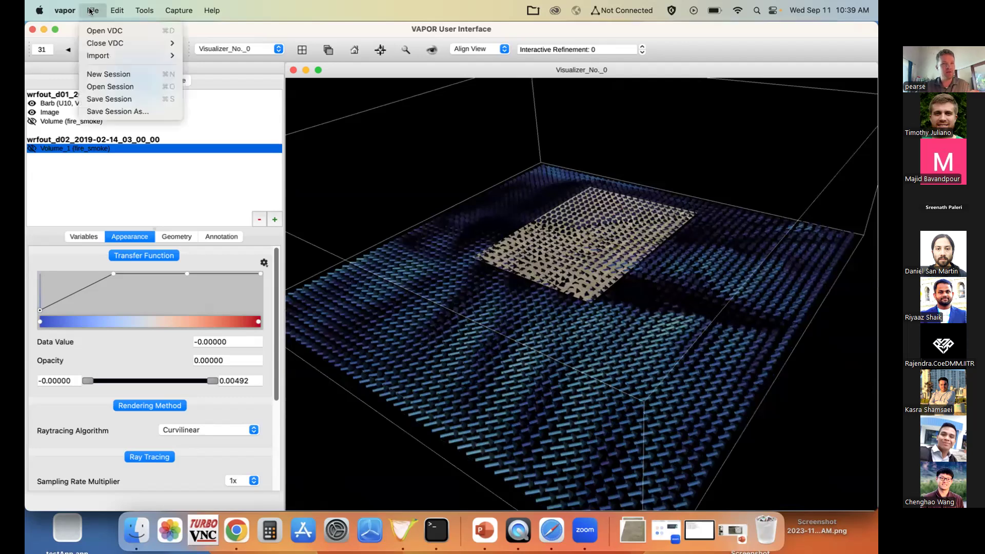
left_click(121, 109)
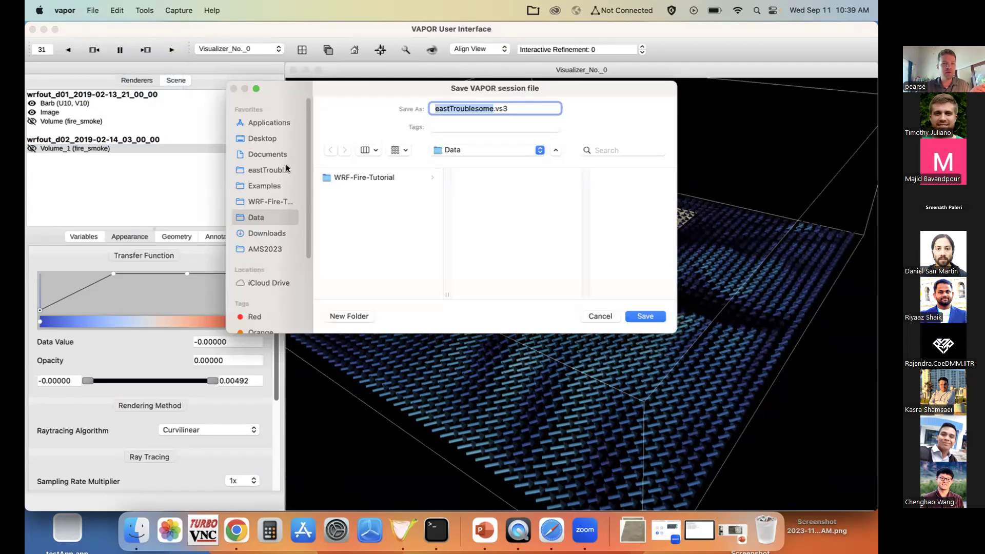
left_click(275, 203)
scroll(350, 214, "down", 2)
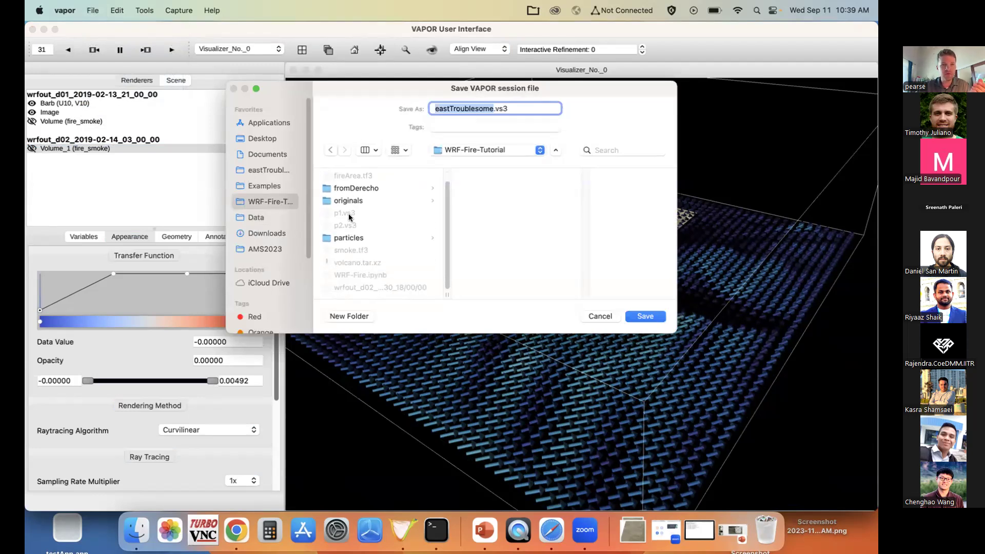
left_click(347, 214)
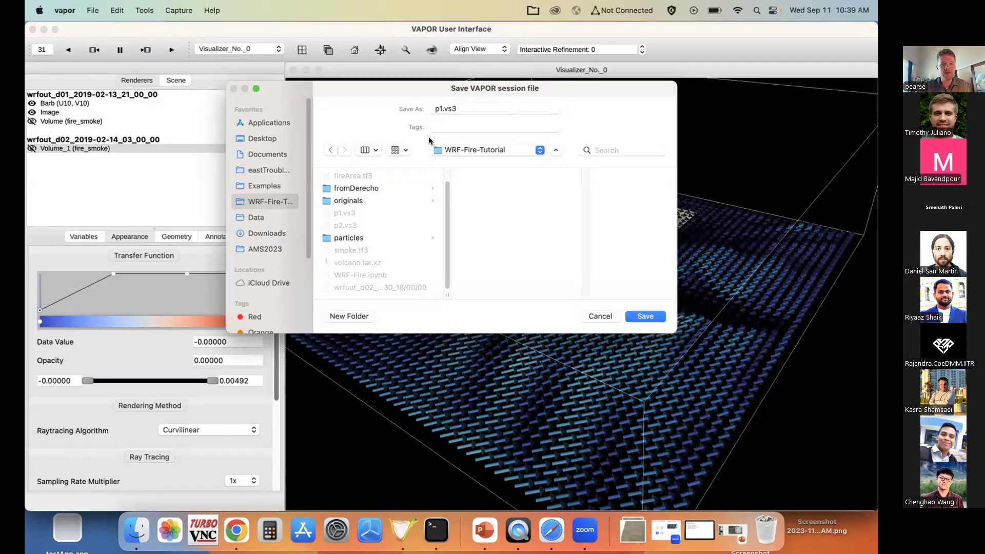
left_click(465, 108)
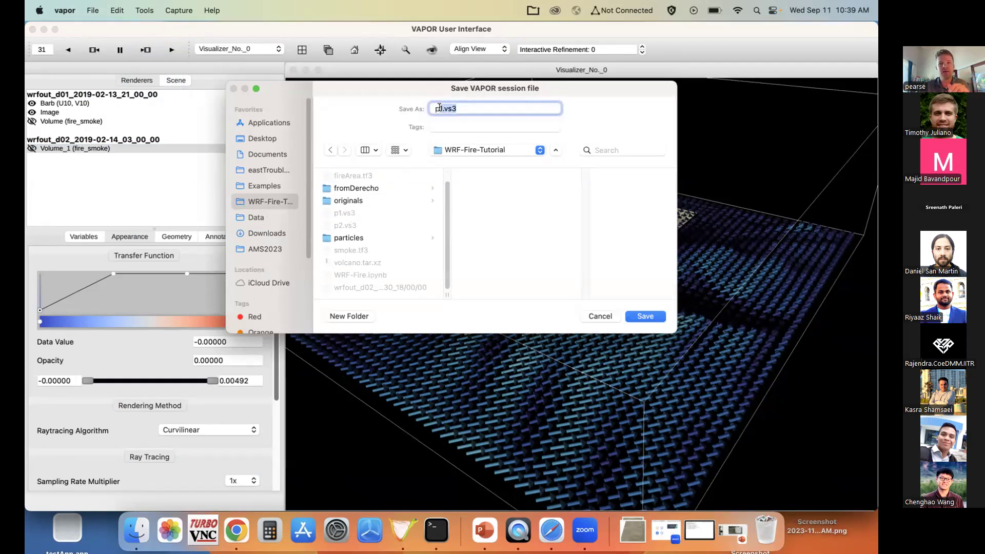
left_click(470, 109)
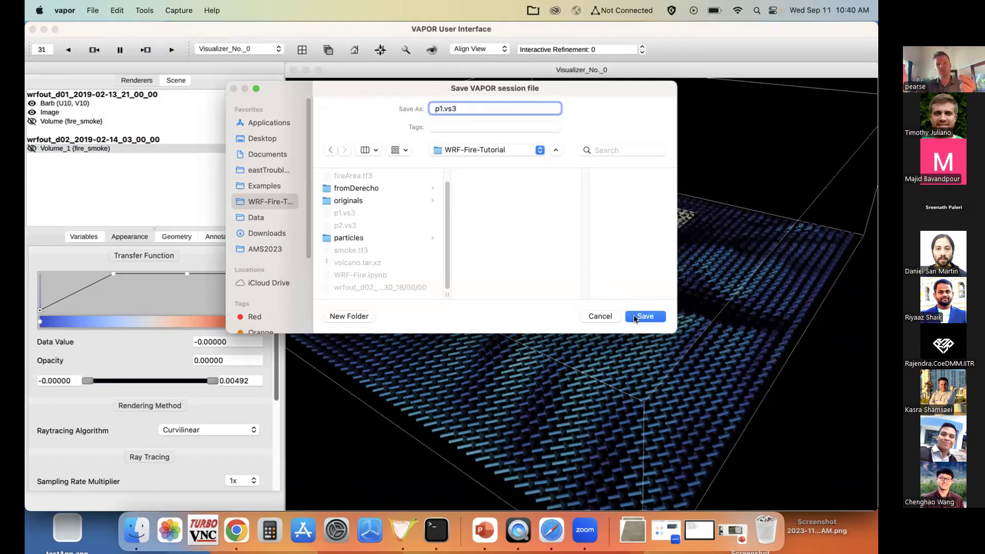
left_click(635, 318)
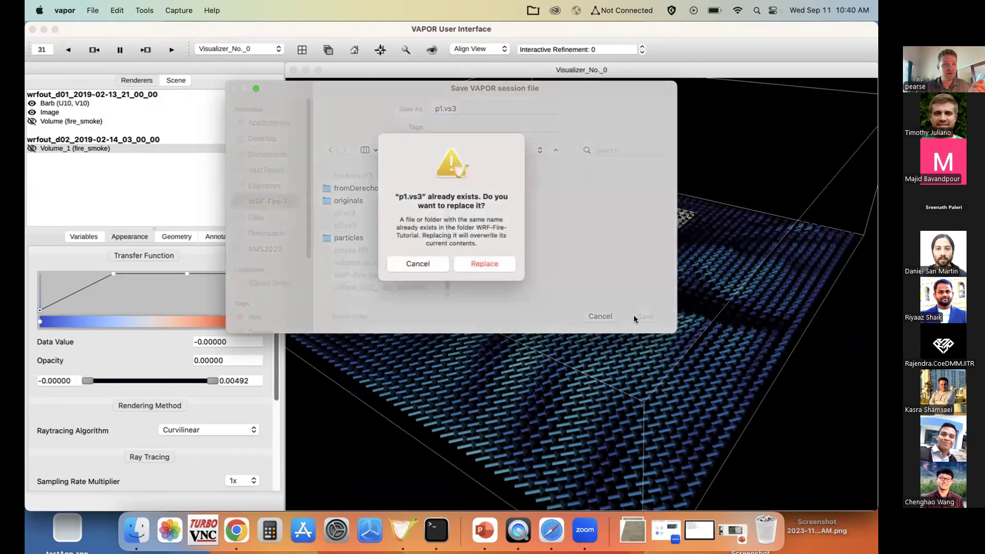
left_click(485, 263)
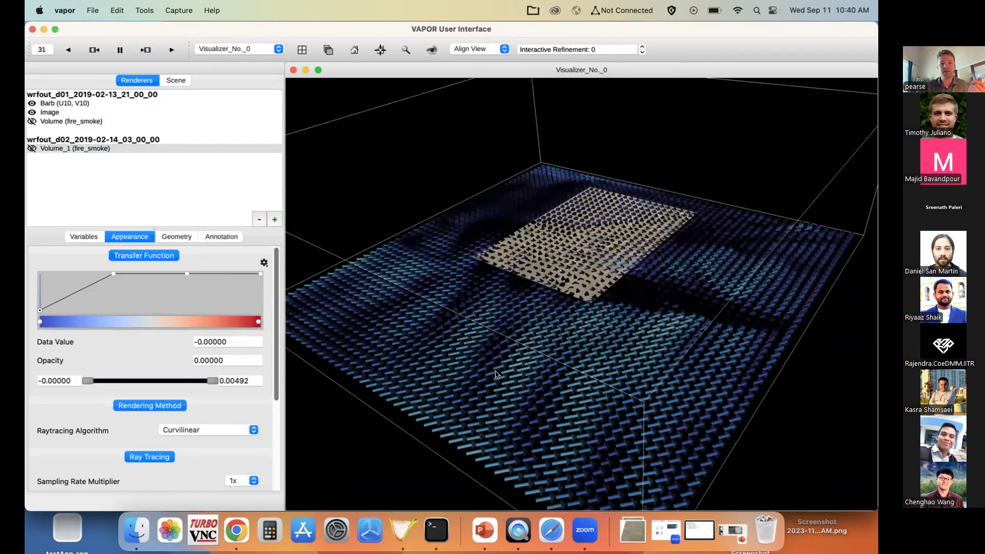
scroll(496, 374, "down", 5)
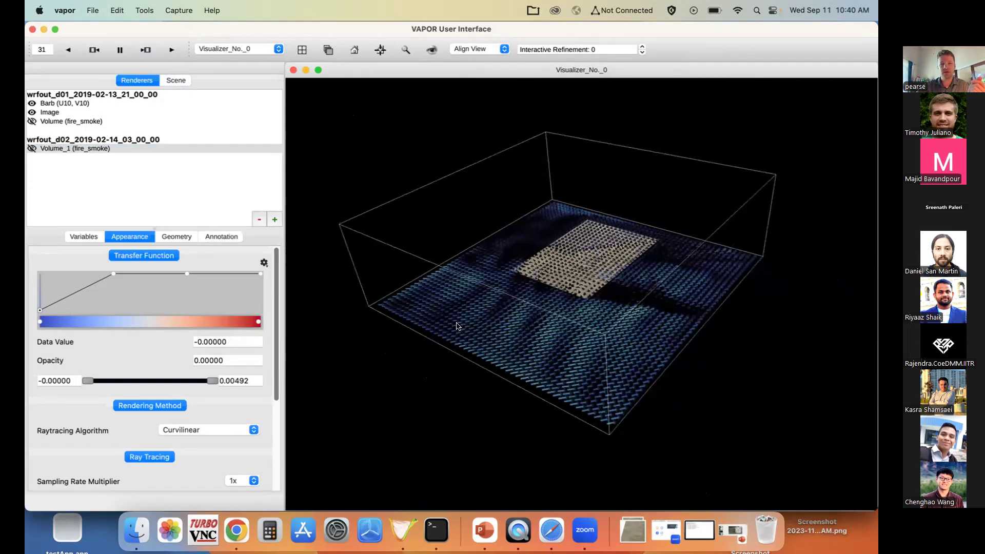
Save the session with a closer, near-overhead camera view of the domain as p2.vs3 in the WRF-Fire-Tutorial folder, replacing the existing file
left_click_drag(501, 395, 562, 228)
scroll(566, 169, "up", 3)
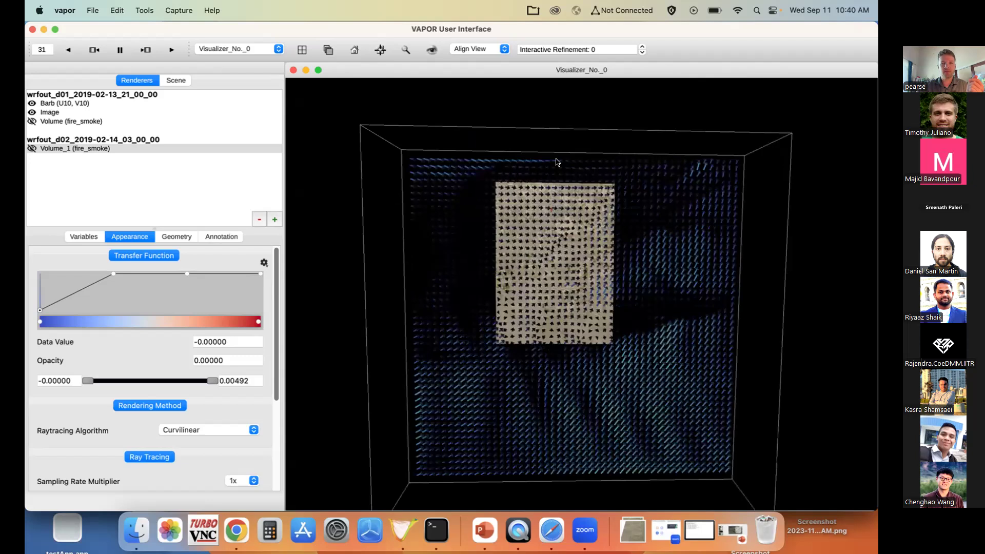
scroll(557, 162, "up", 2)
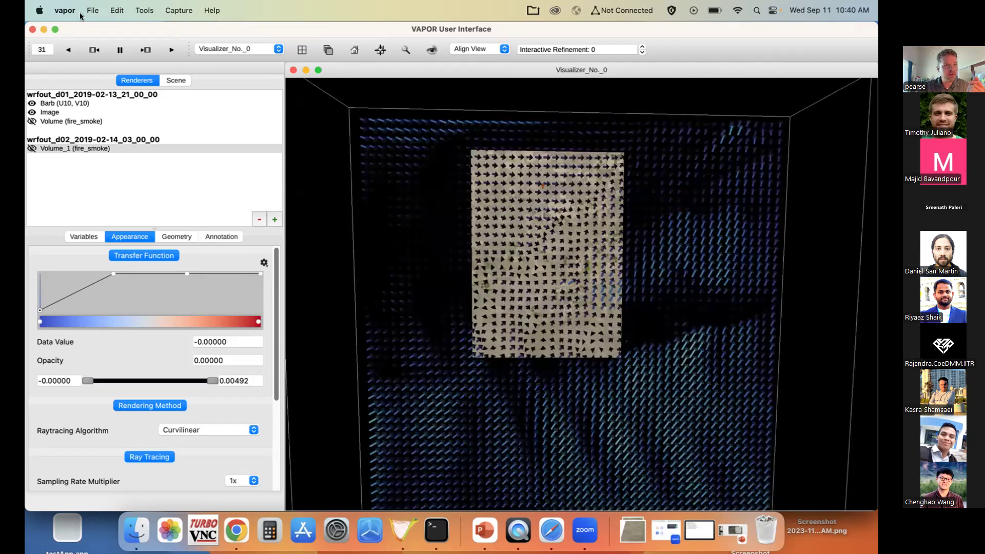
left_click(81, 11)
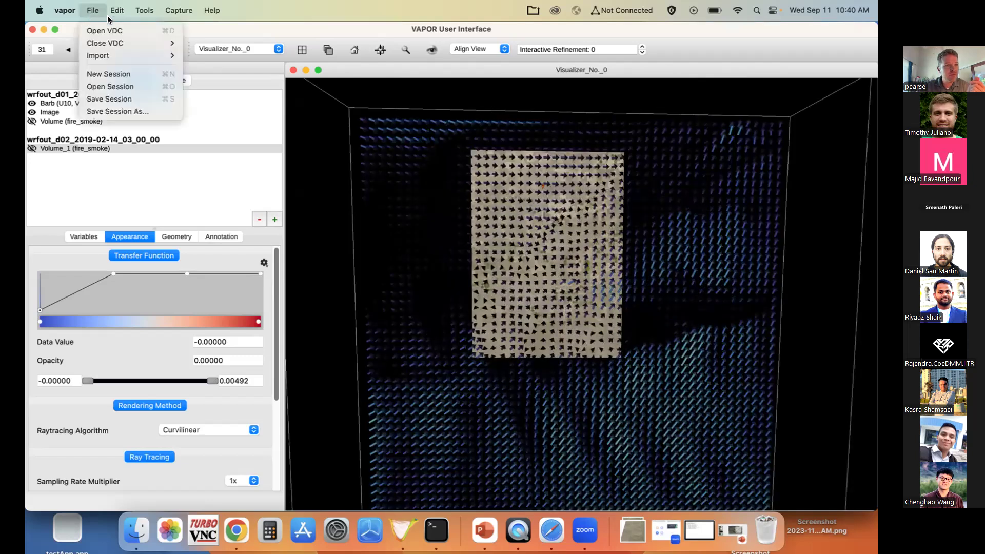
left_click(104, 111)
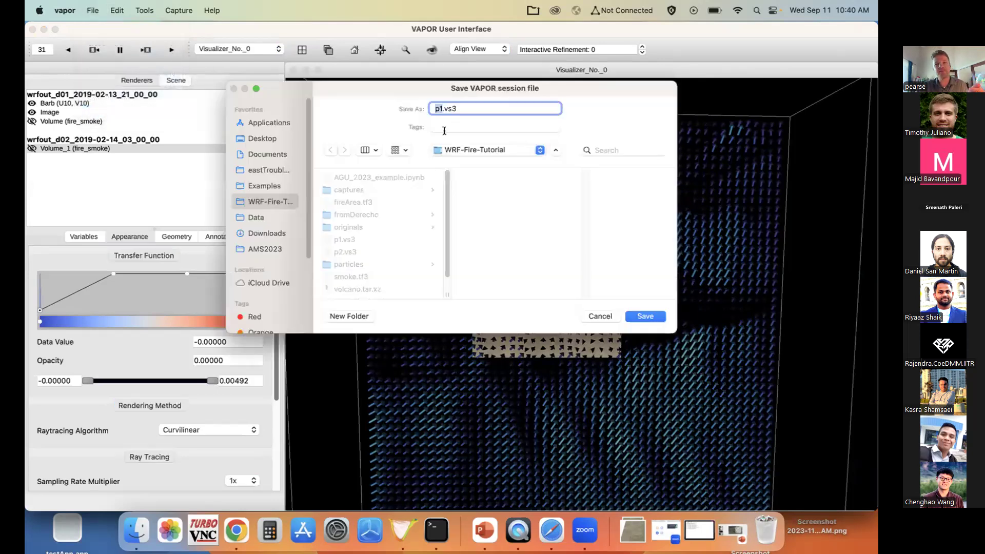
left_click(436, 108)
key("Delete")
type("2")
left_click(646, 316)
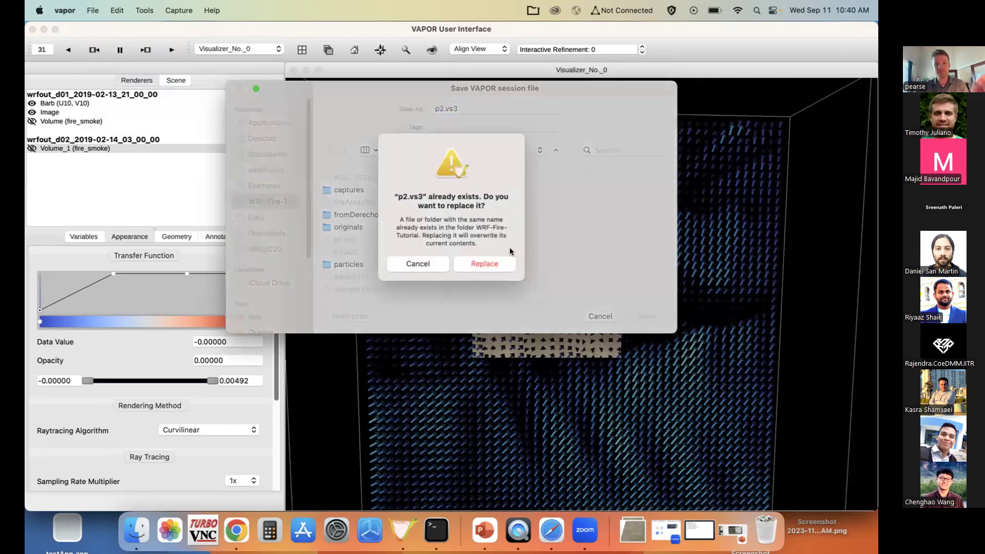
left_click(493, 262)
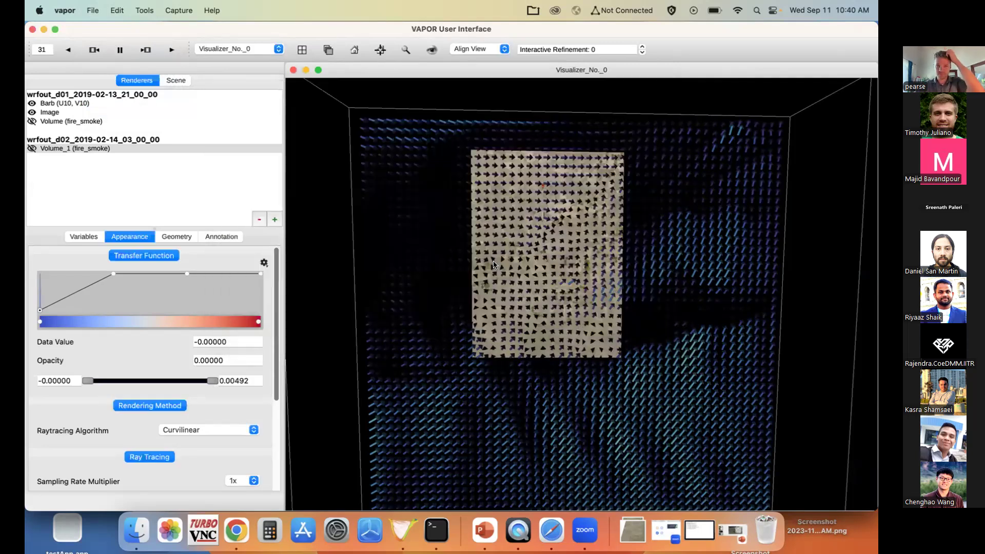
Minimize the VAPOR window, switch to Chrome and open the Python API Reference page of the VAPOR documentation
left_click(44, 29)
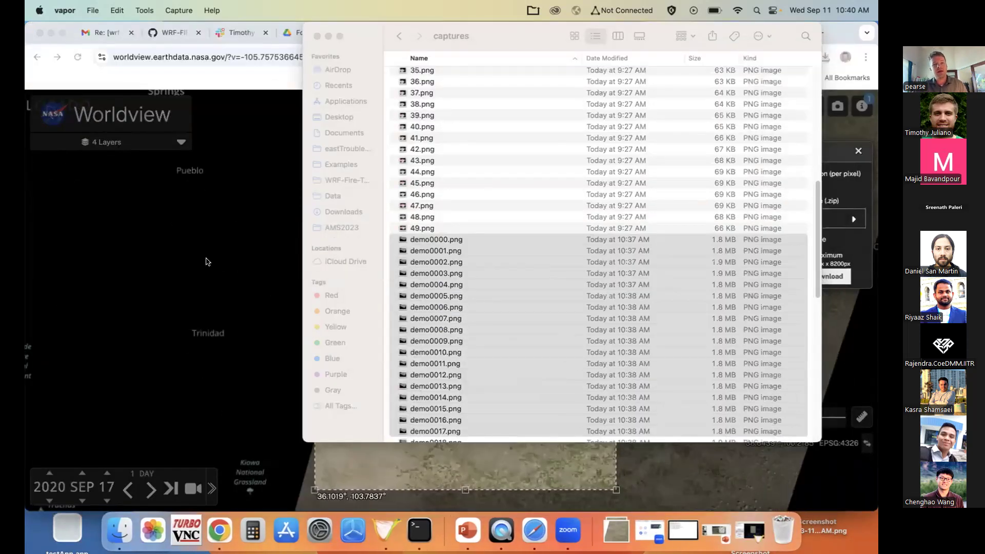
left_click(51, 32)
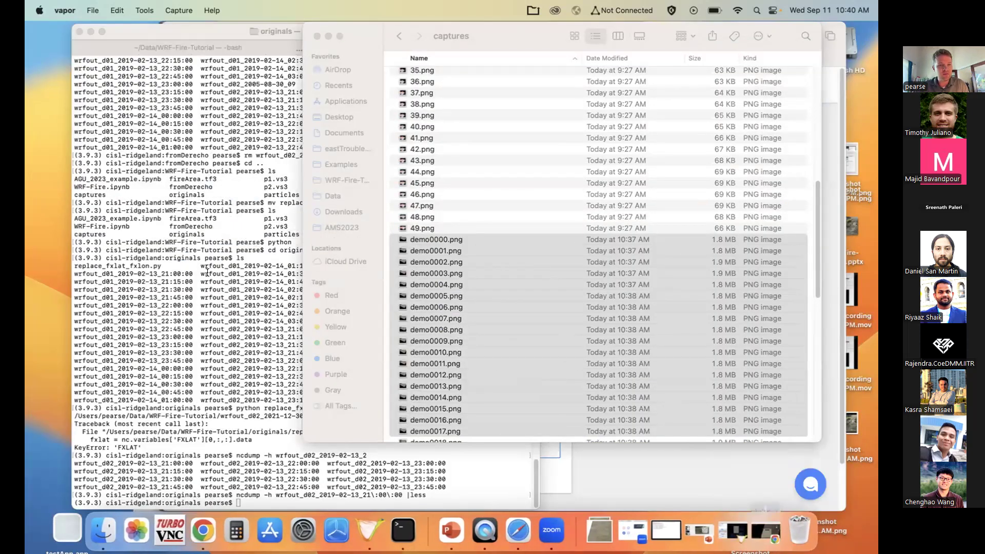
left_click(207, 271)
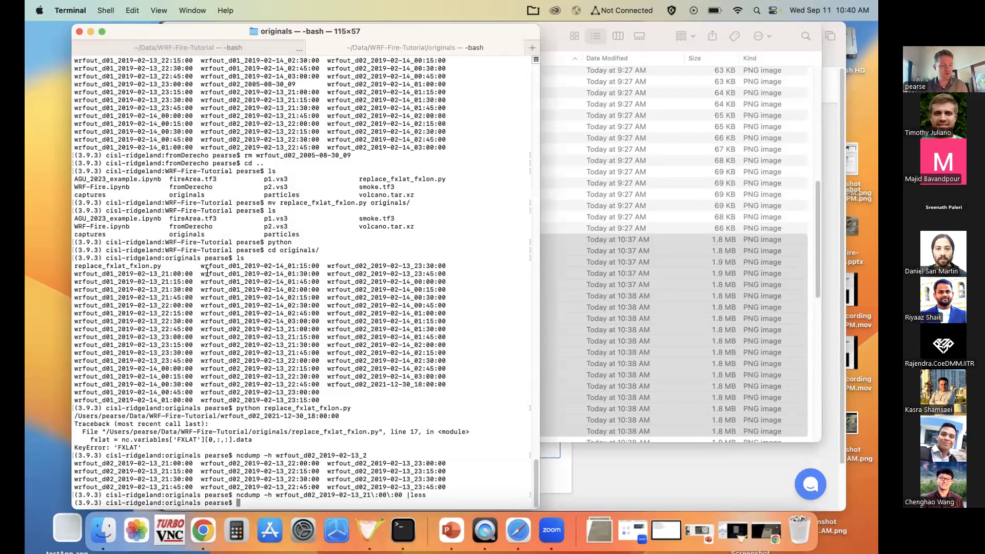
left_click(204, 530)
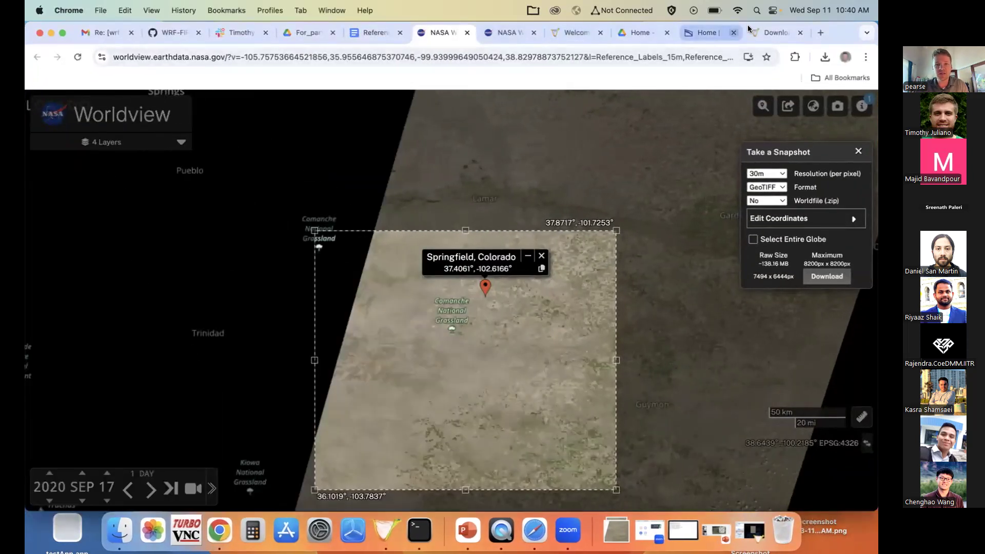
left_click(772, 33)
left_click(121, 396)
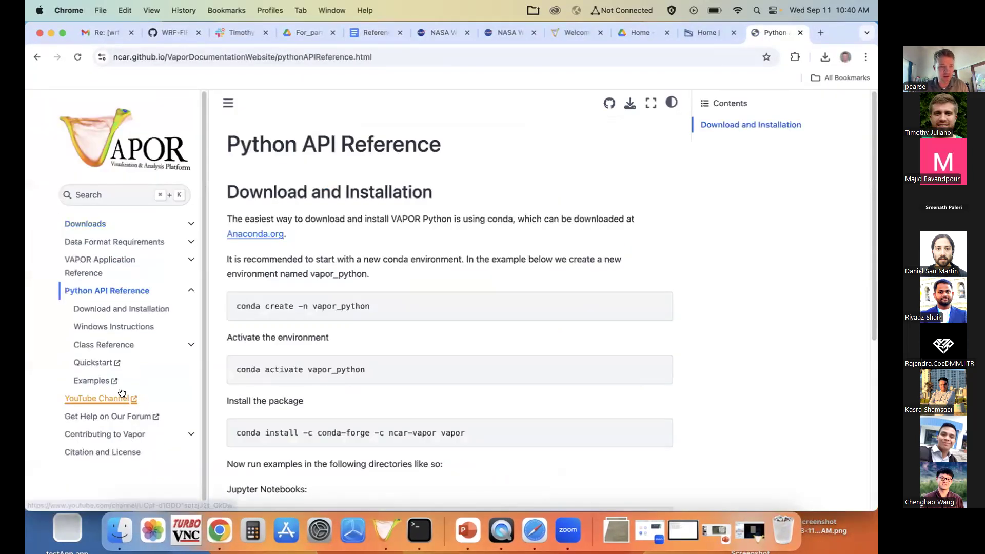
Review the conda commands for creating and activating the vapor_python environment and installing the vapor package
scroll(318, 300, "down", 4)
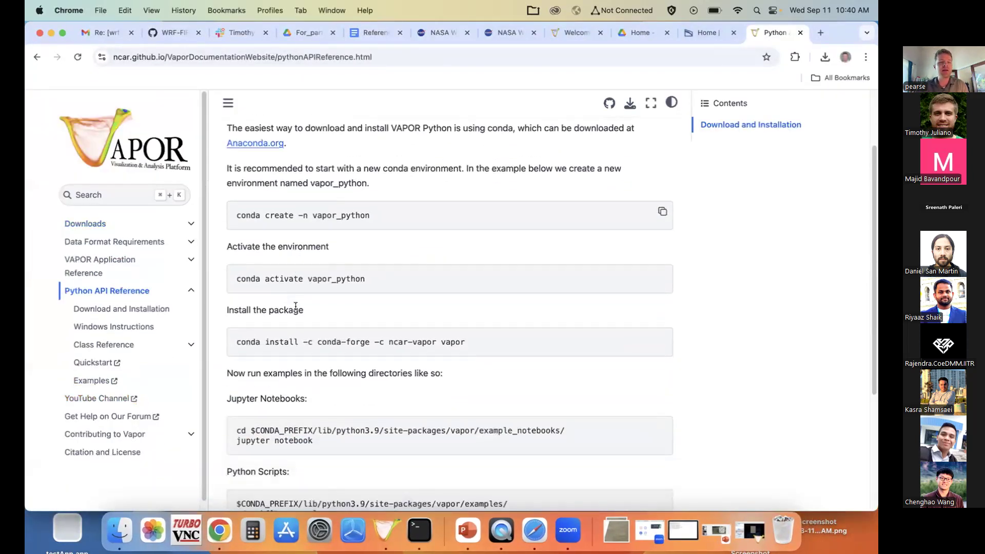
scroll(296, 307, "down", 1)
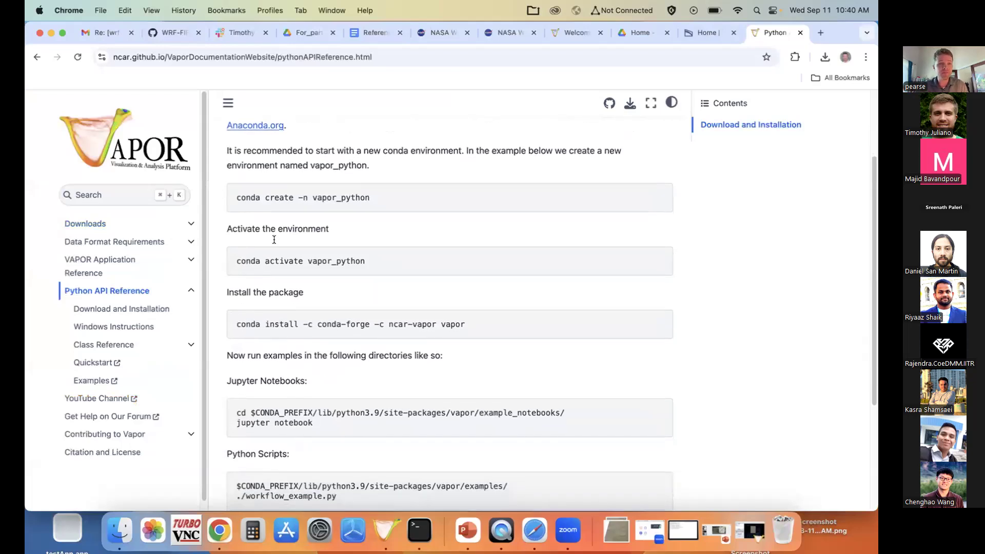
triple_click(341, 218)
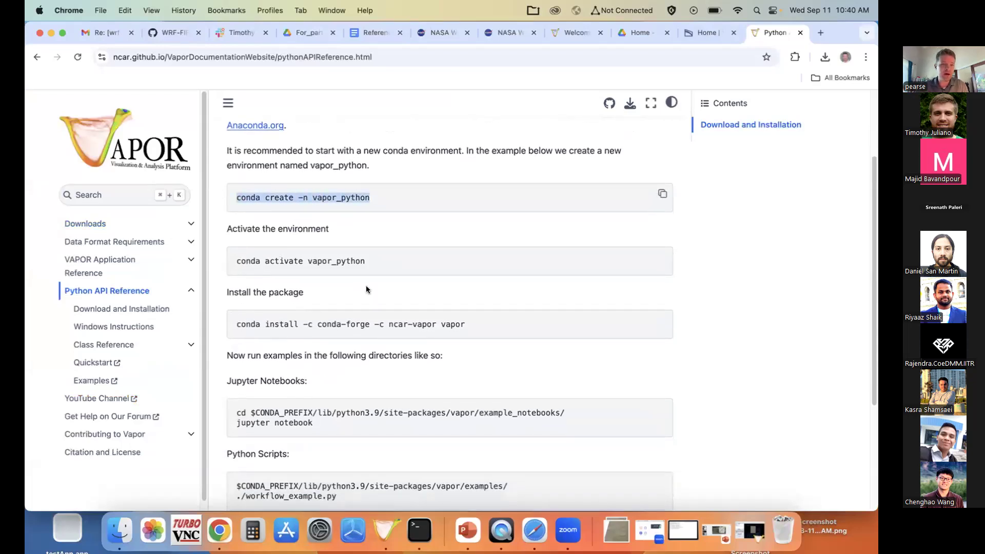
left_click_drag(367, 260, 229, 259)
left_click_drag(467, 324, 235, 323)
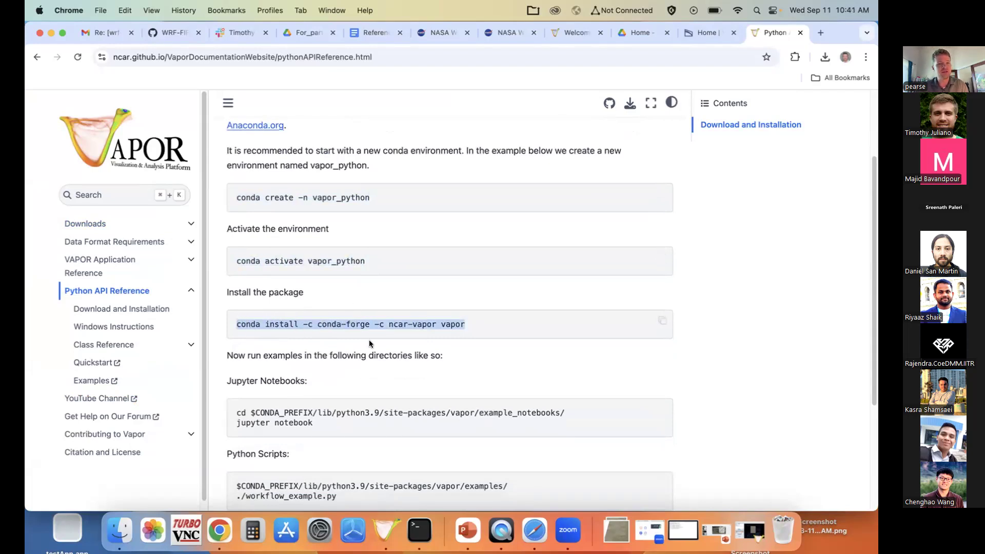
Switch to Terminal, check the working directory and move up from originals to the WRF-Fire-Tutorial folder
left_click(419, 531)
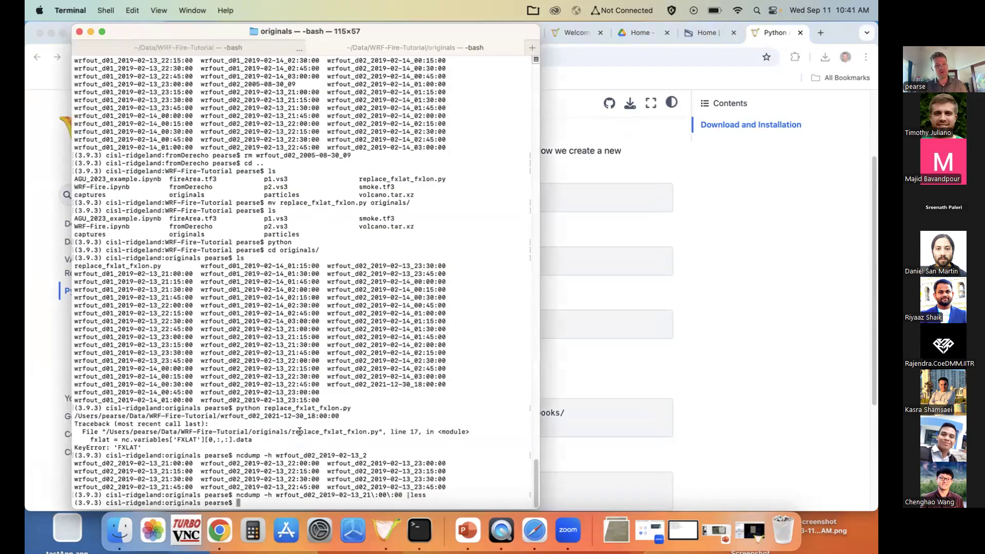
type("pwd")
key("Return")
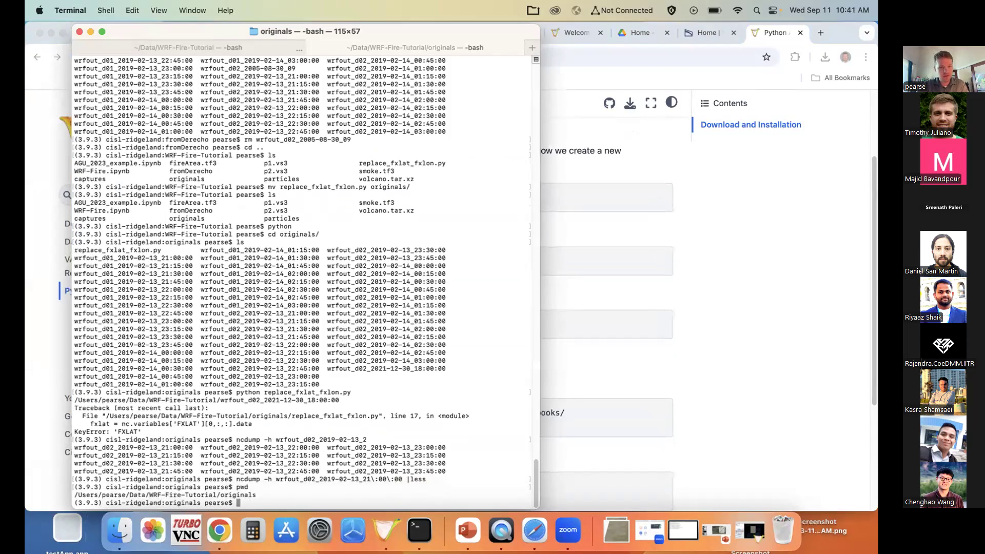
type("cd ..")
key("Return")
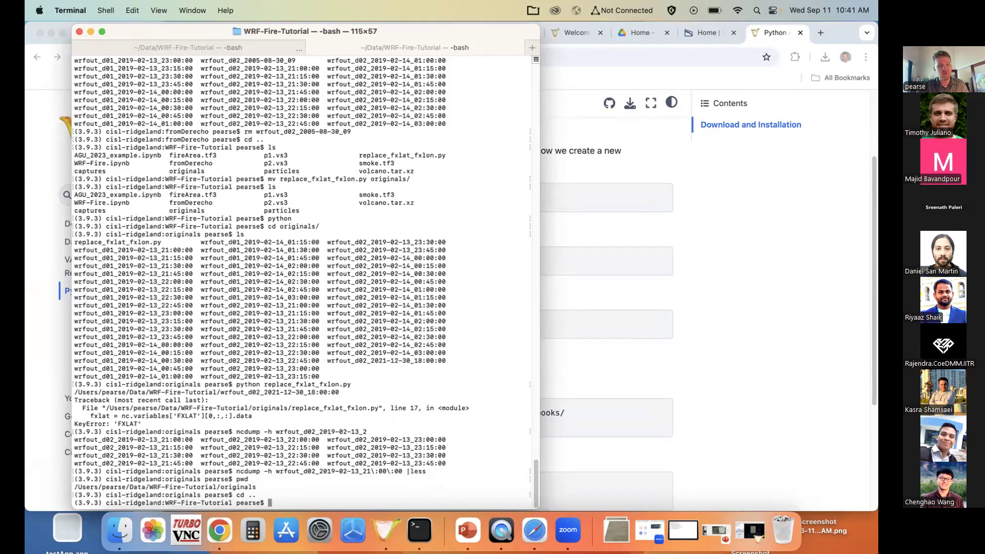
Start an interactive Python session and try to load VAPOR with "module load vapor"
type("python")
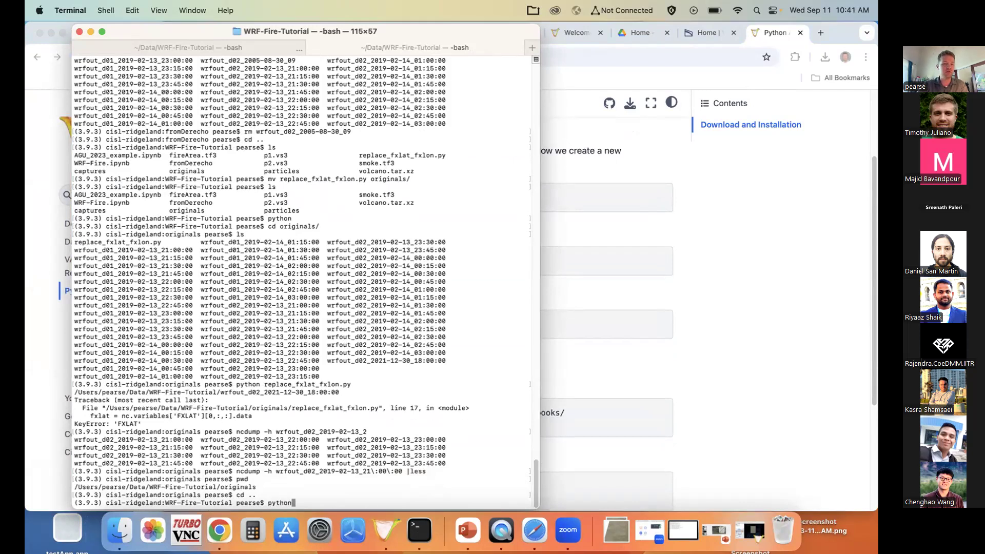
key("Return")
type("modu")
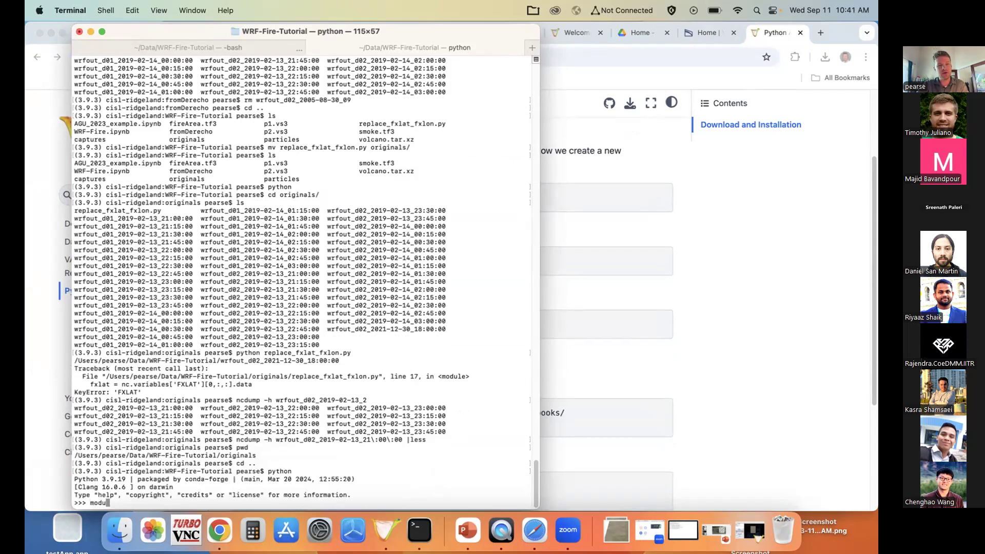
type("le load vapor")
key("Return")
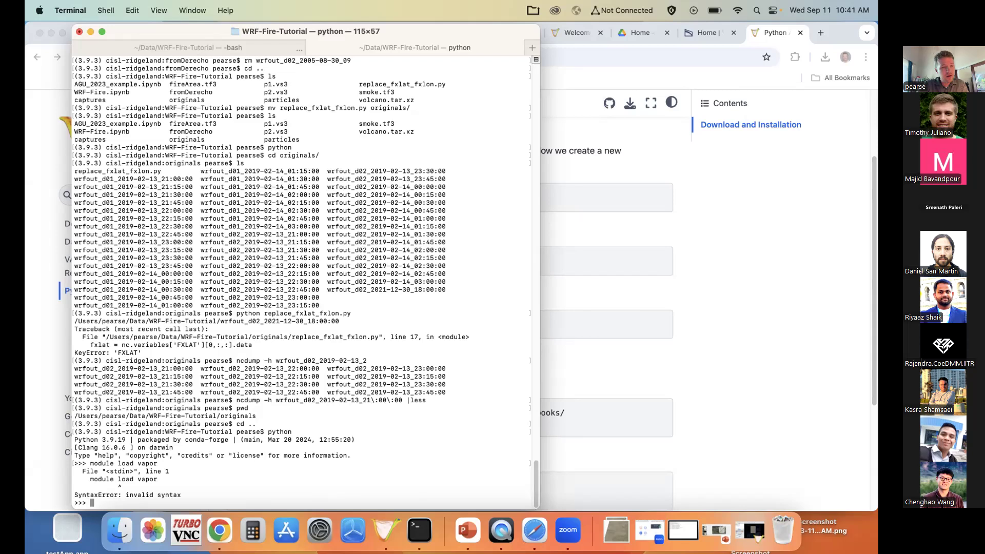
Import everything from the vapor package with "from vapor import *" and exit Python
type("from va")
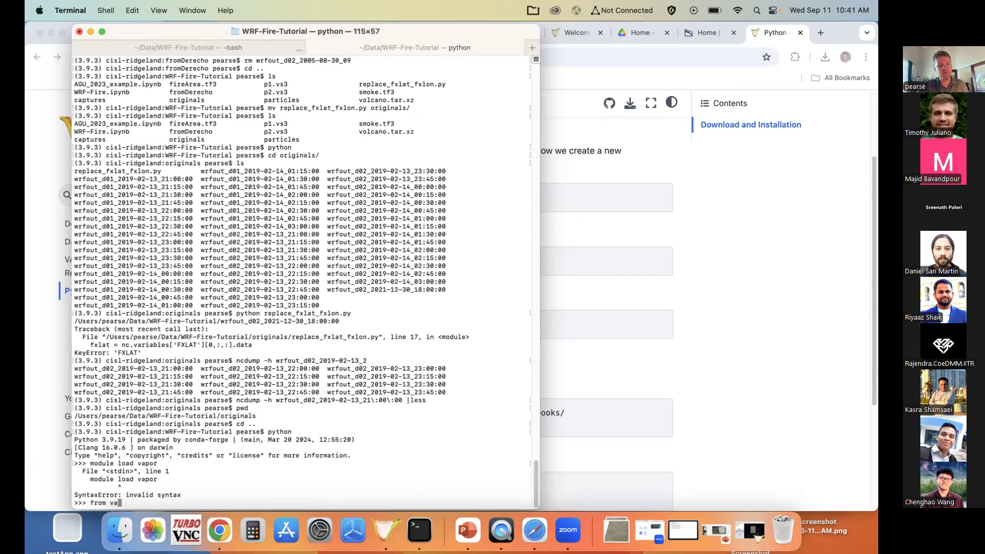
type("por import *")
key("Return")
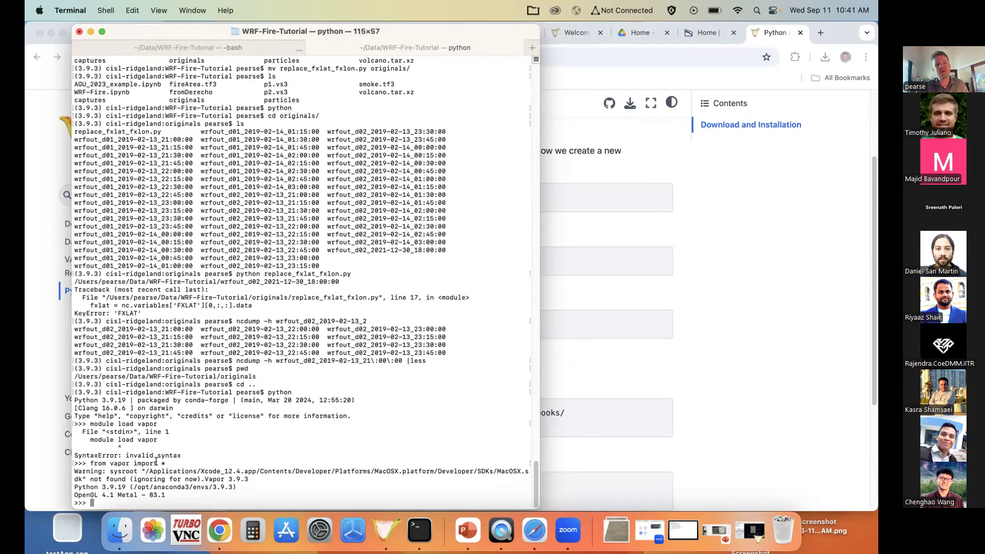
type("exit()")
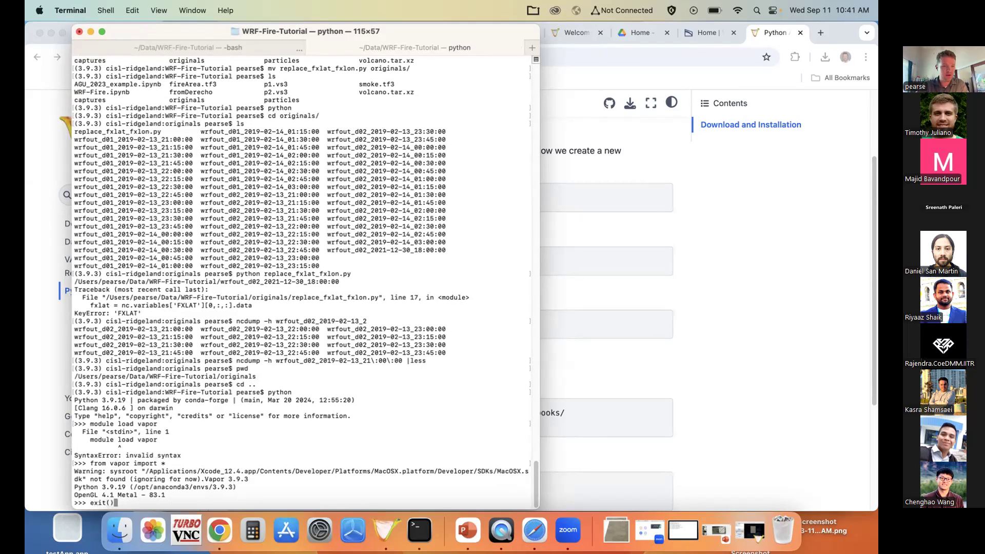
key("Return")
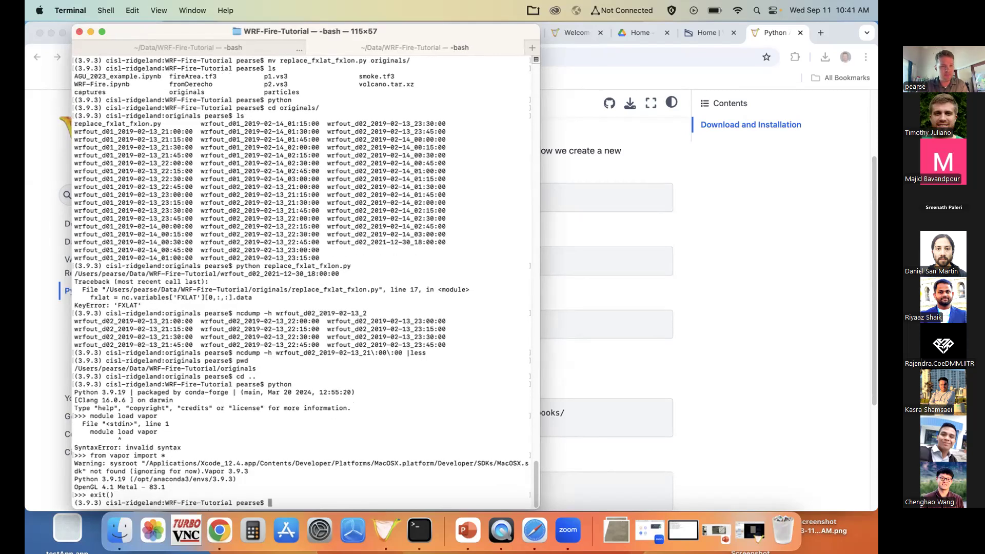
List the WRF-Fire-Tutorial folder's path and contents, and launch Jupyter Notebook from that folder
type("pwd")
key("Return")
type("ls")
key("Return")
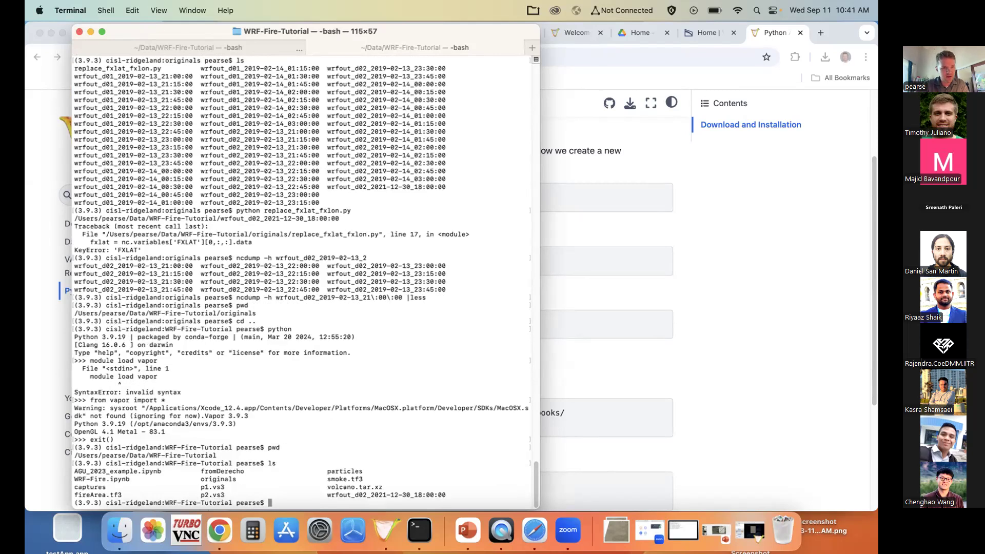
double_click(134, 471)
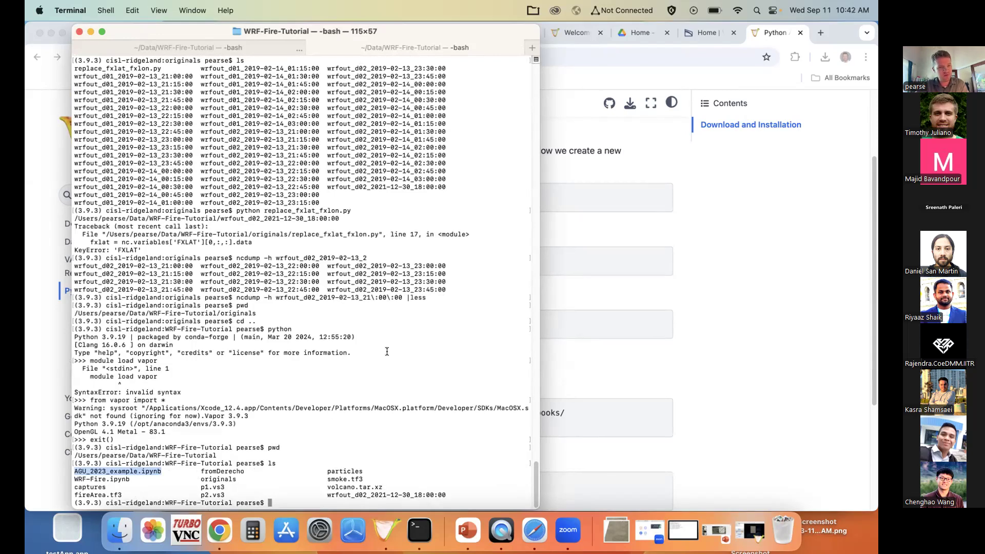
type("jupyte")
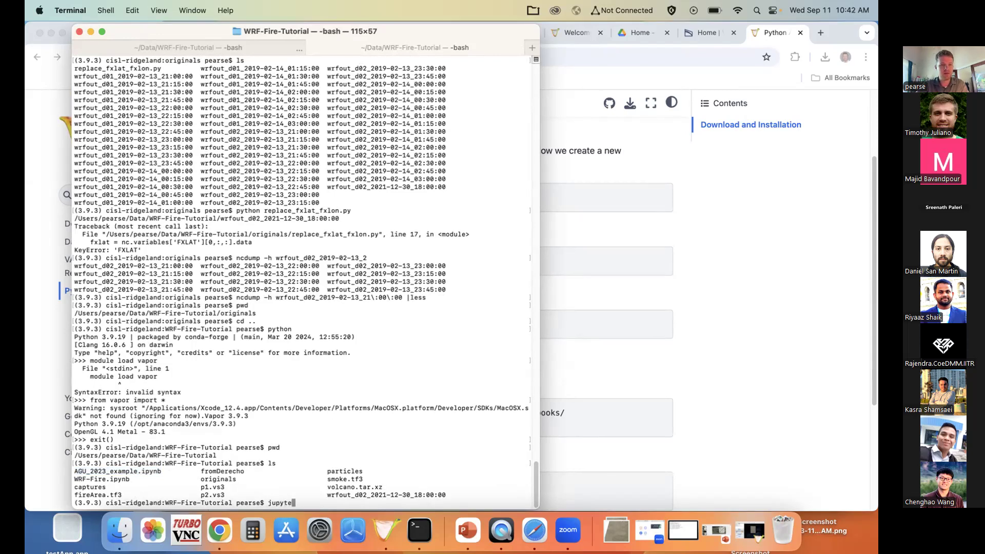
type("r noteoook")
key("Return")
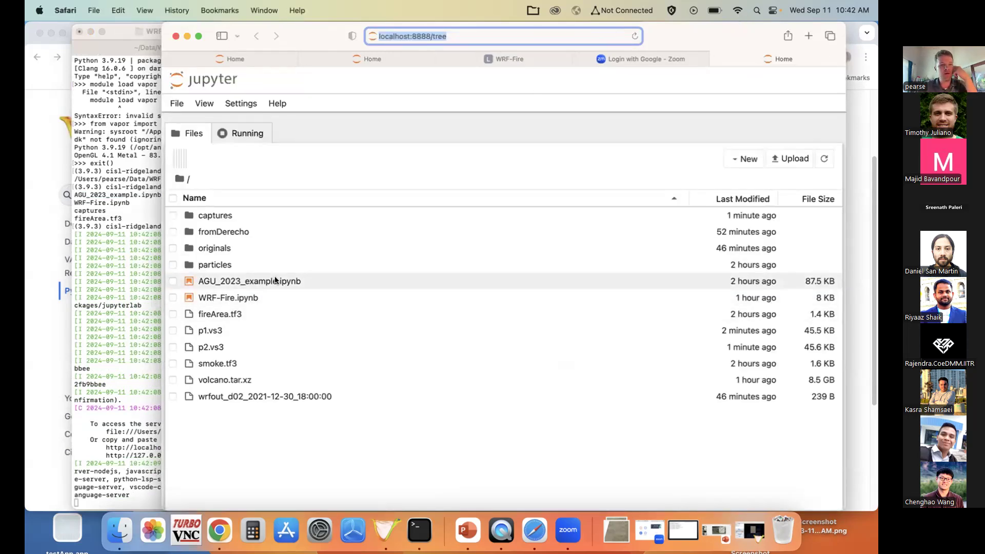
Open the WRF-Fire.ipynb notebook, restart its kernel and clear the outputs of all cells
left_click(277, 299)
double_click(210, 302)
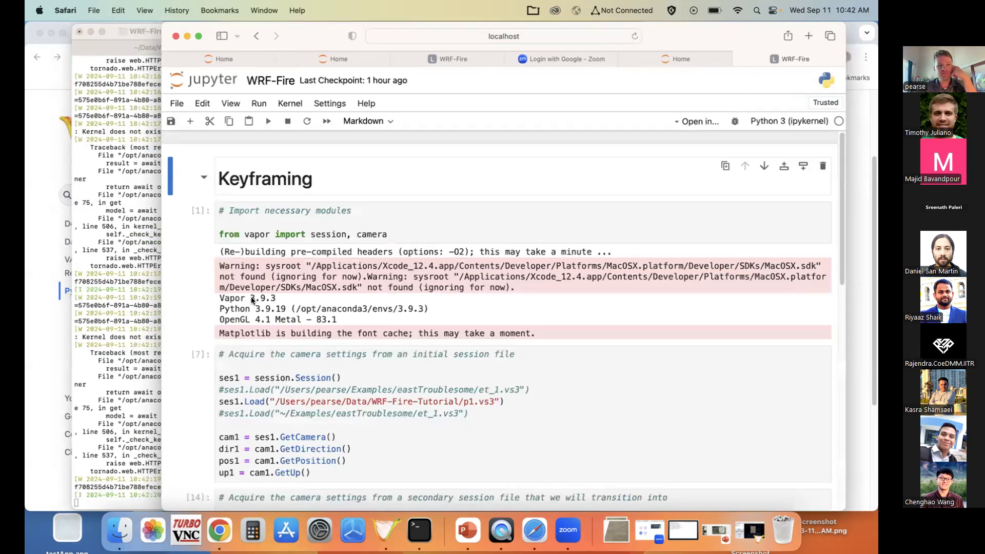
left_click(286, 104)
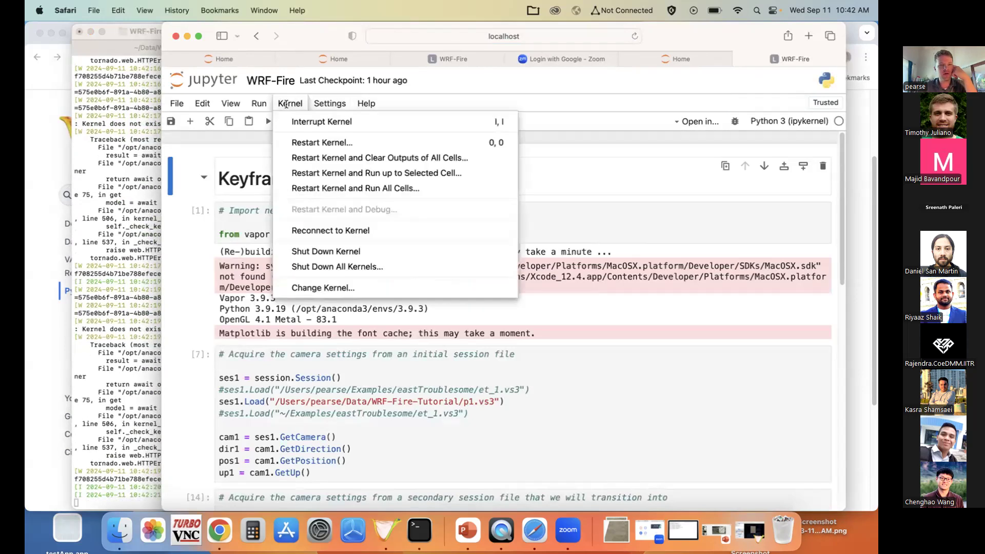
left_click(361, 155)
left_click(618, 314)
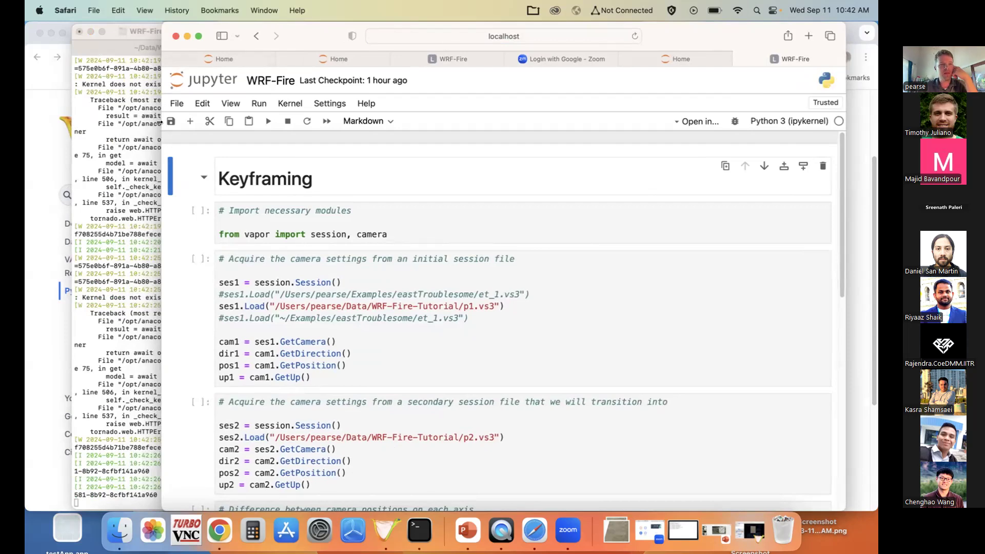
Widen the notebook window and examine the session and camera imports in the first code cell
left_click_drag(163, 123, 30, 105)
left_click(251, 212)
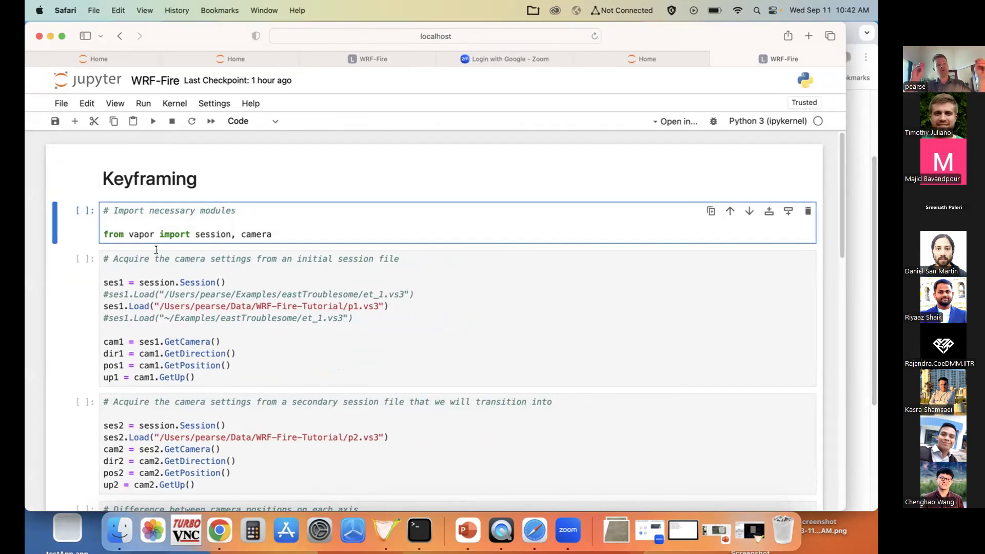
double_click(196, 235)
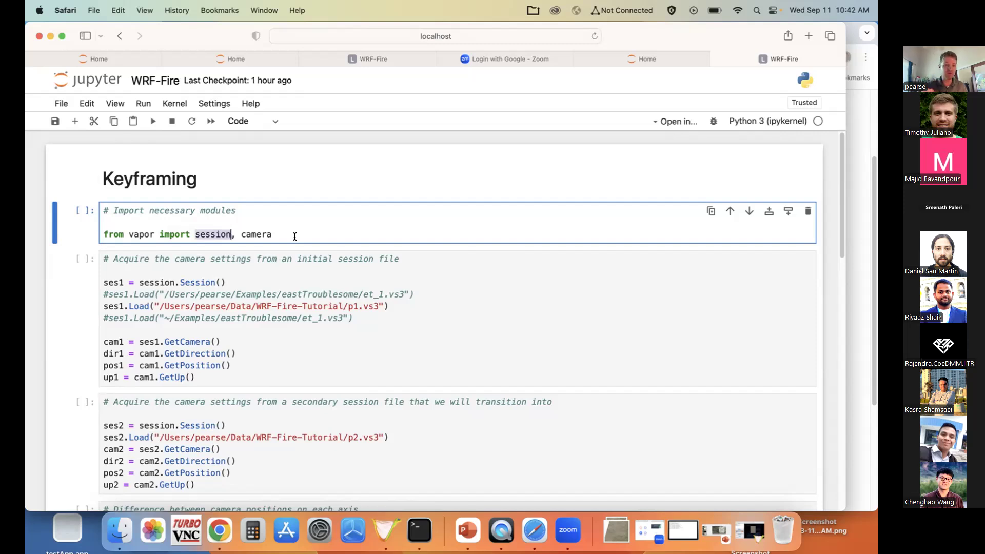
double_click(255, 233)
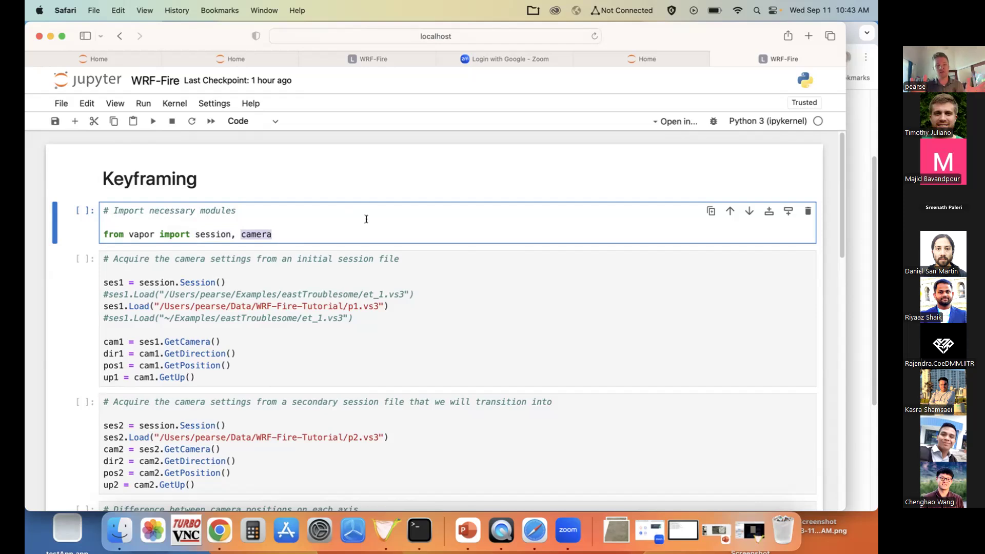
Run the session and camera import cell, and the cell that acquires the camera settings from p1.vs3
left_click(152, 121)
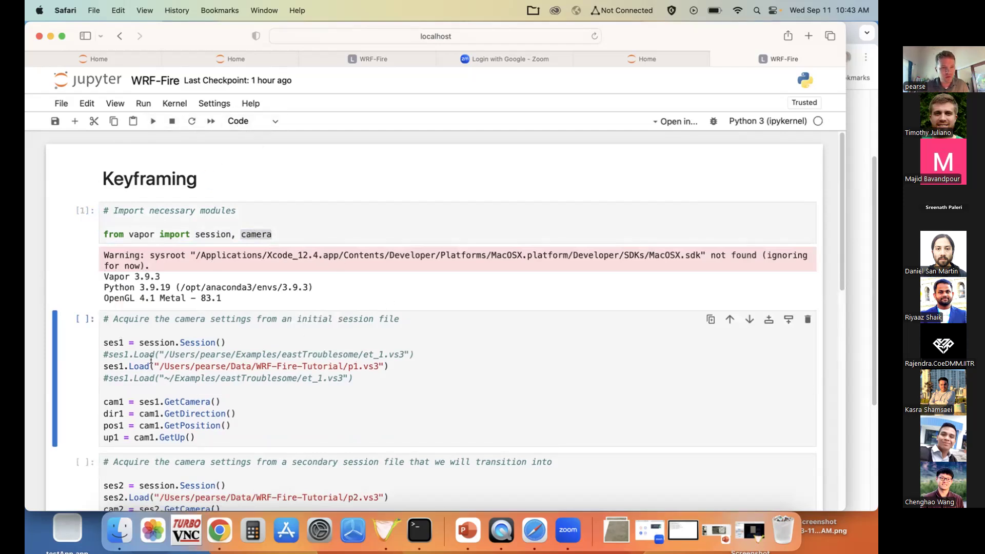
left_click_drag(159, 366, 381, 366)
left_click(152, 121)
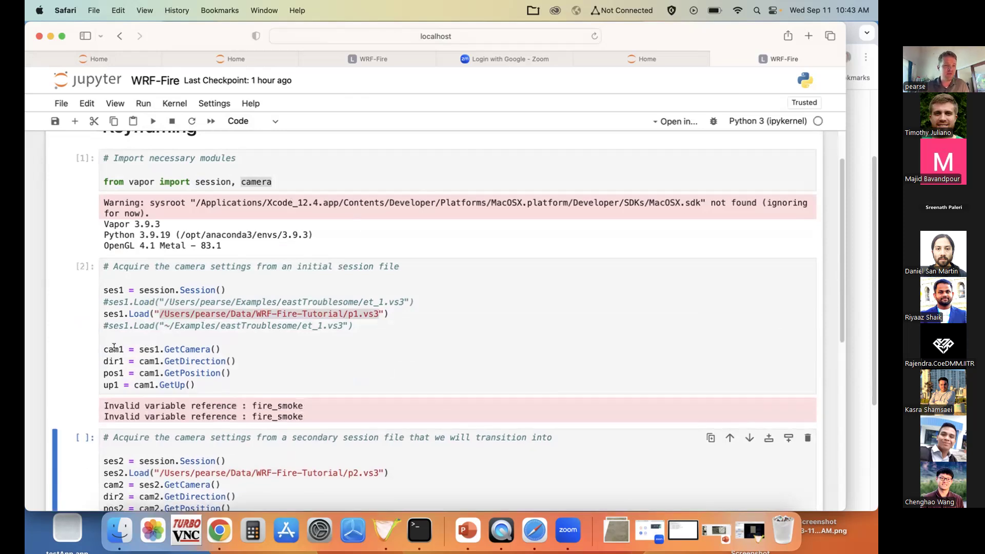
Review the cam1, dir1, pos1 and up1 assignments, rerun their cell and run the p2.vs3 camera settings cell
left_click_drag(124, 349, 101, 349)
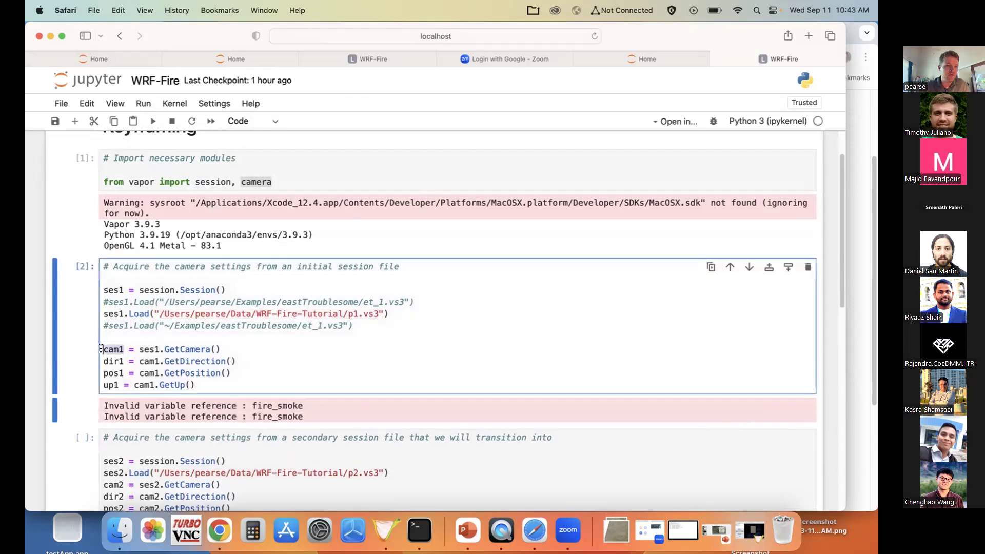
left_click(133, 349)
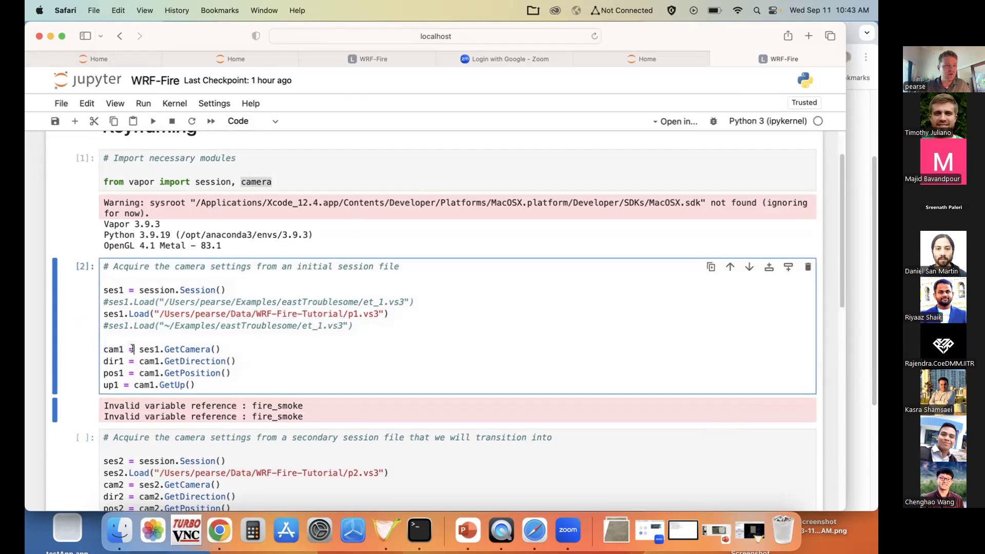
left_click_drag(216, 350, 100, 348)
left_click(149, 361)
left_click_drag(102, 361, 119, 384)
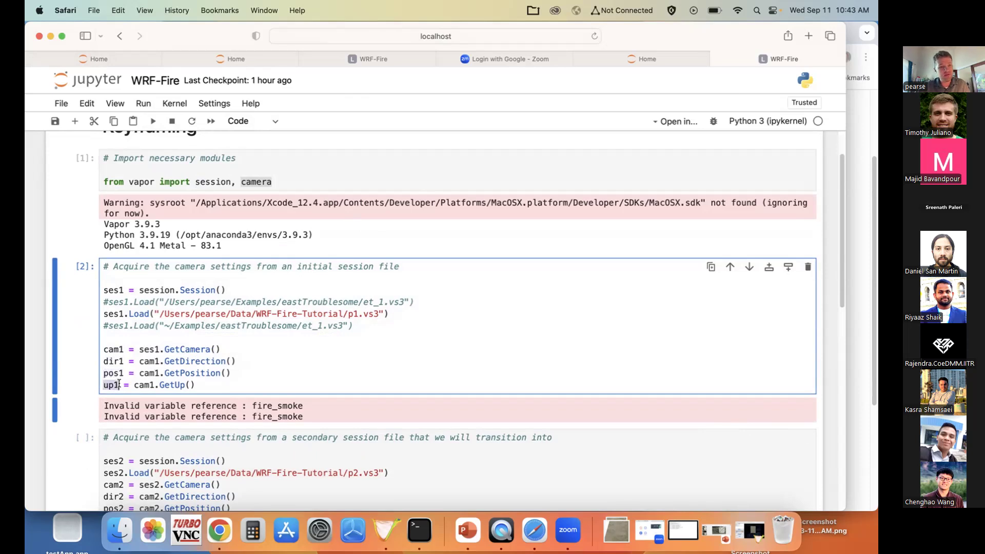
left_click(219, 70)
left_click(150, 125)
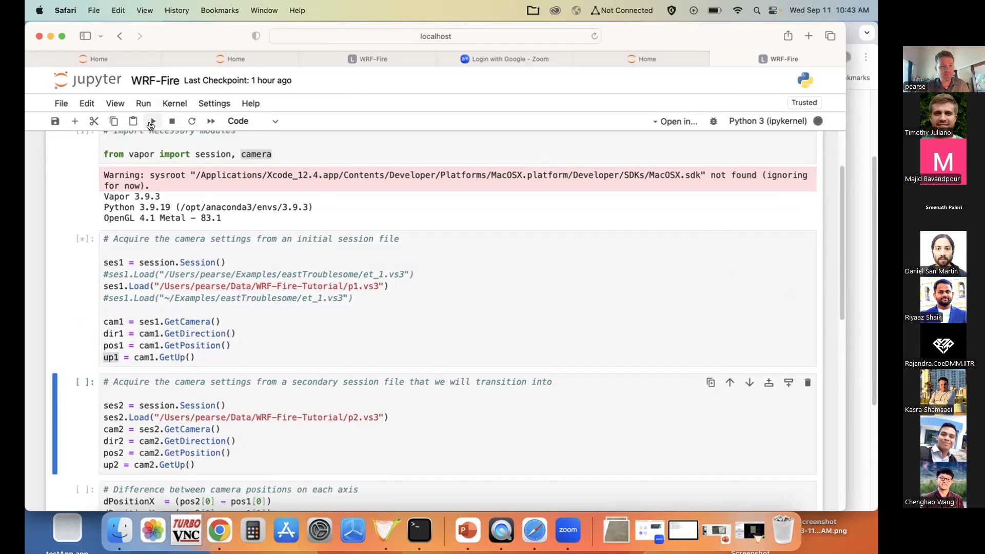
left_click(150, 125)
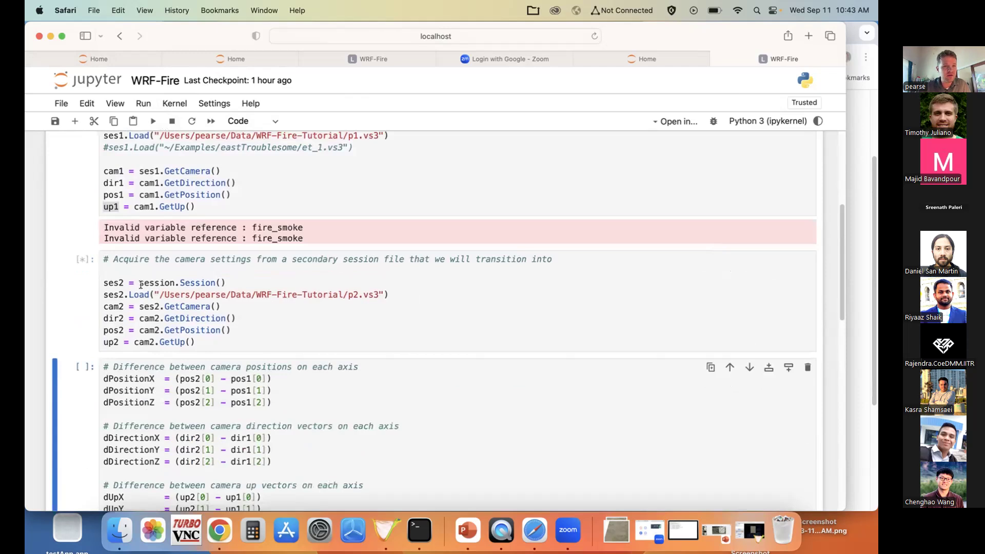
Examine the p2.vs3 path and the cam2, dir2, pos2 and up2 variables in the second session cell
left_click_drag(161, 288, 379, 292)
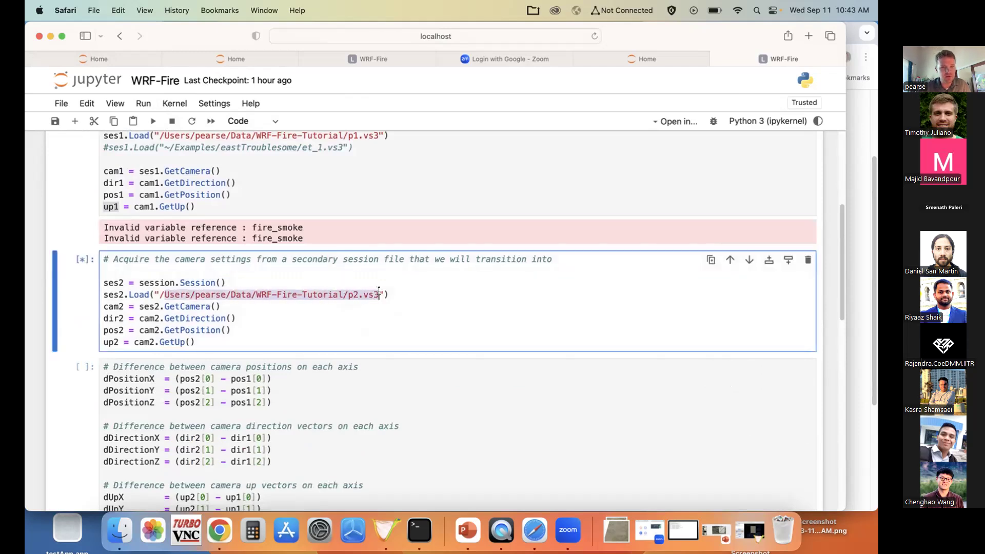
double_click(113, 306)
double_click(112, 318)
double_click(114, 330)
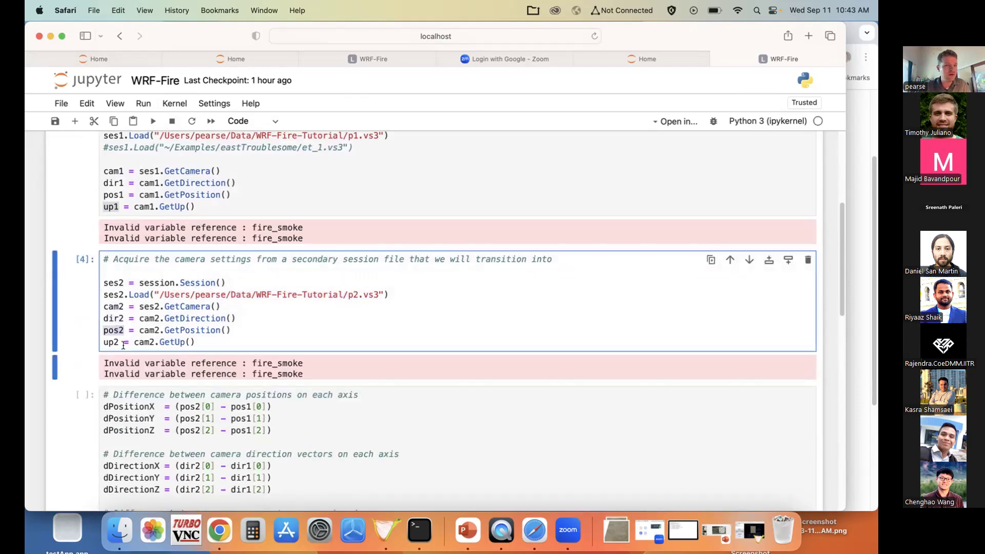
double_click(113, 307)
double_click(114, 318)
double_click(114, 330)
double_click(111, 341)
scroll(341, 232, "down", 5)
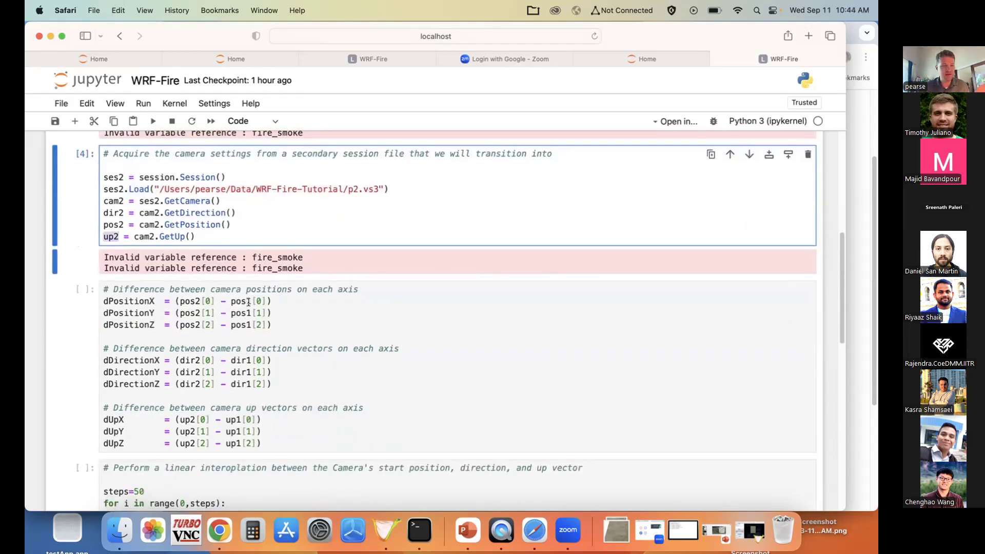
Review the per-axis camera position, direction and up vector differences, and run the cell that computes them
left_click(153, 301)
key("super+shift+Left")
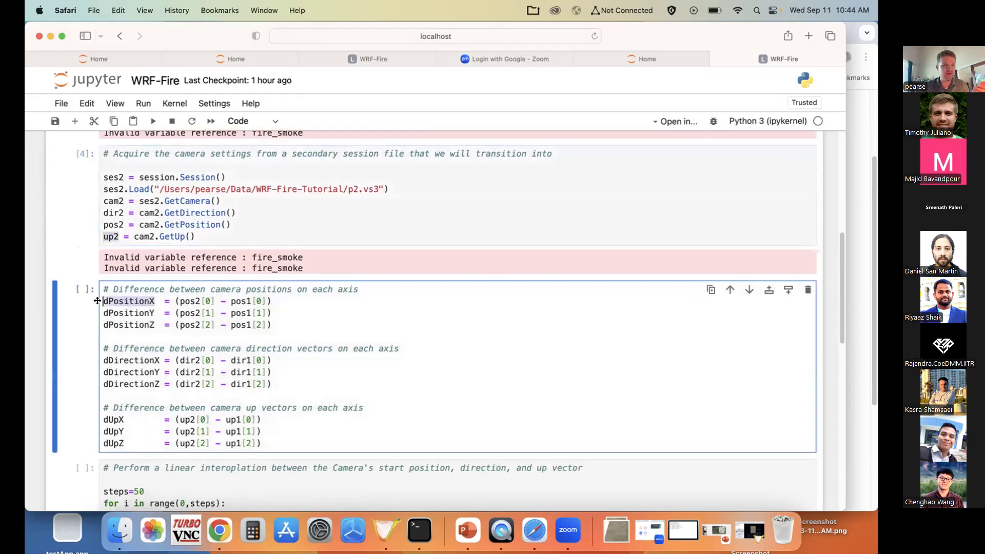
double_click(150, 314)
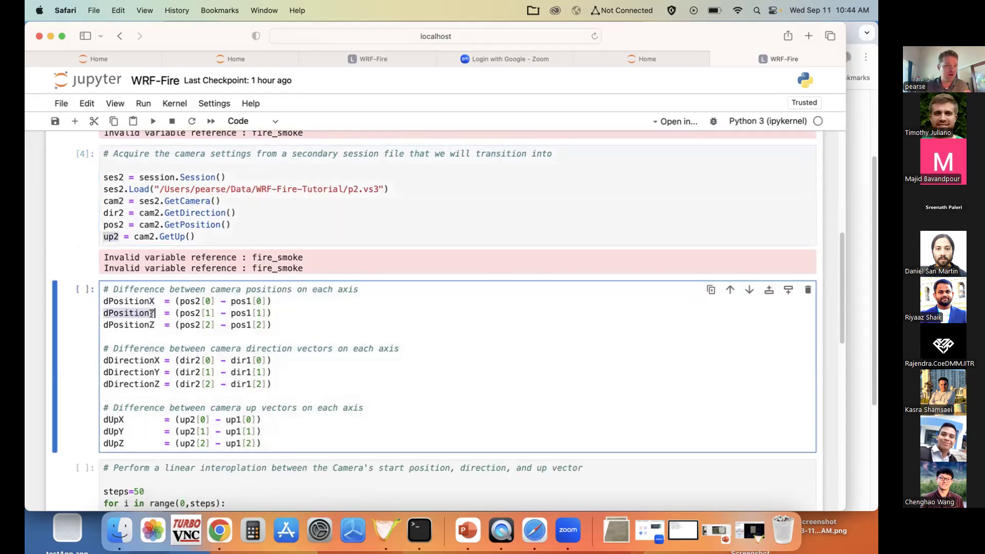
double_click(150, 324)
double_click(155, 360)
double_click(156, 371)
double_click(155, 381)
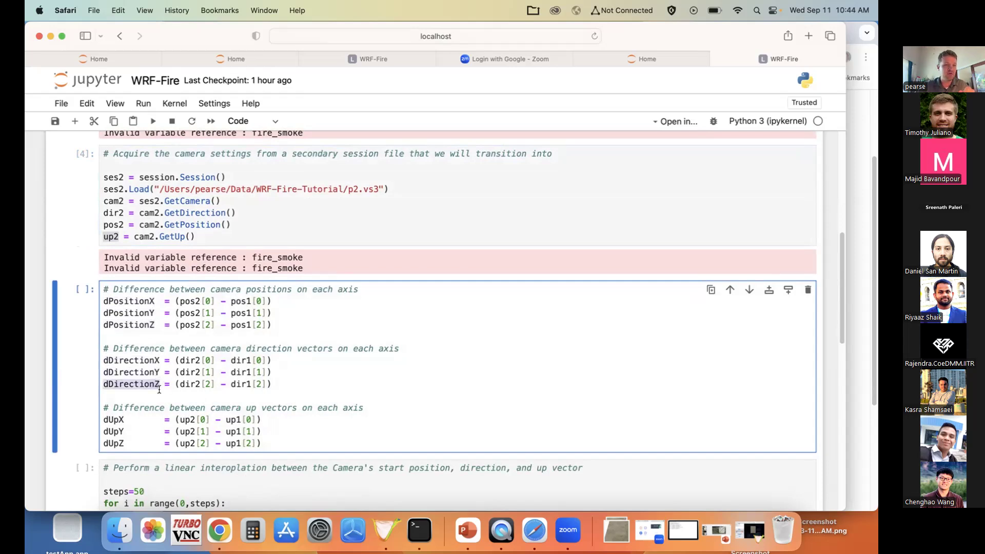
left_click_drag(125, 443, 102, 420)
key("Escape")
left_click(152, 121)
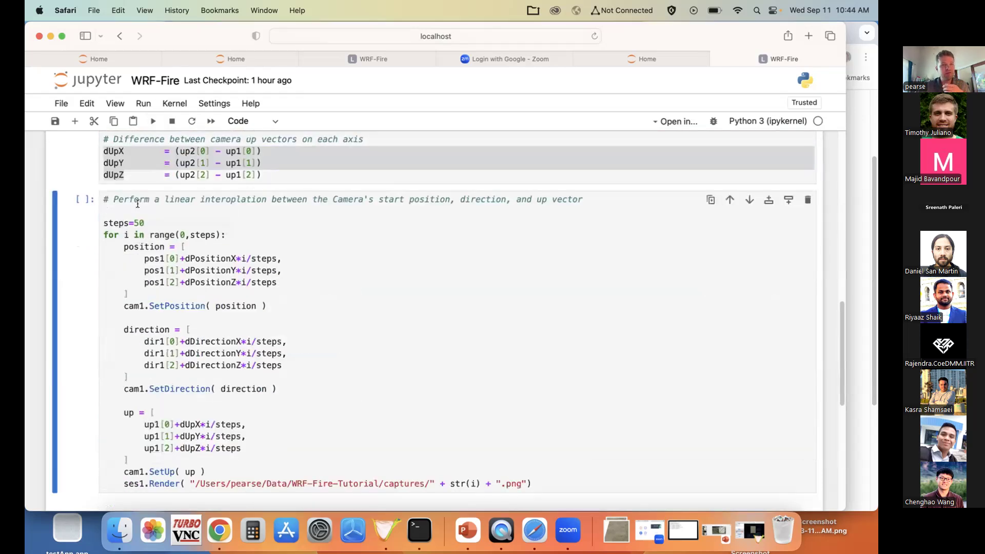
Overwrite the notebook file on disk with the open version, and examine the 50-step interpolation loop through its Render call
left_click_drag(129, 222, 94, 217)
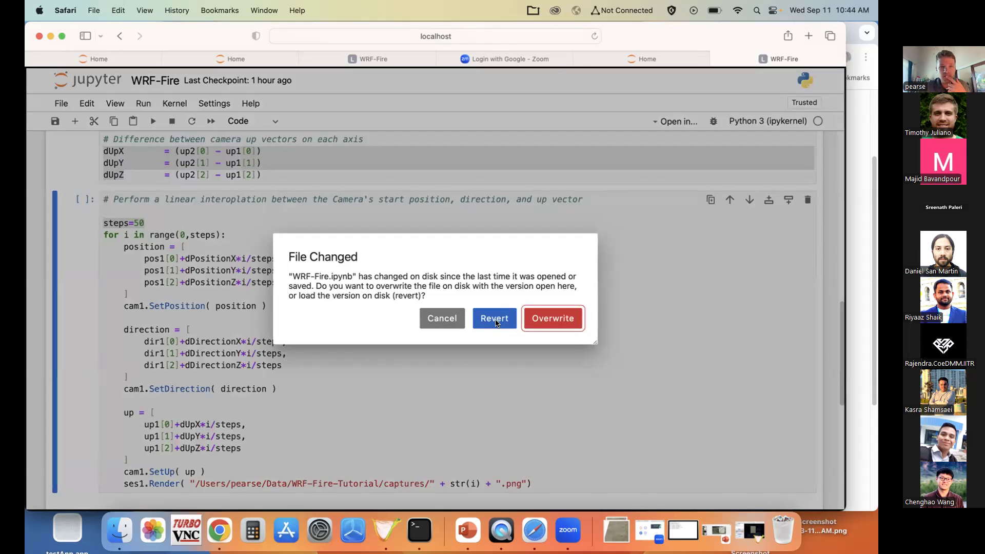
left_click(564, 318)
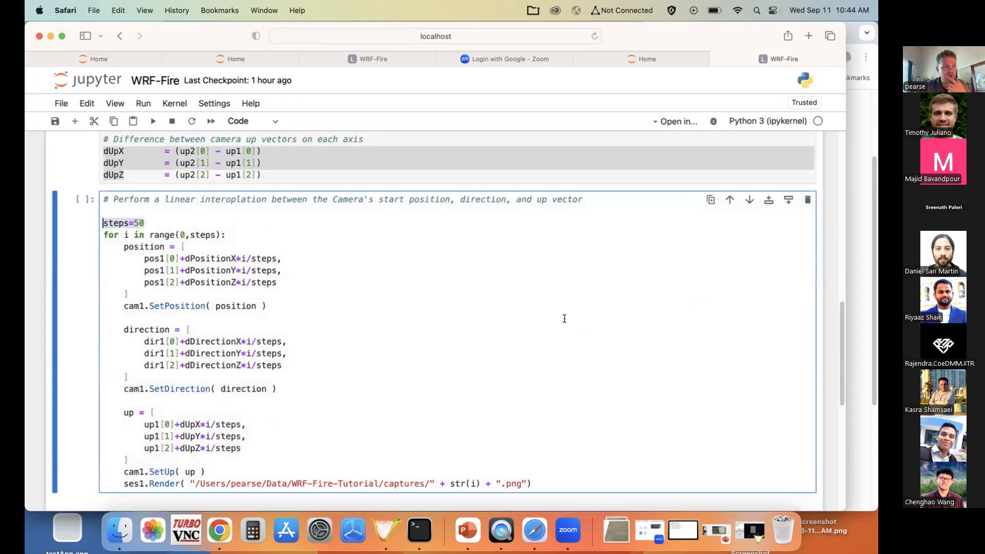
scroll(497, 318, "down", 1)
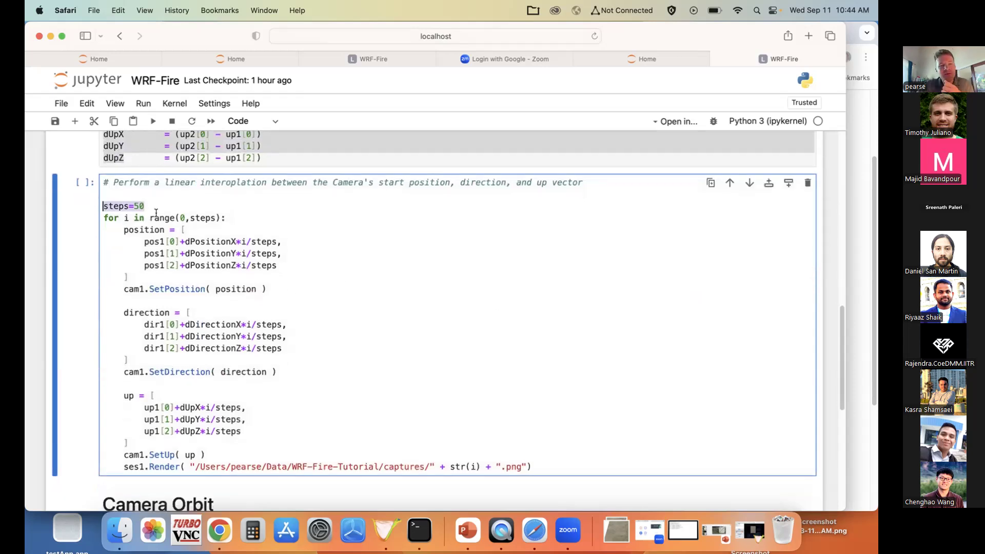
left_click_drag(145, 206, 164, 230)
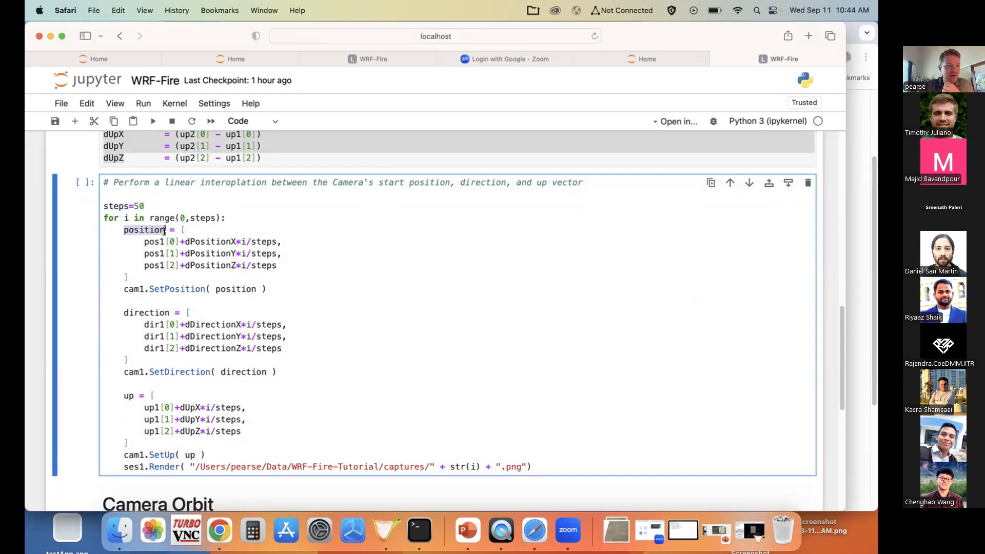
left_click_drag(123, 288, 272, 288)
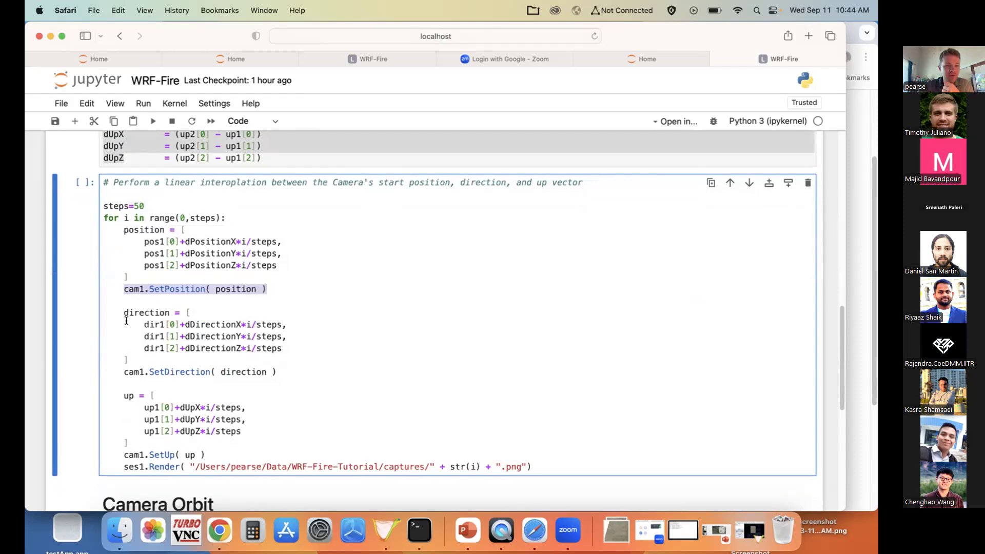
left_click_drag(123, 312, 168, 312)
left_click_drag(124, 372, 275, 370)
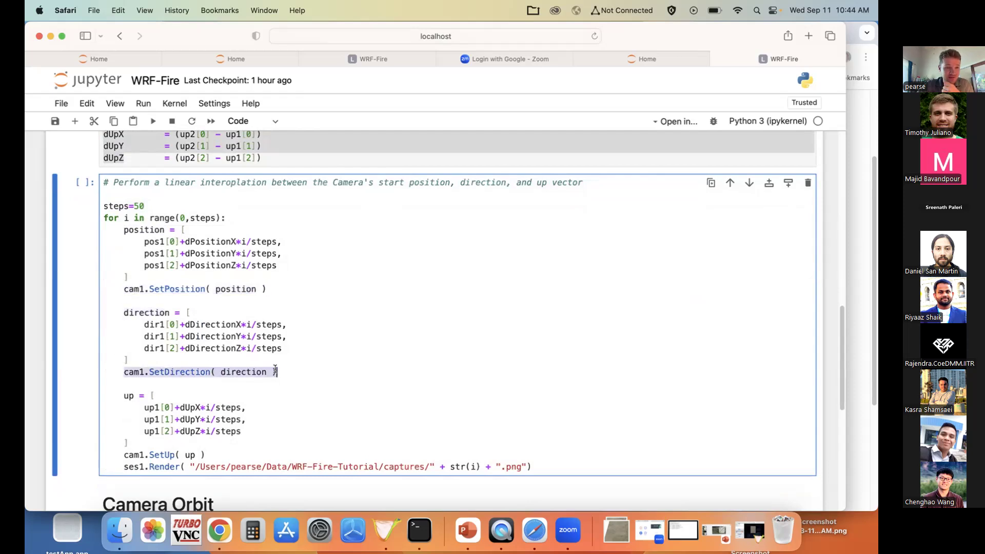
left_click_drag(122, 396, 138, 395)
left_click_drag(124, 455, 541, 466)
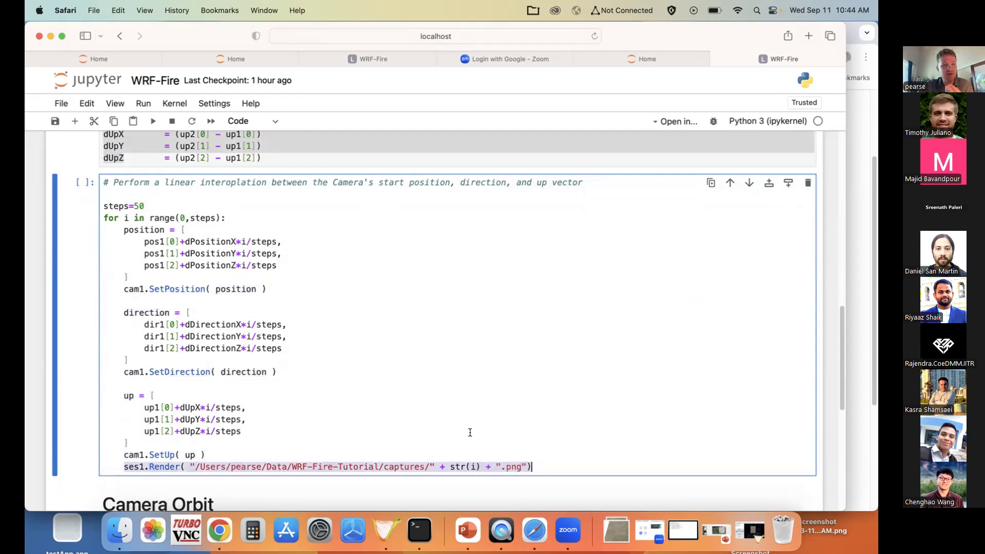
Try to run the 50-step camera interpolation and rendering cell, and check the output of the p2.vs3 cell
double_click(121, 201)
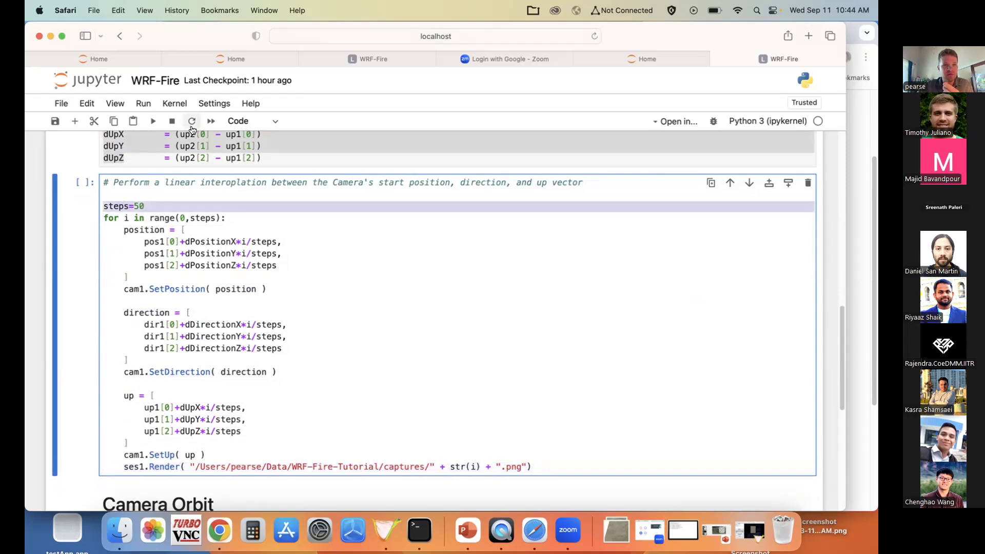
left_click(151, 122)
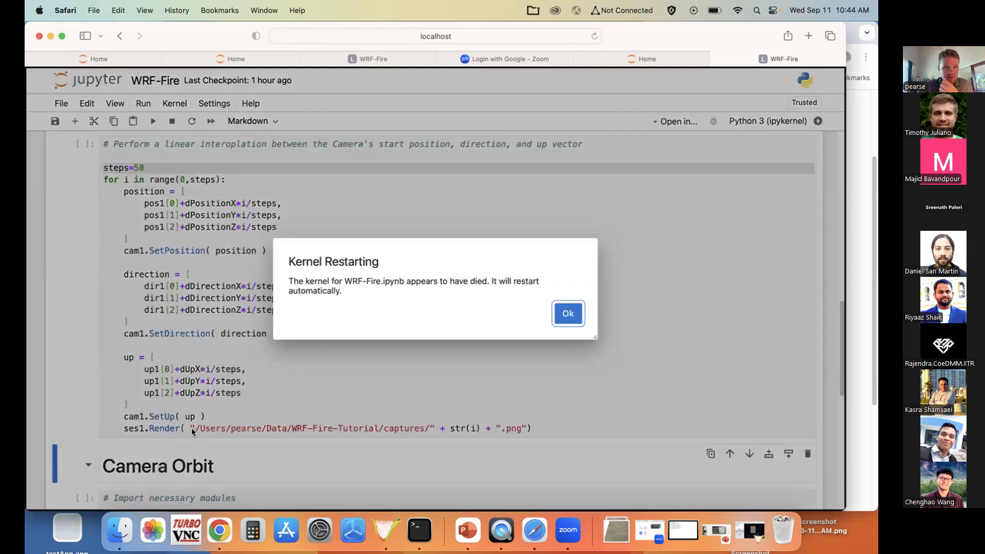
left_click(567, 314)
scroll(512, 333, "up", 4)
scroll(491, 345, "up", 2)
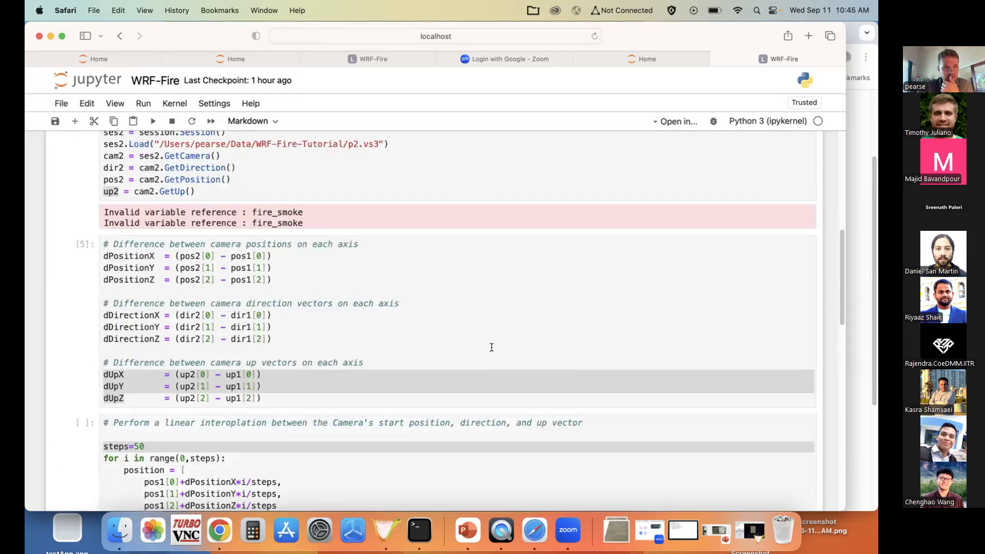
double_click(275, 214)
scroll(333, 379, "down", 5)
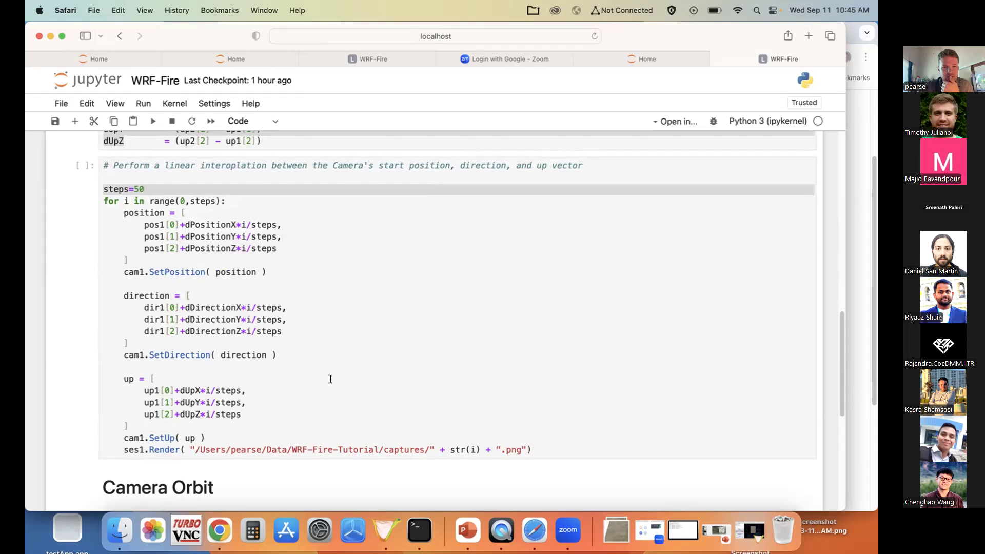
Switch to Finder and open all the numbered images 0.png to 49.png from the captures folder together
left_click(120, 529)
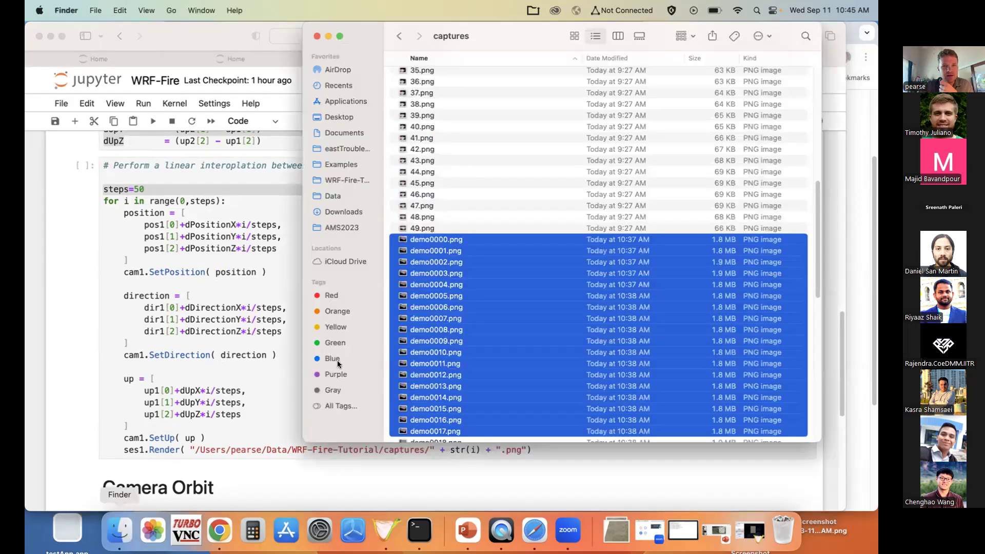
left_click(562, 228)
scroll(562, 228, "up", 10)
key("super+a")
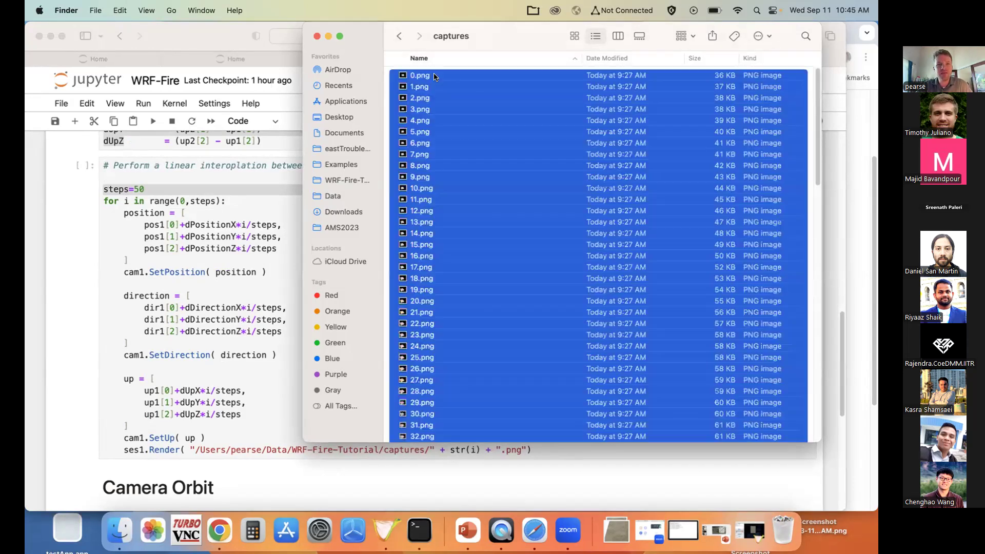
left_click(28, 328)
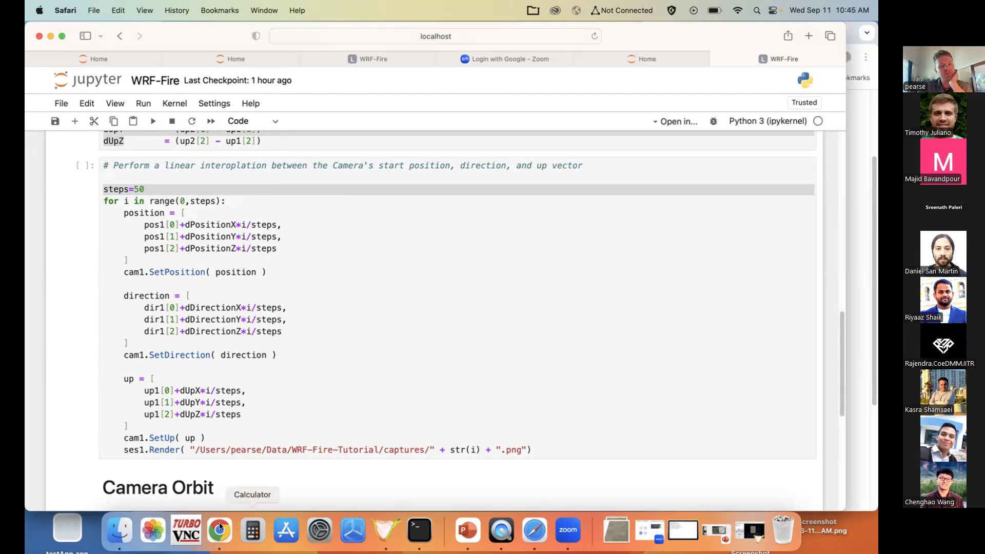
left_click(122, 528)
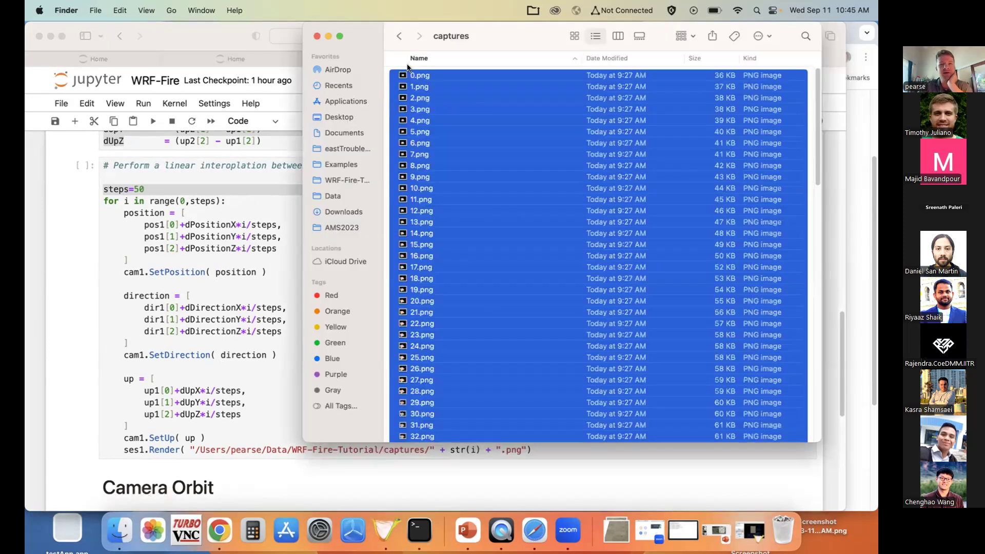
right_click(419, 75)
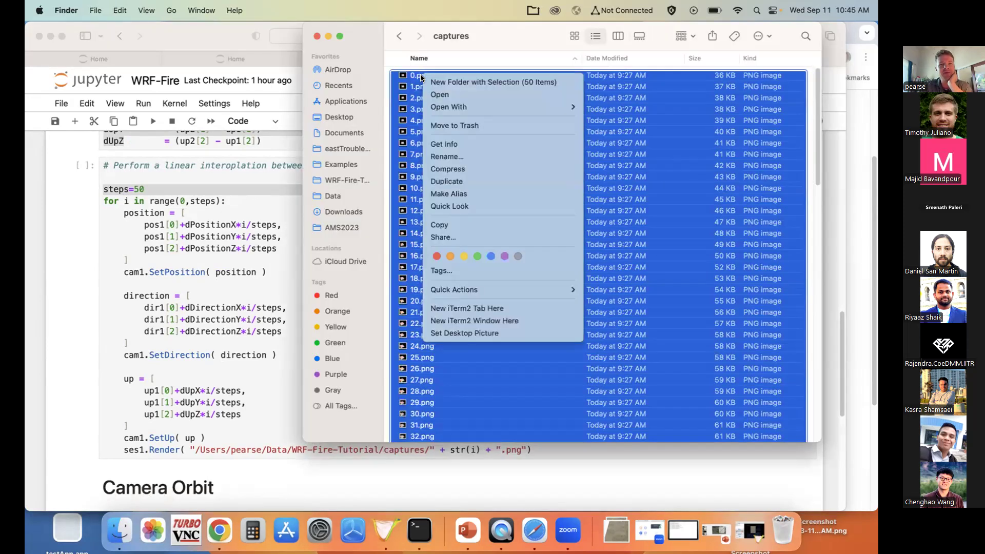
left_click(462, 95)
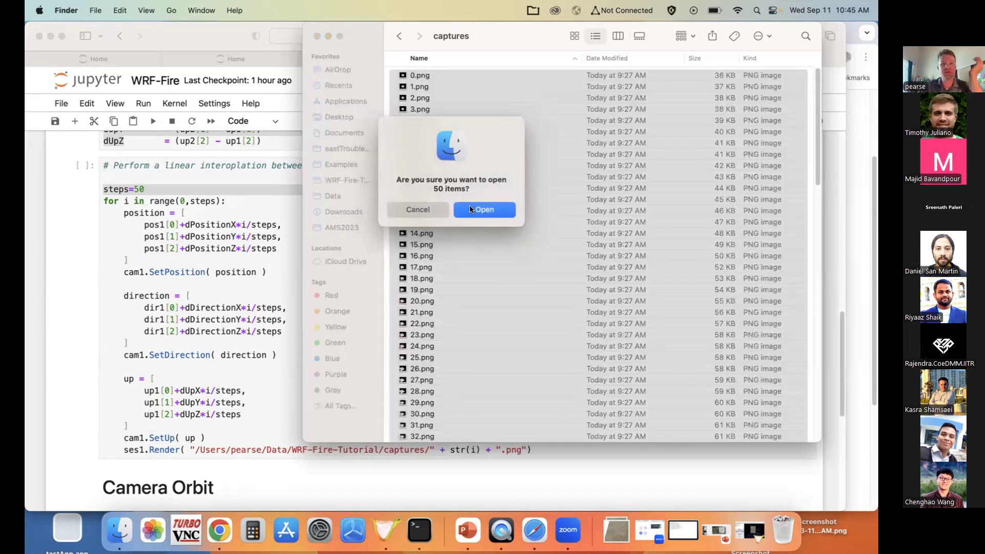
left_click(474, 210)
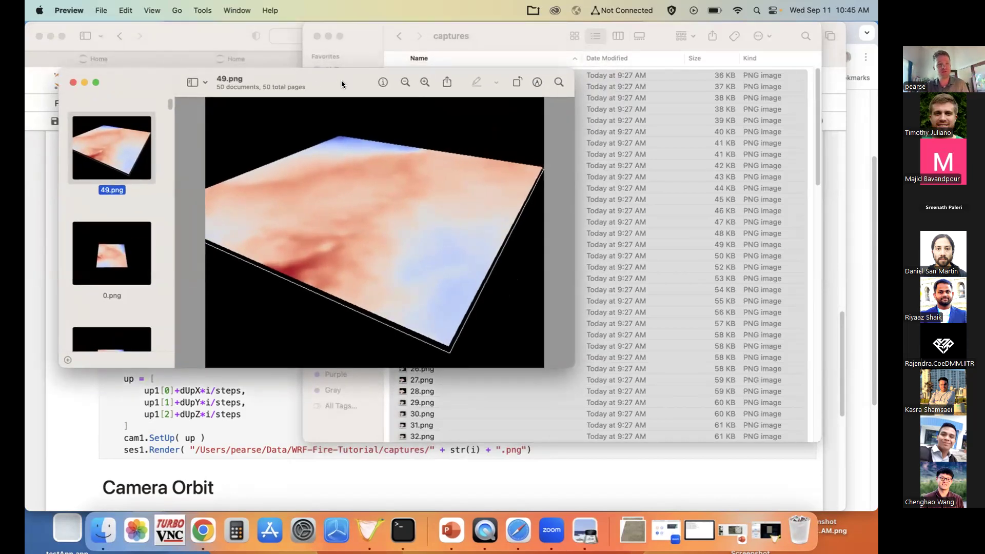
Step through the numbered keyframe images from 0.png to 48.png to view the camera transition, and shift the image window slightly
key("Down")
key("Down")
key("Down")
key("Down")
key("Down")
key("Down")
key("Down")
key("Down")
key("Down")
key("Down")
key("Down")
key("Down")
key("Down")
key("Down")
key("Down")
key("Down")
key("Down")
key("Down")
key("Down")
key("Down")
key("Down")
key("Down")
key("Down")
key("Down")
key("Down")
key("Down")
key("Down")
key("Down")
key("Down")
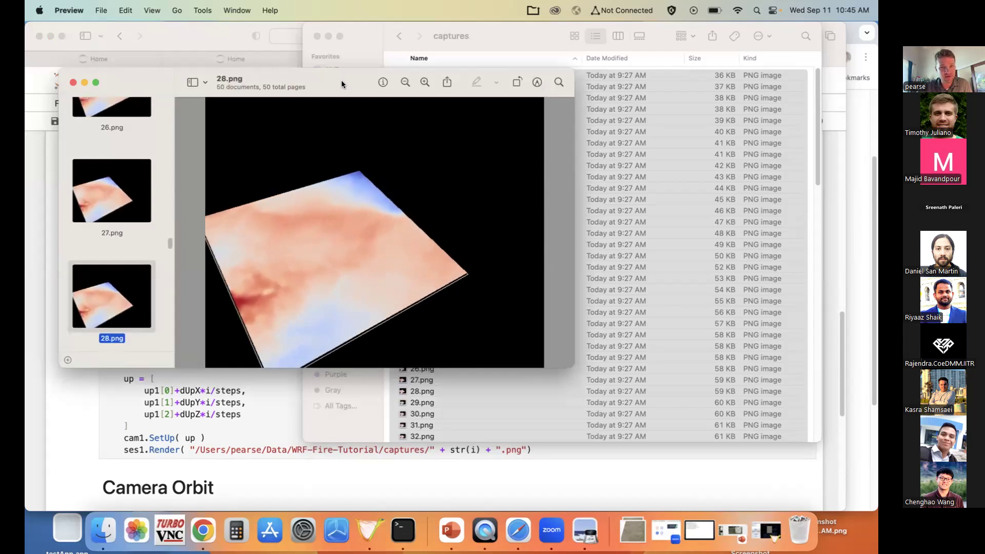
key("Down")
key("Down")
key("Down")
key("Down")
key("Down")
key("Down")
key("Down")
key("Down")
key("Down")
key("Down")
key("Down")
key("Down")
key("Down")
key("Down")
key("Down")
key("Down")
key("Down")
key("Down")
key("Down")
key("Down")
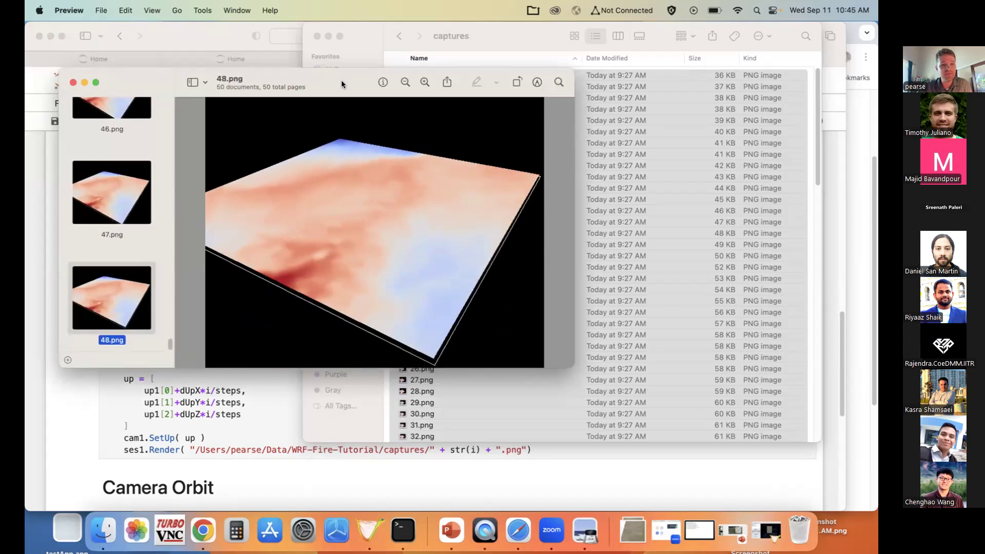
left_click_drag(81, 75, 162, 74)
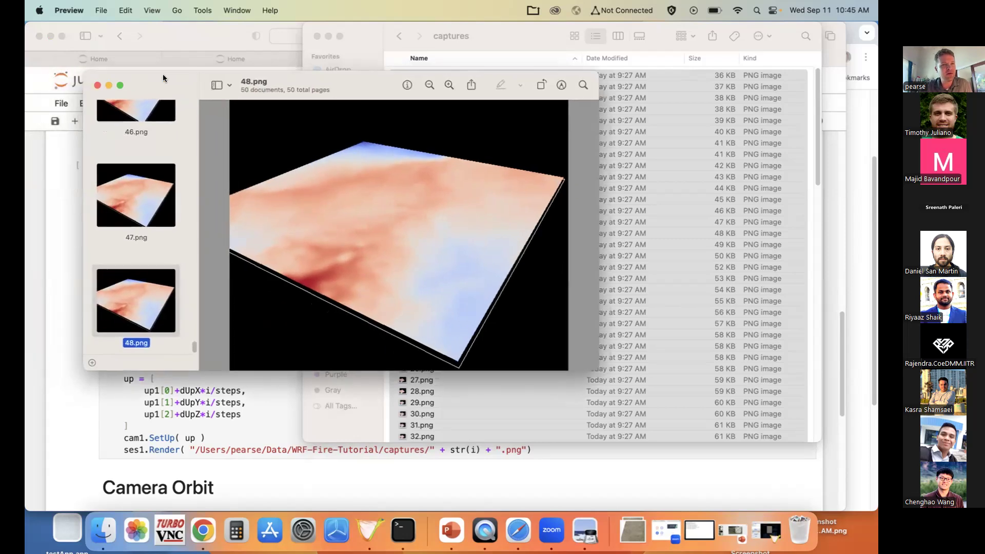
Close the image viewer, return to the notebook and run the import cell of the Camera Orbit section
left_click(97, 86)
left_click(147, 208)
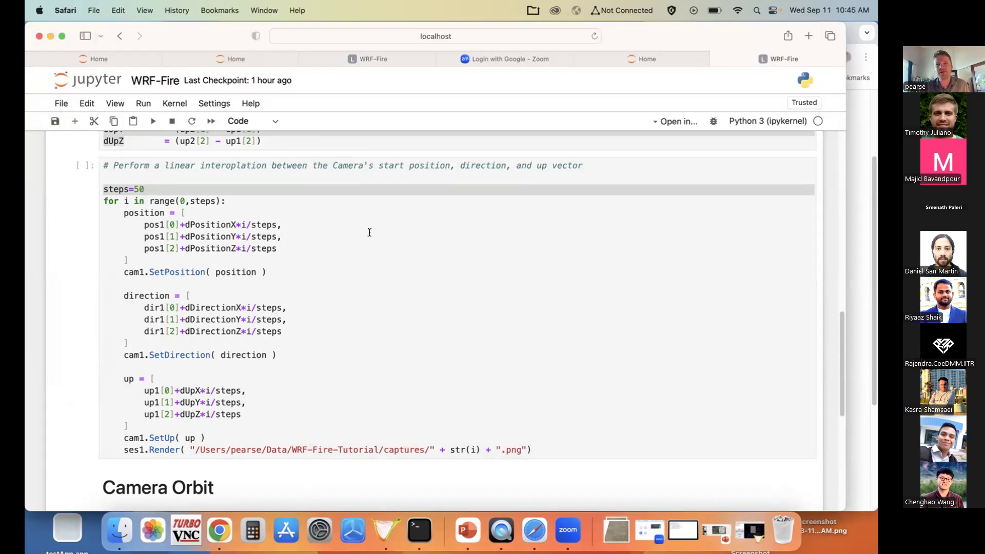
scroll(308, 237, "down", 3)
scroll(276, 240, "down", 5)
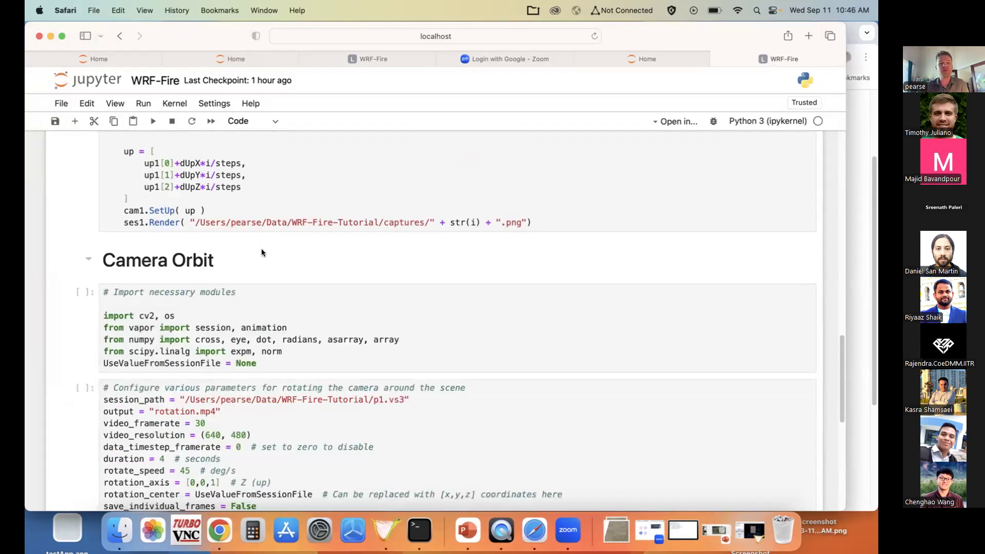
left_click(246, 300)
left_click(153, 121)
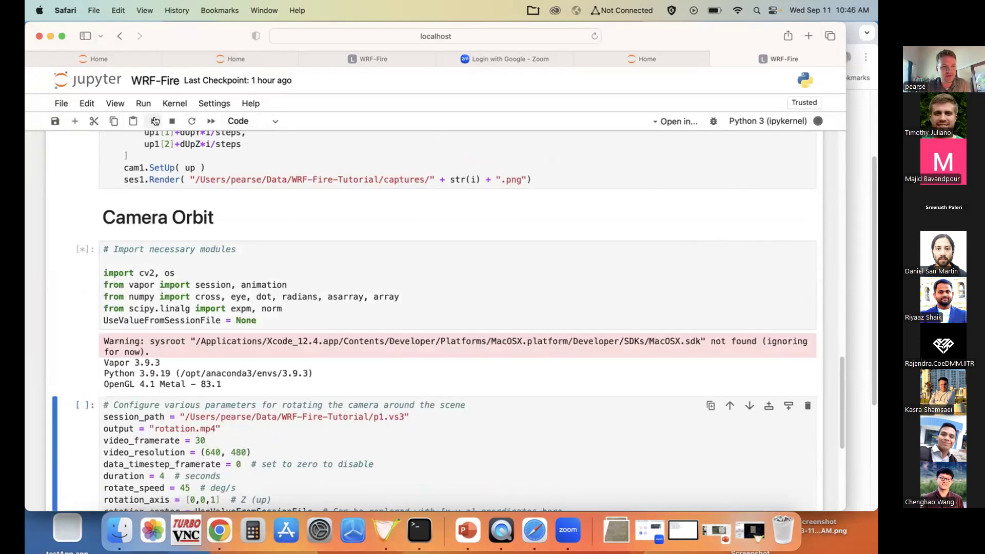
Run the Camera Orbit cells that configure the rotation parameters, load the p1.vs3 session and define the rotation_matrix function
scroll(175, 248, "down", 2)
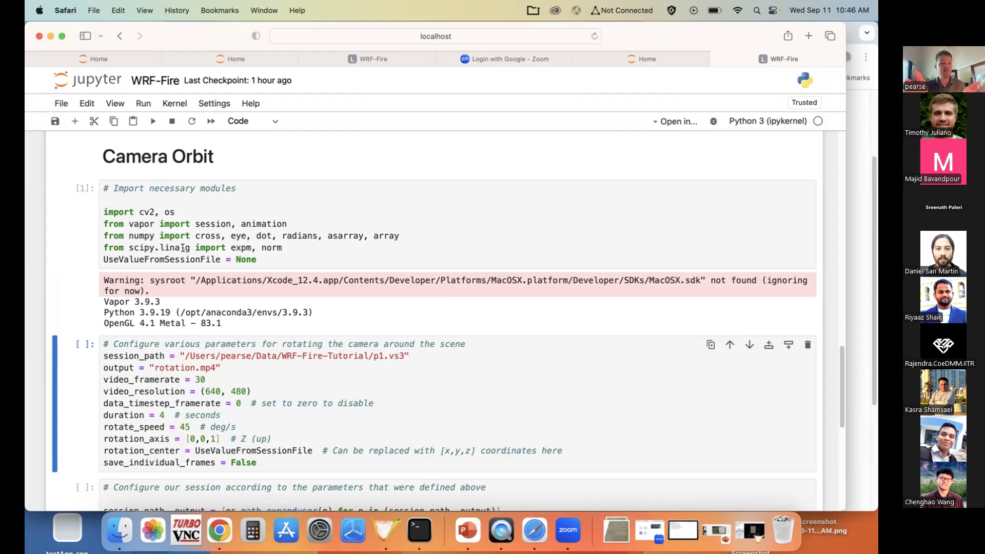
left_click(157, 121)
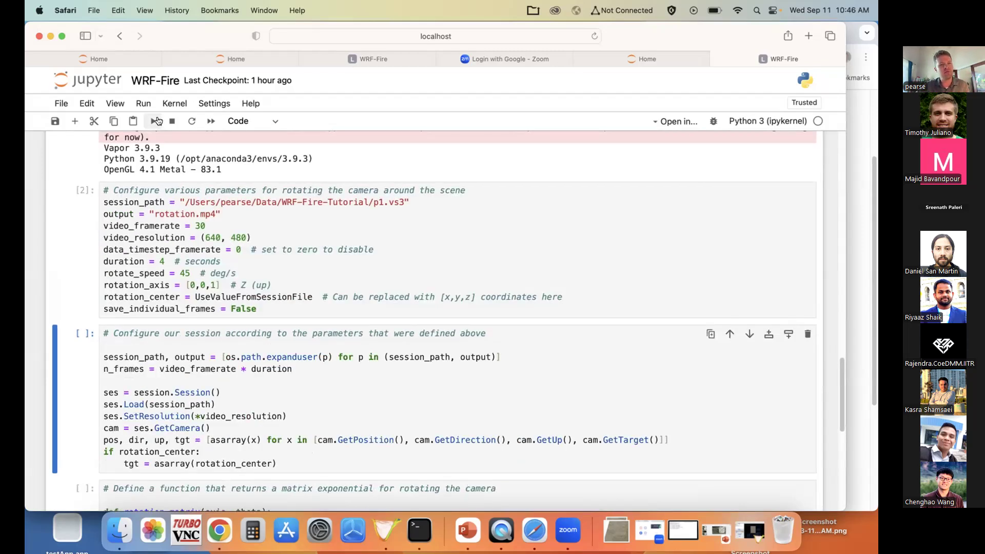
left_click(156, 121)
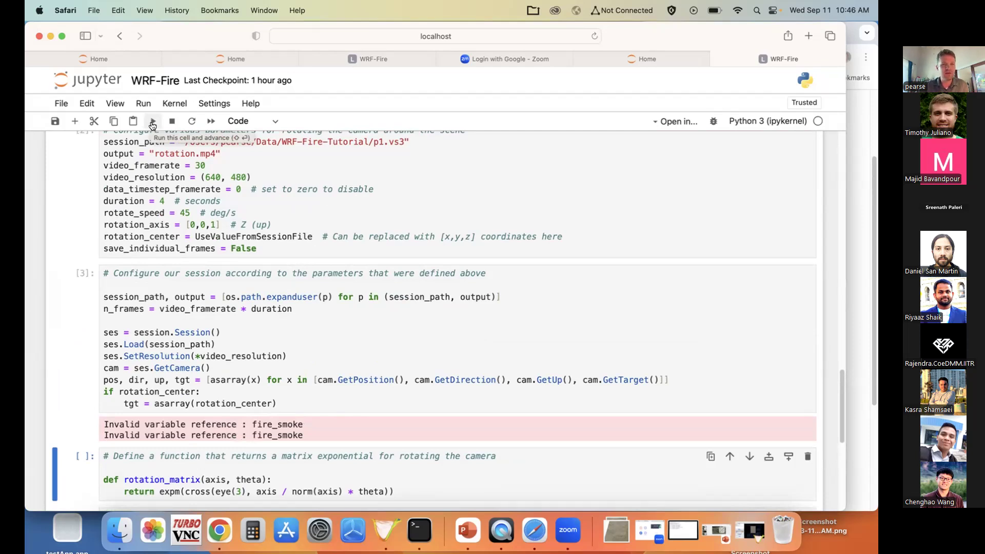
left_click(153, 126)
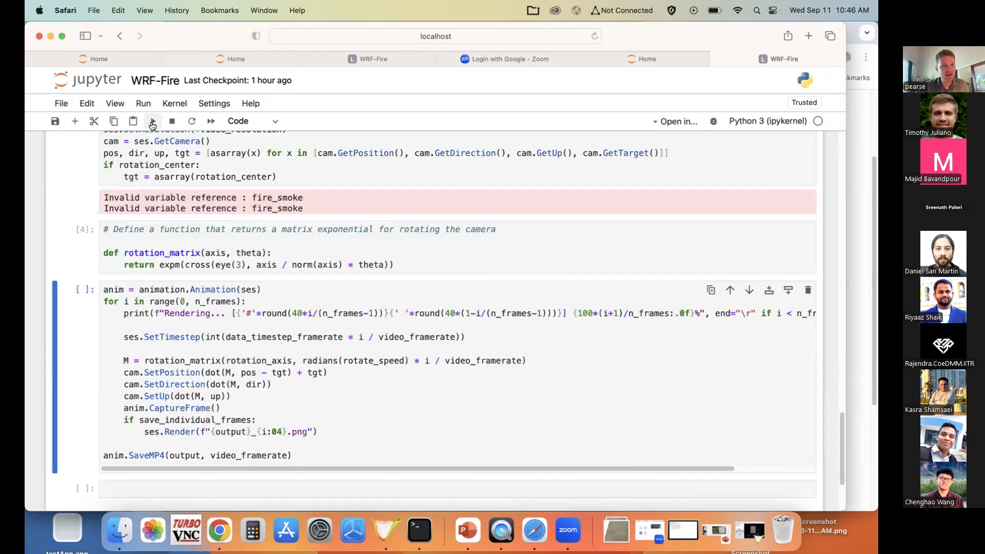
Rerun the session configuration and rotation_matrix cells, and run the animation cell that renders the orbit frames and saves the MP4
double_click(271, 197)
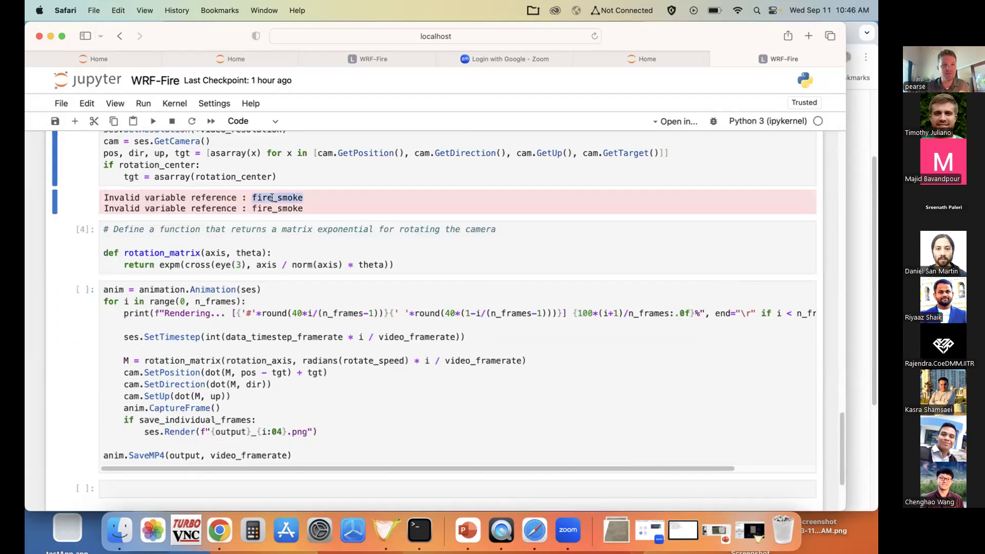
left_click(152, 125)
left_click(152, 125)
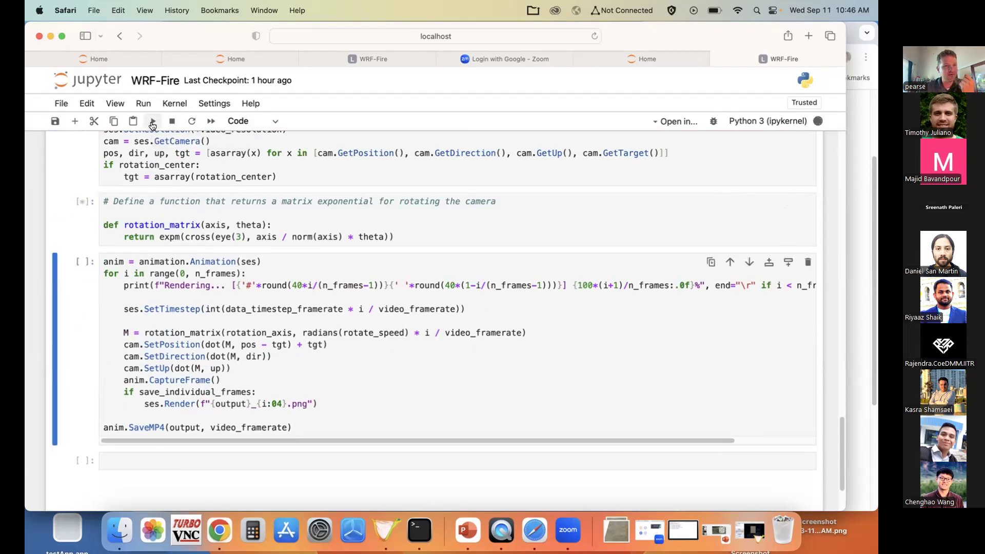
left_click(152, 125)
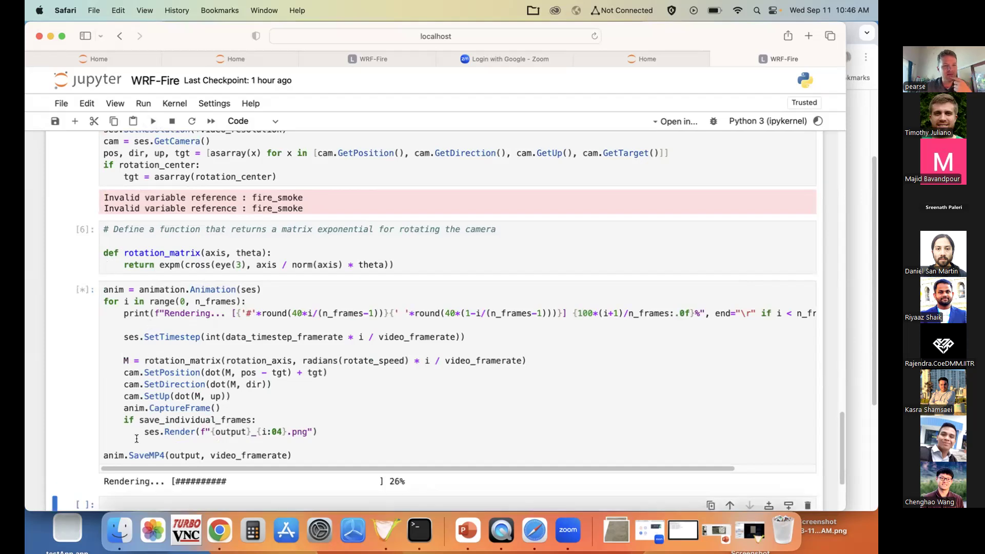
left_click_drag(293, 455, 103, 455)
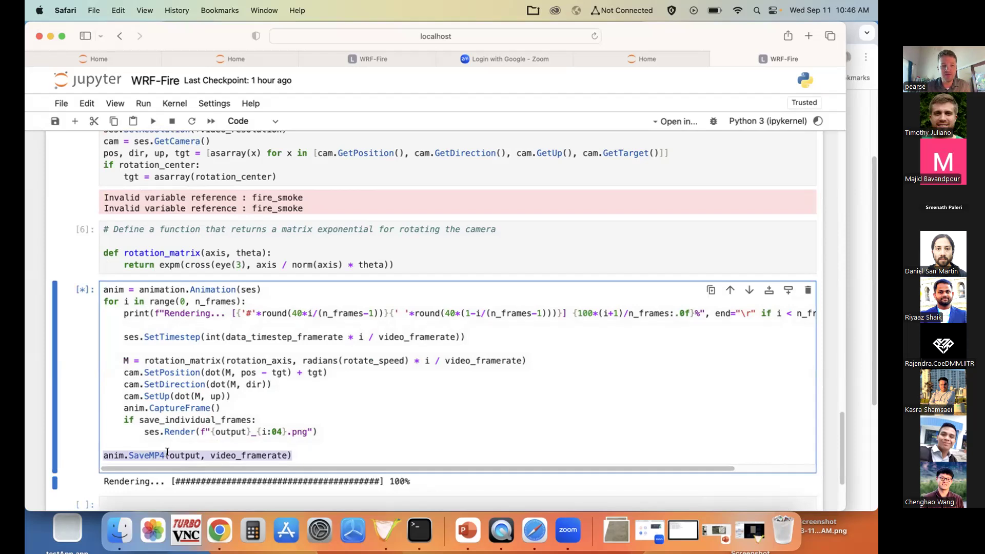
scroll(103, 398, "down", 4)
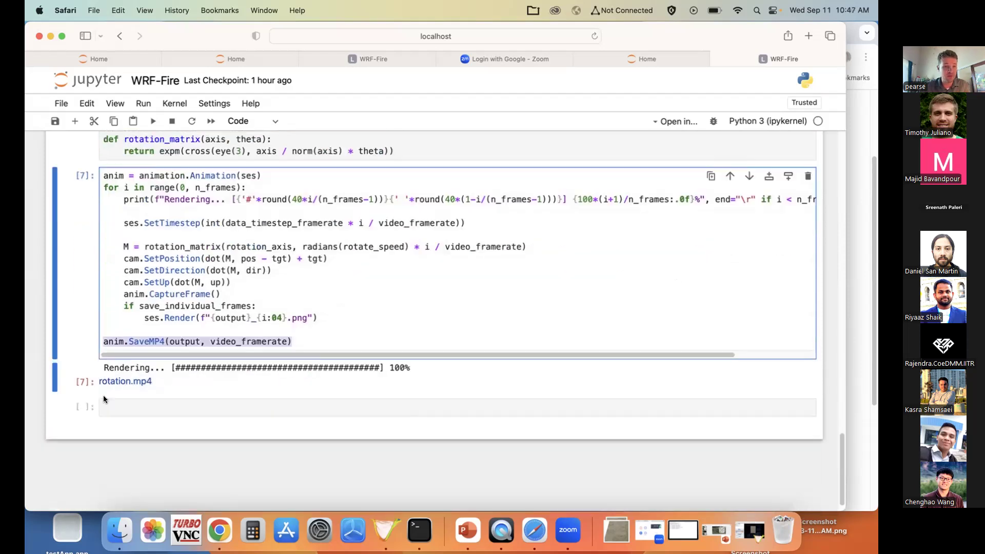
Try to open the rotation.mp4 output link, and look for the file in the WRF-Fire-Tutorial folder in Finder
left_click(133, 382)
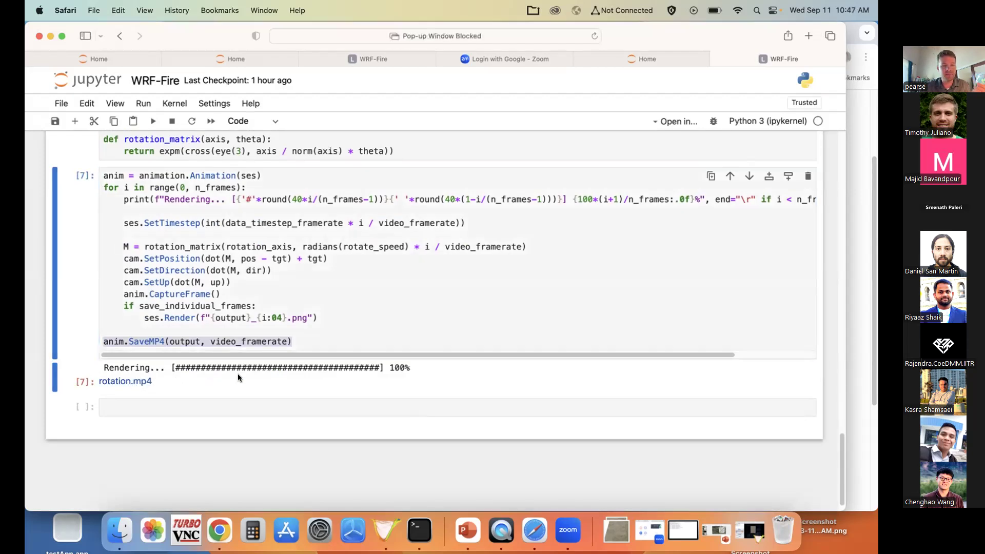
left_click(144, 382)
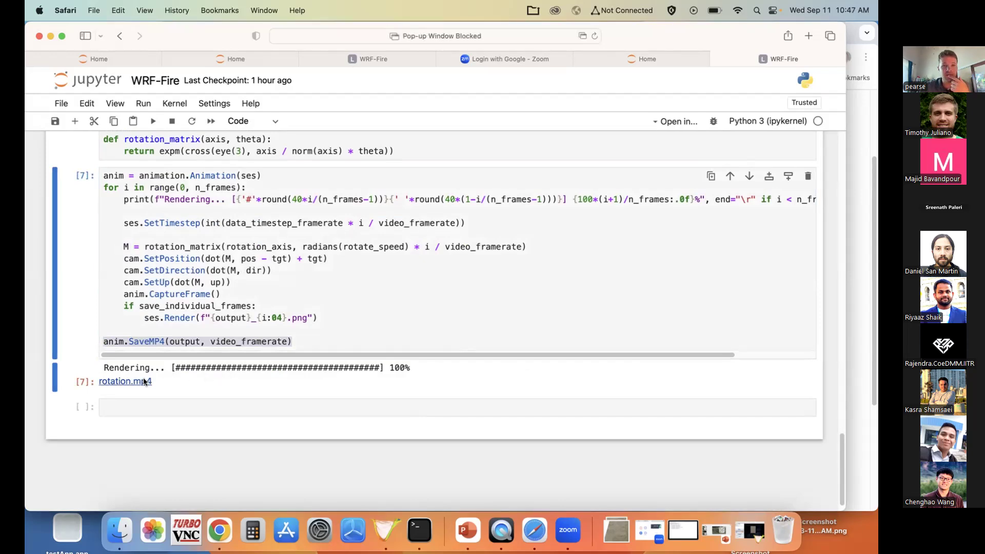
left_click(123, 541)
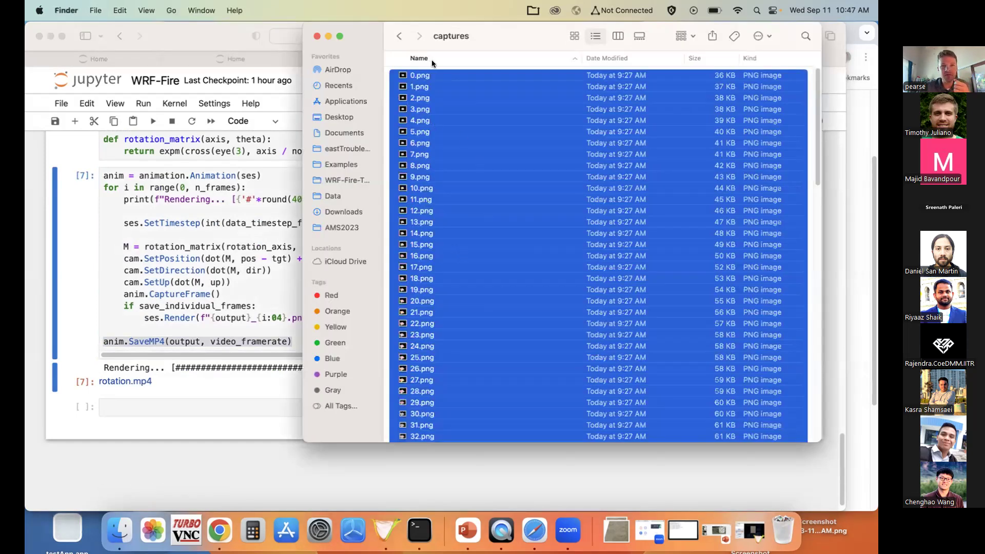
left_click(201, 337)
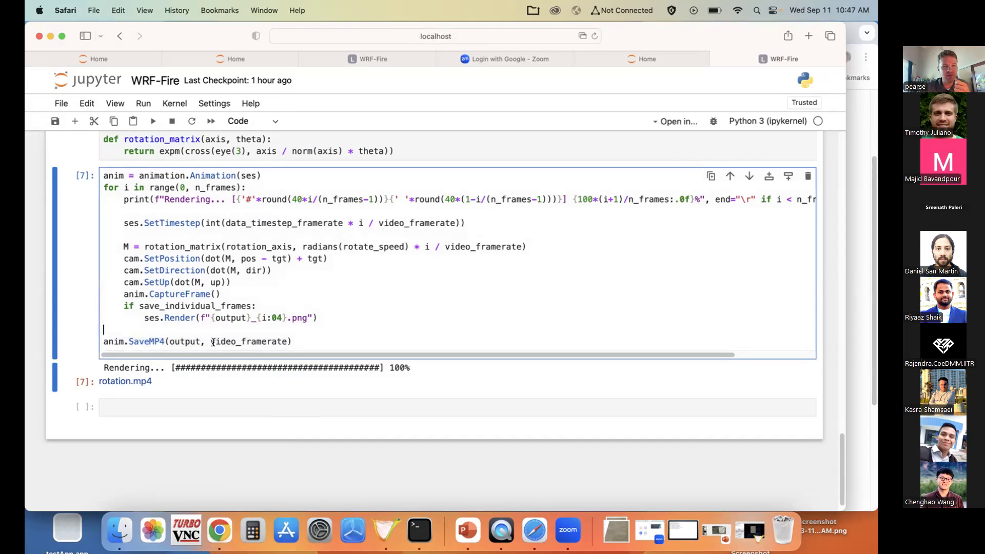
scroll(213, 342, "up", 1)
left_click(120, 530)
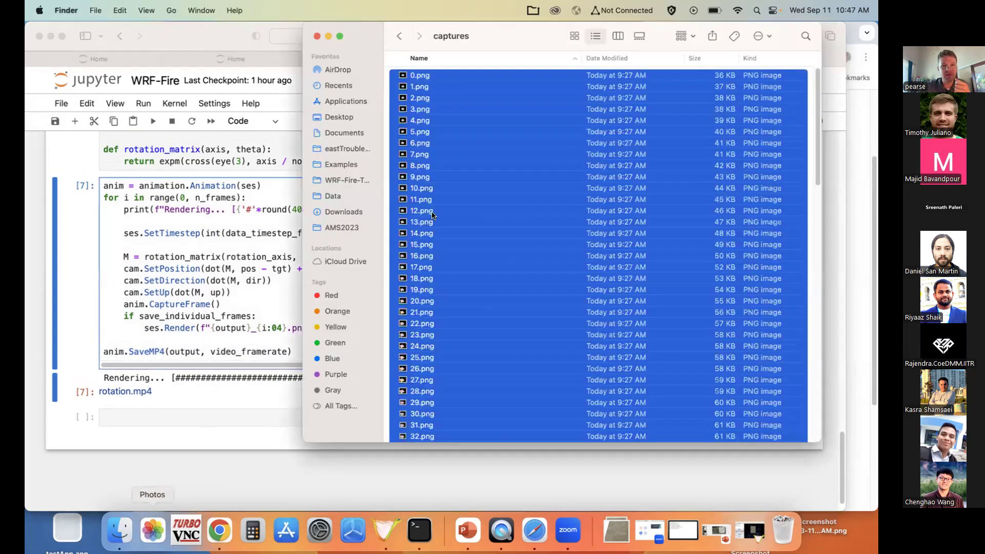
left_click(398, 36)
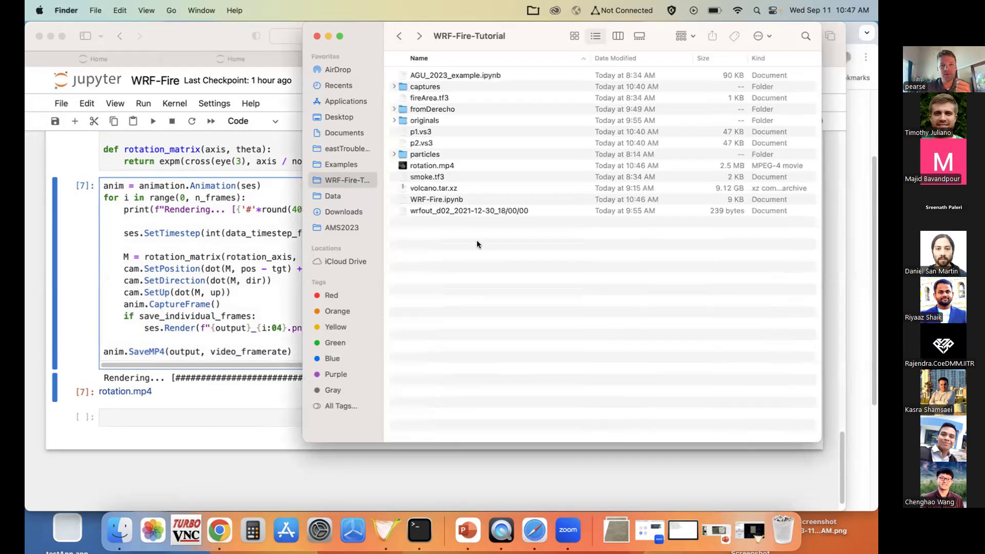
Switch back to Safari, open the rotation.mp4 output in a browser tab and play the orbit video
key("super+Tab")
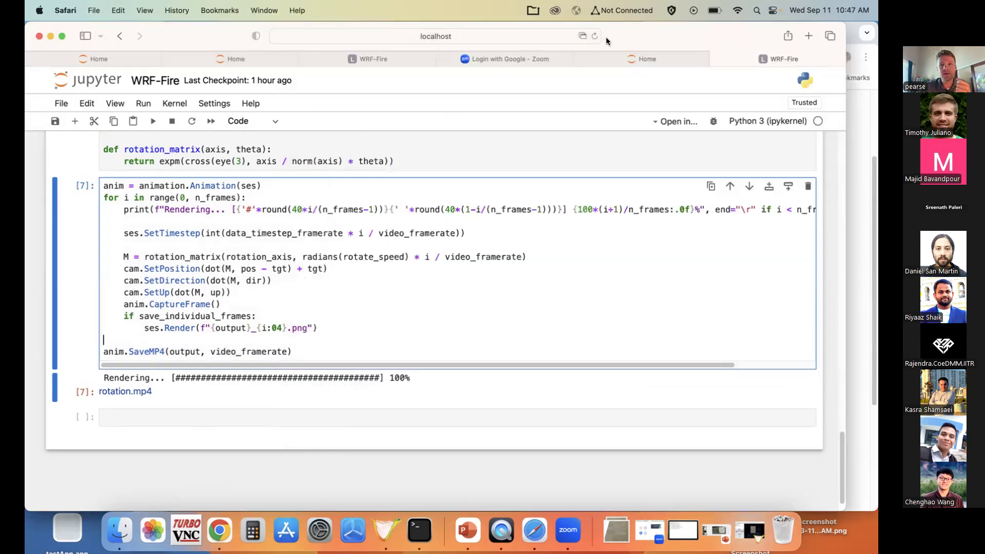
key("super+r")
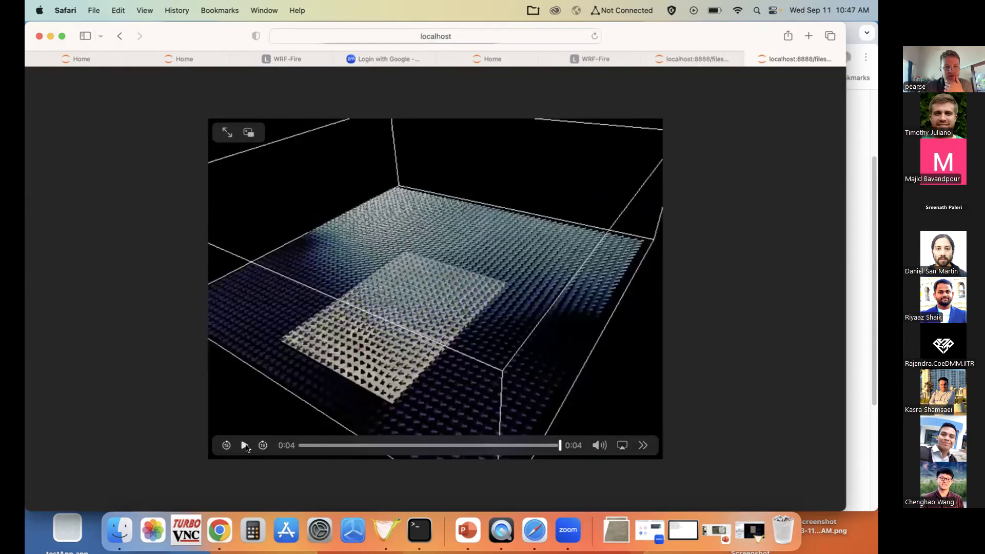
left_click(245, 445)
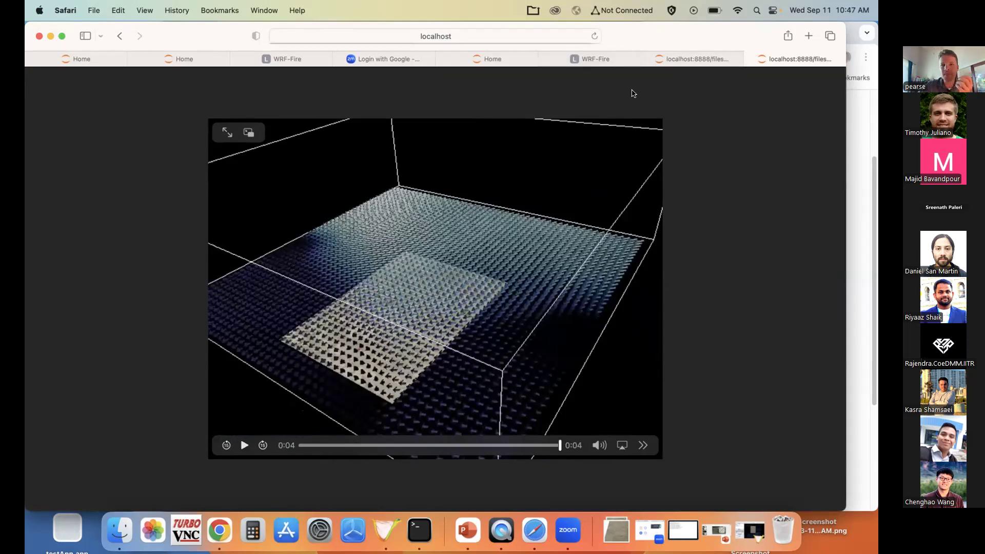
Minimize the Safari window, switch to VAPOR and restart it to clear the loaded WRF session
left_click(50, 36)
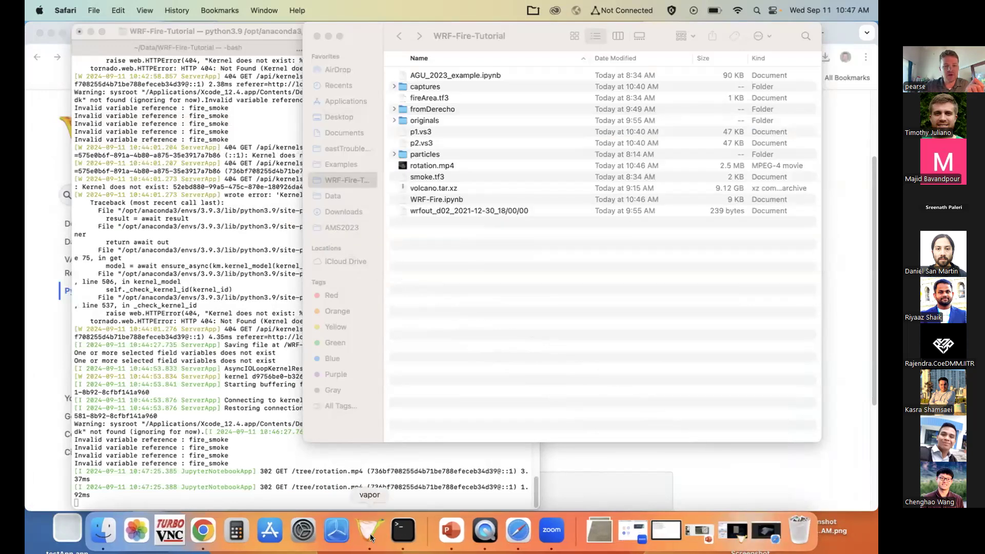
left_click(371, 534)
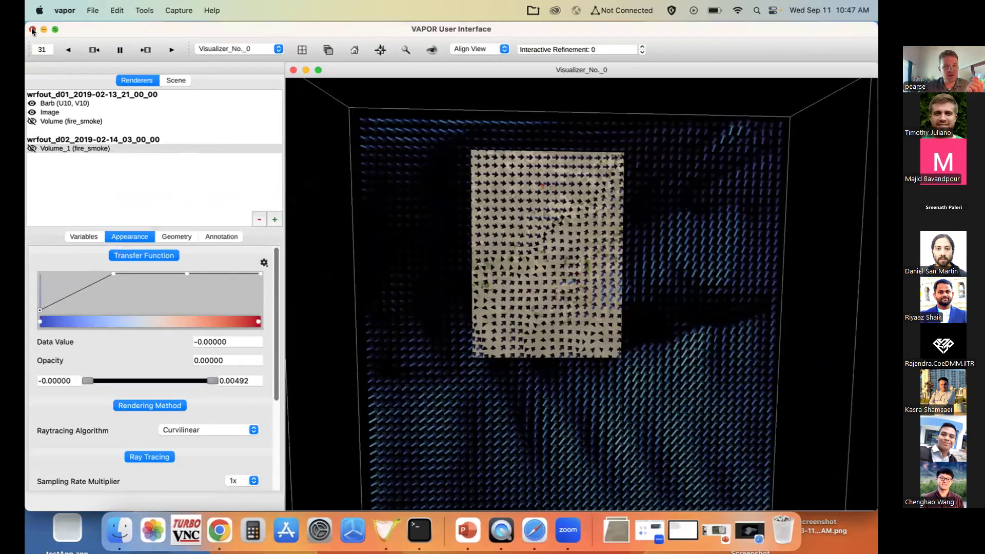
left_click(33, 29)
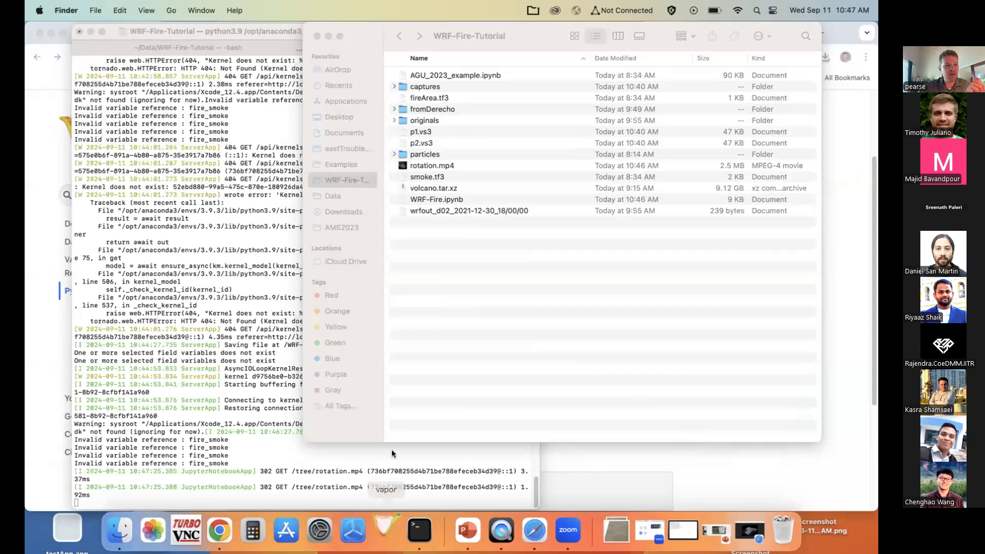
Switch to Chrome to check the "Example particles data for embers" link in the Reference Materials document, and minimize the browser window
left_click(38, 228)
left_click(379, 34)
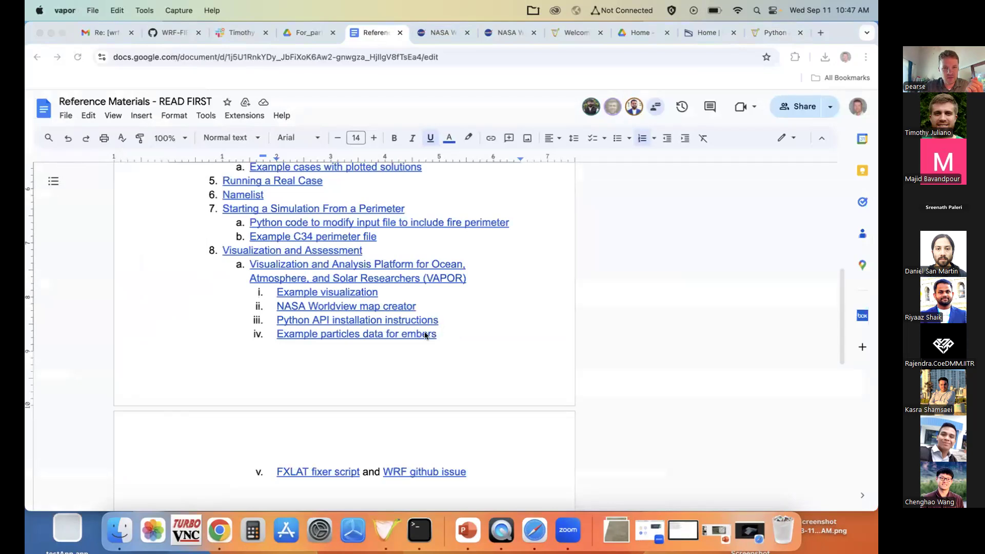
left_click(416, 336)
left_click(393, 332)
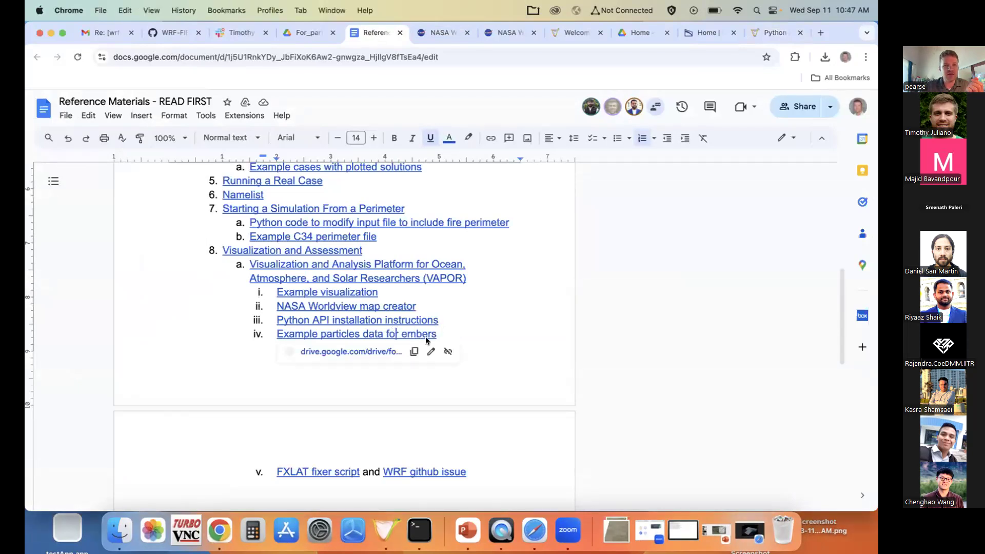
left_click(467, 331)
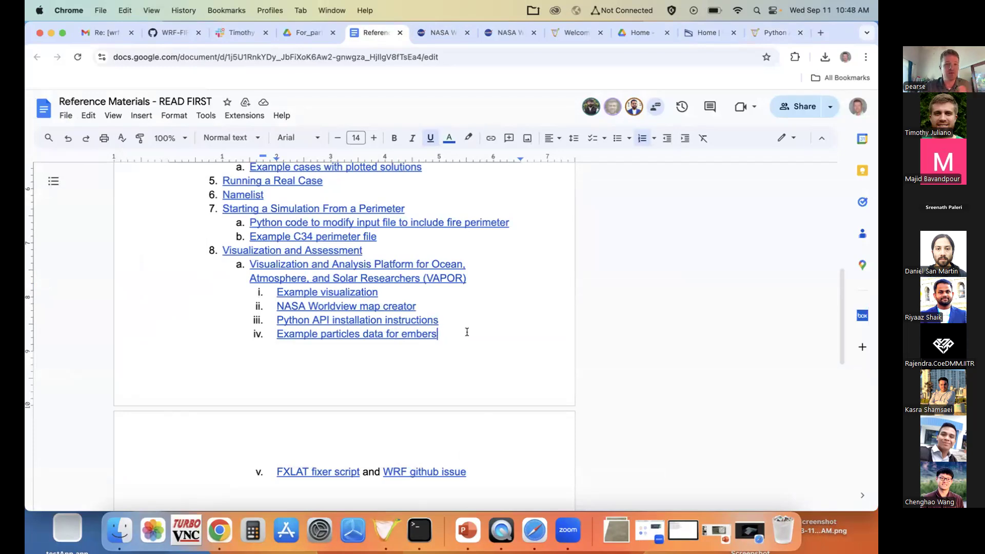
left_click(50, 33)
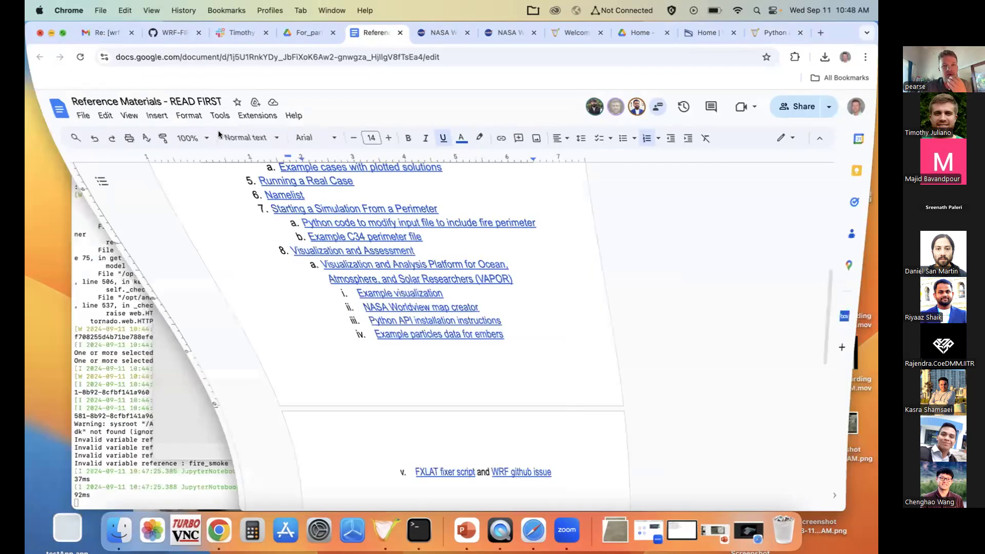
Maximize the VAPOR window, start a Data Collection Particles (DCP) import and open the particles folder inside WRF-Fire-Tutorial
double_click(336, 62)
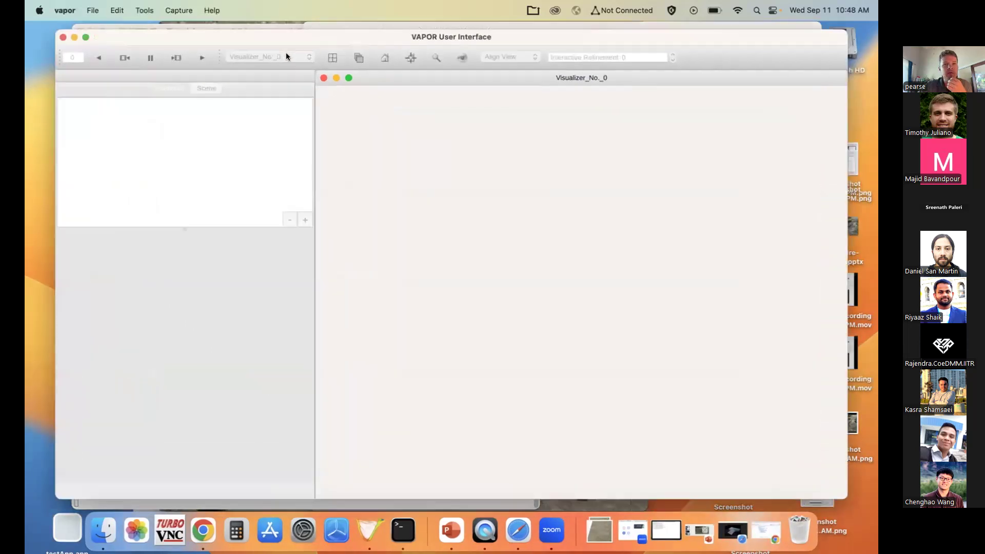
left_click(93, 10)
mouse_move(114, 55)
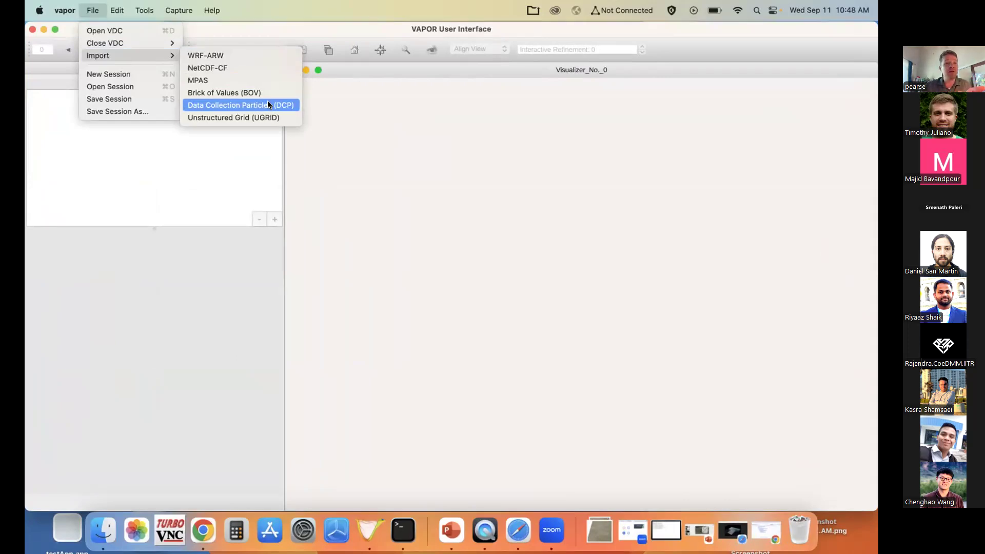
left_click(200, 106)
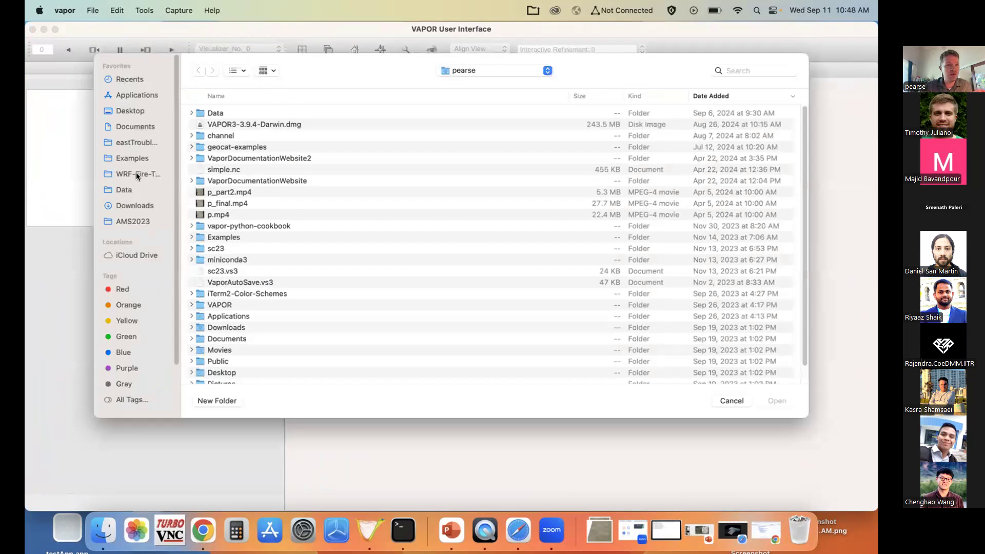
left_click(139, 172)
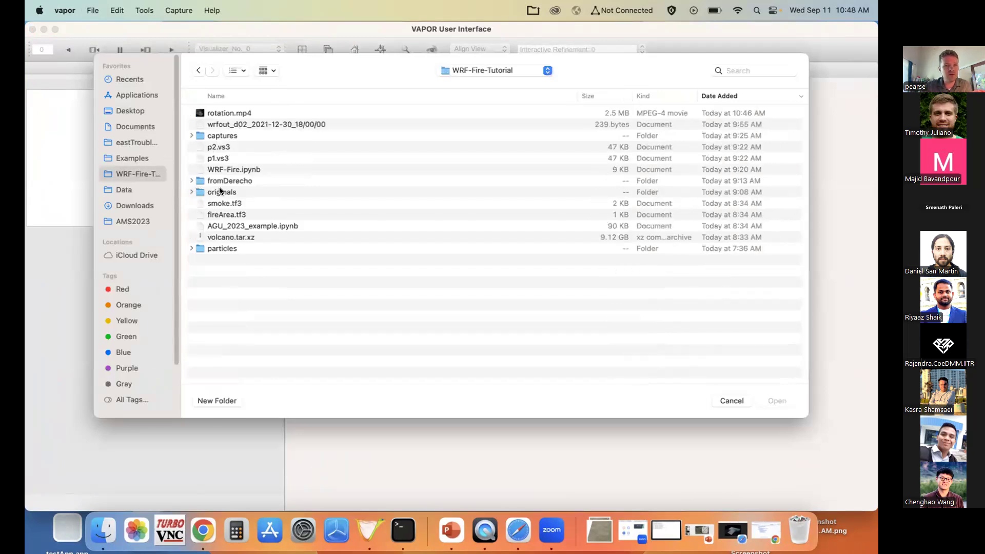
double_click(222, 248)
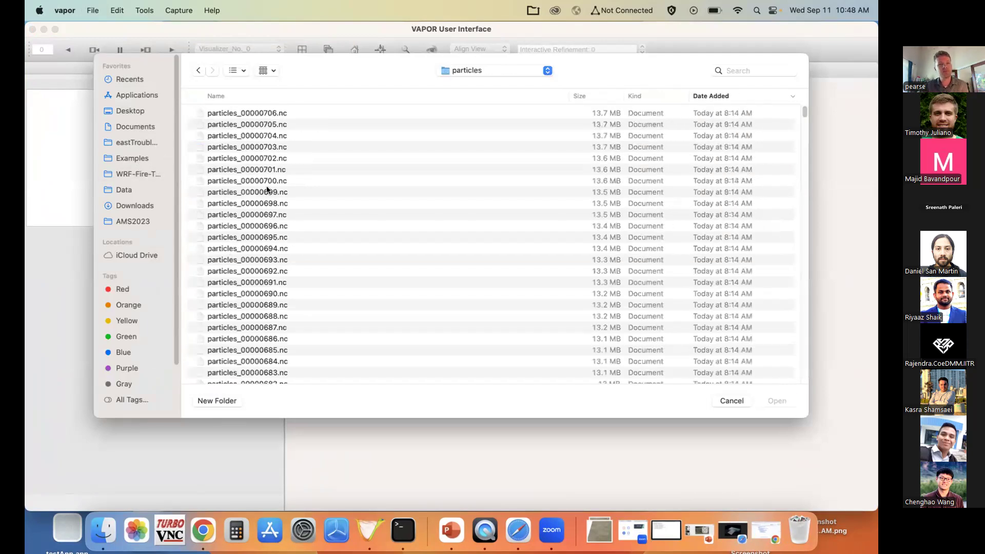
Select all particle files in the folder, starting from particles_00000706.nc, and import them as the dataset
left_click(361, 136)
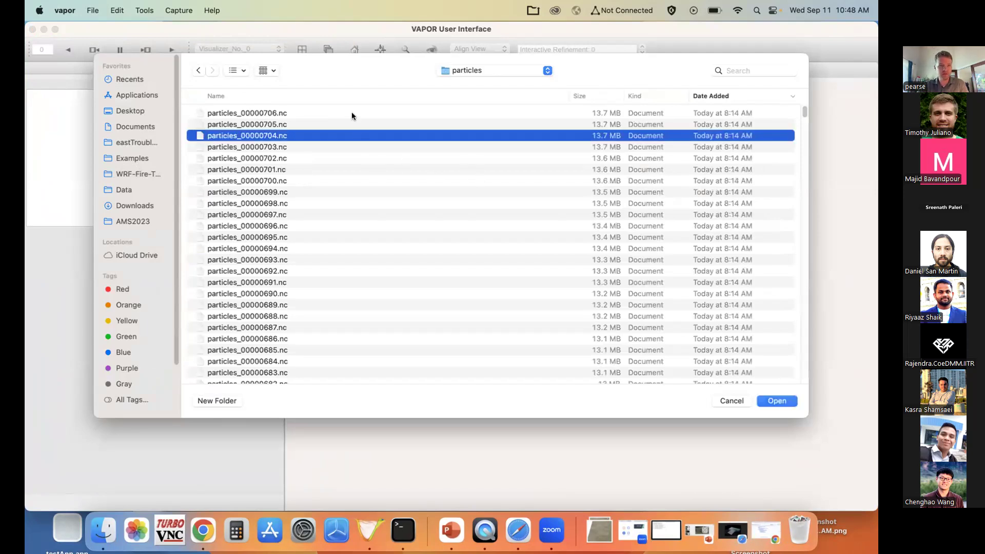
left_click(352, 113)
scroll(371, 139, "down", 20)
scroll(341, 232, "down", 20)
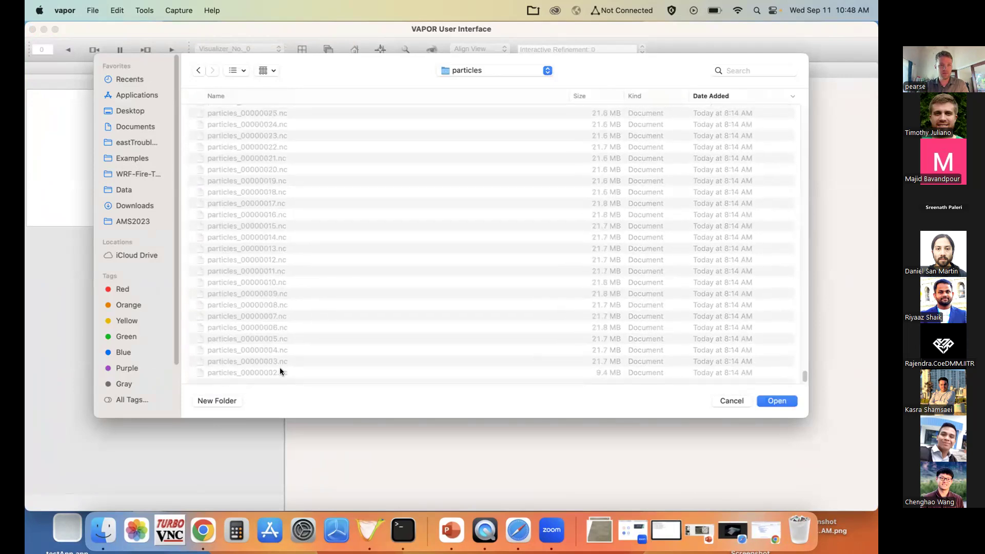
left_click(279, 369, "shift")
left_click(777, 401)
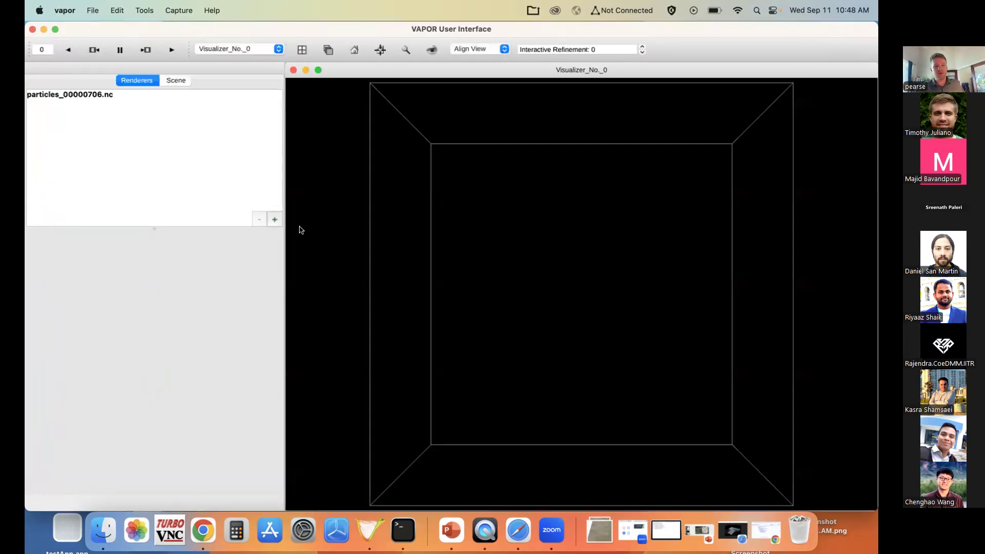
Add a Particle renderer for the imported particles_00000706.nc dataset and enable its display
left_click_drag(299, 227, 433, 149)
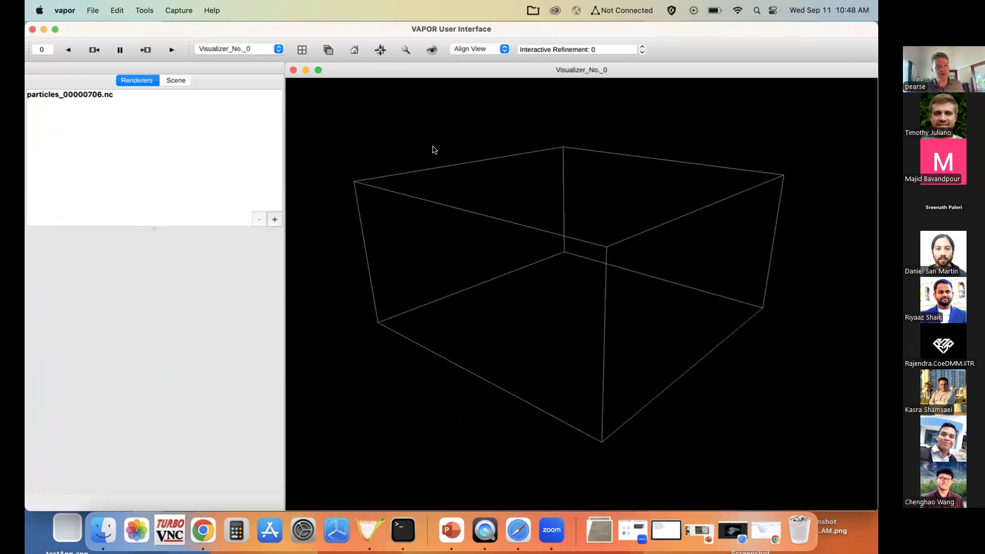
left_click(275, 220)
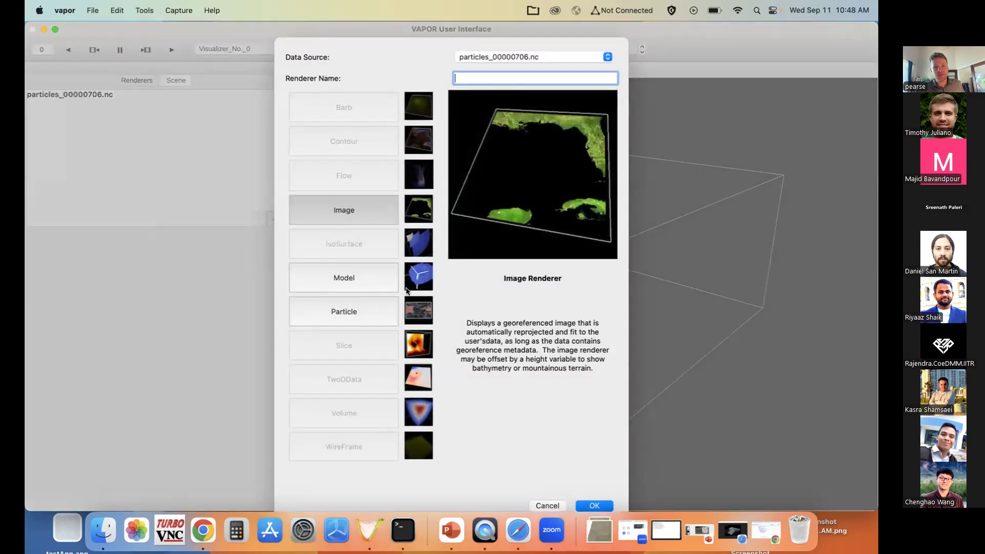
left_click(364, 314)
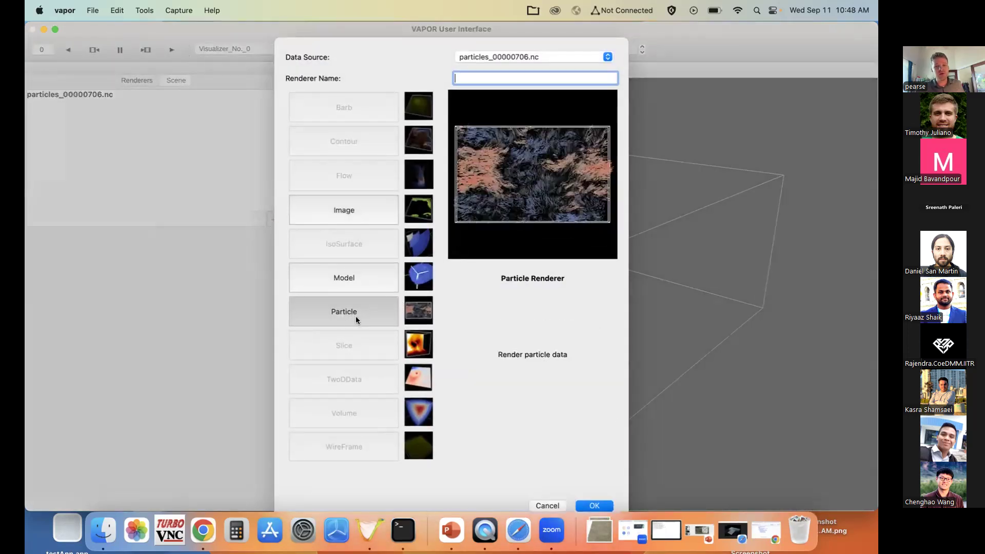
key("Return")
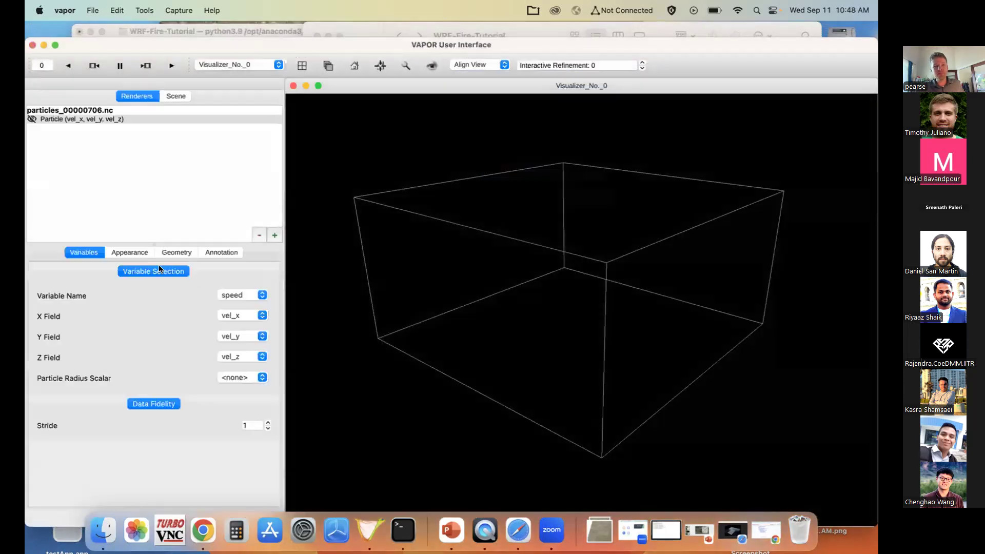
left_click(32, 118)
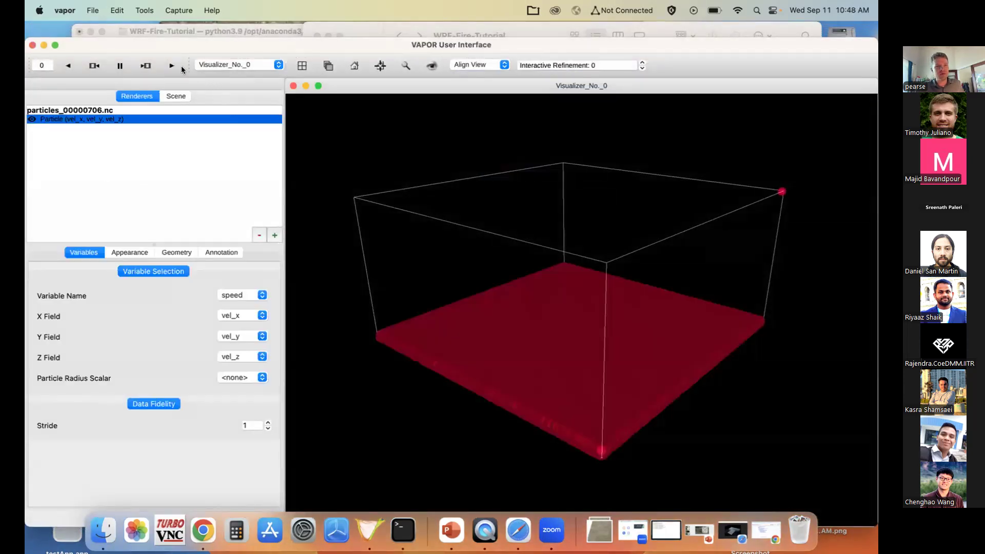
Check the particle renderer's appearance settings, play the animation forward and pause it at timestep 381
left_click(128, 253)
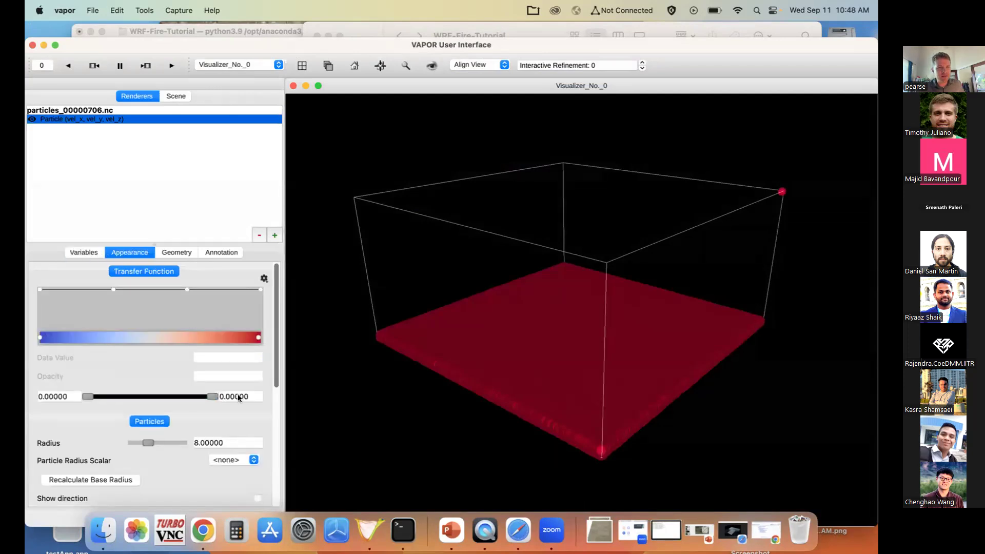
left_click(84, 251)
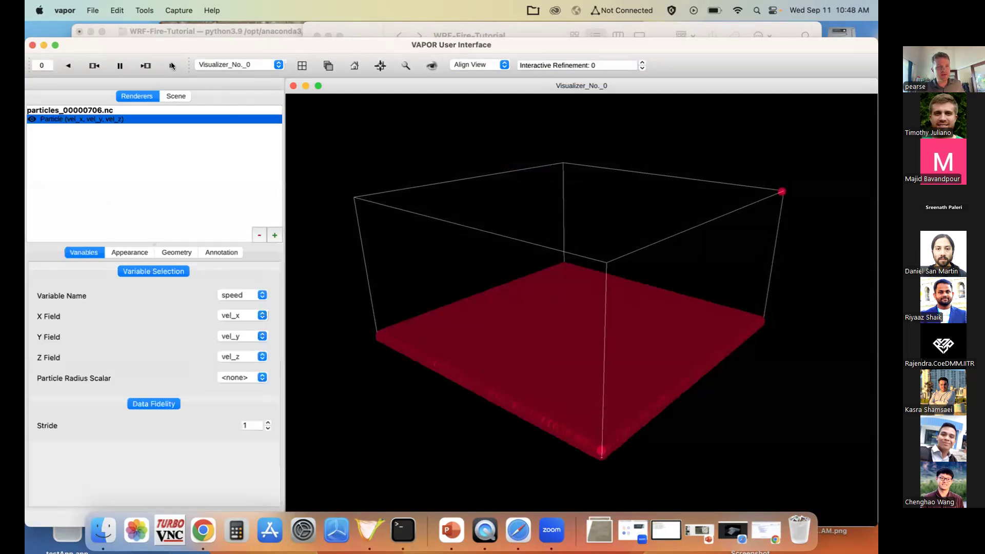
left_click(172, 65)
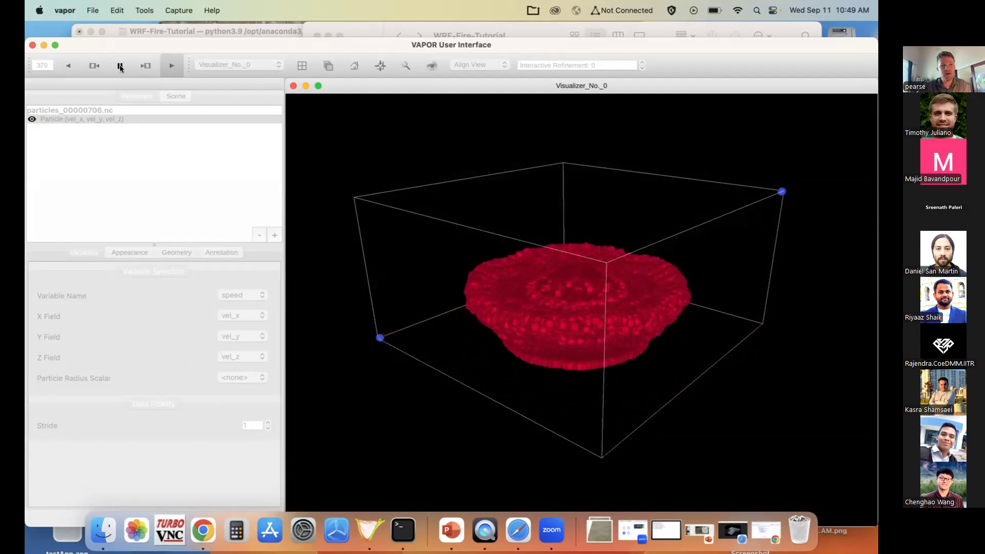
left_click(120, 66)
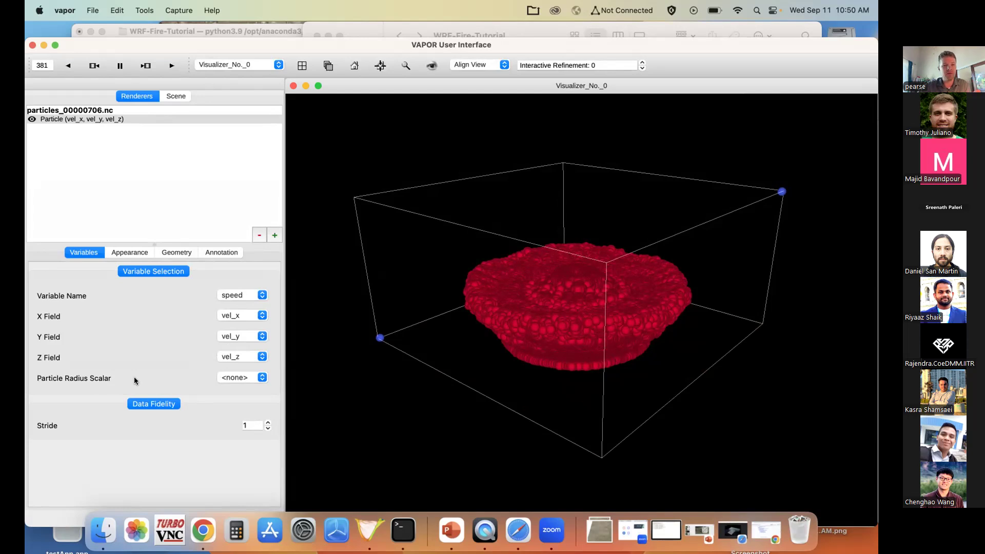
Check the particle radius scalar choices and set the speed transfer function range to 0 through 5.78087
scroll(551, 345, "up", 2)
scroll(550, 345, "up", 5)
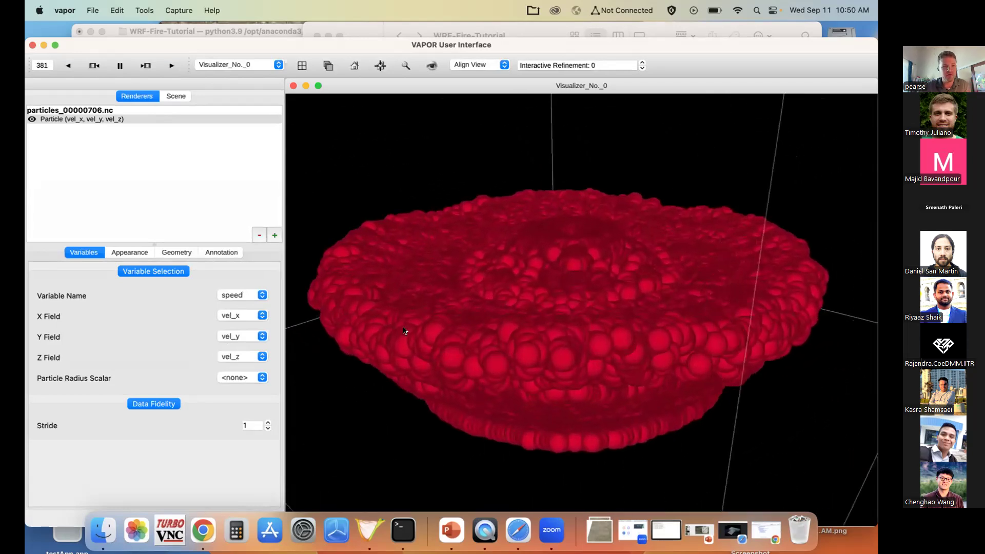
left_click(254, 376)
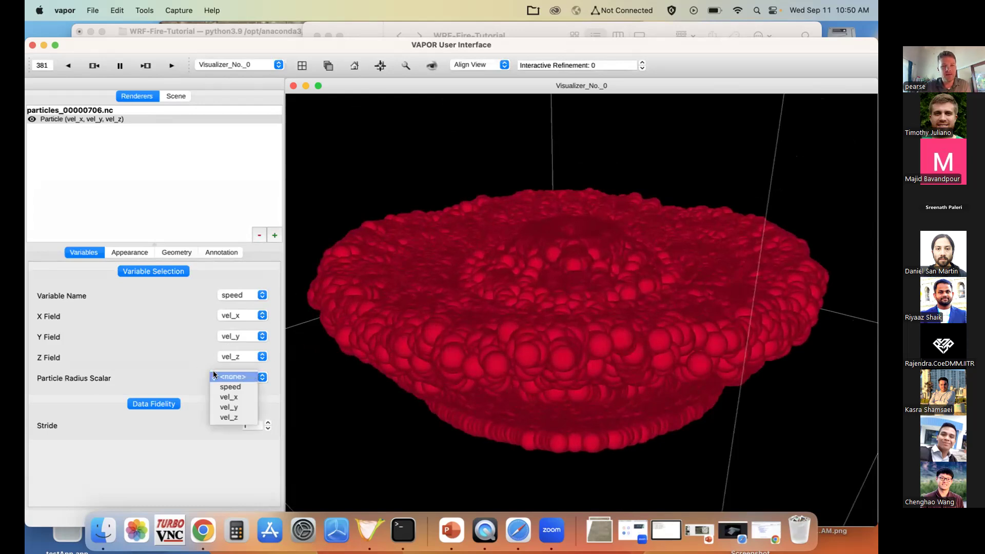
left_click(155, 363)
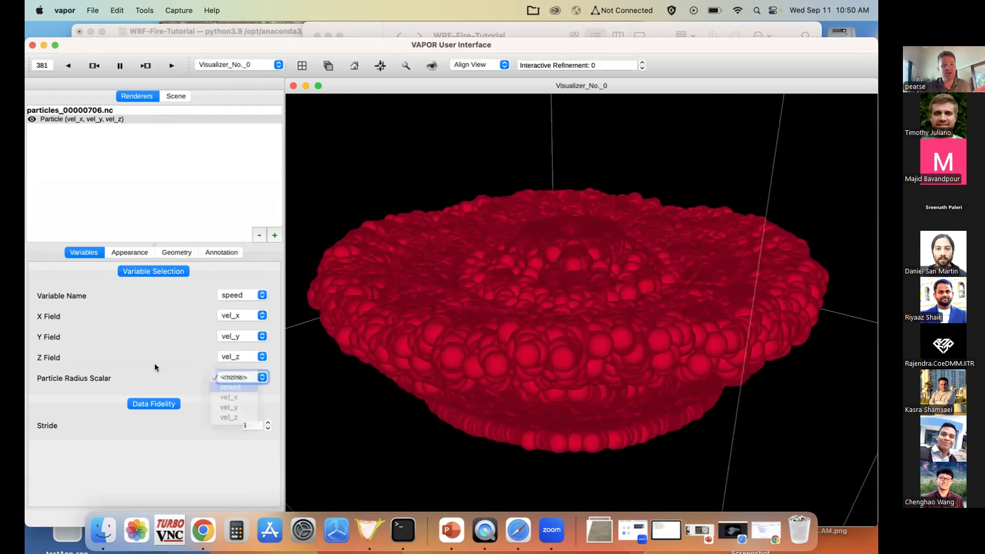
left_click(137, 251)
left_click_drag(87, 396, 208, 400)
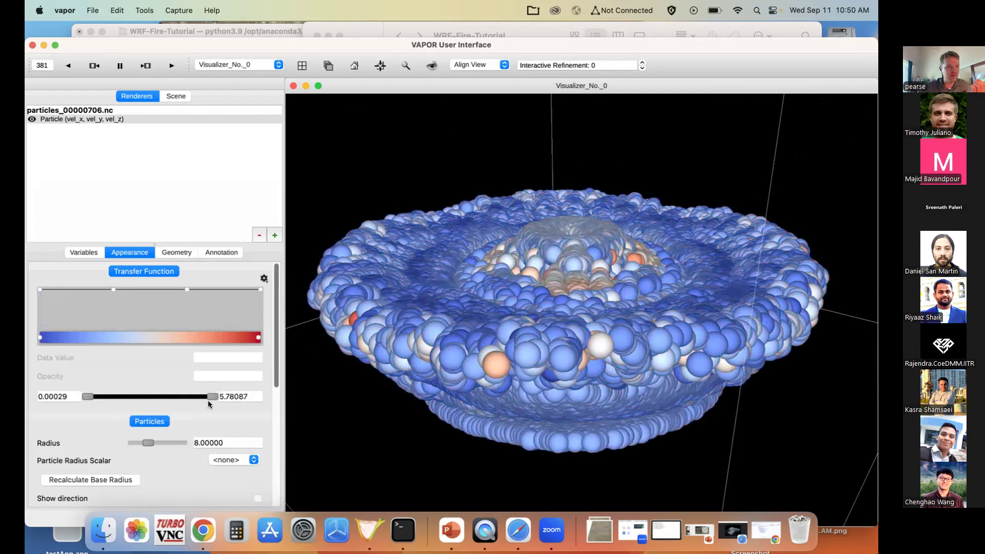
left_click_drag(87, 396, 95, 397)
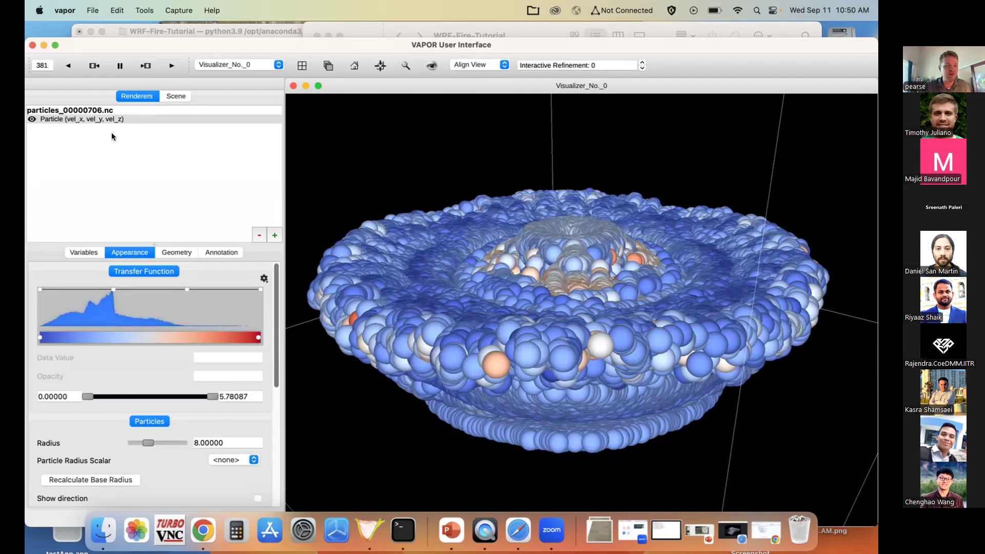
Reduce the particle radius to about 1.7 and play the animation forward to timestep 515
left_click_drag(275, 325, 275, 345)
left_click_drag(145, 398, 135, 399)
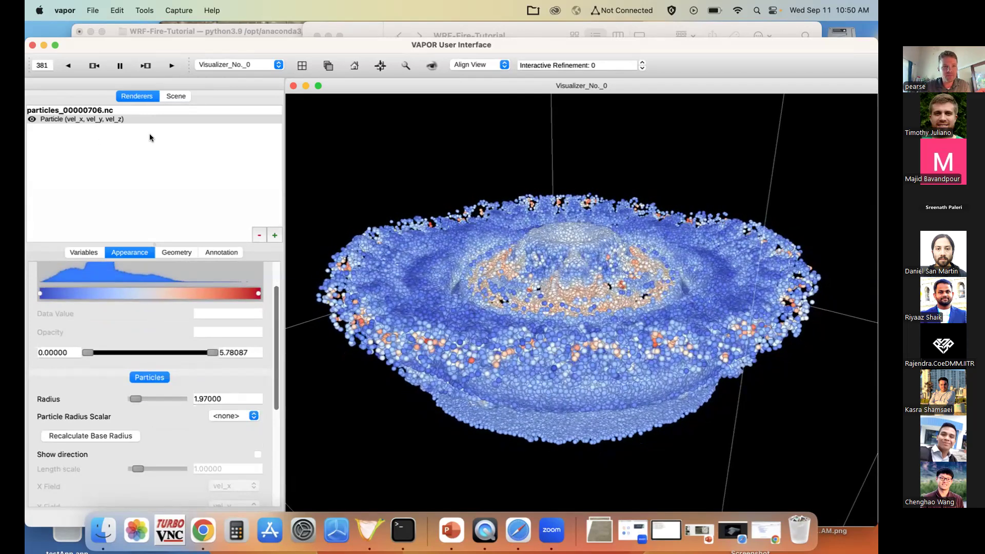
left_click(171, 65)
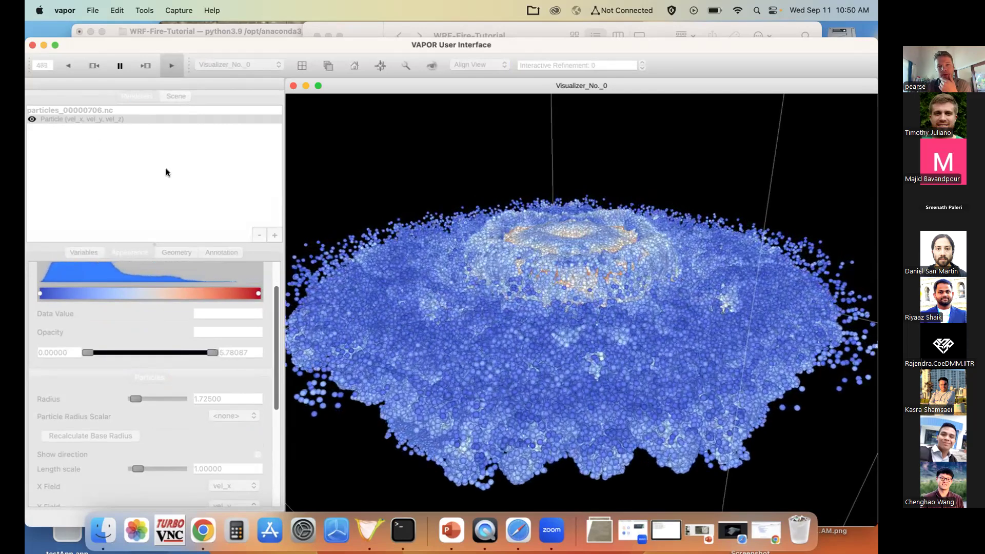
left_click(120, 66)
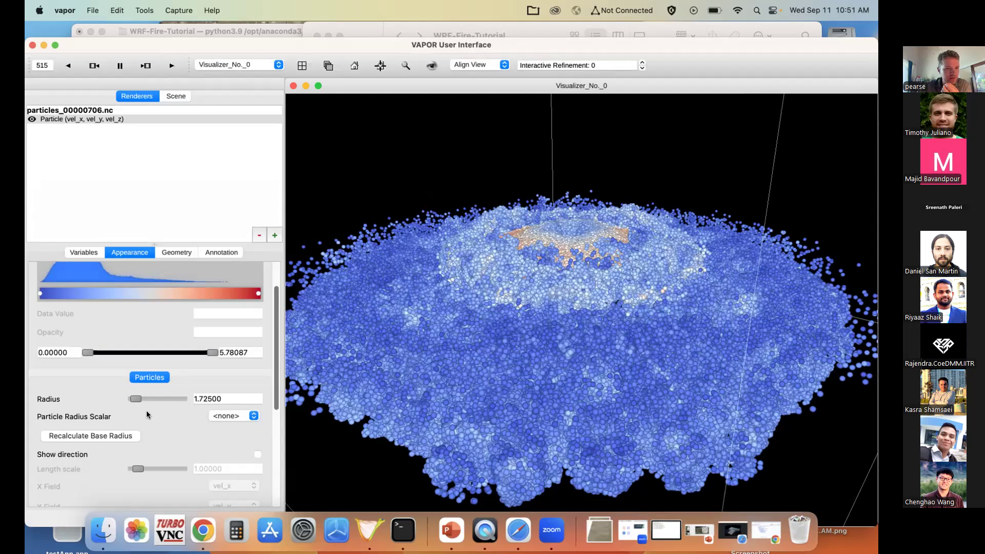
Show the particles' direction of motion and set the direction length scale to 0.1
scroll(258, 430, "down", 2)
left_click(257, 429)
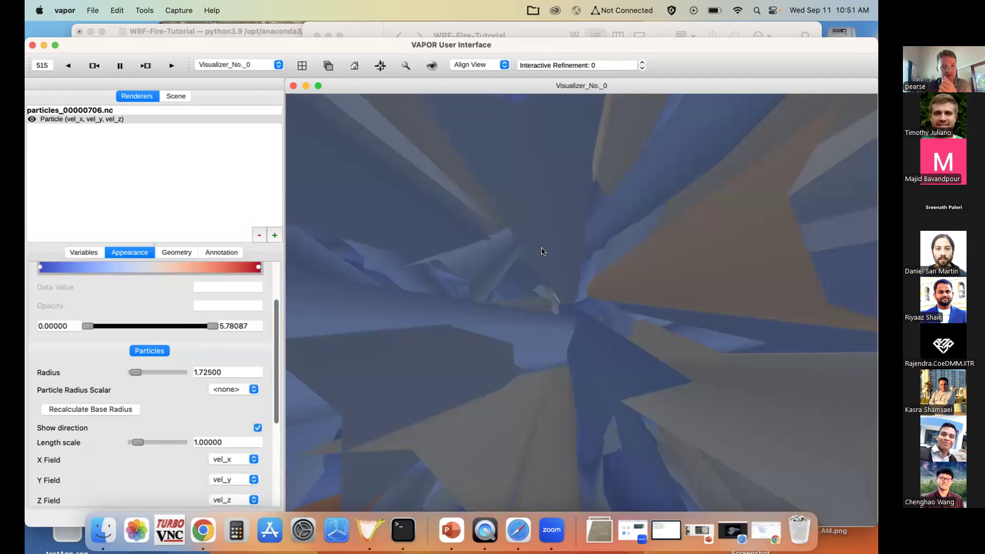
scroll(559, 361, "down", 5)
scroll(541, 257, "down", 5)
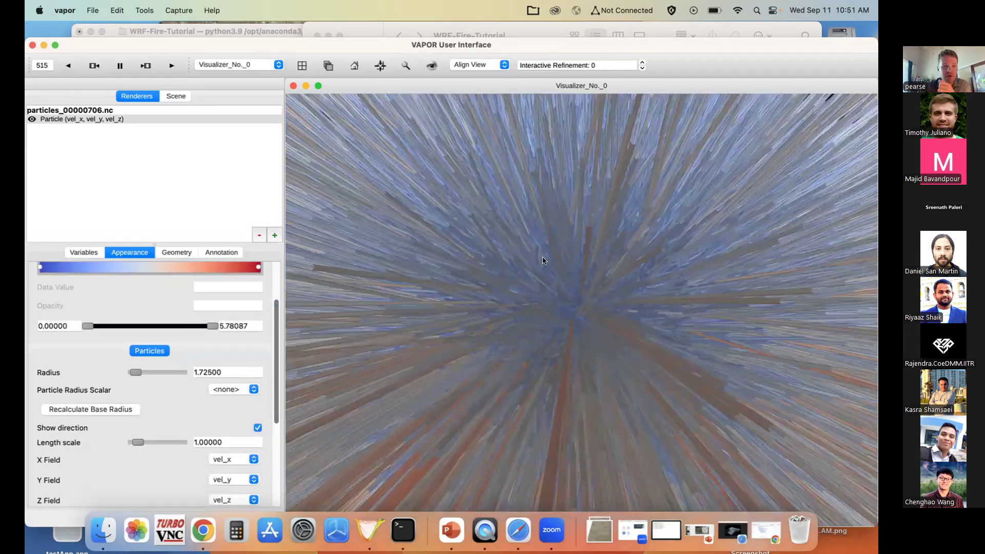
scroll(512, 193, "down", 5)
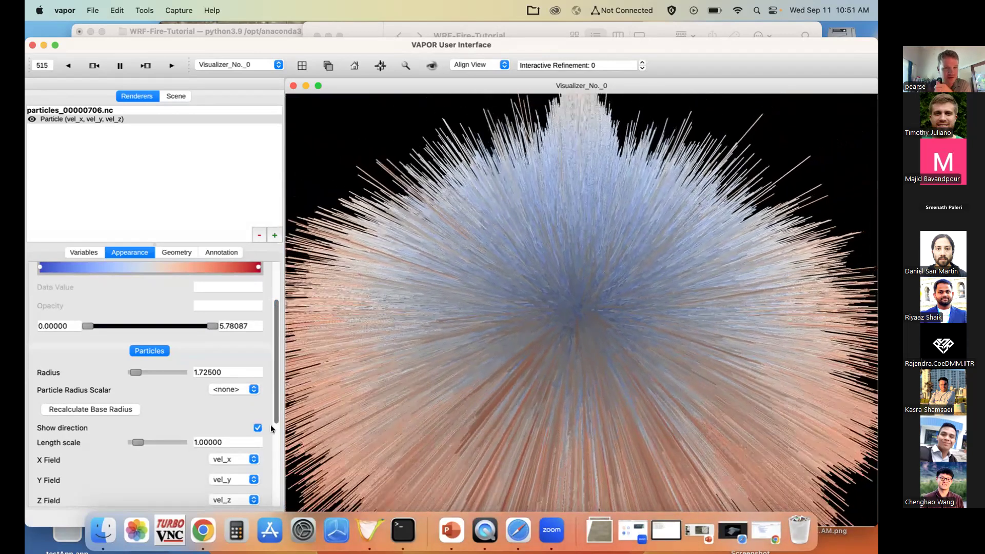
scroll(316, 406, "down", 5)
key("BackSpace")
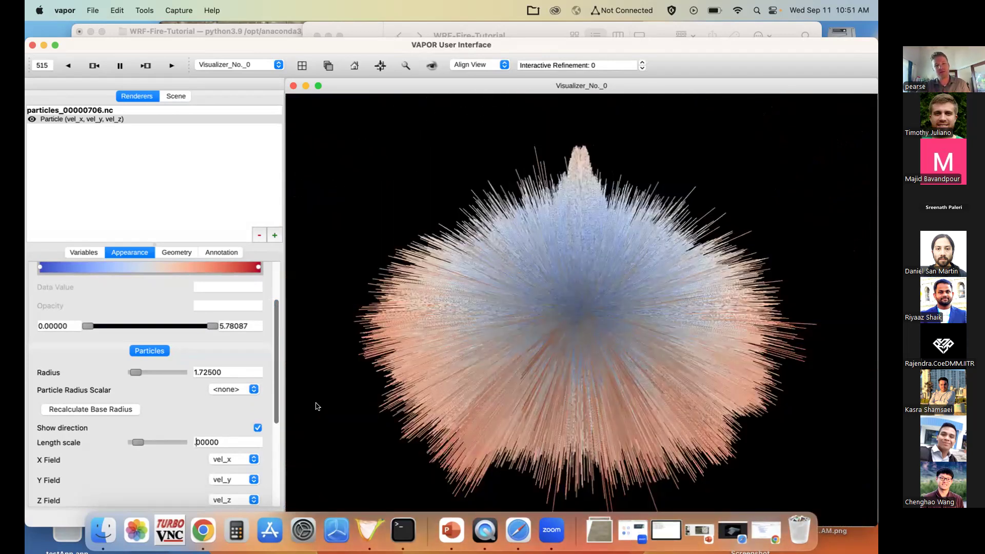
type("0")
key("Return")
scroll(605, 245, "up", 10)
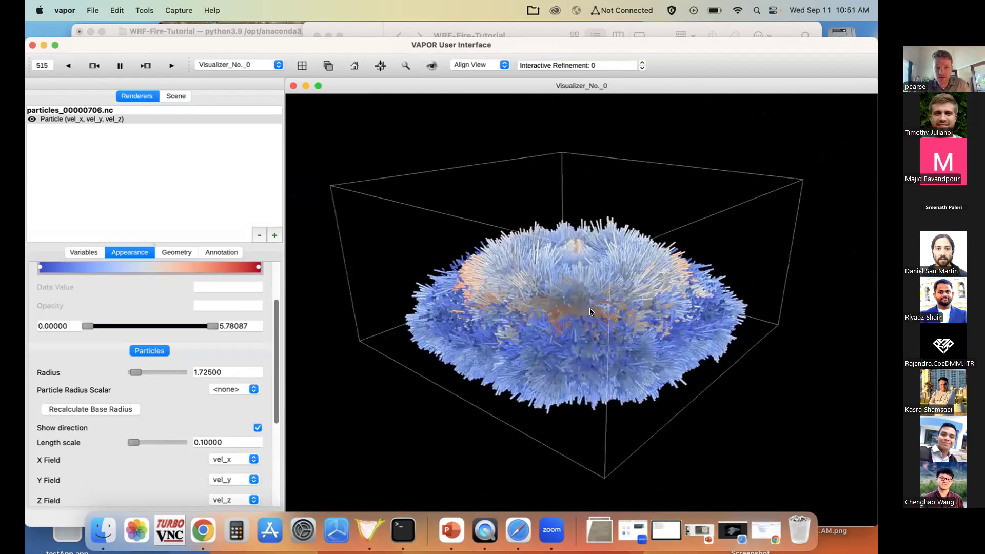
scroll(589, 311, "up", 5)
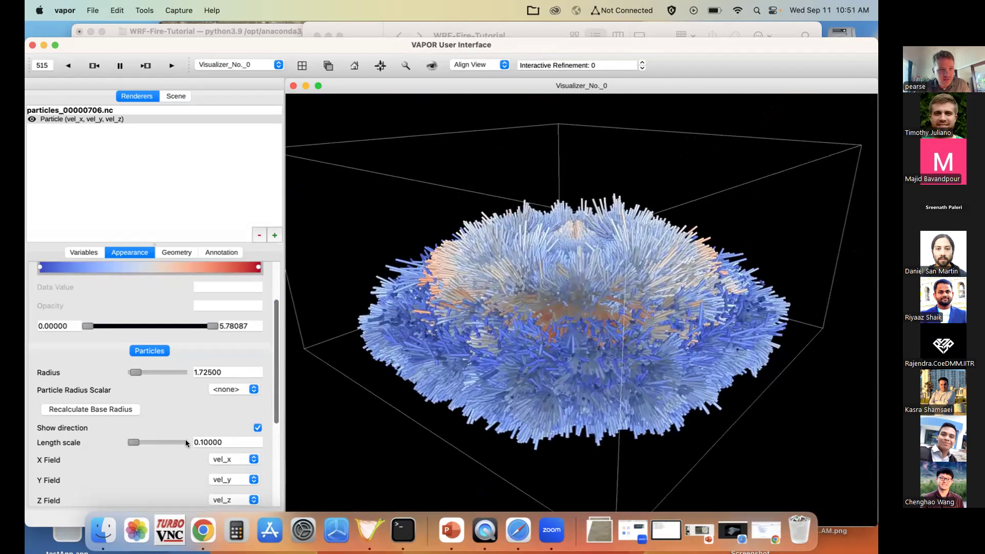
Set the particle radius to 0.5 and the direction length scale to 0.05, and play the animation forward to timestep 704
left_click_drag(135, 372, 132, 373)
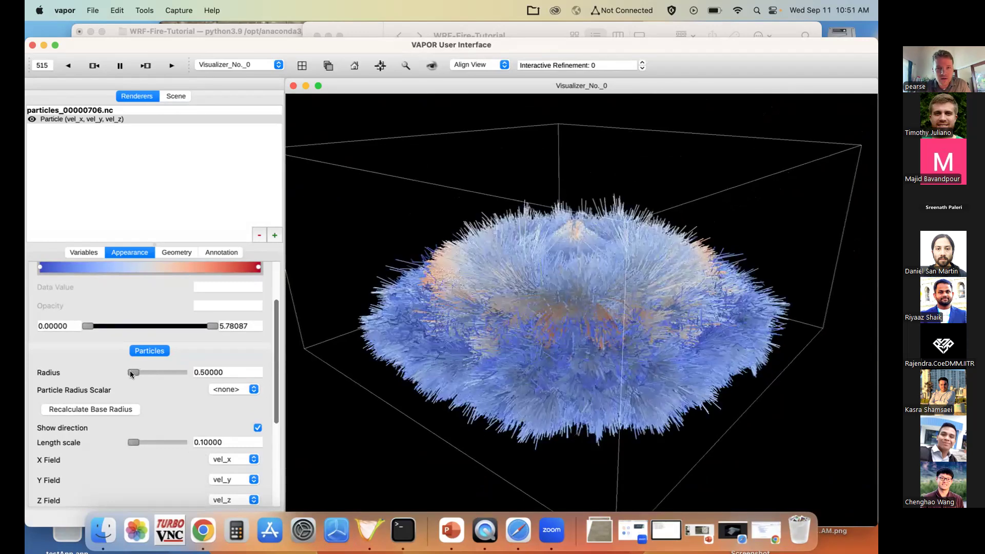
left_click(205, 442)
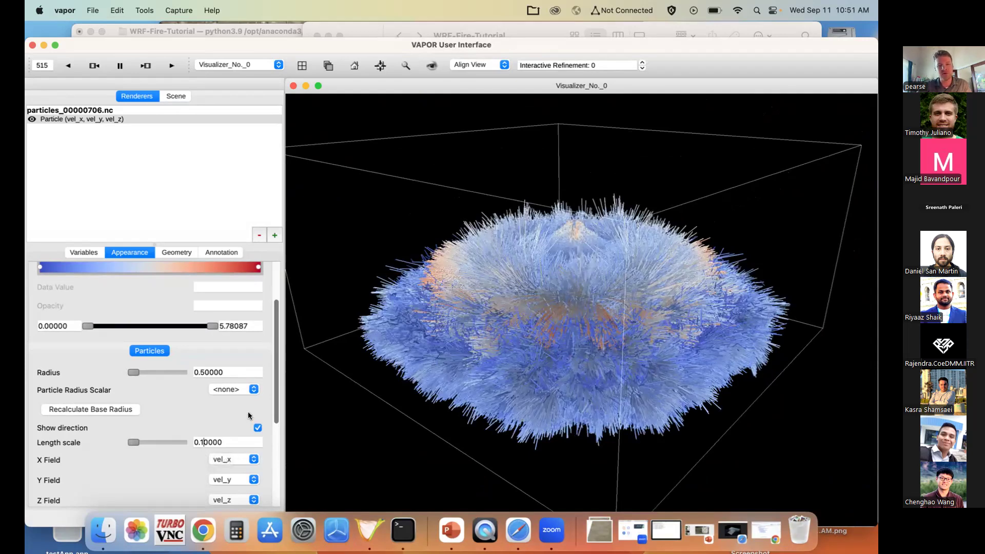
key("BackSpace")
type("05")
key("Return")
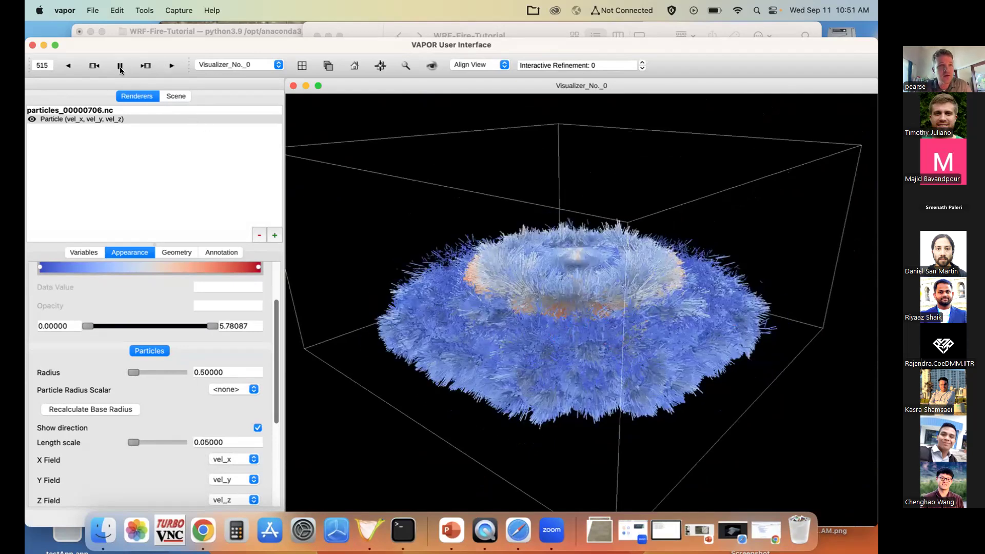
left_click(171, 65)
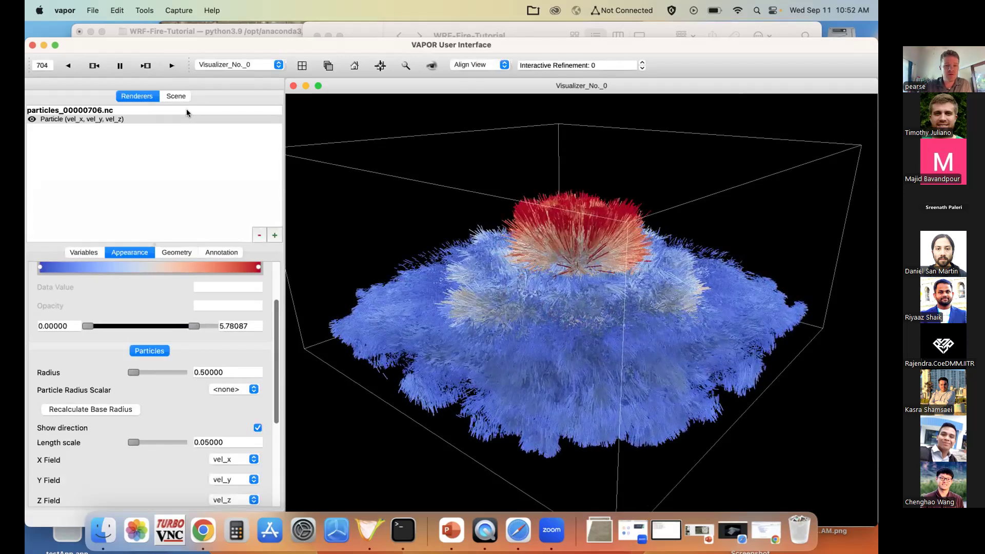
Switch to the WRF-Fire-Tutorial presentation in PowerPoint and show slide 1 with the VAPOR website and contact details
left_click(452, 527)
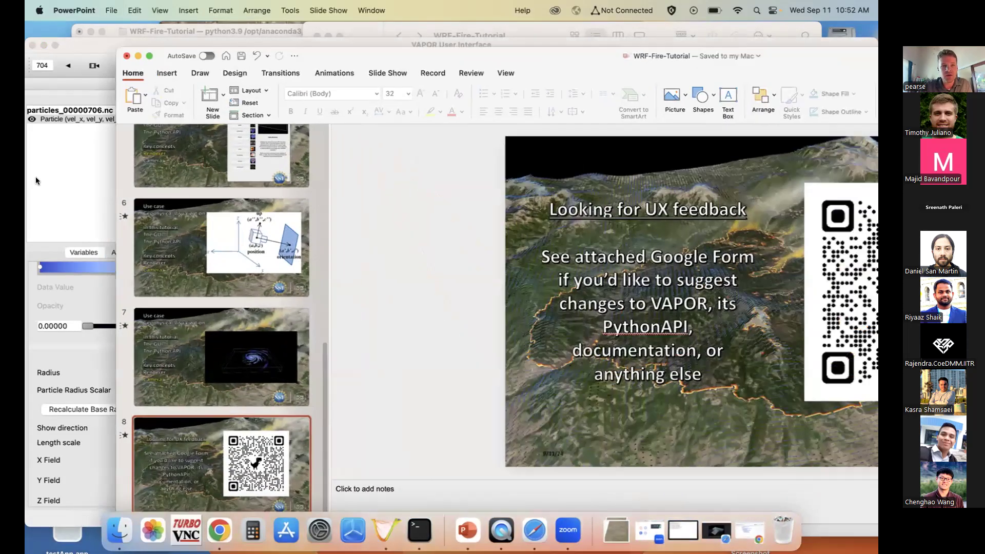
scroll(166, 183, "up", 10)
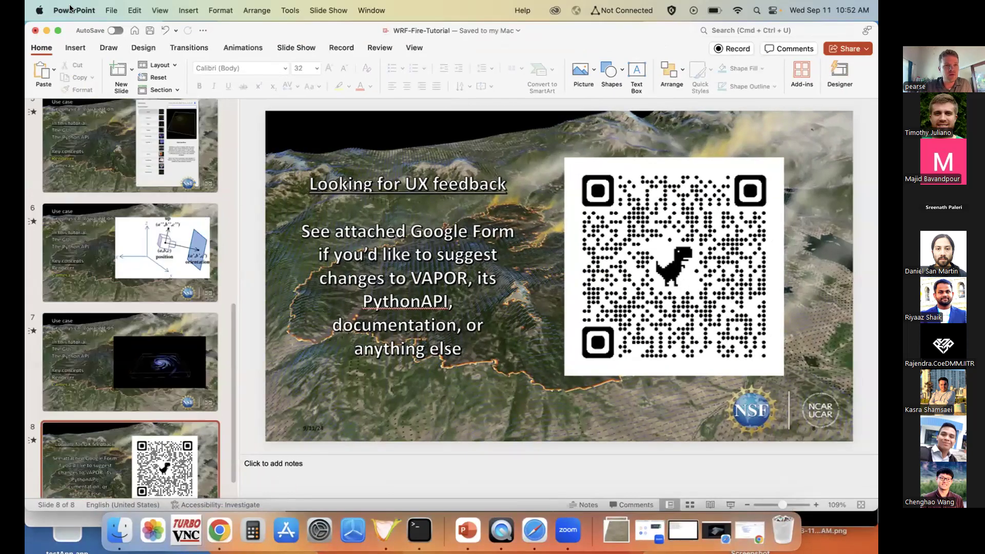
left_click(165, 185)
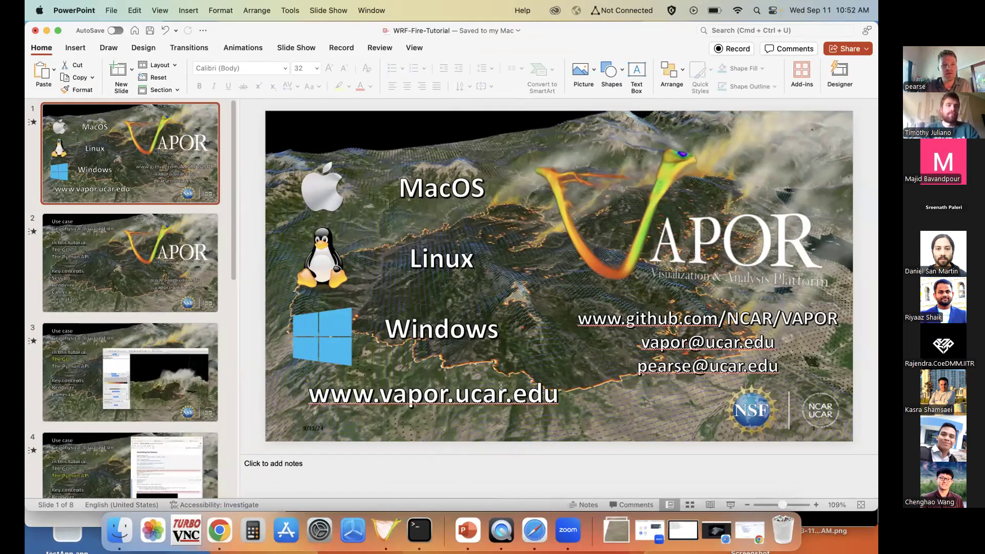
Show slide 8 with the UX feedback request and the Google Form QR code
left_click_drag(231, 131, 238, 260)
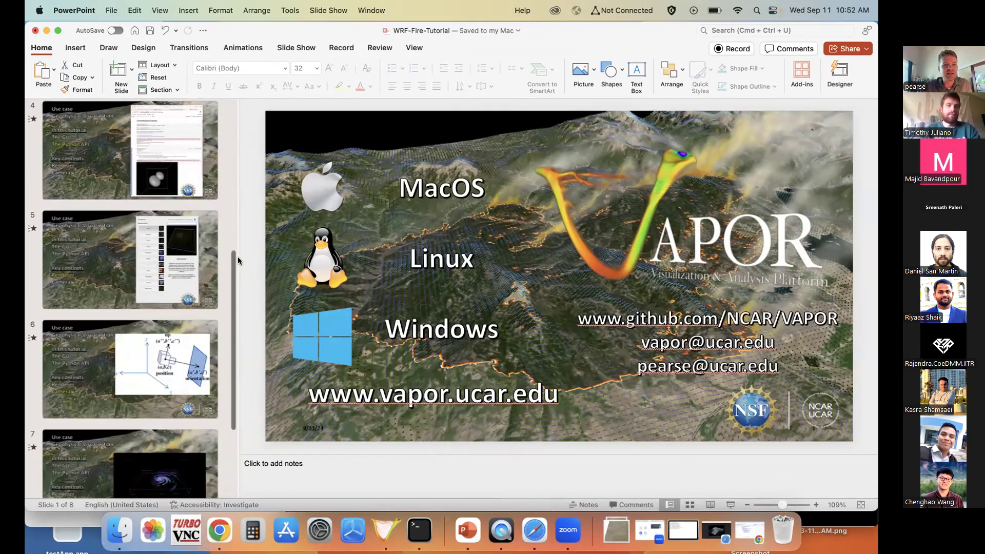
scroll(228, 409, "down", 5)
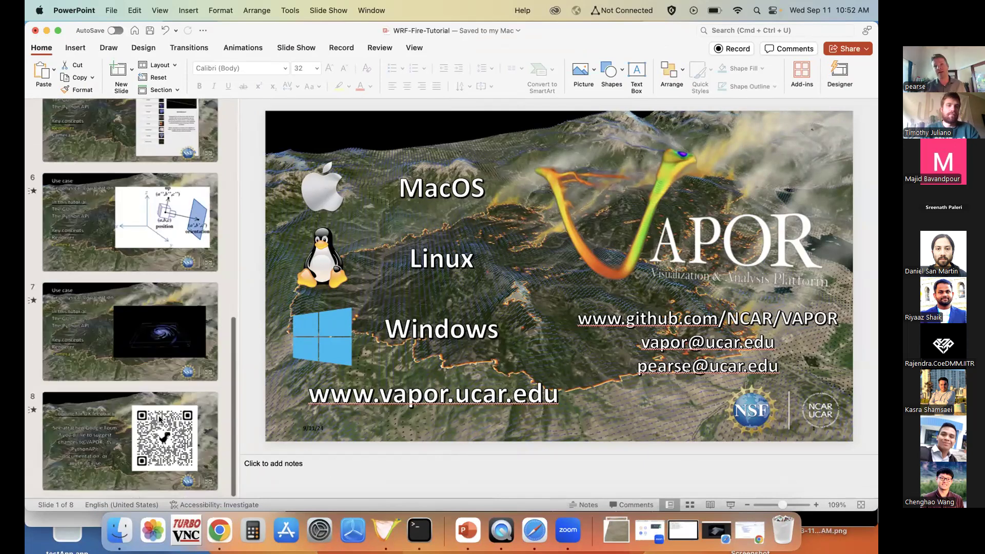
left_click(159, 419)
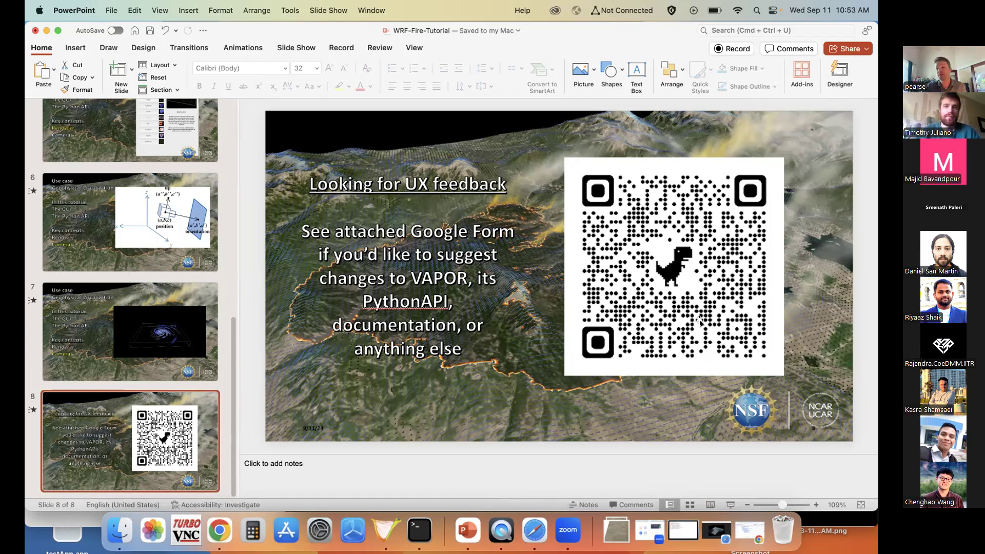
Switch to VAPOR, preview the Model renderer among the new renderer types, and return to the feedback slide in PowerPoint
left_click(385, 530)
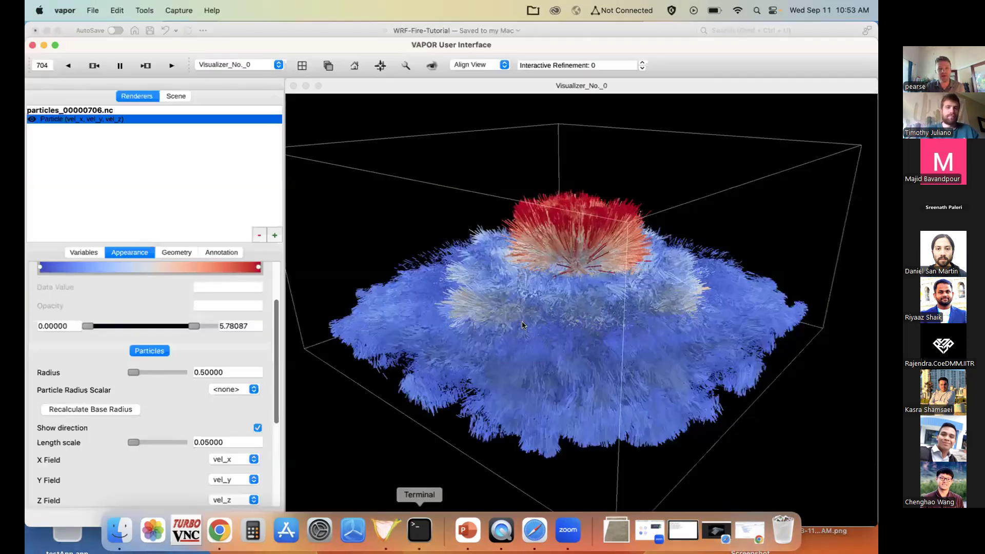
left_click(274, 235)
left_click(355, 275)
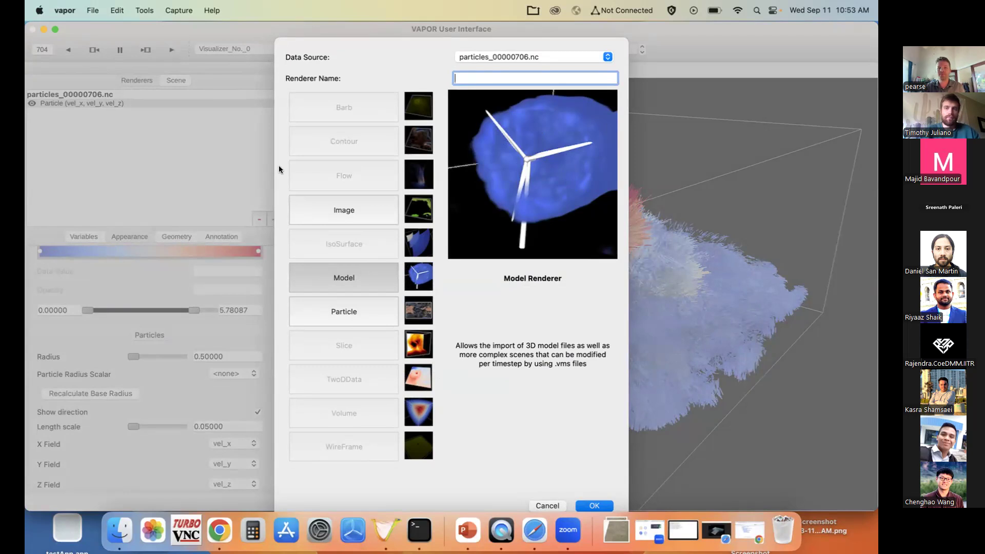
left_click(468, 534)
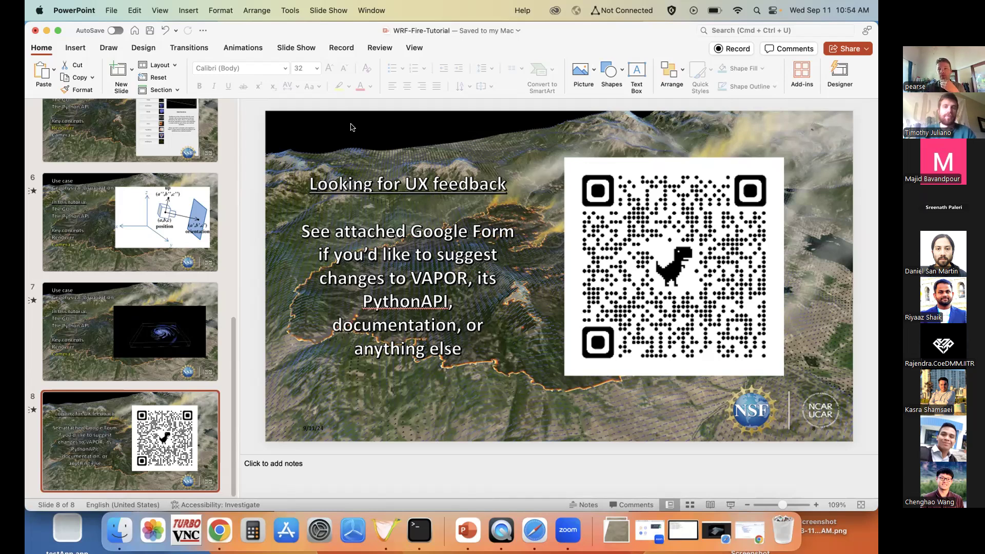
Switch to Chrome, open the Sample Data page under Downloads in the VAPOR documentation, and examine the dataset table
left_click(218, 537)
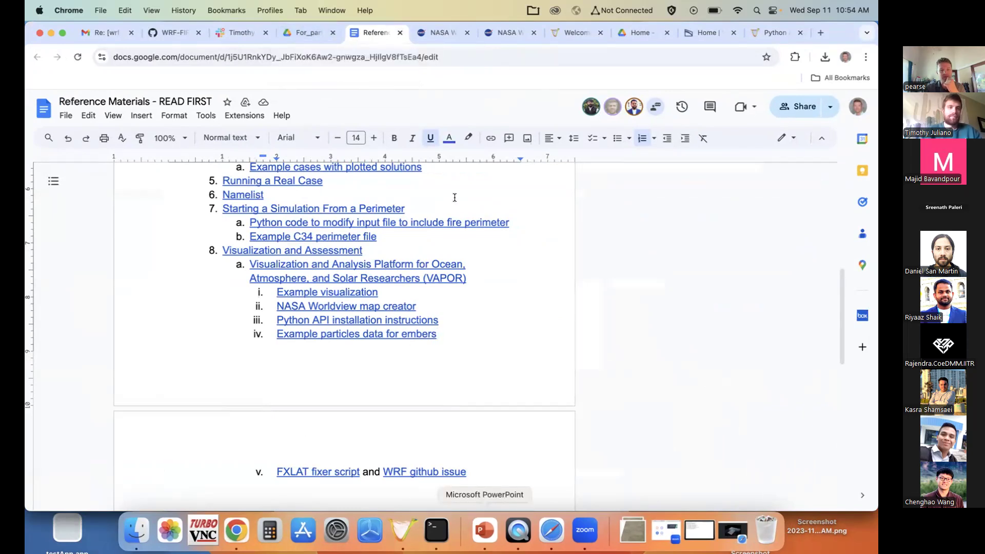
left_click(573, 33)
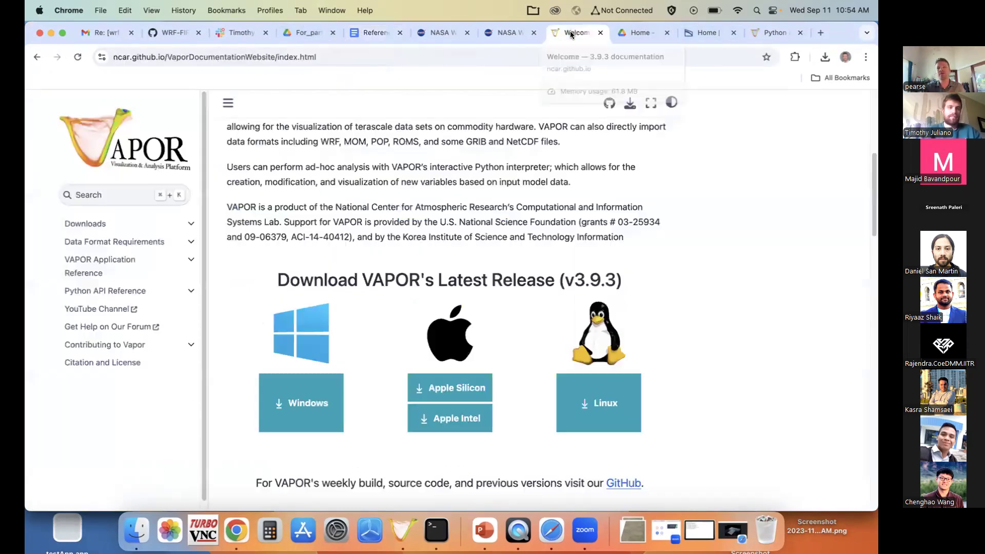
left_click(91, 224)
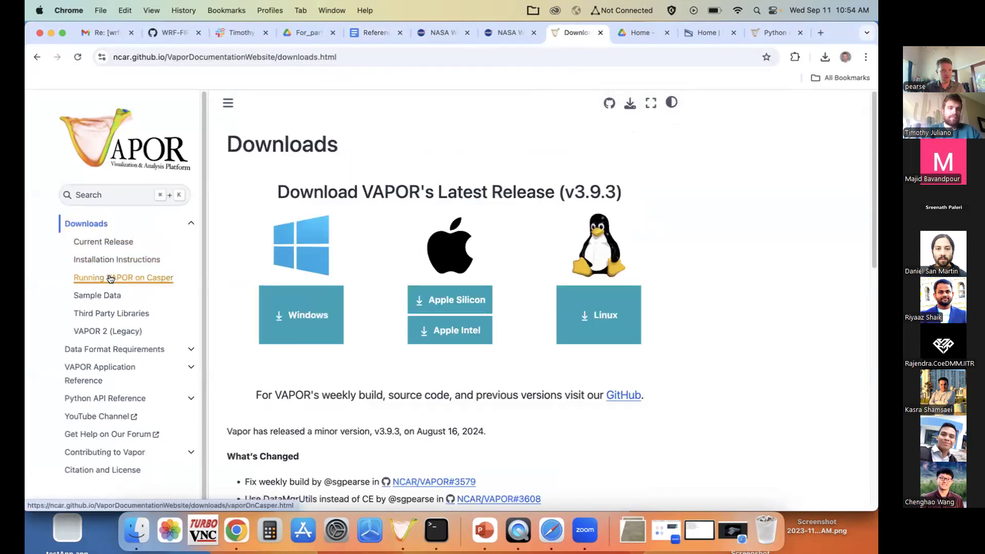
left_click(105, 298)
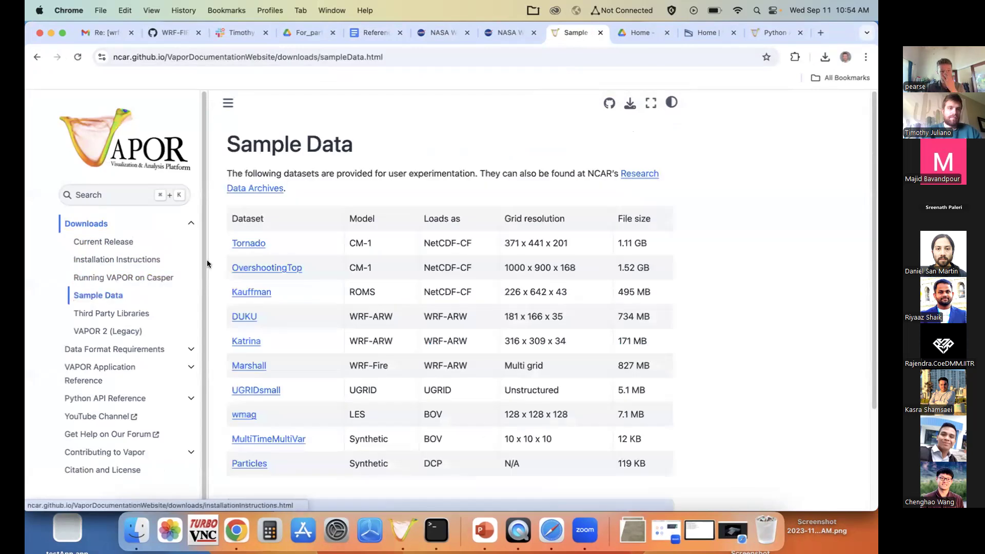
scroll(346, 291, "down", 1)
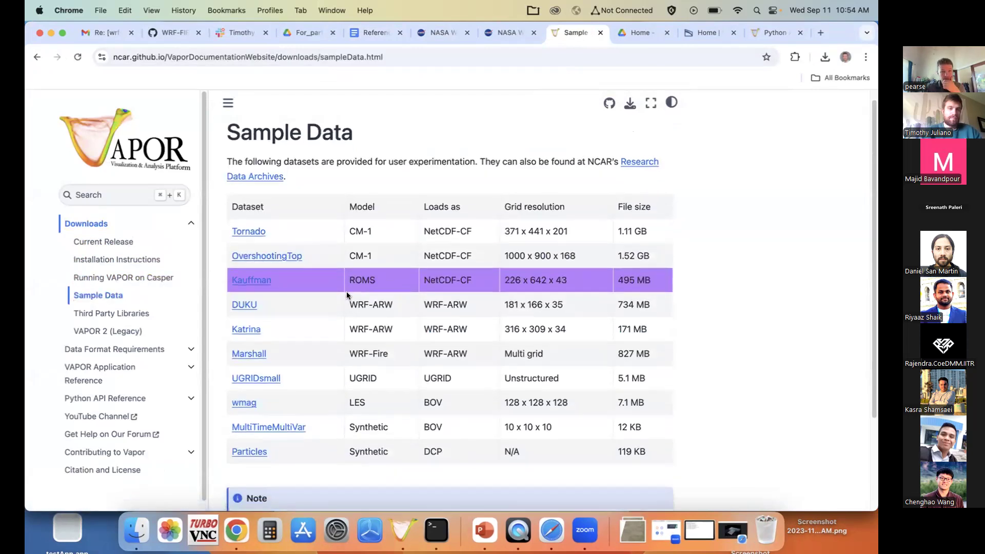